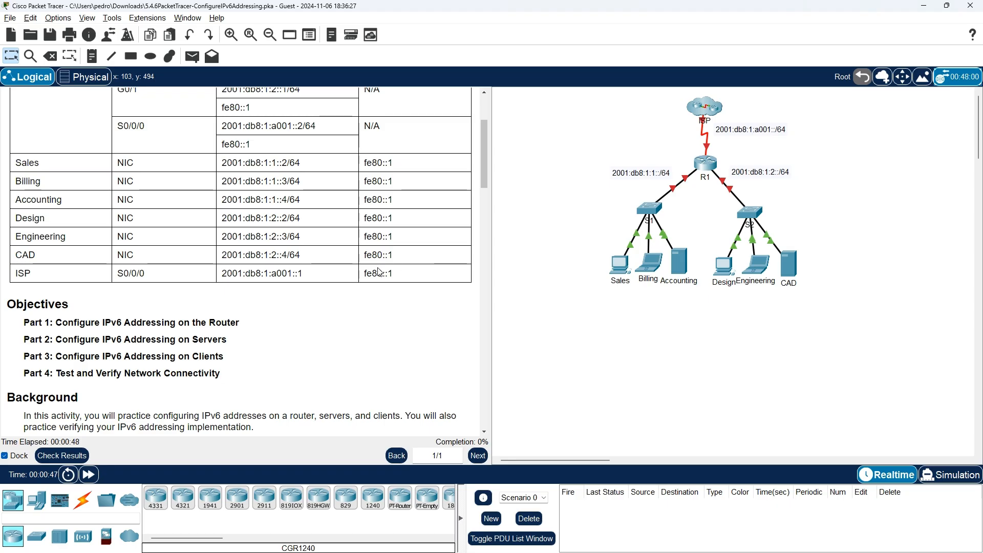
- Open router R1's command line beside the lab instructions and enter privileged EXEC mode
{"action": "scroll", "coordinate": [374, 276], "scroll_direction": "down", "scroll_amount": 1}
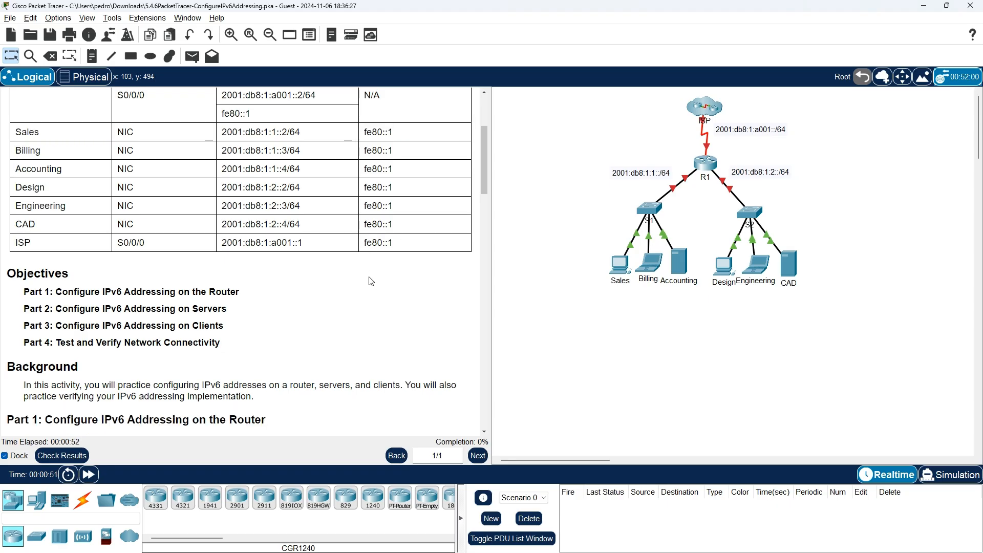
{"action": "scroll", "coordinate": [371, 282], "scroll_direction": "down", "scroll_amount": 1}
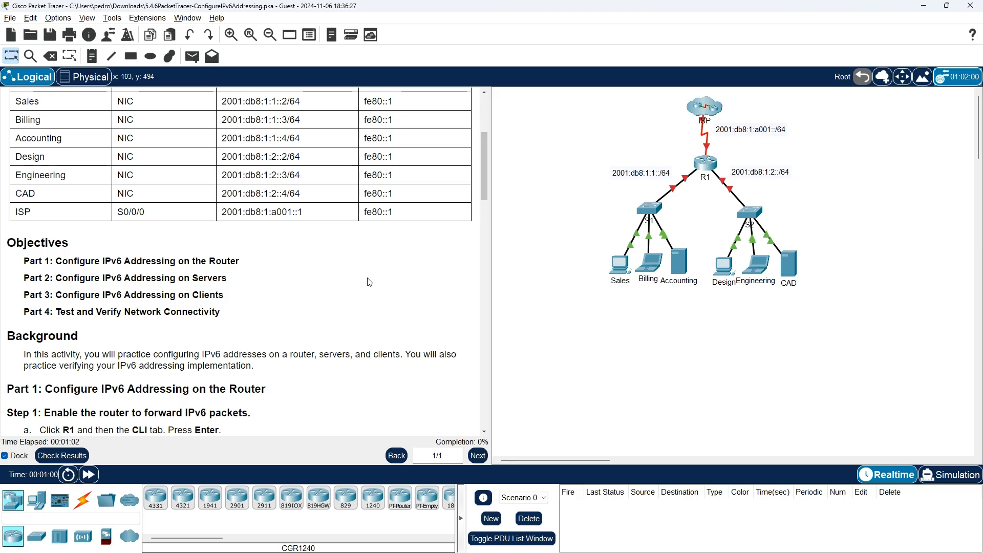
{"action": "scroll", "coordinate": [369, 283], "scroll_direction": "down", "scroll_amount": 3}
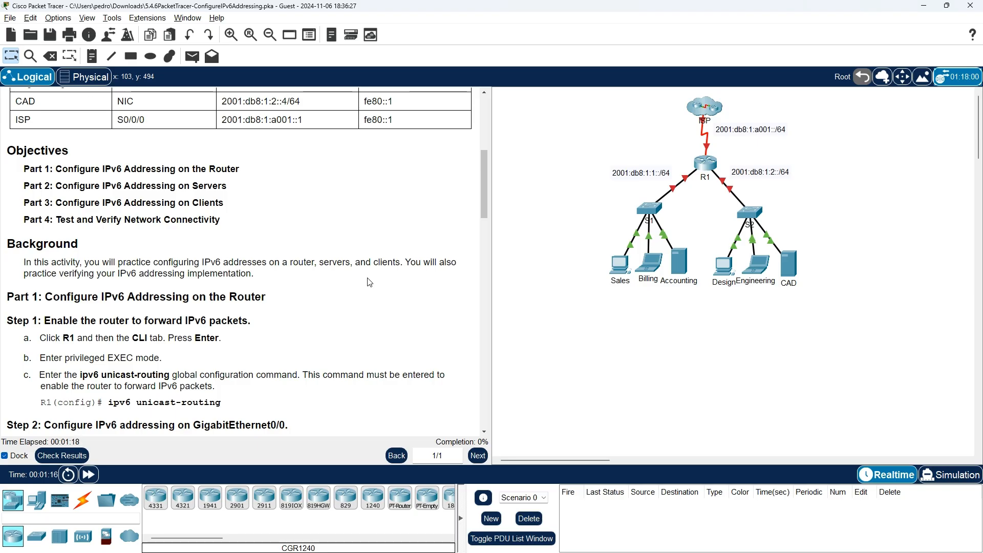
{"action": "scroll", "coordinate": [369, 282], "scroll_direction": "down", "scroll_amount": 3}
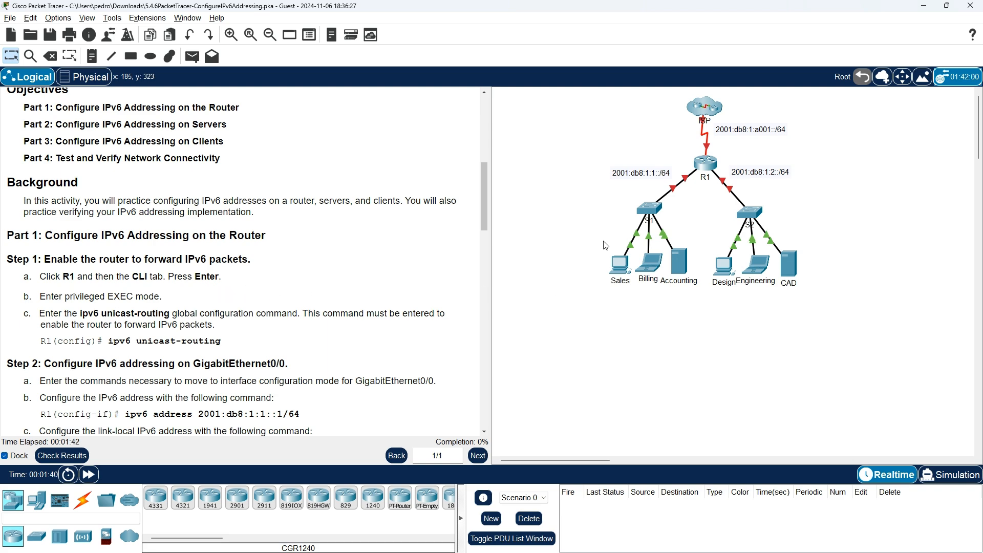
{"action": "left_click", "coordinate": [706, 164]}
{"action": "left_click", "coordinate": [533, 316]}
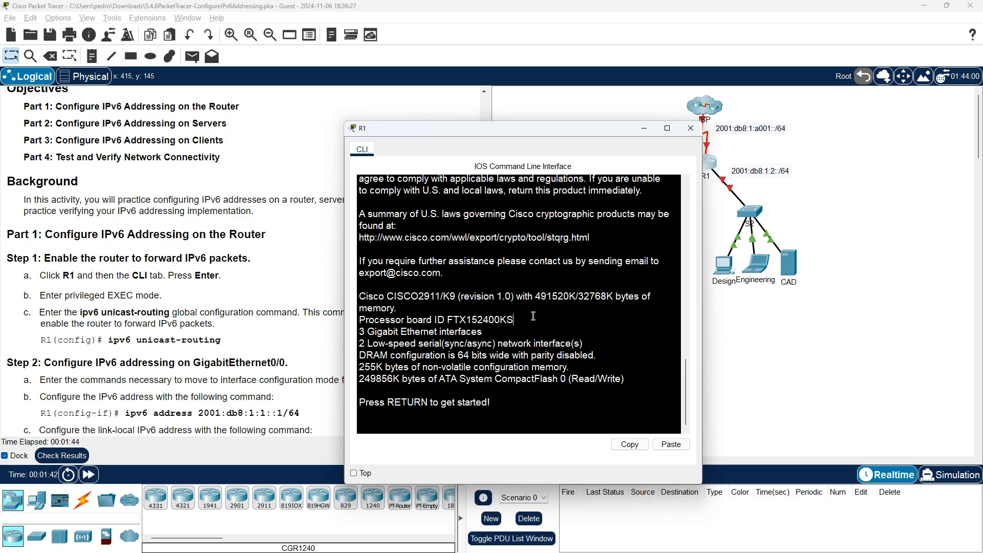
{"action": "key", "text": "Return"}
{"action": "type", "text": "enable"}
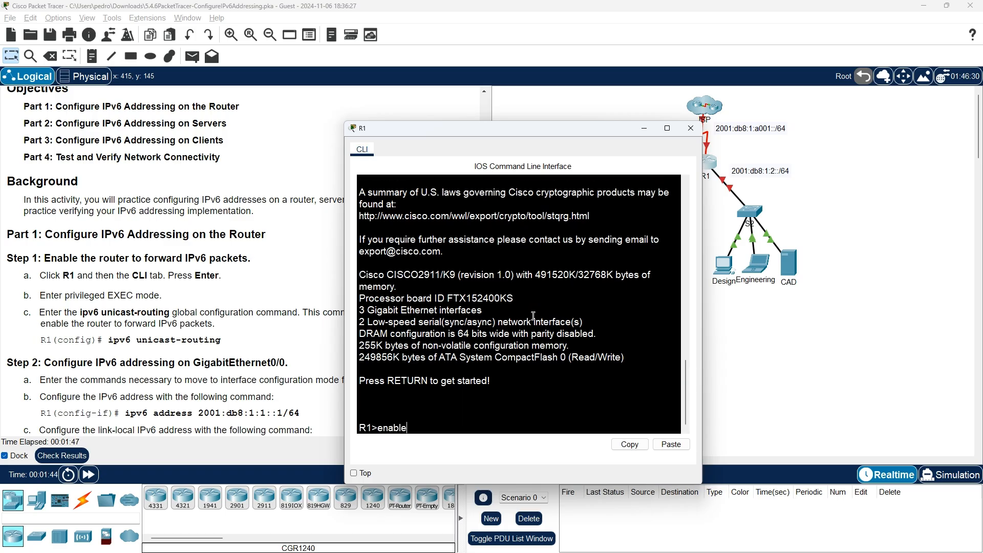
{"action": "key", "text": "Return"}
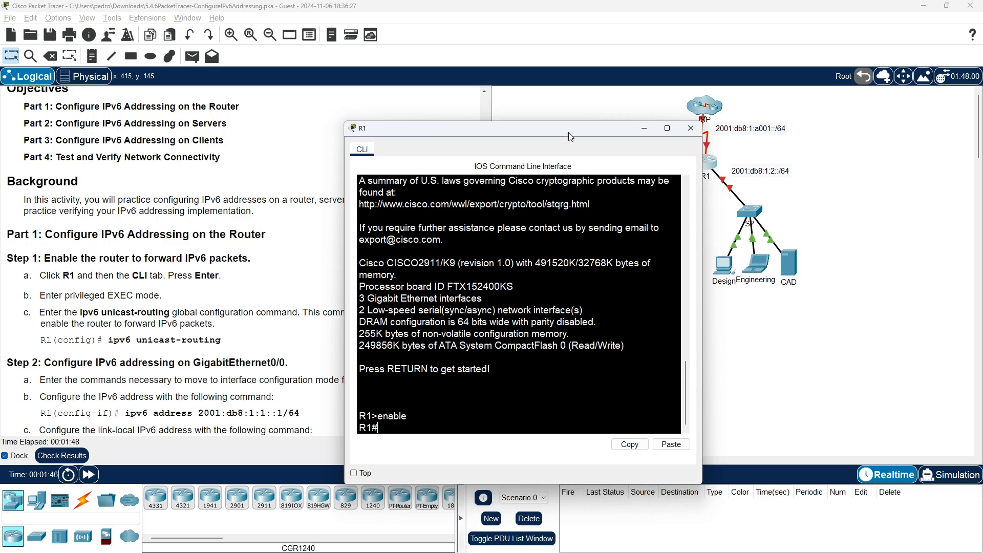
{"action": "left_click_drag", "start_coordinate": [569, 126], "coordinate": [706, 100]}
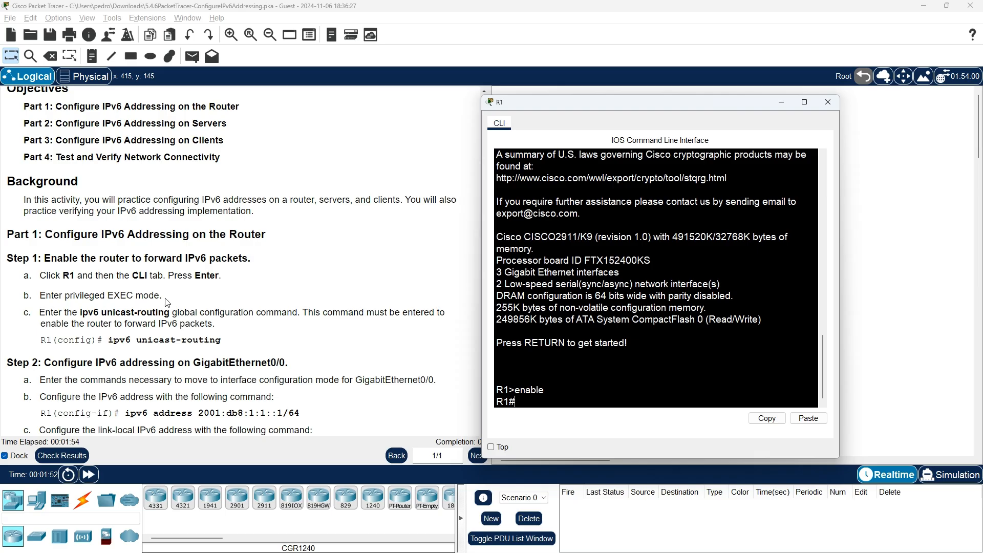
- Enter global configuration mode on R1 and enable IPv6 packet forwarding with ipv6 unicast-routing
{"action": "scroll", "coordinate": [167, 303], "scroll_direction": "down", "scroll_amount": 1}
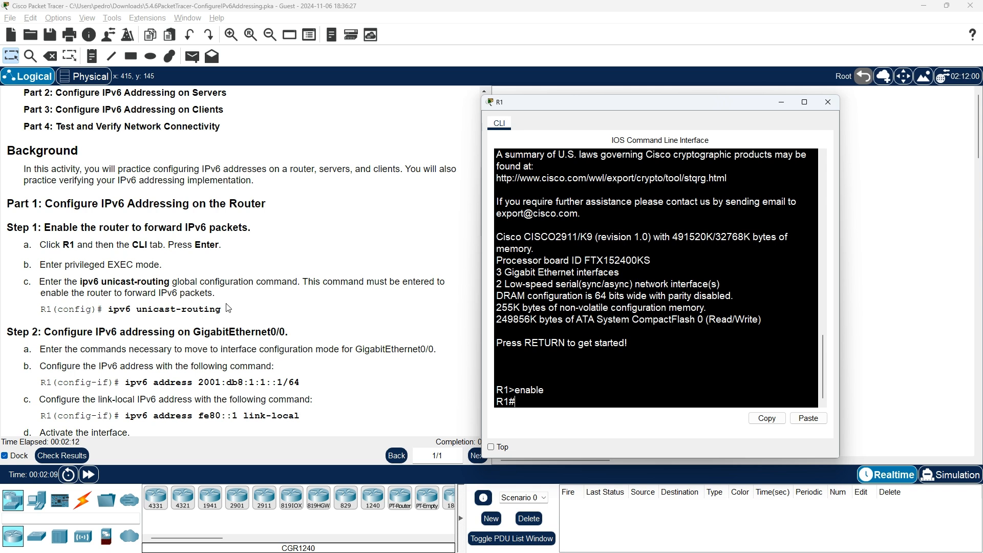
{"action": "left_click", "coordinate": [586, 394]}
{"action": "type", "text": "confi"}
{"action": "key", "text": "Tab"}
{"action": "type", "text": "ter"}
{"action": "key", "text": "Tab"}
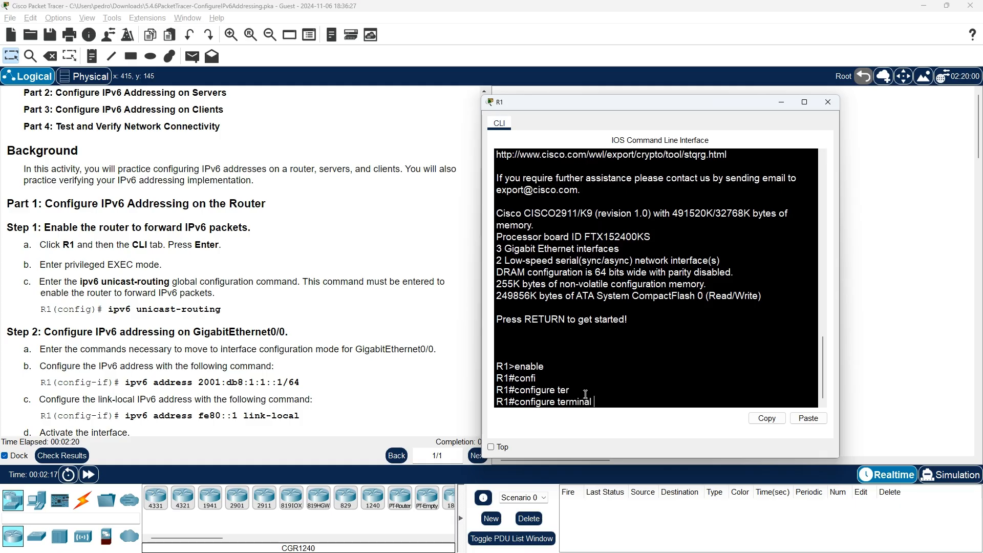
{"action": "key", "text": "Return"}
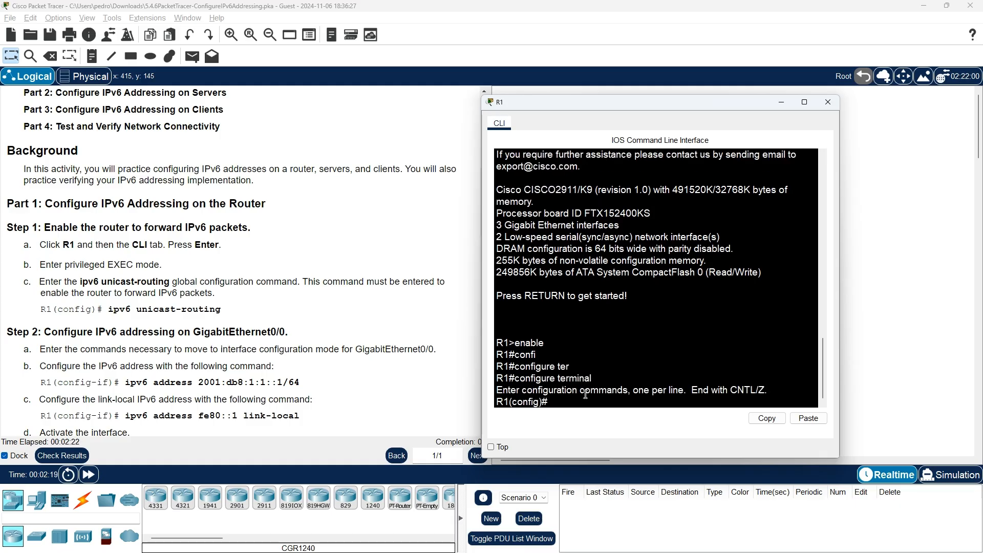
{"action": "type", "text": "ipv6 uni"}
{"action": "key", "text": "Tab"}
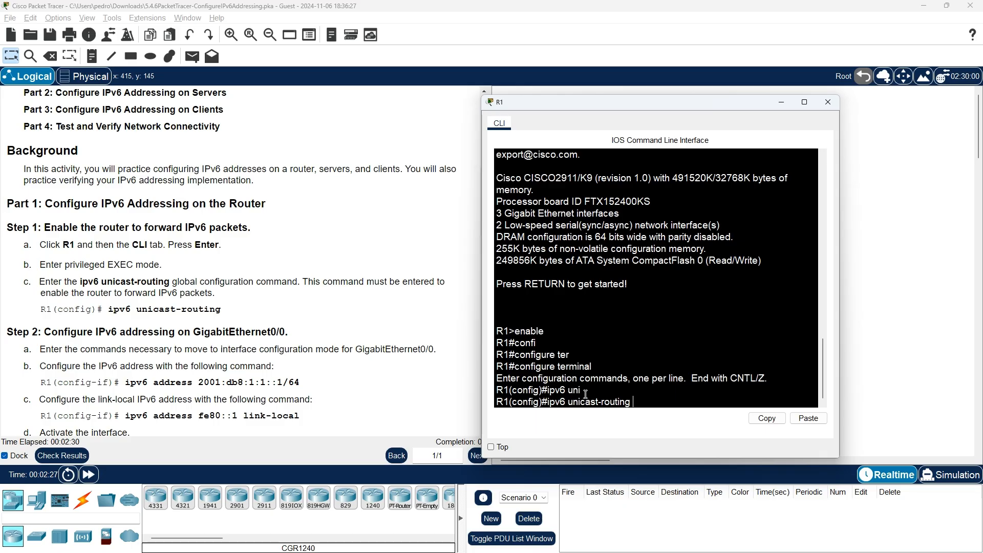
{"action": "key", "text": "Return"}
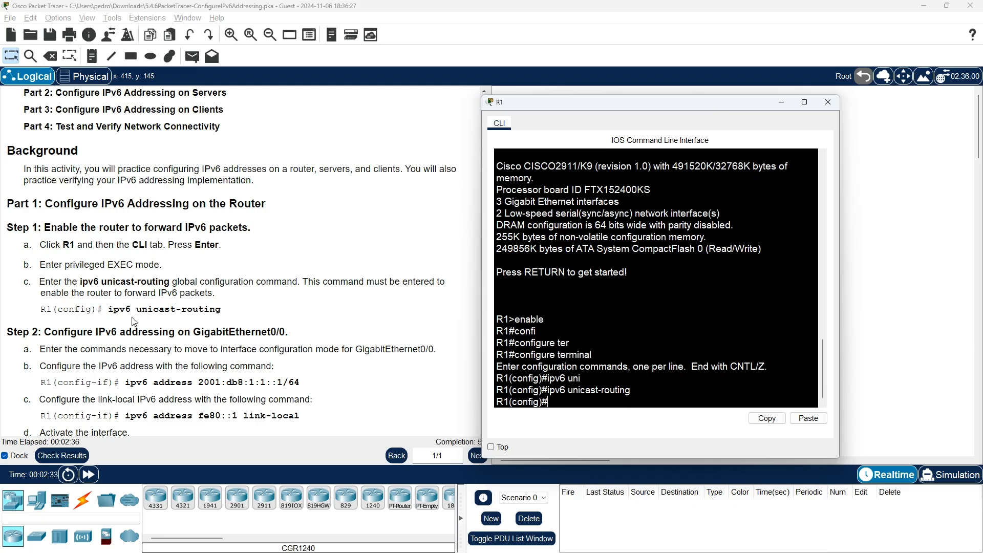
- Enter interface configuration mode for GigabitEthernet0/0 on R1
{"action": "scroll", "coordinate": [129, 315], "scroll_direction": "down", "scroll_amount": 1}
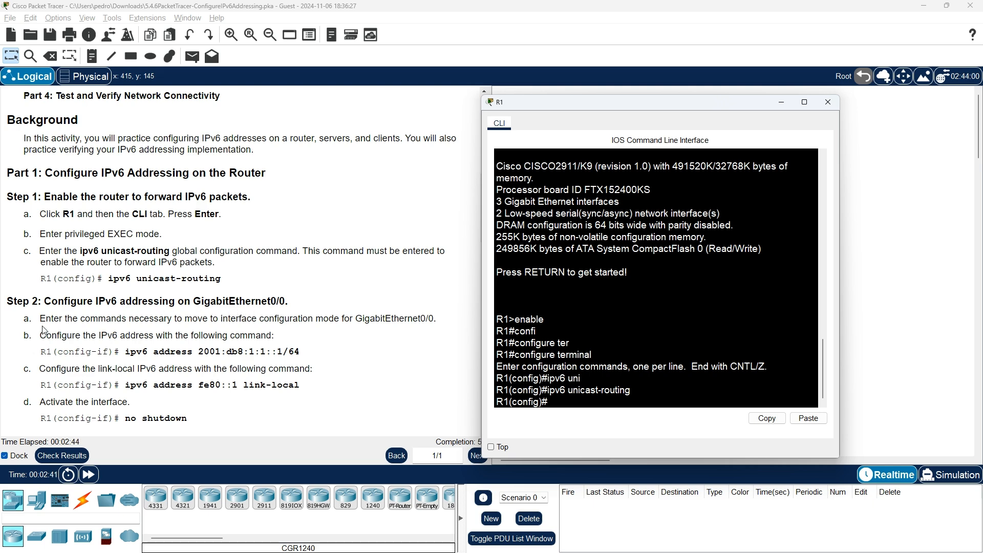
{"action": "scroll", "coordinate": [44, 330], "scroll_direction": "down", "scroll_amount": 1}
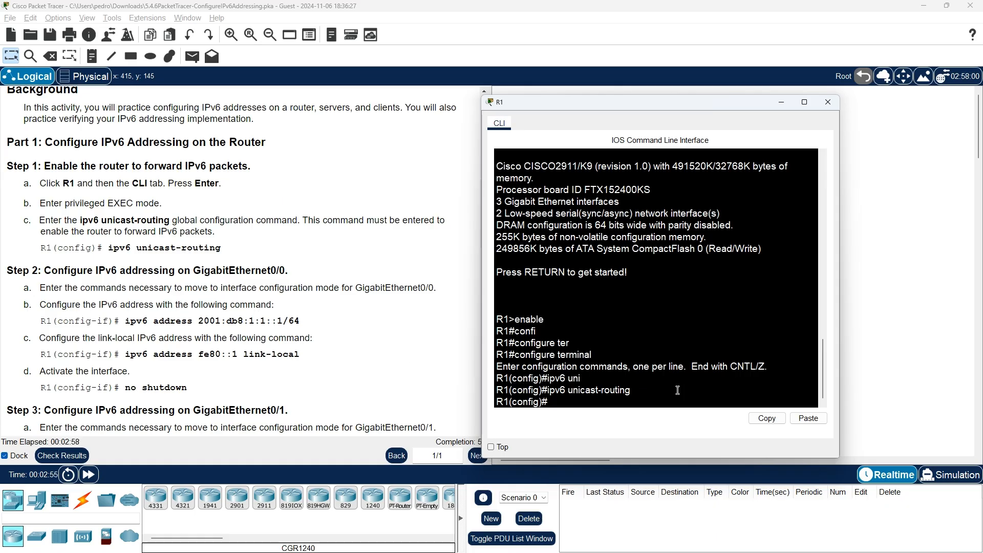
{"action": "type", "text": "int"}
{"action": "key", "text": "Tab"}
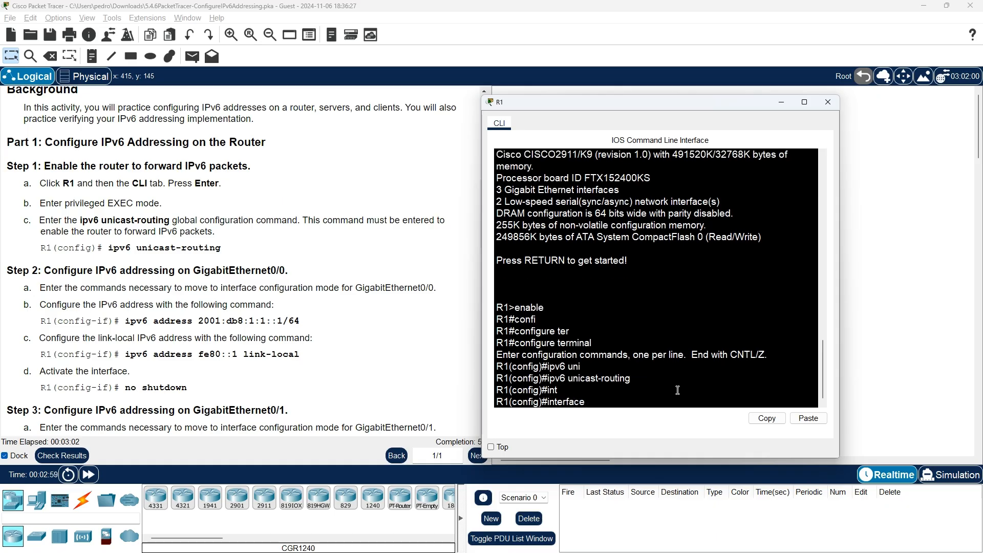
{"action": "type", "text": "g 0/0"}
{"action": "key", "text": "Return"}
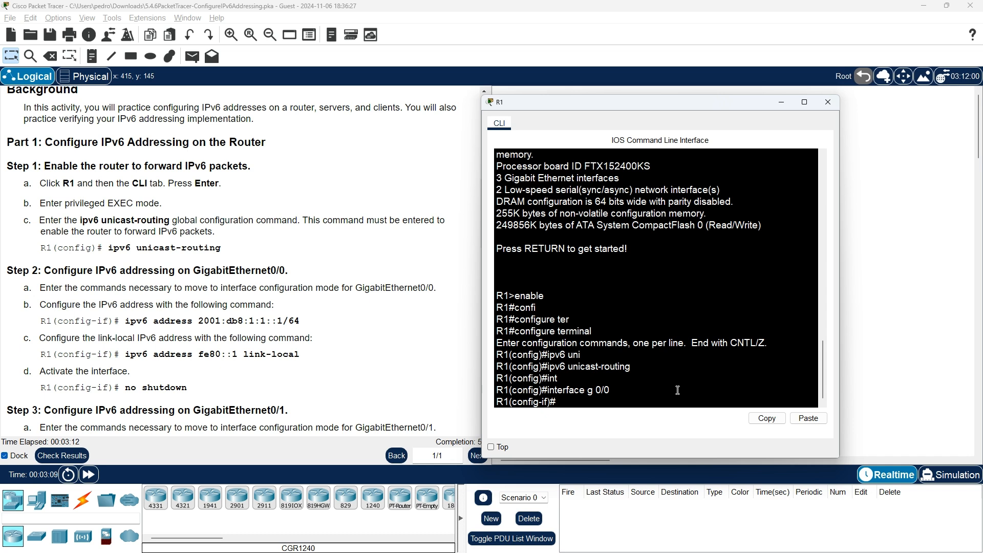
- Assign the IPv6 address 2001:db8:1:1::1/64 to GigabitEthernet0/0, copying the address from the lab instructions
{"action": "type", "text": "ipv6 ad"}
{"action": "key", "text": "Tab"}
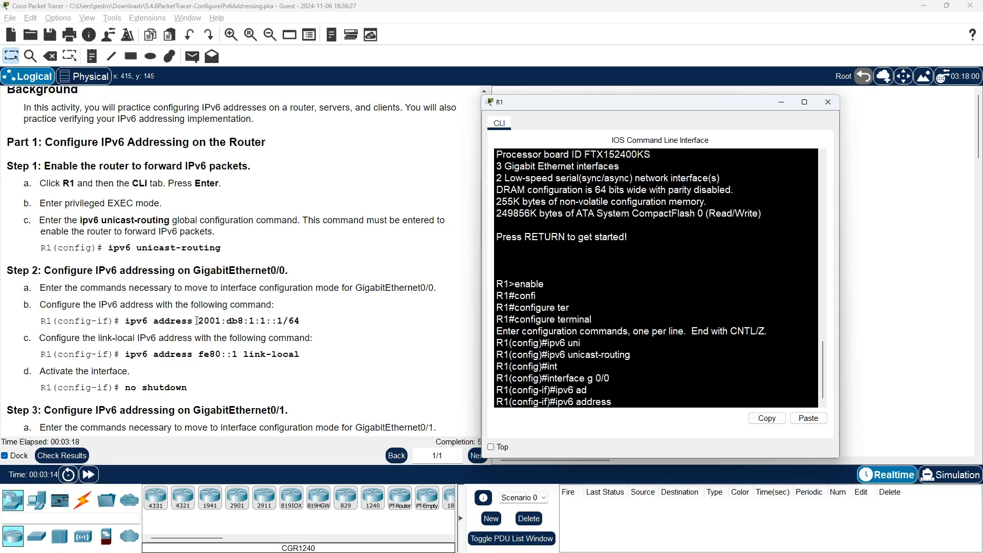
{"action": "left_click_drag", "start_coordinate": [196, 318], "coordinate": [302, 320]}
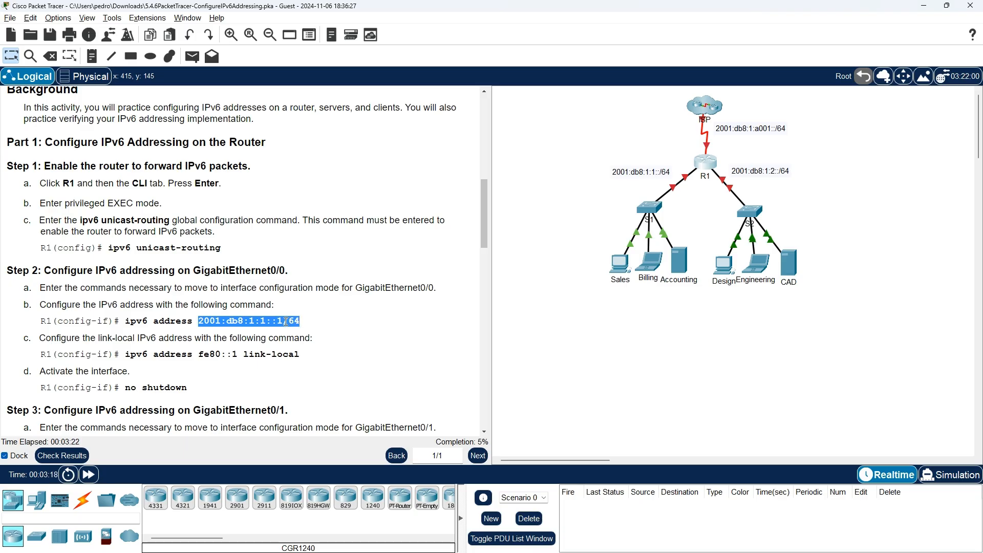
{"action": "right_click", "coordinate": [286, 322]}
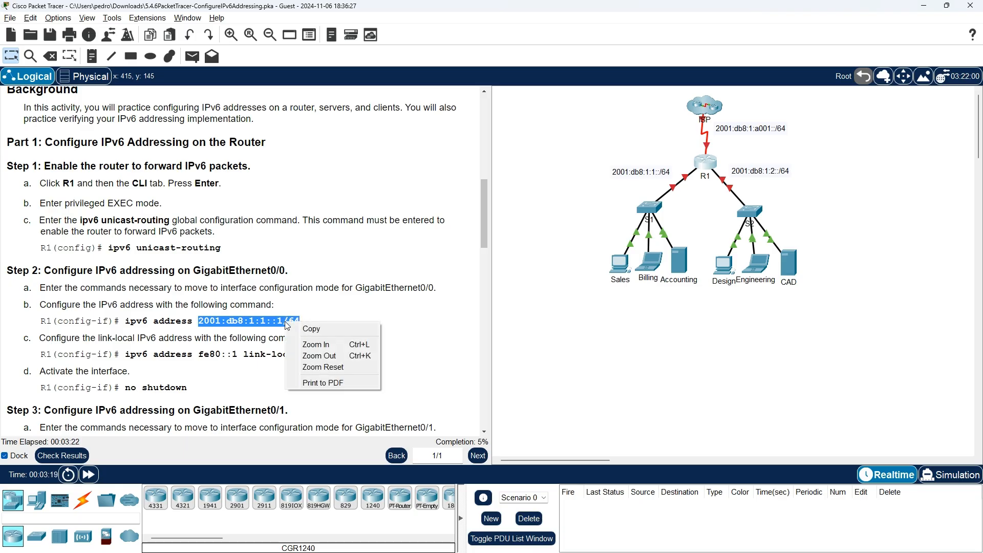
{"action": "left_click", "coordinate": [327, 331]}
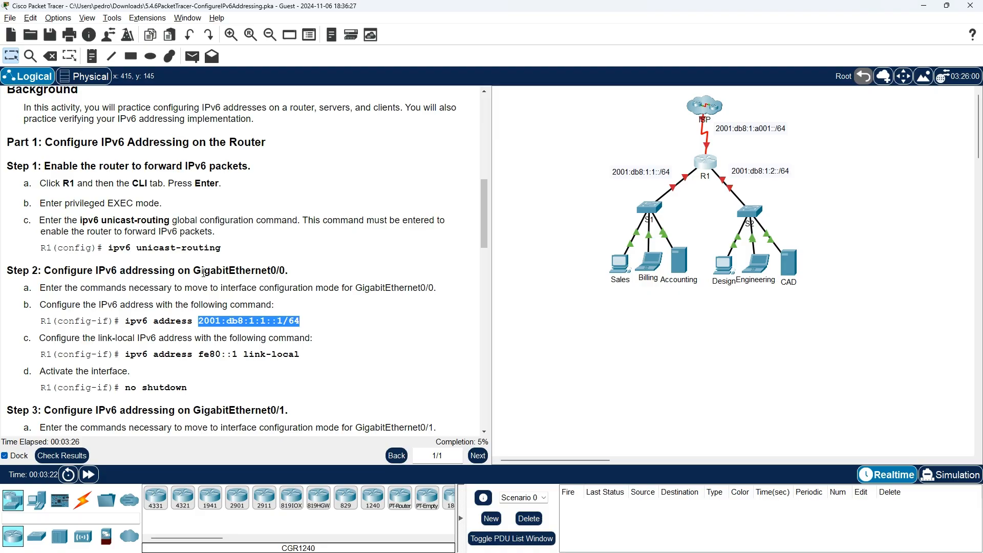
{"action": "key", "text": "alt+Tab"}
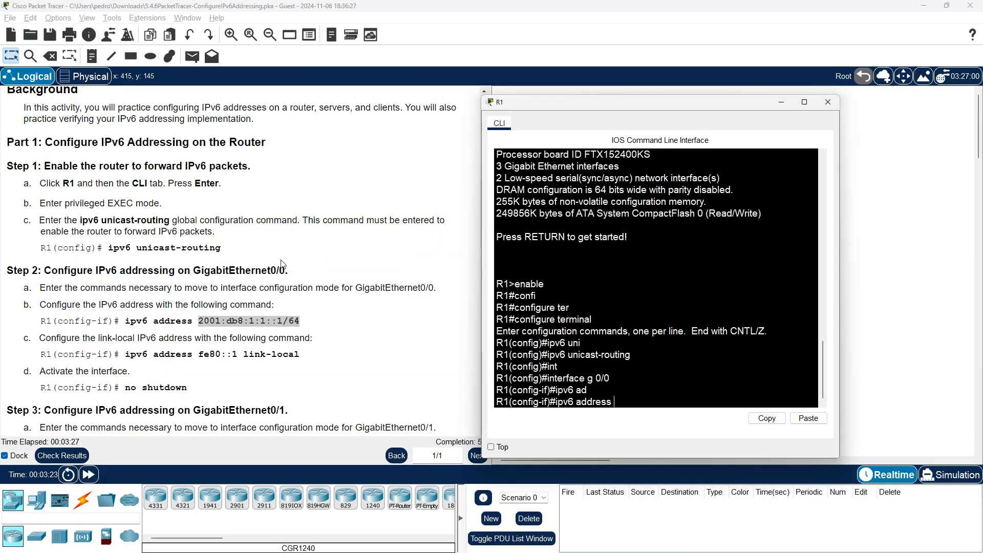
{"action": "right_click", "coordinate": [678, 396]}
{"action": "left_click", "coordinate": [703, 413]}
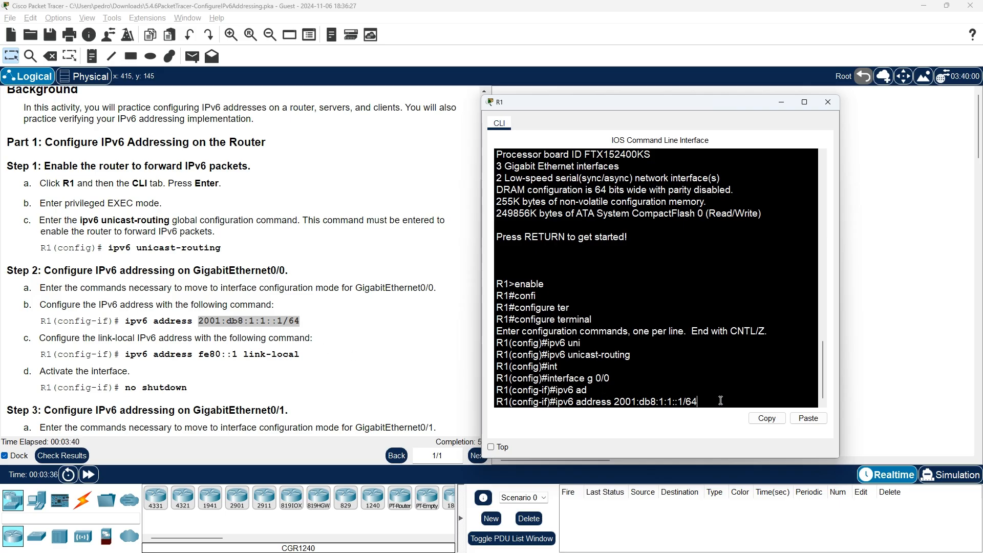
{"action": "key", "text": "Return"}
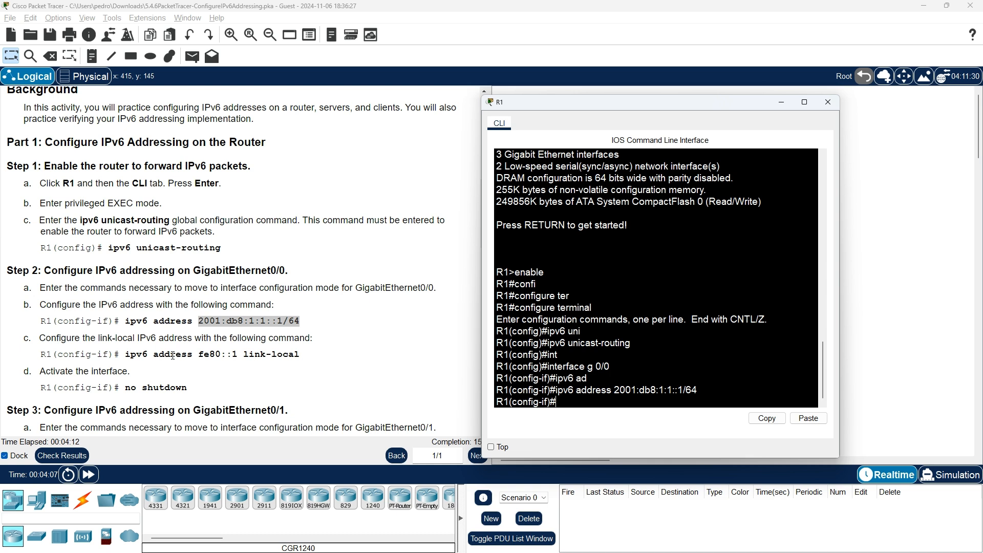
- Copy the command ipv6 address fe80::1 link-local from the instructions and run it on GigabitEthernet0/0
{"action": "left_click", "coordinate": [124, 353]}
{"action": "left_click_drag", "start_coordinate": [124, 353], "coordinate": [309, 356]}
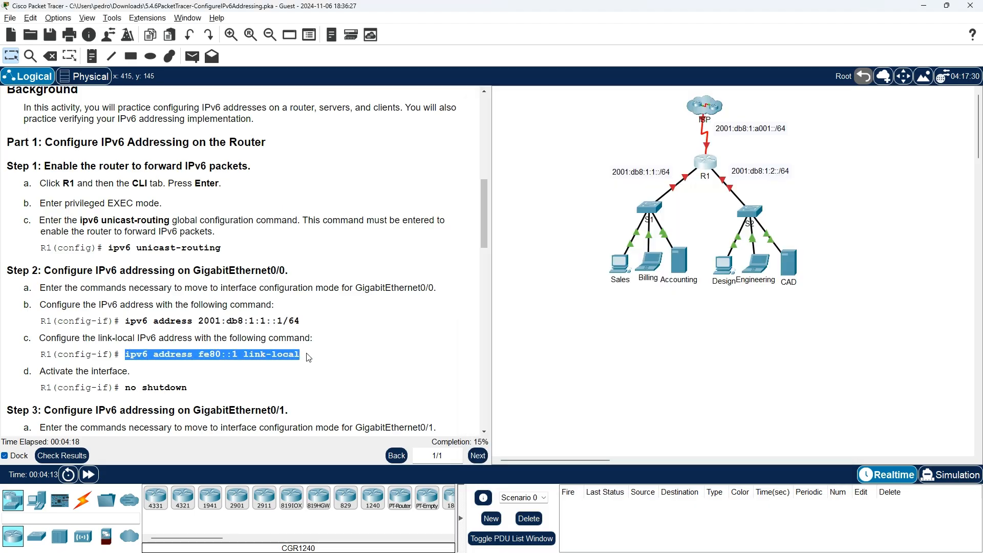
{"action": "right_click", "coordinate": [284, 354]}
{"action": "left_click", "coordinate": [309, 361]}
{"action": "key", "text": "alt+Tab"}
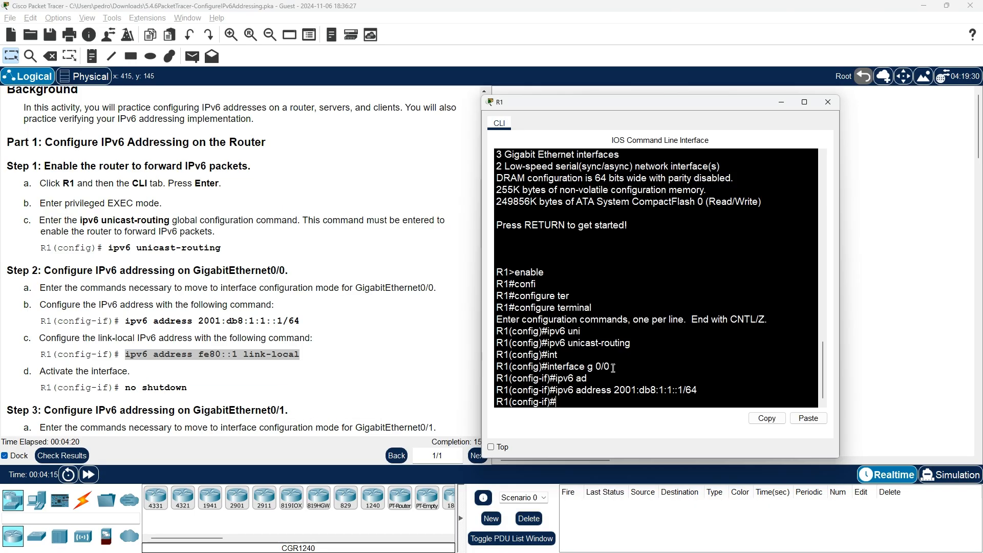
{"action": "right_click", "coordinate": [738, 385]}
{"action": "left_click", "coordinate": [761, 402]}
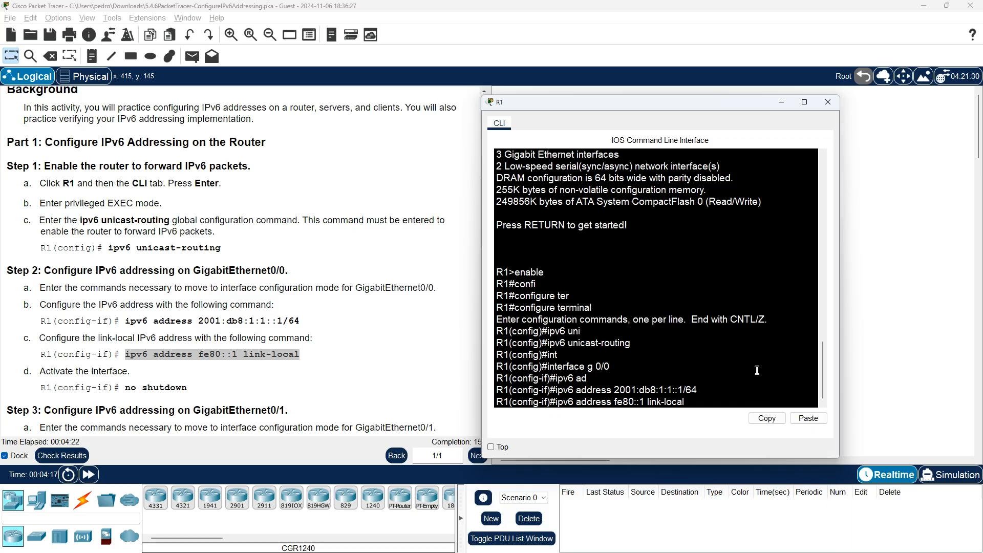
{"action": "key", "text": "Return"}
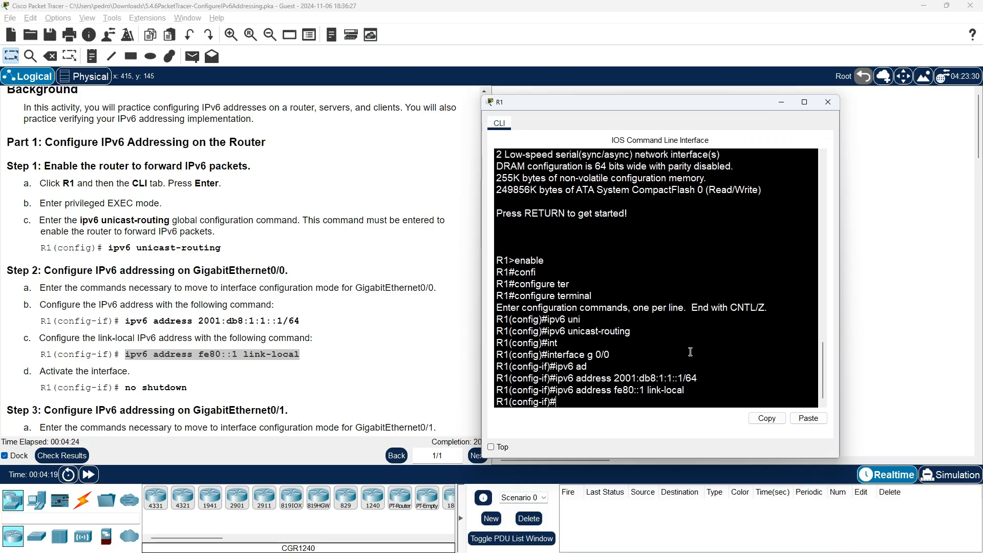
- Activate GigabitEthernet0/0 with no shutdown
{"action": "scroll", "coordinate": [131, 360], "scroll_direction": "down", "scroll_amount": 1}
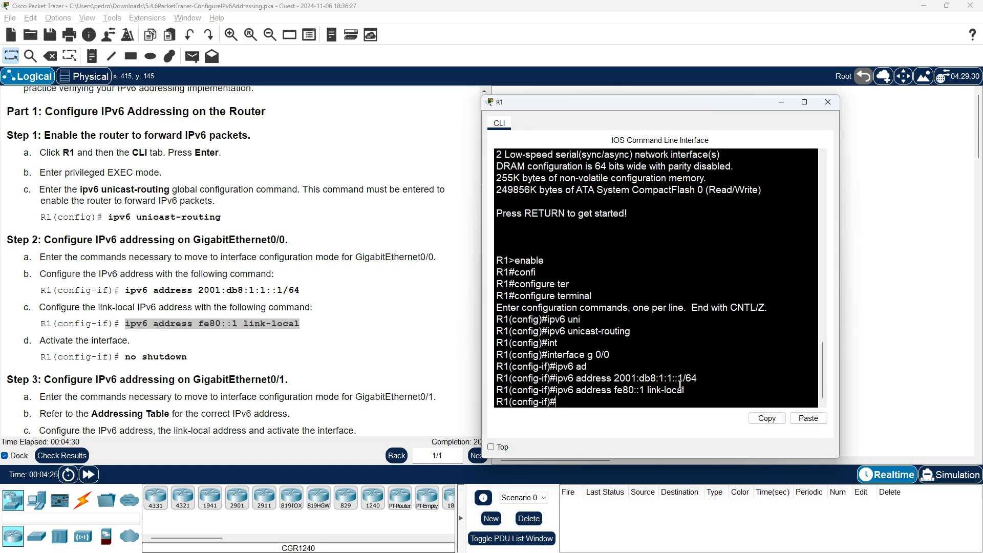
{"action": "type", "text": "no s"}
{"action": "key", "text": "Tab"}
{"action": "type", "text": "h"}
{"action": "key", "text": "Tab"}
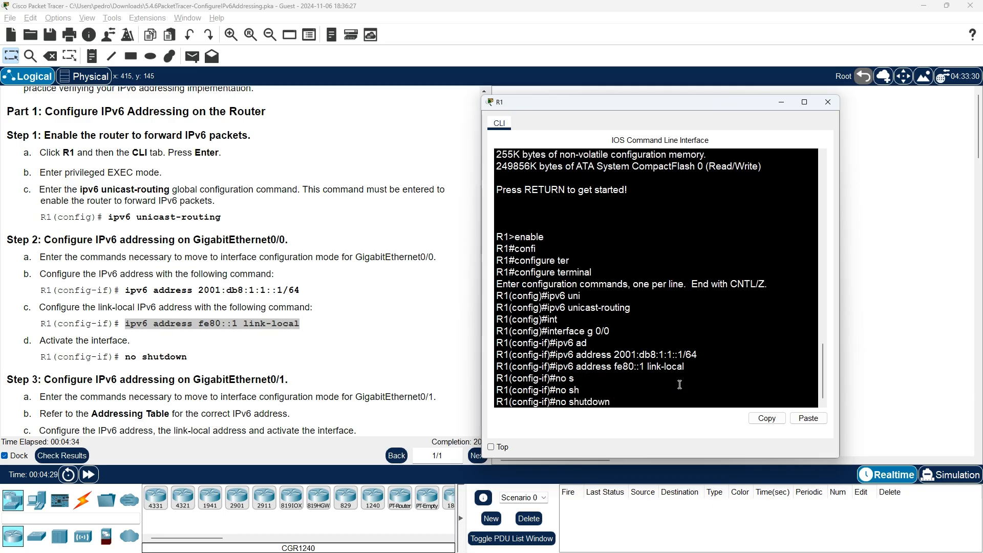
{"action": "key", "text": "Return"}
{"action": "key", "text": "Return"}
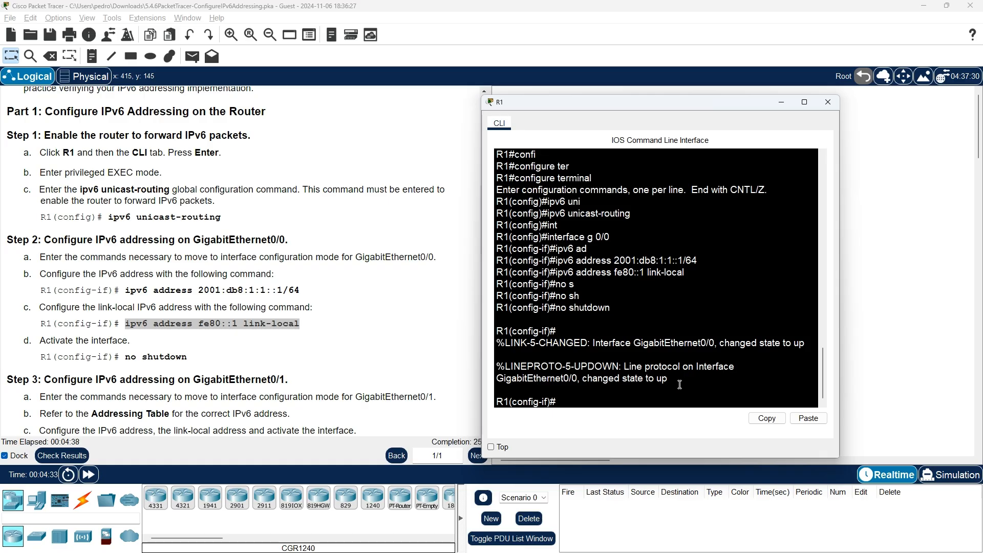
- Exit interface and global configuration modes to return R1 to privileged EXEC mode
{"action": "type", "text": "exit"}
{"action": "key", "text": "Return"}
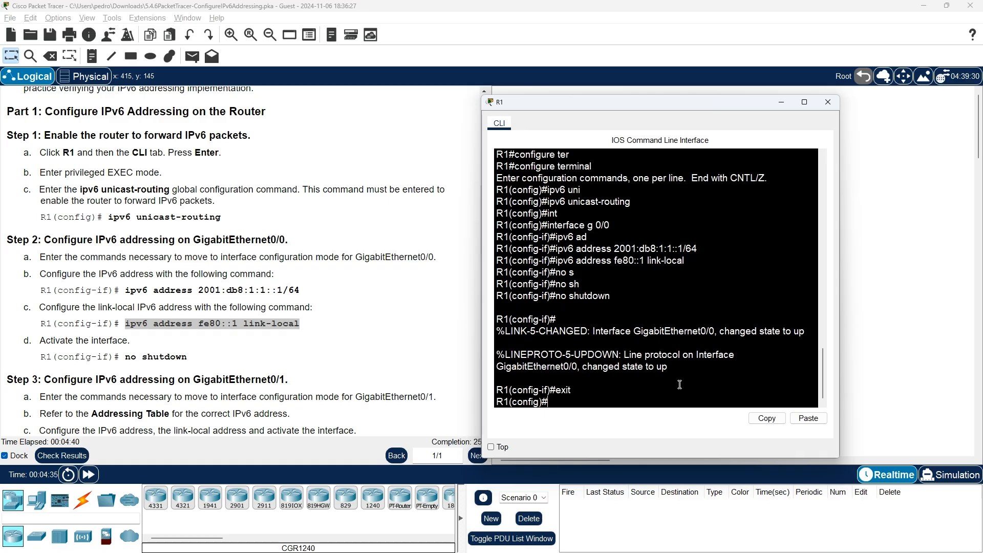
{"action": "scroll", "coordinate": [236, 356], "scroll_direction": "down", "scroll_amount": 2}
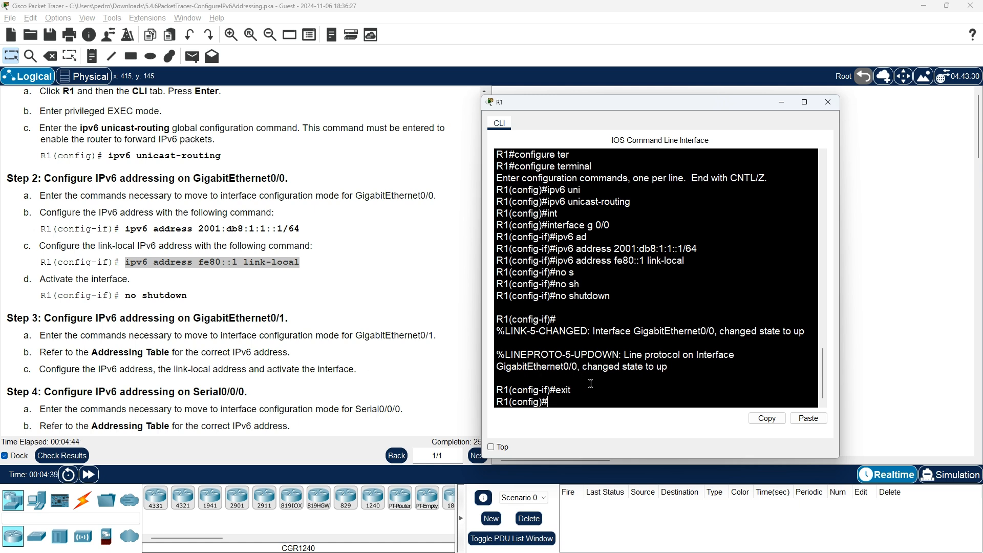
{"action": "type", "text": "exit"}
{"action": "key", "text": "Return"}
{"action": "key", "text": "Return"}
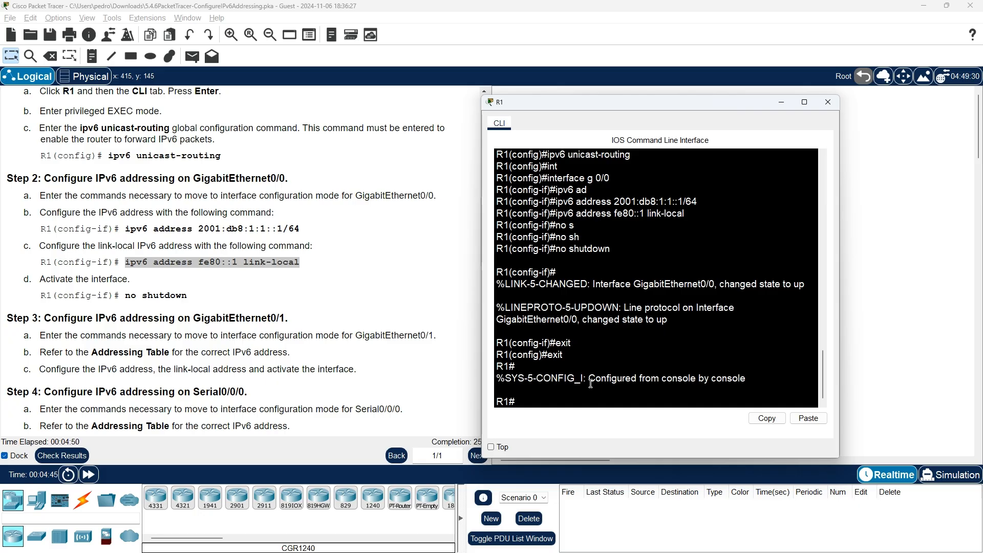
- Save R1's configuration with copy running-config startup-config, accepting the default destination filename
{"action": "type", "text": "cop"}
{"action": "key", "text": "Tab"}
{"action": "type", "text": "ru"}
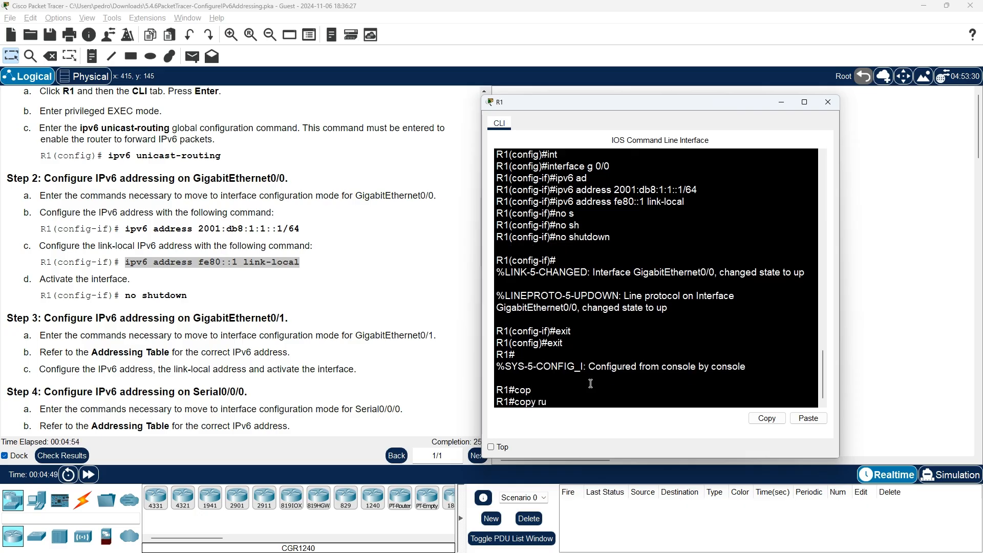
{"action": "key", "text": "Tab"}
{"action": "type", "text": "s"}
{"action": "key", "text": "Tab"}
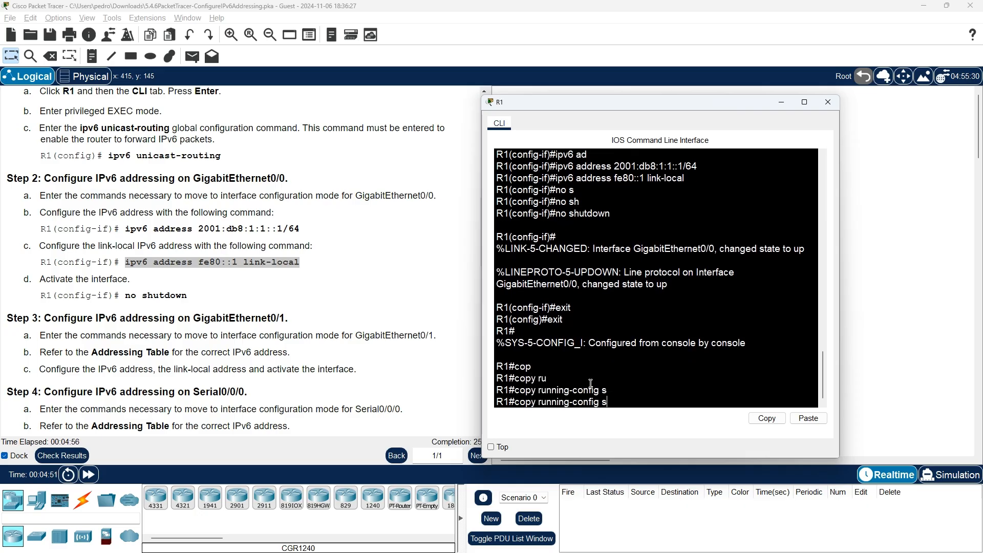
{"action": "type", "text": "tr"}
{"action": "key", "text": "Tab"}
{"action": "key", "text": "BackSpace"}
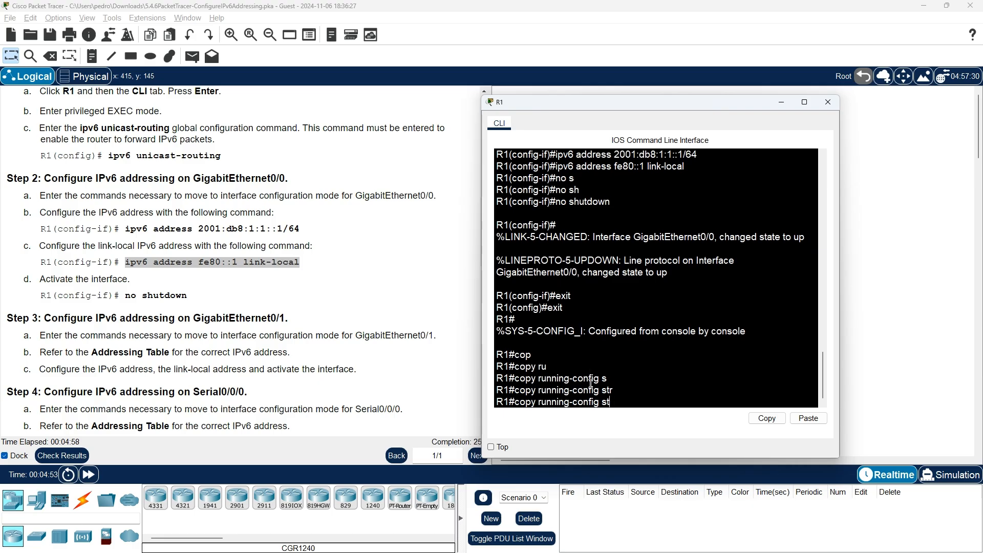
{"action": "key", "text": "Tab"}
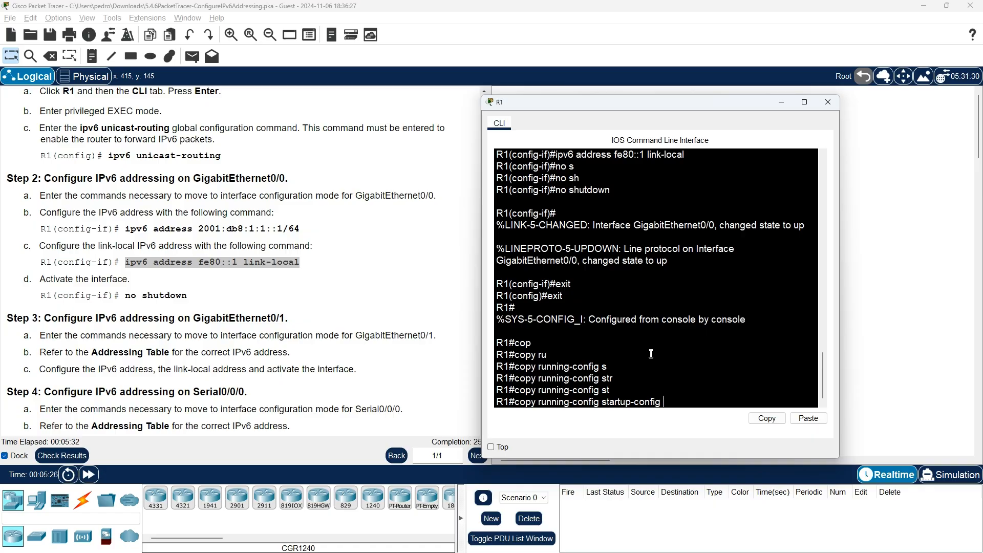
{"action": "key", "text": "Return"}
{"action": "key", "text": "Return"}
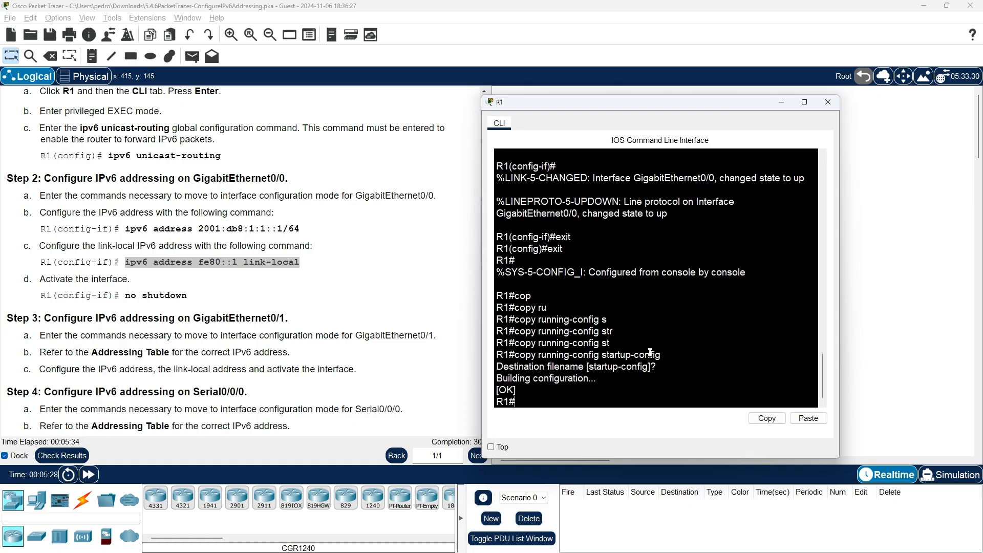
- Enter R1's global configuration mode with configure terminal
{"action": "type", "text": "con"}
{"action": "key", "text": "Tab"}
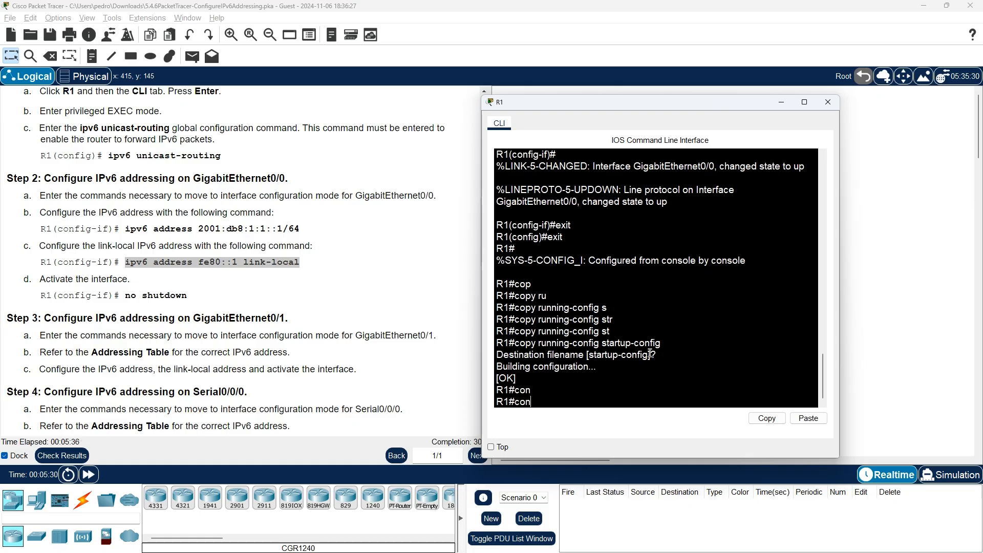
{"action": "type", "text": "r"}
{"action": "key", "text": "Tab"}
{"action": "key", "text": "BackSpace"}
{"action": "type", "text": "f"}
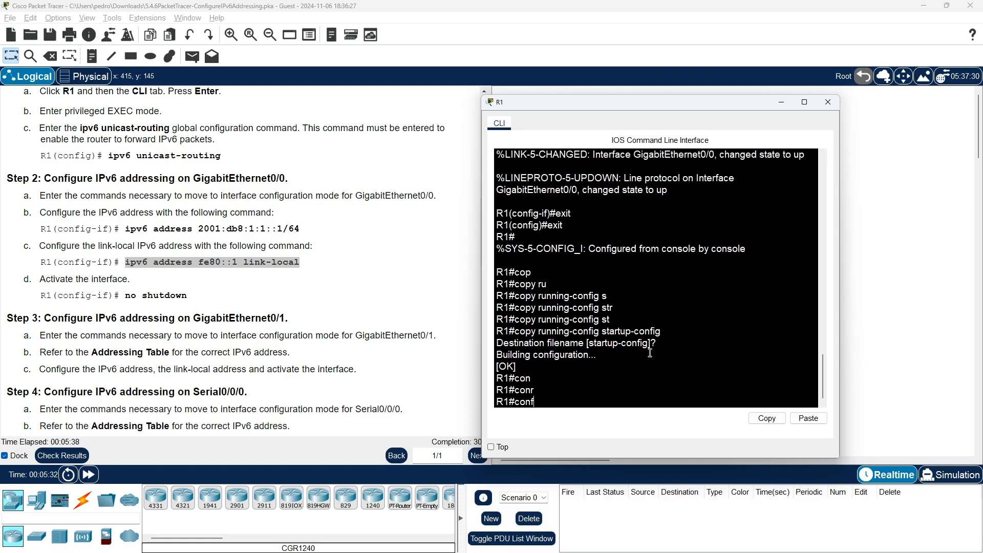
{"action": "key", "text": "Tab"}
{"action": "type", "text": "ter"}
{"action": "key", "text": "Tab"}
{"action": "key", "text": "Return"}
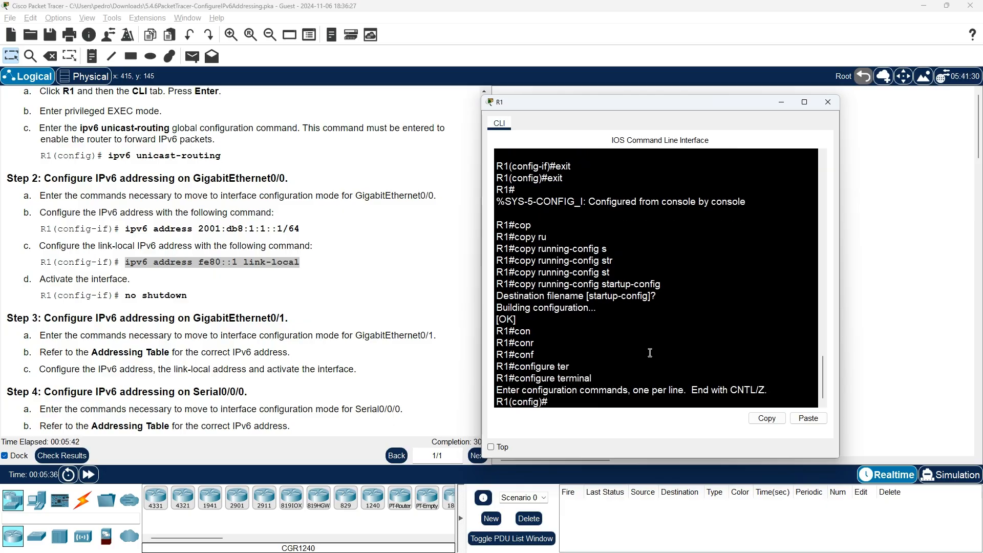
- Enter interface configuration mode for GigabitEthernet0/1 with interface g 0/1
{"action": "type", "text": "inte"}
{"action": "key", "text": "Tab"}
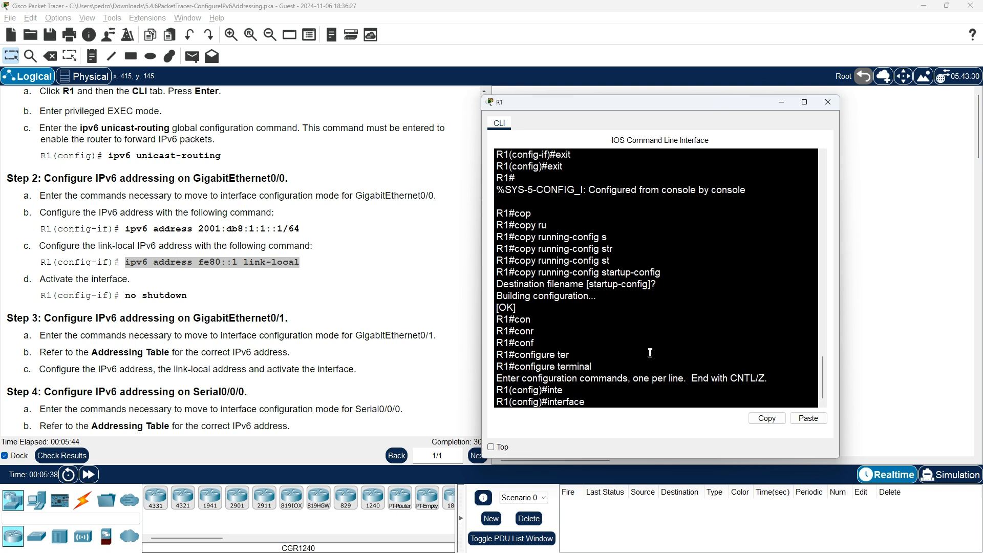
{"action": "type", "text": "g 0/1"}
{"action": "key", "text": "Return"}
- Assign the IPv6 address 2001:db8:1:2::1/64 to GigabitEthernet0/1, copying the address from the Addressing Table
{"action": "scroll", "coordinate": [284, 333], "scroll_direction": "up", "scroll_amount": 2}
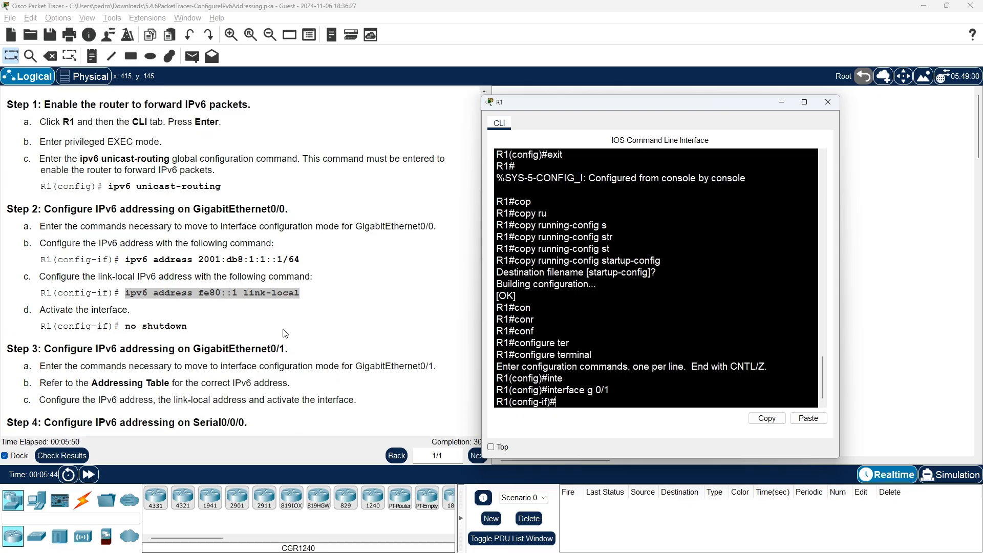
{"action": "scroll", "coordinate": [284, 333], "scroll_direction": "up", "scroll_amount": 10}
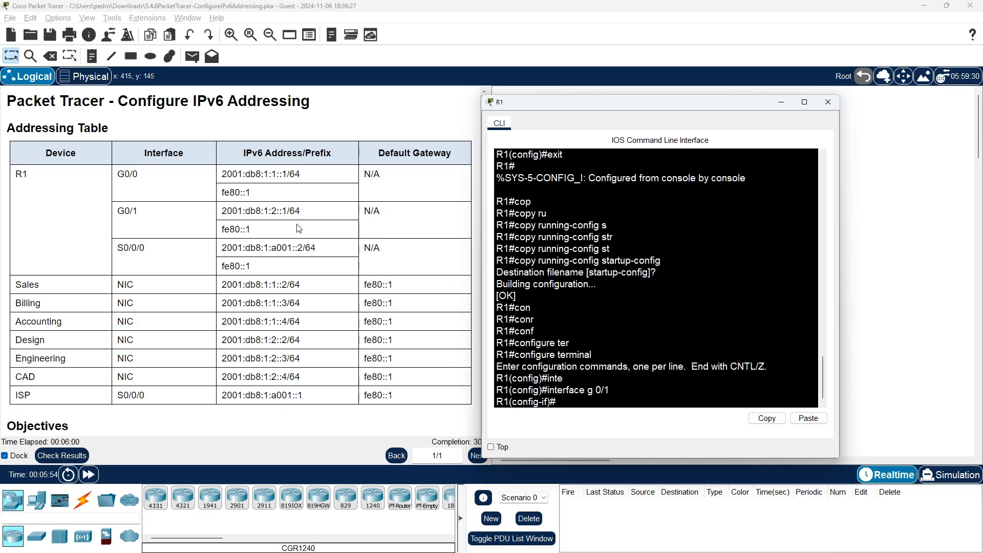
{"action": "left_click_drag", "start_coordinate": [302, 211], "coordinate": [222, 211]}
{"action": "right_click", "coordinate": [251, 212]}
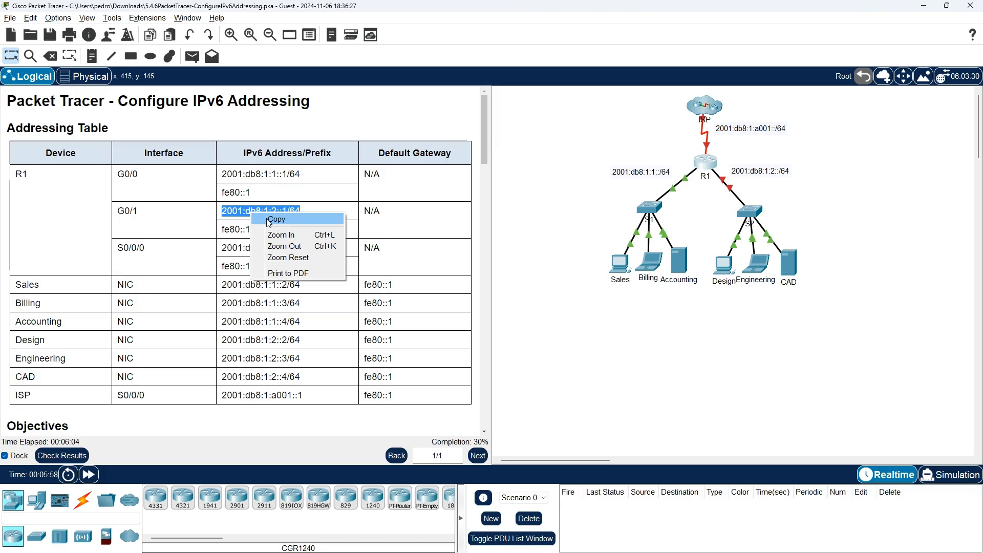
{"action": "left_click", "coordinate": [269, 223]}
{"action": "left_click", "coordinate": [706, 161]}
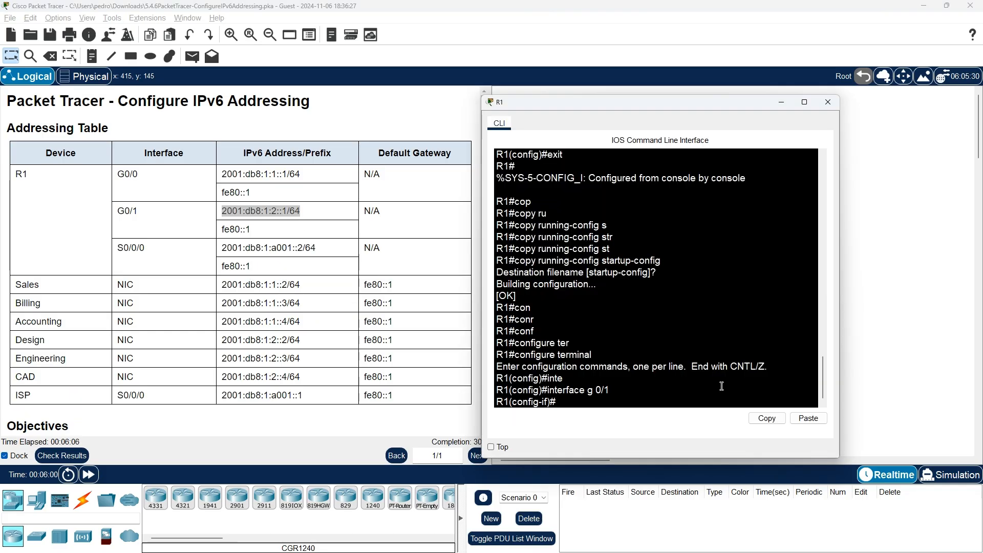
{"action": "type", "text": "p"}
{"action": "key", "text": "BackSpace"}
{"action": "type", "text": "ipv6 add"}
{"action": "key", "text": "Tab"}
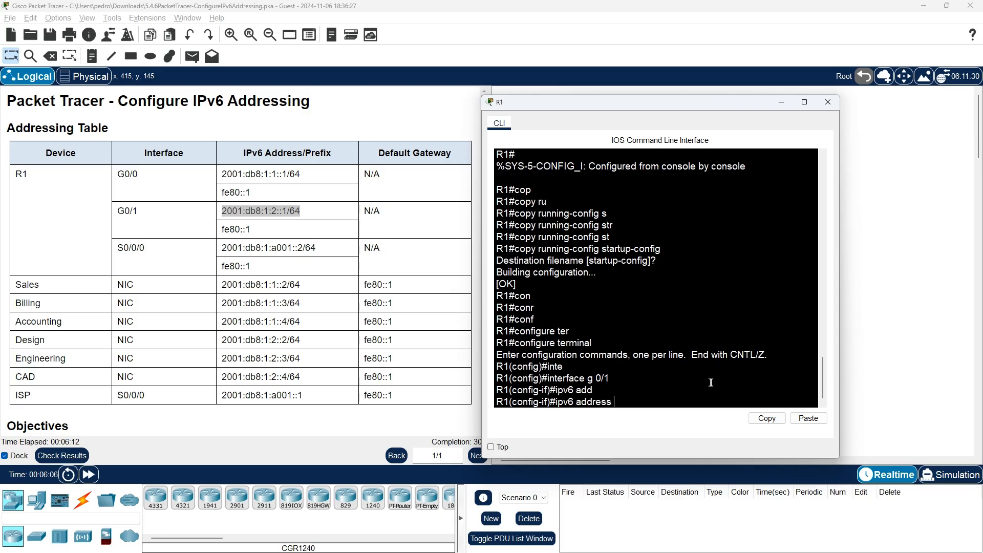
{"action": "right_click", "coordinate": [711, 382]}
{"action": "left_click", "coordinate": [723, 396]}
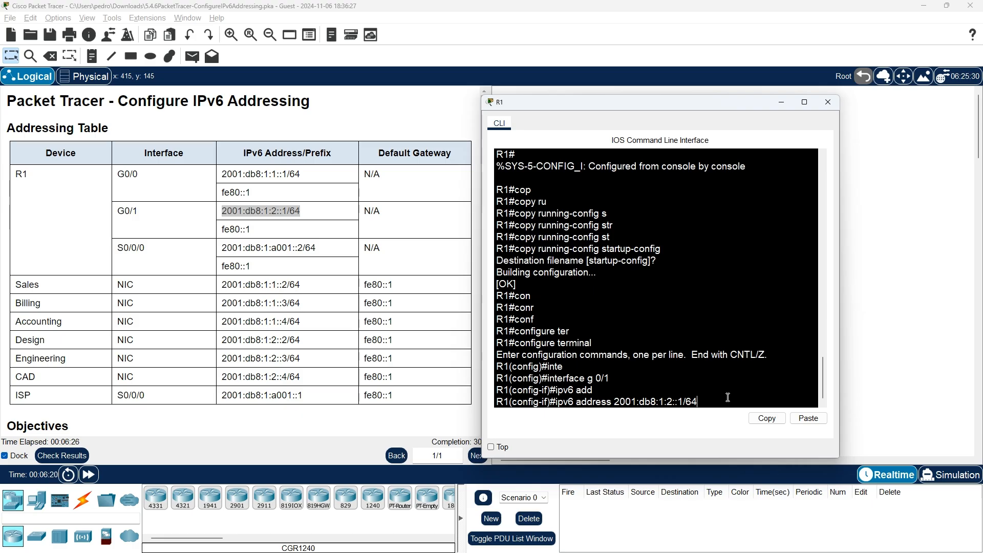
{"action": "key", "text": "Return"}
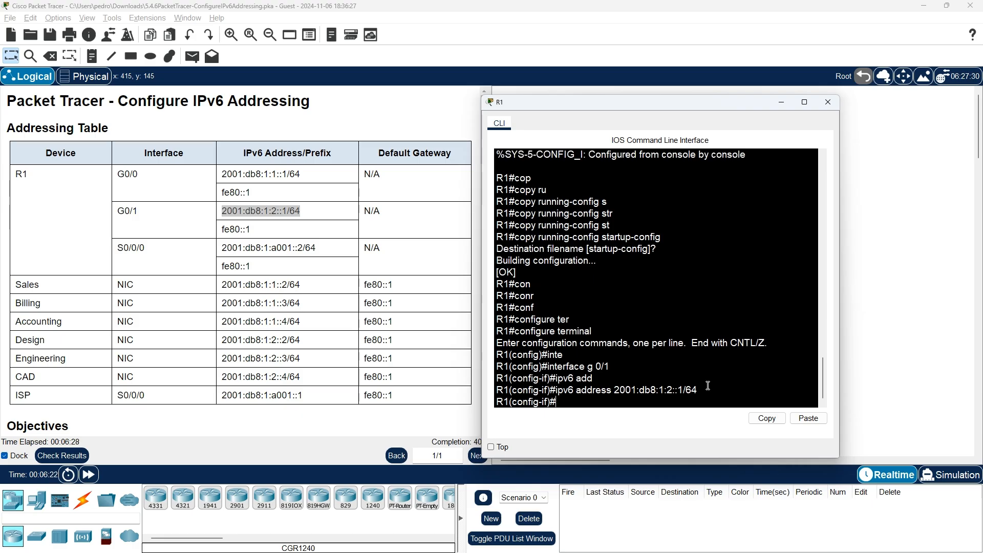
- Begin an ipv6 command on GigabitEthernet0/1 and insert the link-local address fe80::1 copied from the Addressing Table
{"action": "scroll", "coordinate": [709, 385], "scroll_direction": "up", "scroll_amount": 6}
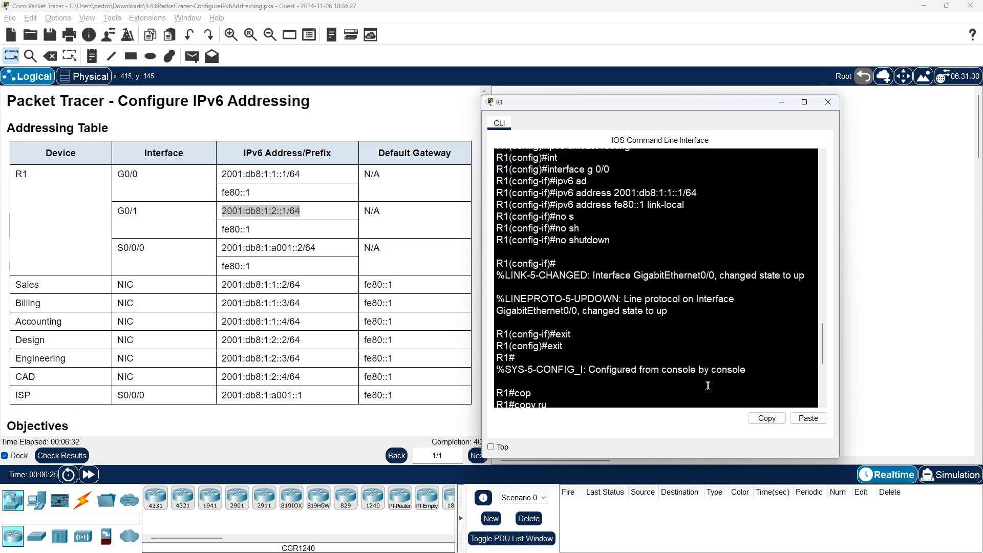
{"action": "scroll", "coordinate": [709, 386], "scroll_direction": "down", "scroll_amount": 6}
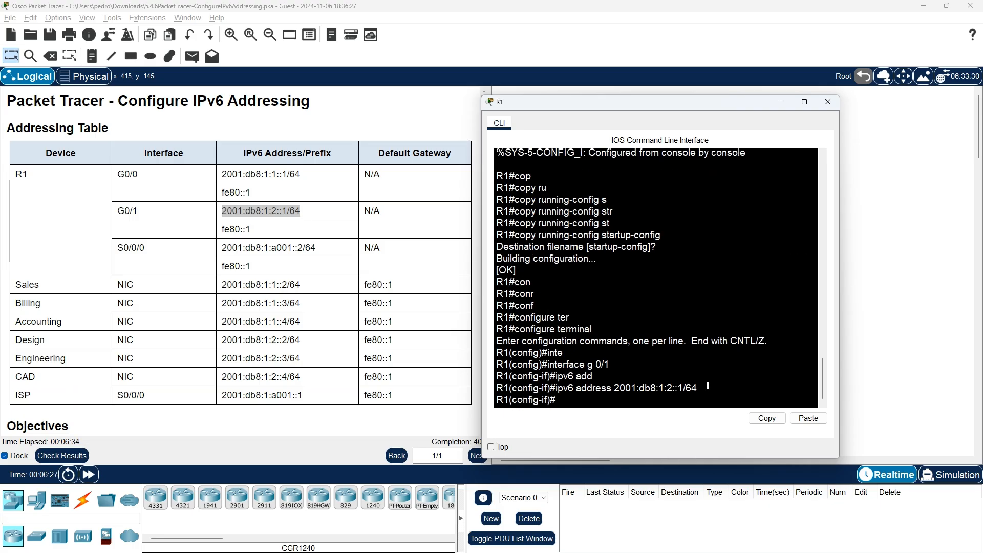
{"action": "type", "text": "ipv6"}
{"action": "left_click_drag", "start_coordinate": [256, 232], "coordinate": [223, 229]}
{"action": "right_click", "coordinate": [223, 230]}
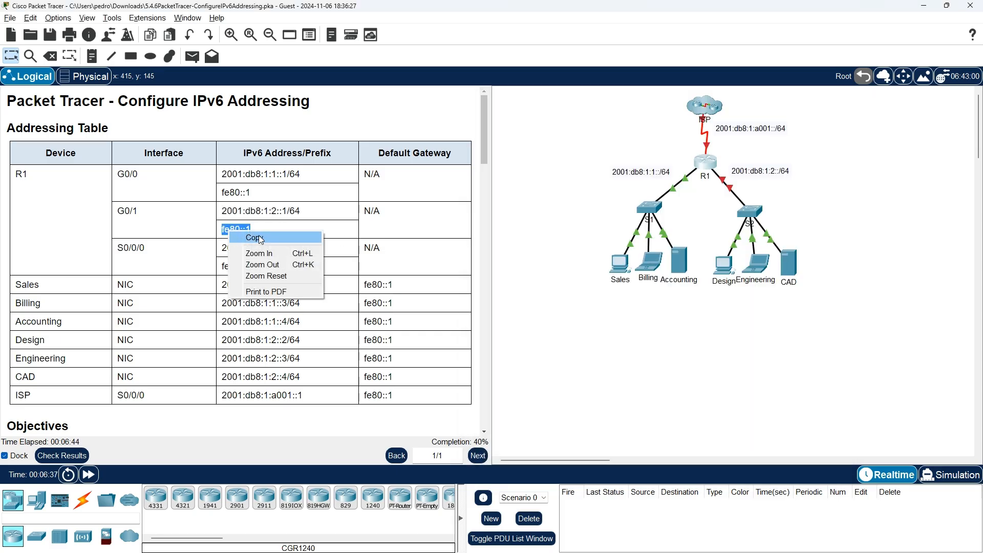
{"action": "left_click", "coordinate": [251, 237]}
{"action": "key", "text": "alt+Tab"}
{"action": "right_click", "coordinate": [657, 403]}
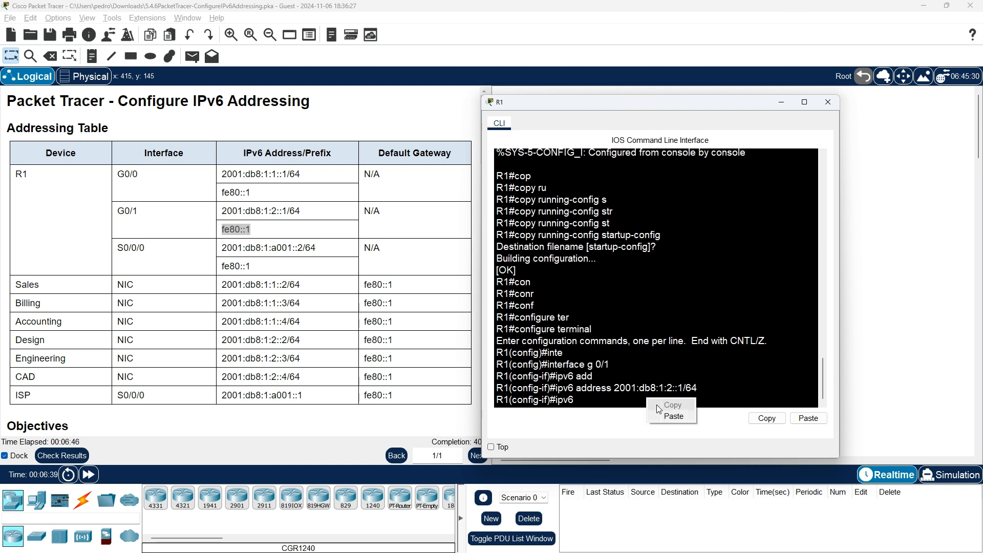
{"action": "left_click", "coordinate": [665, 419]}
- Try to set the link-local address on GigabitEthernet0/1 by completing and running ipv6 fe80::1 link-local
{"action": "type", "text": "lo"}
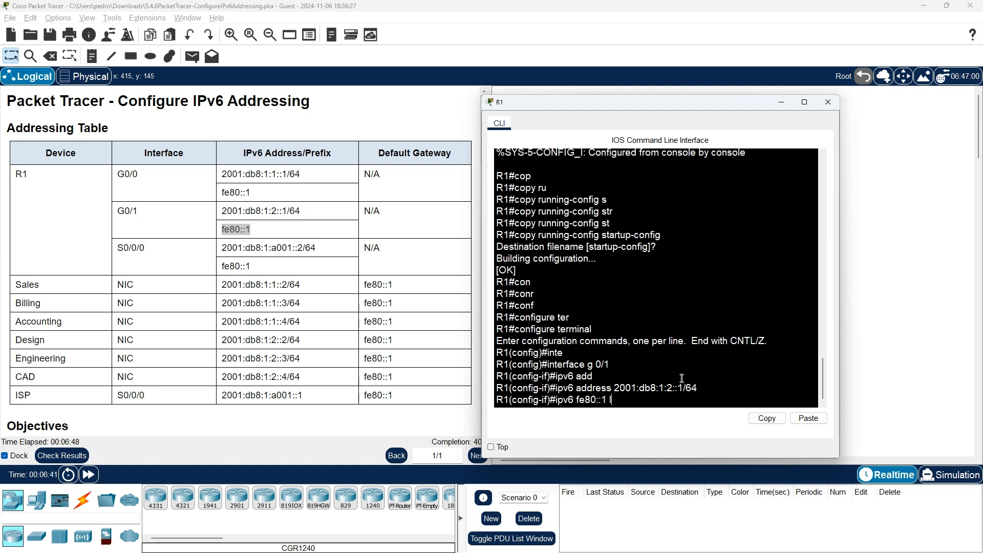
{"action": "key", "text": "Tab"}
{"action": "key", "text": "BackSpace"}
{"action": "type", "text": "in"}
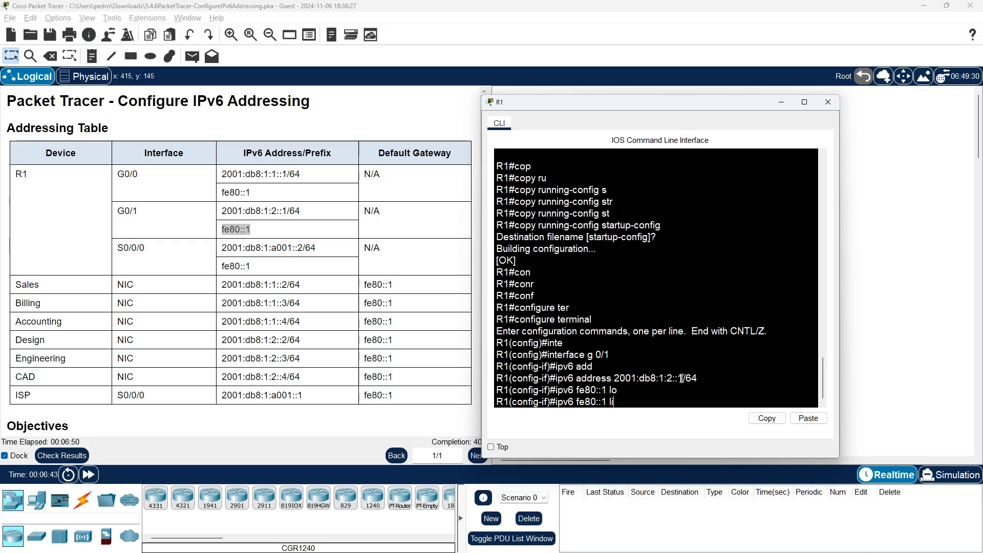
{"action": "key", "text": "Tab"}
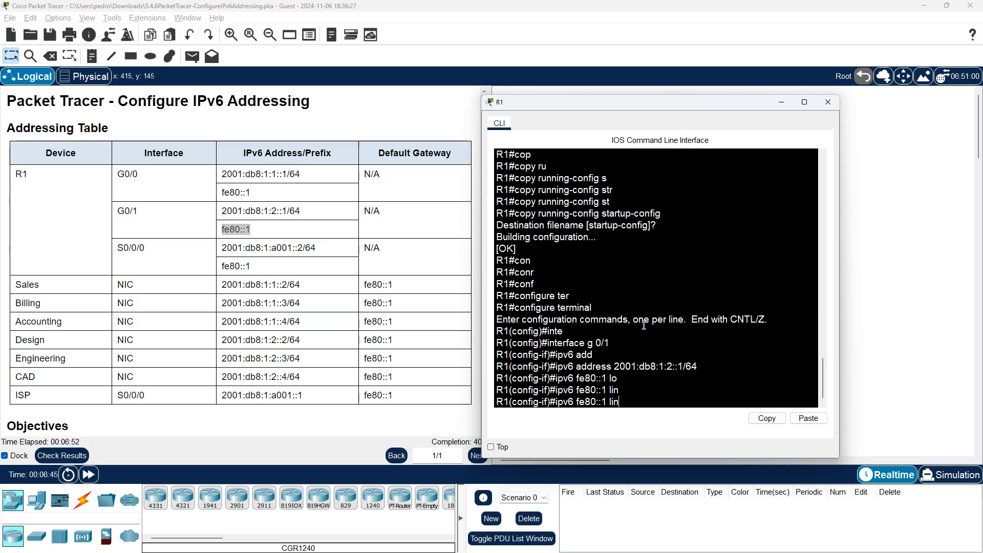
{"action": "scroll", "coordinate": [656, 333], "scroll_direction": "up", "scroll_amount": 8}
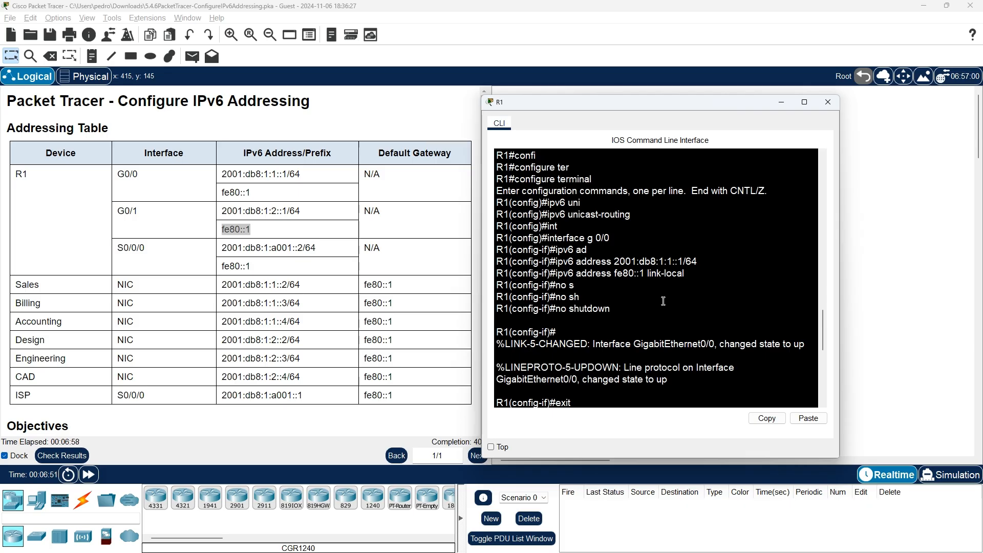
{"action": "scroll", "coordinate": [663, 301], "scroll_direction": "down", "scroll_amount": 9}
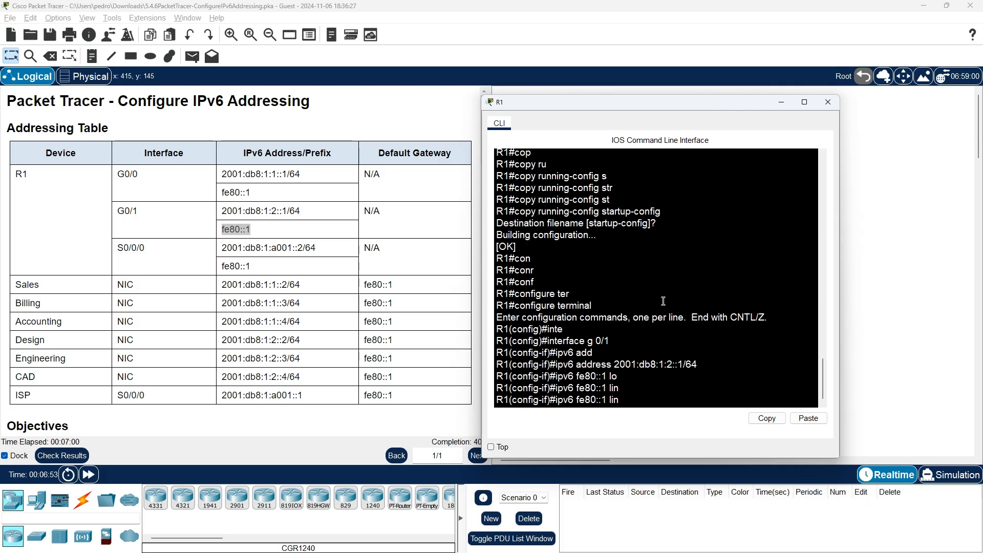
{"action": "type", "text": "k"}
{"action": "key", "text": "Tab"}
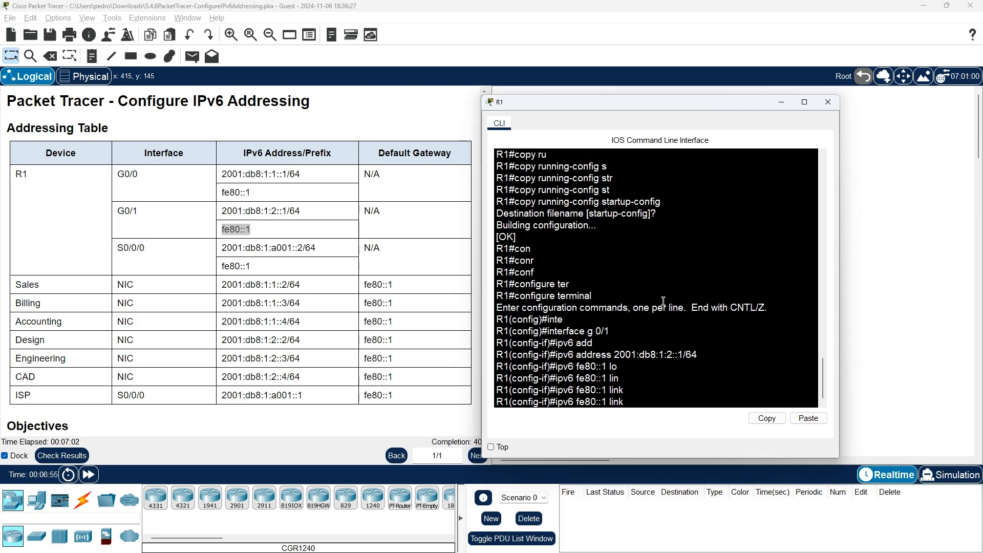
{"action": "scroll", "coordinate": [658, 297], "scroll_direction": "up", "scroll_amount": 7}
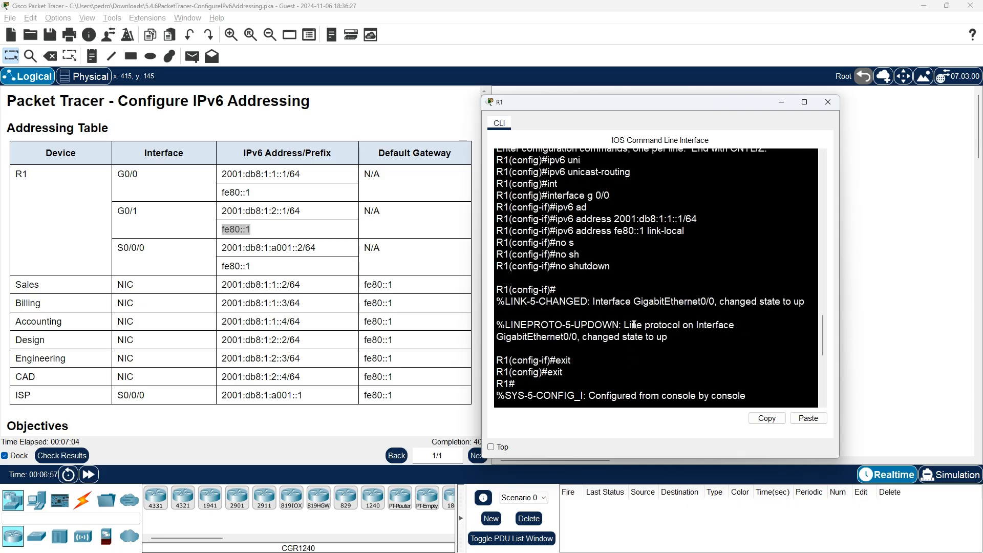
{"action": "scroll", "coordinate": [651, 289], "scroll_direction": "down", "scroll_amount": 7}
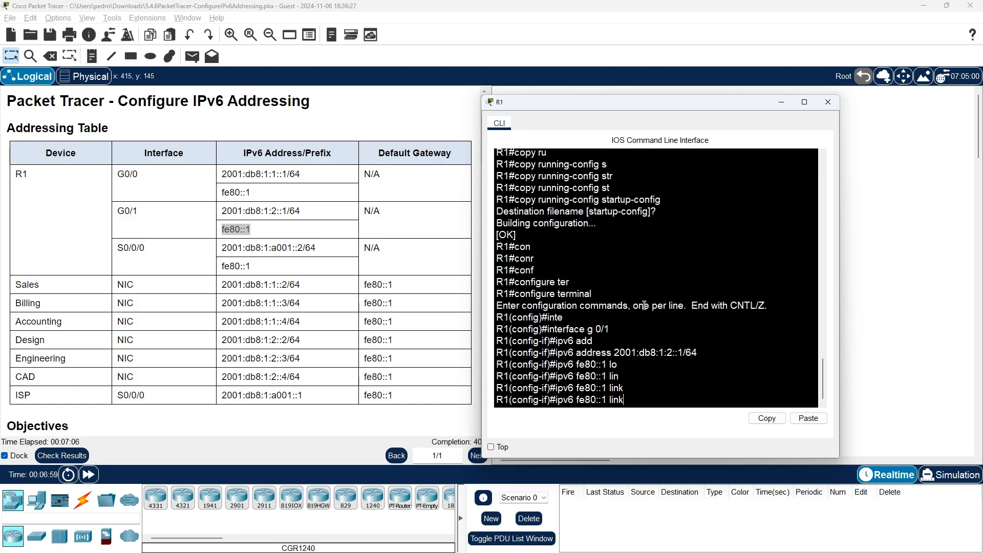
{"action": "type", "text": "local"}
{"action": "key", "text": "Return"}
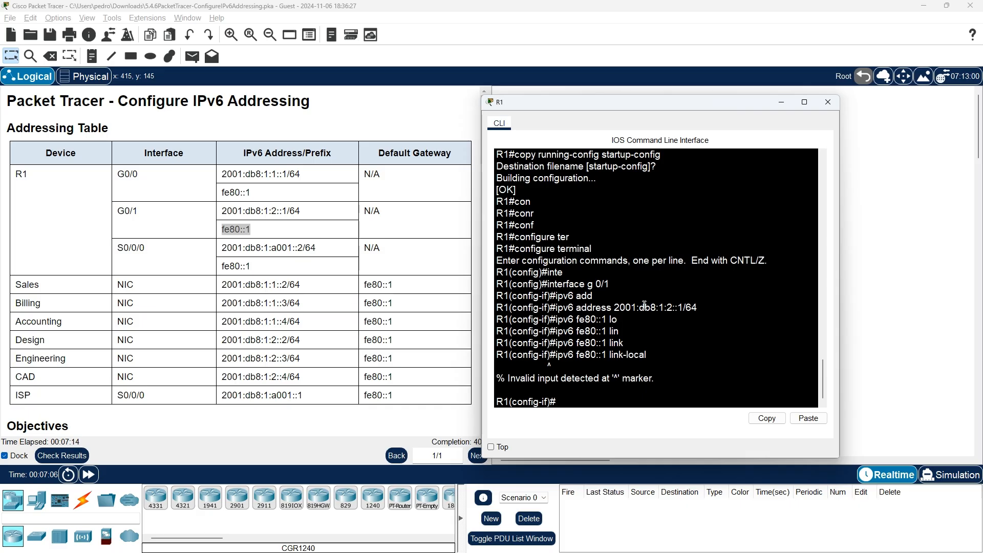
- Review the recent R1 commands and the earlier GigabitEthernet0/0 configuration for the correct link-local address syntax
{"action": "key", "text": "Up"}
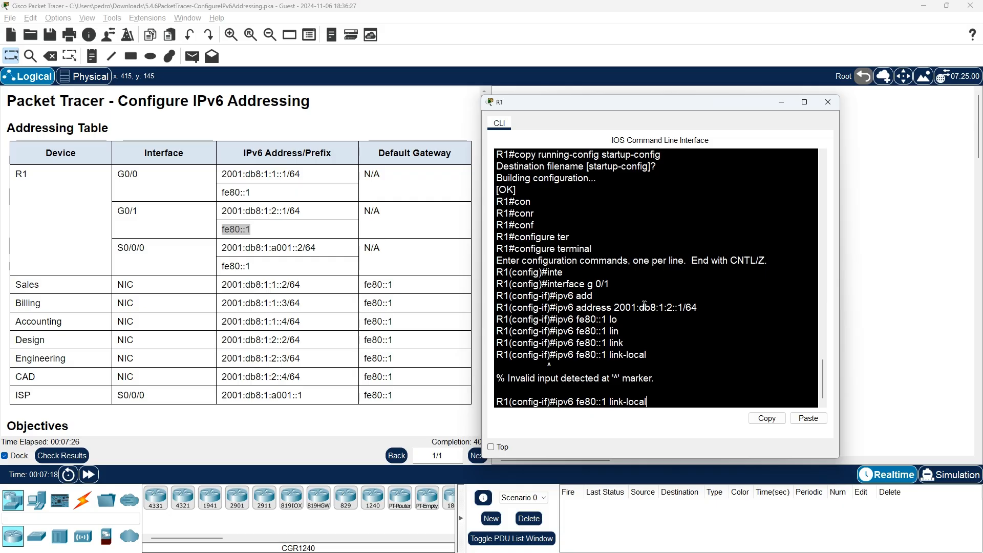
{"action": "key", "text": "Up"}
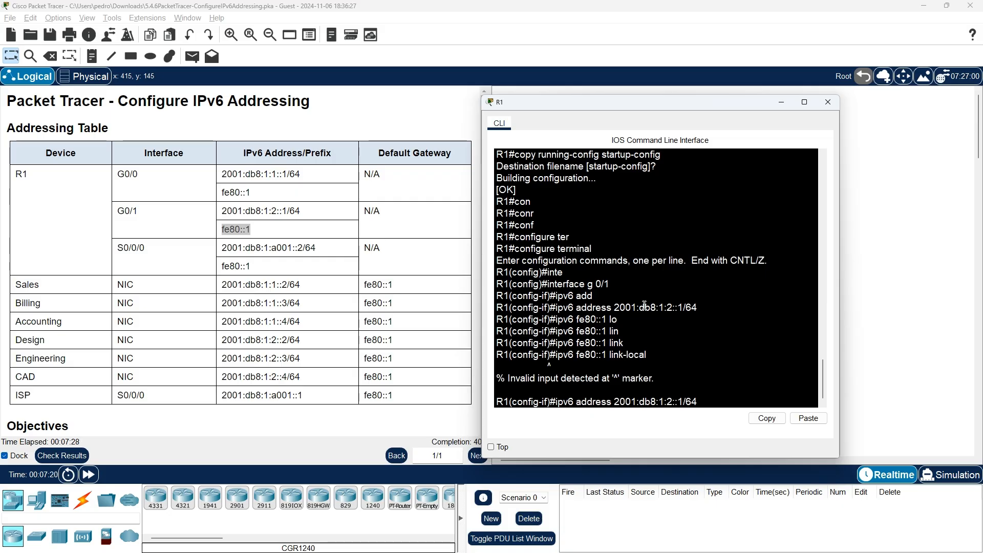
{"action": "scroll", "coordinate": [694, 294], "scroll_direction": "up", "scroll_amount": 3}
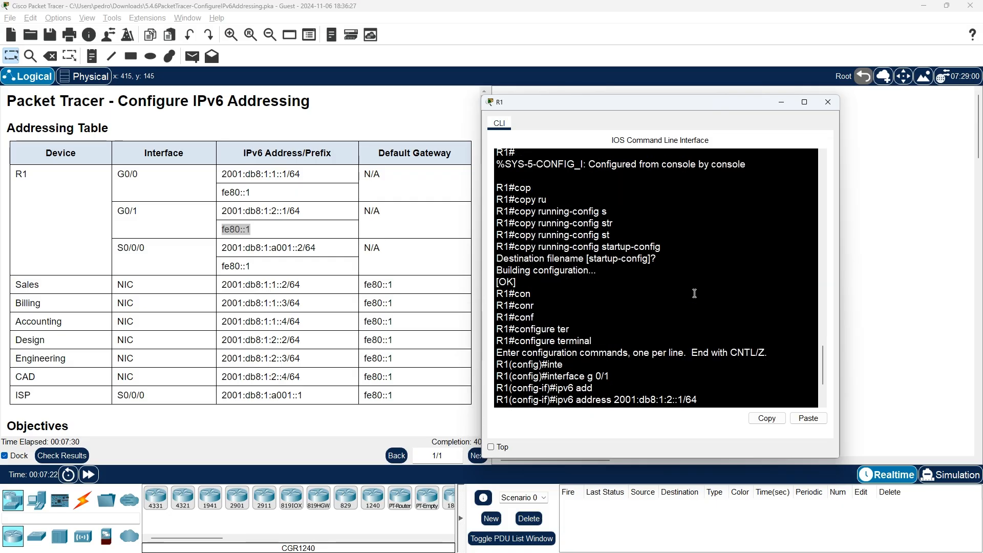
{"action": "scroll", "coordinate": [694, 293], "scroll_direction": "down", "scroll_amount": 3}
{"action": "scroll", "coordinate": [694, 294], "scroll_direction": "down", "scroll_amount": 1}
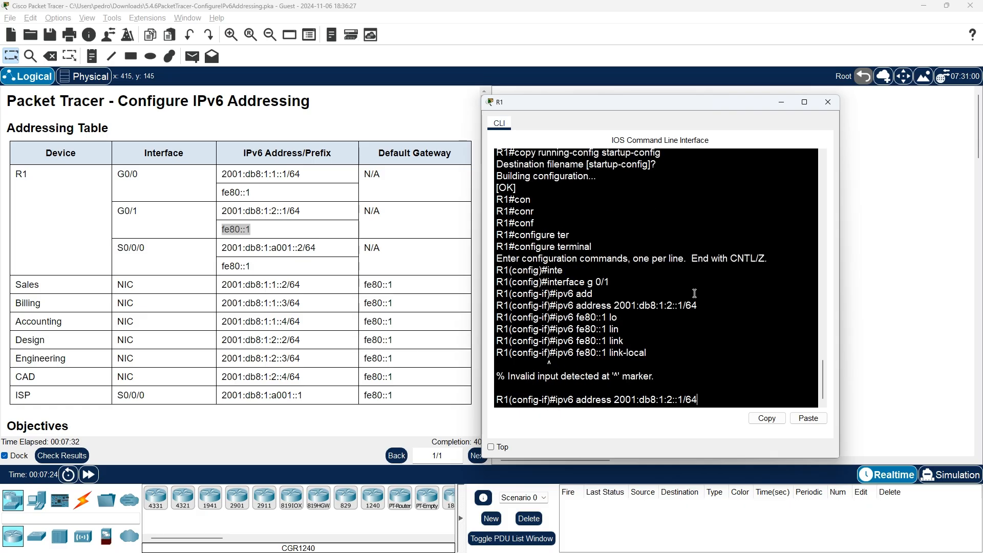
{"action": "scroll", "coordinate": [694, 294], "scroll_direction": "up", "scroll_amount": 8}
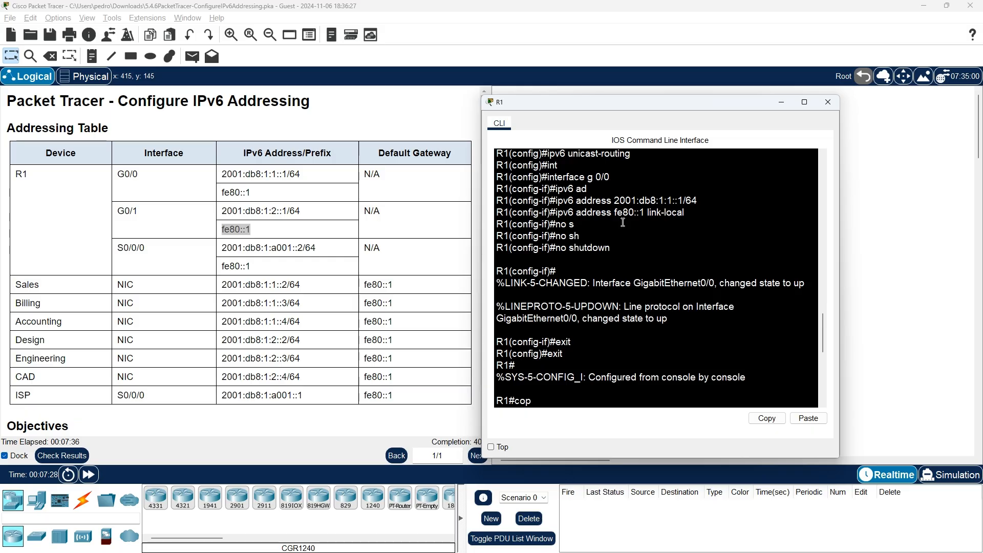
{"action": "scroll", "coordinate": [640, 226], "scroll_direction": "down", "scroll_amount": 8}
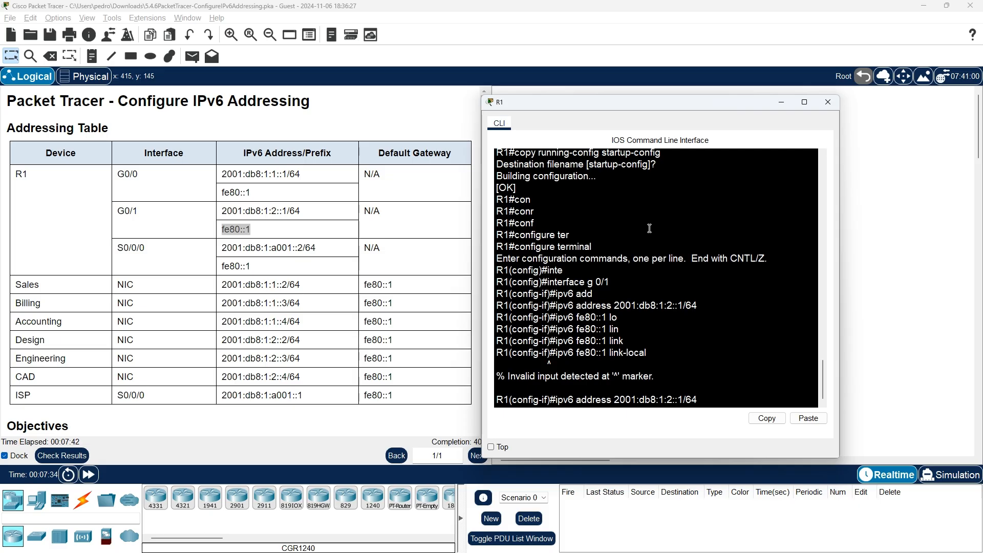
- Try to correct the recalled ipv6 fe80::1 link-local command by inserting the address keyword before fe80::1
{"action": "key", "text": "Down"}
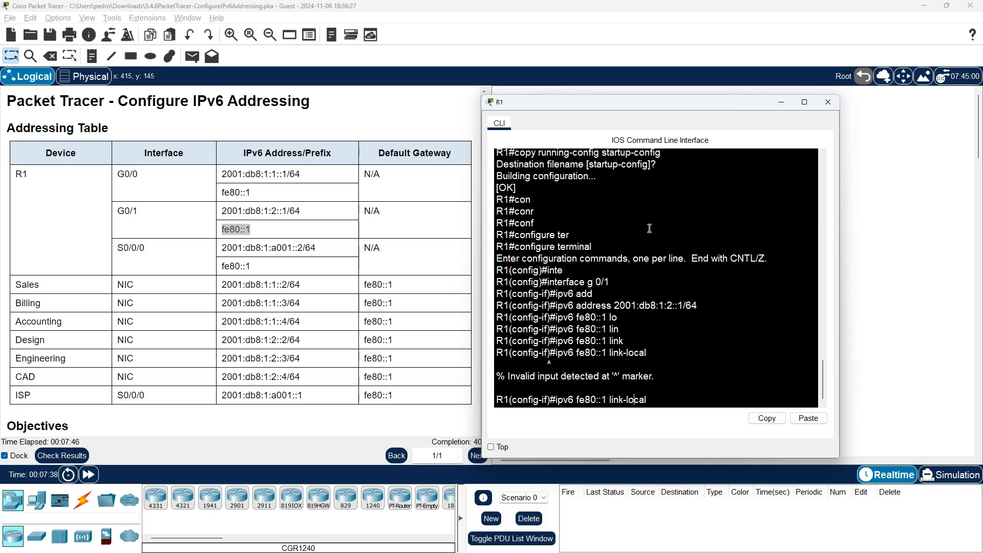
{"action": "key", "text": "Left"}
{"action": "key", "text": "Left"}
{"action": "key", "text": "Left"}
{"action": "key", "text": "Left"}
{"action": "key", "text": "Left"}
{"action": "key", "text": "Left"}
{"action": "key", "text": "Left"}
{"action": "key", "text": "Left"}
{"action": "key", "text": "Left"}
{"action": "key", "text": "Left"}
{"action": "key", "text": "Left"}
{"action": "type", "text": "add"}
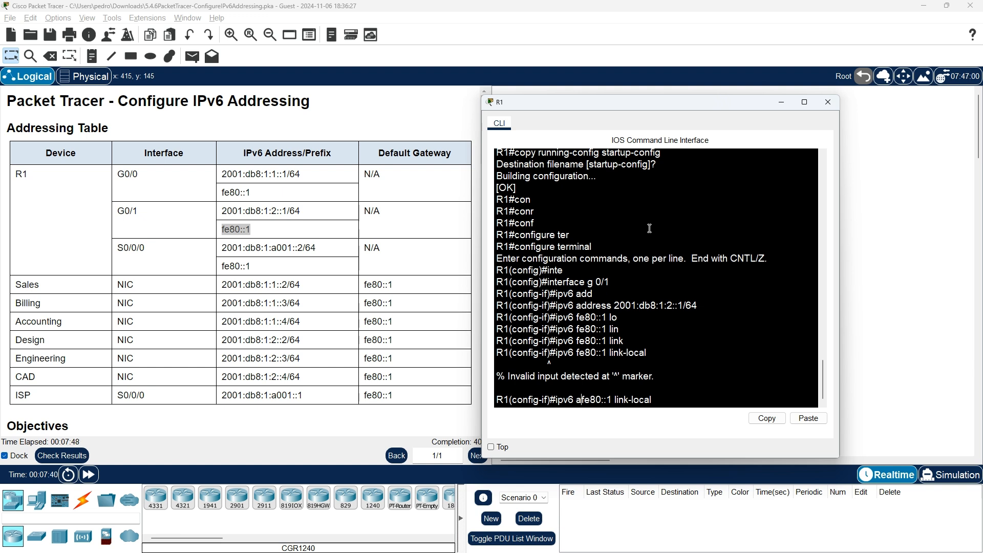
{"action": "key", "text": "Tab"}
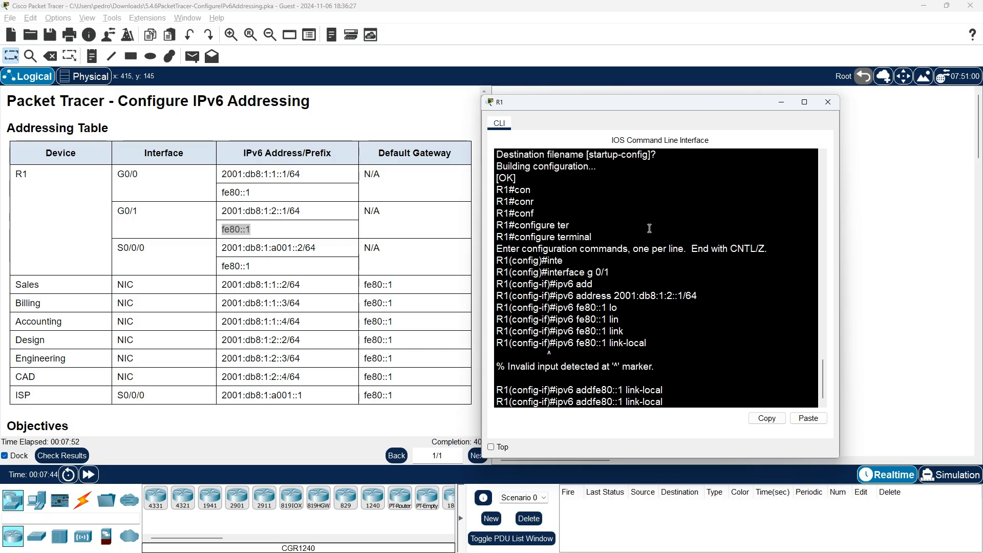
{"action": "key", "text": "Left"}
{"action": "key", "text": "Left"}
{"action": "key", "text": "Left"}
{"action": "key", "text": "Left"}
{"action": "key", "text": "Left"}
{"action": "key", "text": "Left"}
{"action": "key", "text": "Left"}
{"action": "key", "text": "Left"}
{"action": "key", "text": "Left"}
{"action": "key", "text": "Left"}
{"action": "key", "text": "Left"}
{"action": "key", "text": "Left"}
{"action": "key", "text": "Left"}
{"action": "key", "text": "Left"}
{"action": "key", "text": "Left"}
{"action": "key", "text": "Left"}
{"action": "key", "text": "Left"}
{"action": "key", "text": "Left"}
{"action": "key", "text": "Tab"}
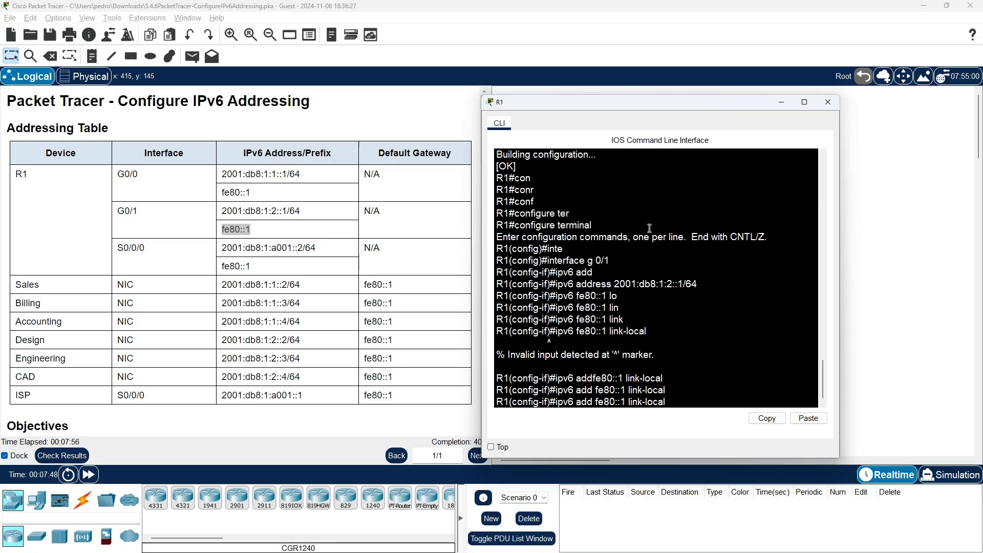
{"action": "type", "text": "ress"}
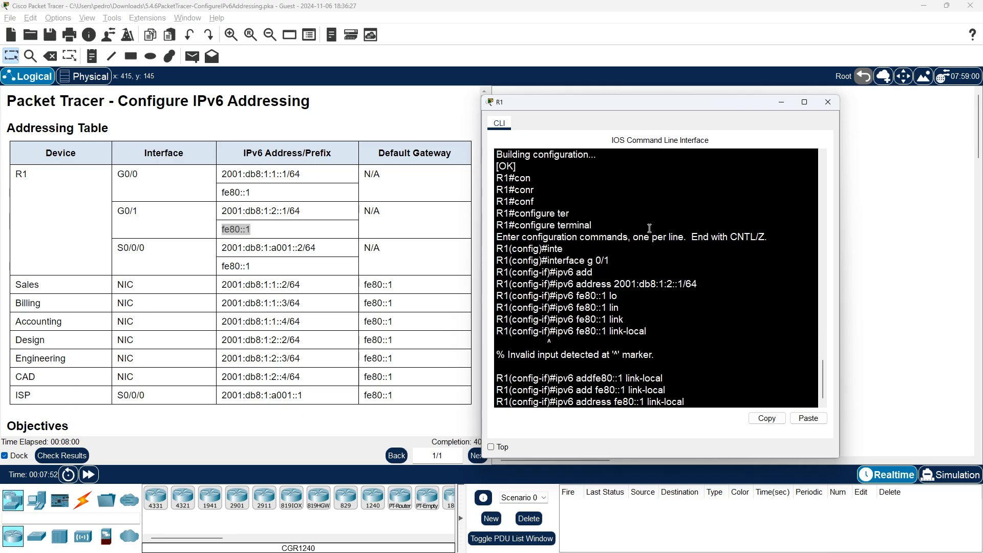
- Reuse the recalled ipv6 address command to set GigabitEthernet0/1's link-local address with ipv6 address fe80::1 link-local
{"action": "key", "text": "Up"}
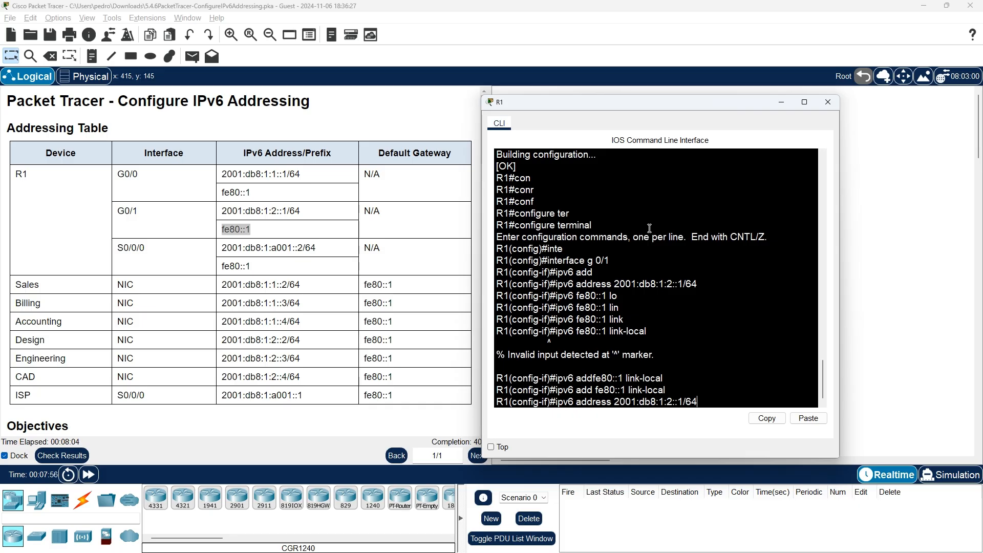
{"action": "key", "text": "BackSpace"}
{"action": "key", "text": "BackSpace"}
{"action": "key", "text": "BackSpace"}
{"action": "key", "text": "BackSpace"}
{"action": "key", "text": "BackSpace"}
{"action": "key", "text": "BackSpace"}
{"action": "key", "text": "BackSpace"}
{"action": "key", "text": "BackSpace"}
{"action": "key", "text": "BackSpace"}
{"action": "key", "text": "BackSpace"}
{"action": "key", "text": "BackSpace"}
{"action": "key", "text": "BackSpace"}
{"action": "key", "text": "BackSpace"}
{"action": "key", "text": "BackSpace"}
{"action": "key", "text": "BackSpace"}
{"action": "key", "text": "BackSpace"}
{"action": "key", "text": "BackSpace"}
{"action": "key", "text": "BackSpace"}
{"action": "right_click", "coordinate": [650, 228]}
{"action": "left_click", "coordinate": [664, 244]}
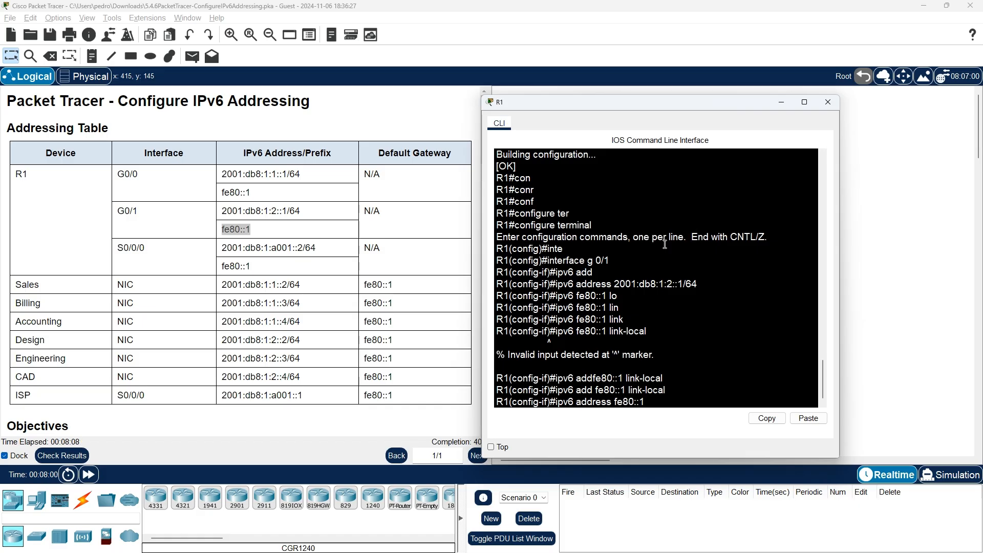
{"action": "type", "text": "link-local"}
{"action": "key", "text": "Tab"}
{"action": "key", "text": "Return"}
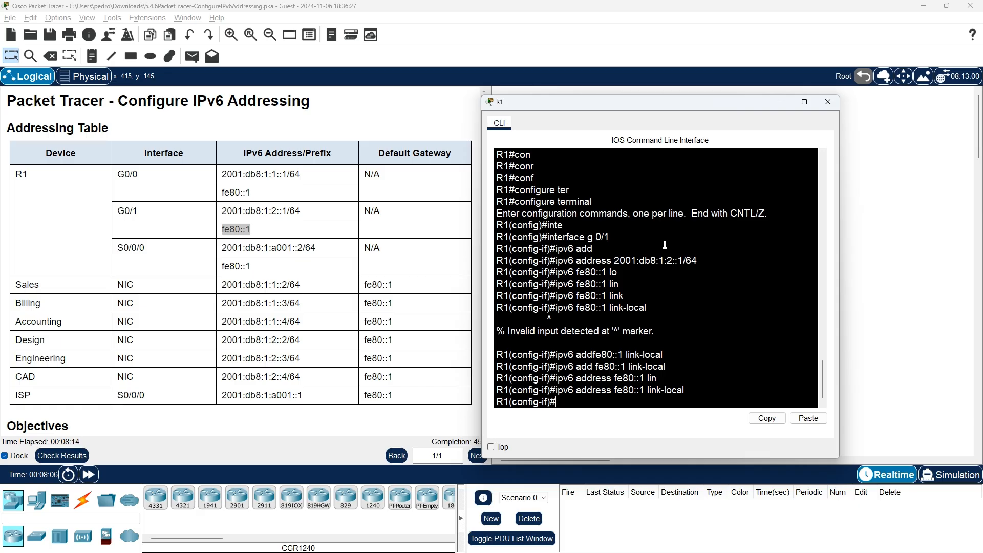
- Activate GigabitEthernet0/1 with no shutdown and exit back to privileged EXEC mode
{"action": "type", "text": "no shutdown"}
{"action": "key", "text": "Return"}
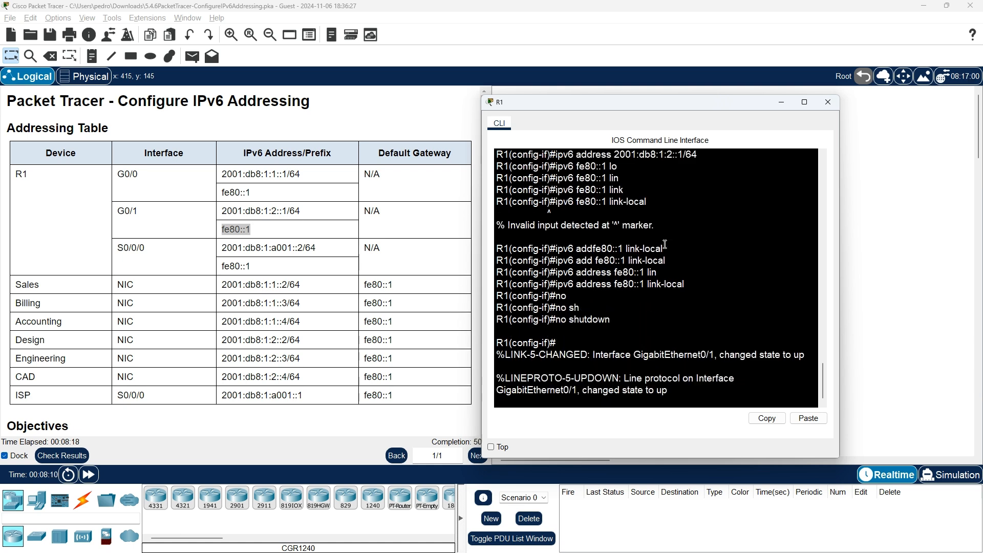
{"action": "key", "text": "Return"}
{"action": "type", "text": "exit"}
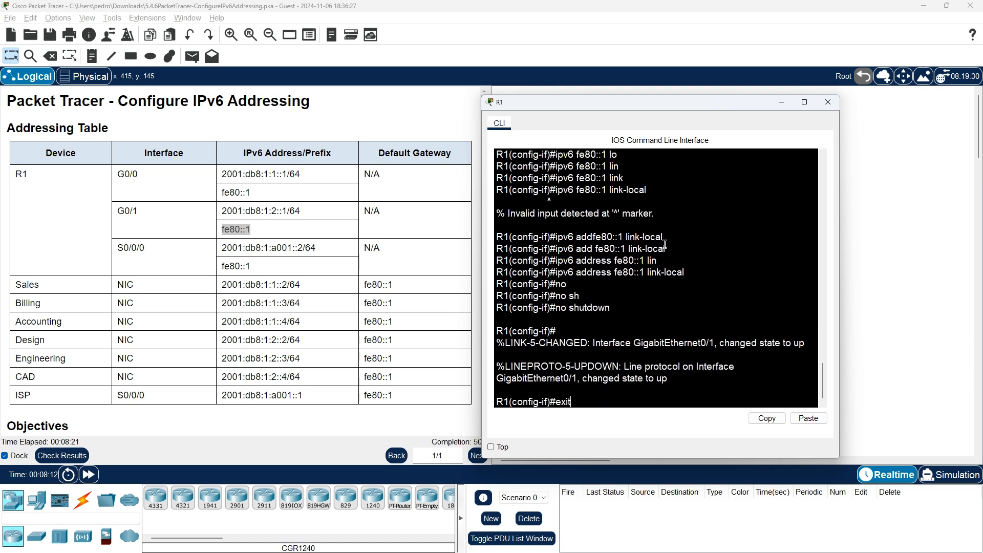
{"action": "key", "text": "Return"}
{"action": "type", "text": "exit"}
{"action": "key", "text": "Return"}
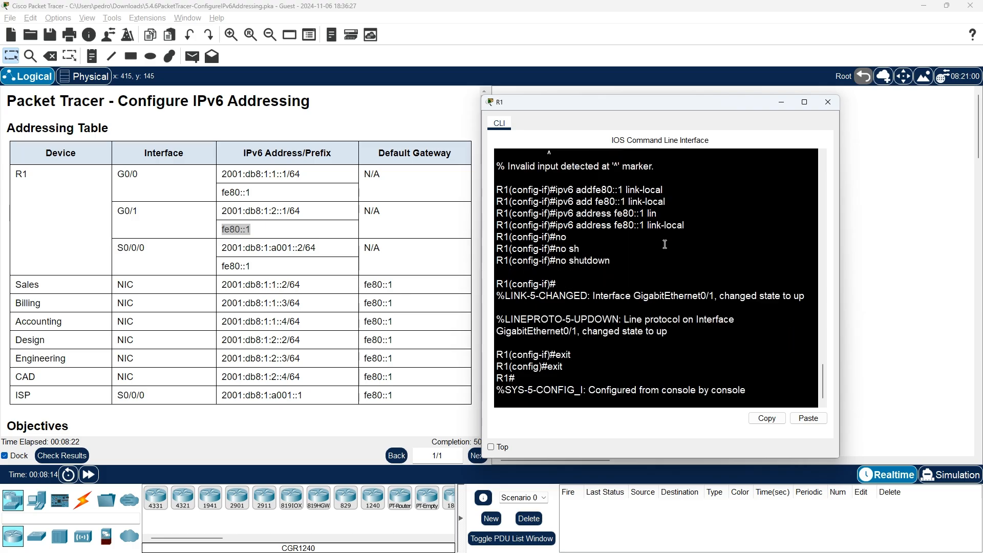
{"action": "key", "text": "Return"}
- Try to save R1's configuration by running copy running-config without a destination
{"action": "type", "text": "copu"}
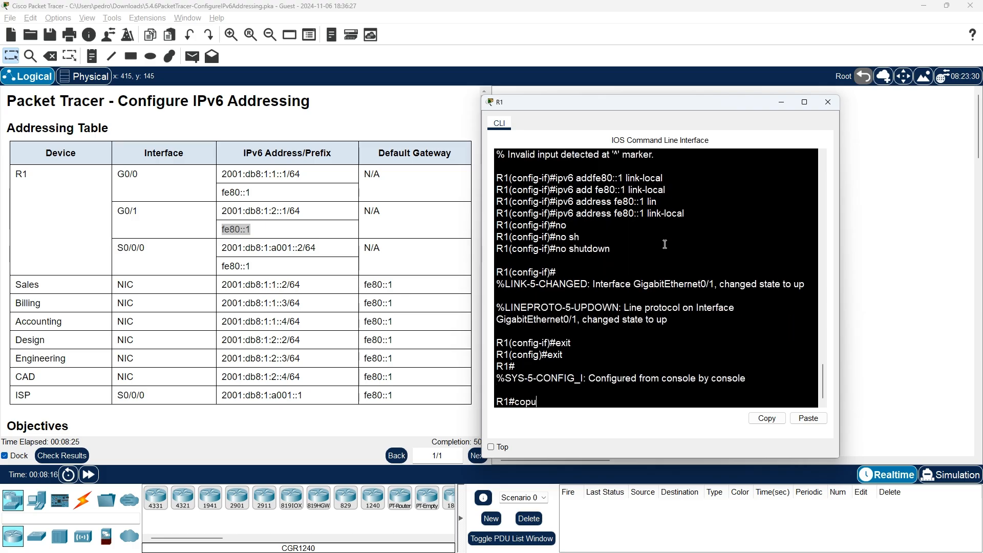
{"action": "key", "text": "Tab"}
{"action": "type", "text": "y"}
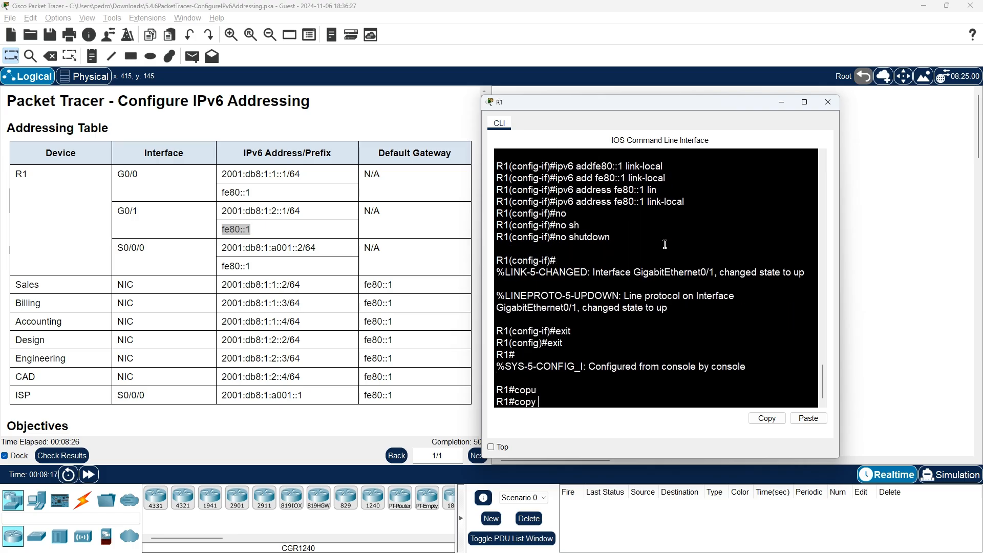
{"action": "type", "text": " ru"}
{"action": "key", "text": "Tab"}
{"action": "key", "text": "Return"}
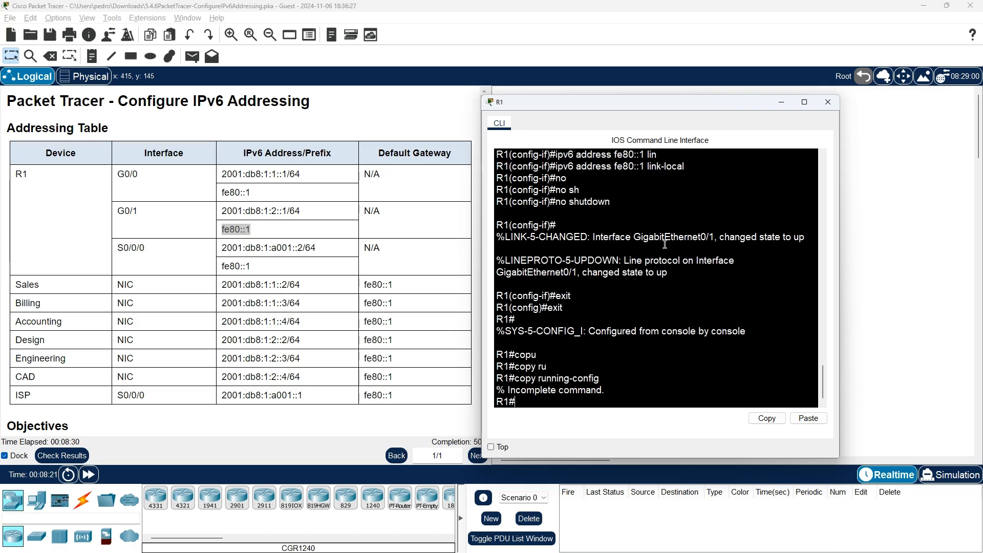
- Save R1's configuration with copy running-config startup-config, accepting the default destination filename
{"action": "type", "text": "copy r"}
{"action": "key", "text": "Tab"}
{"action": "type", "text": "st"}
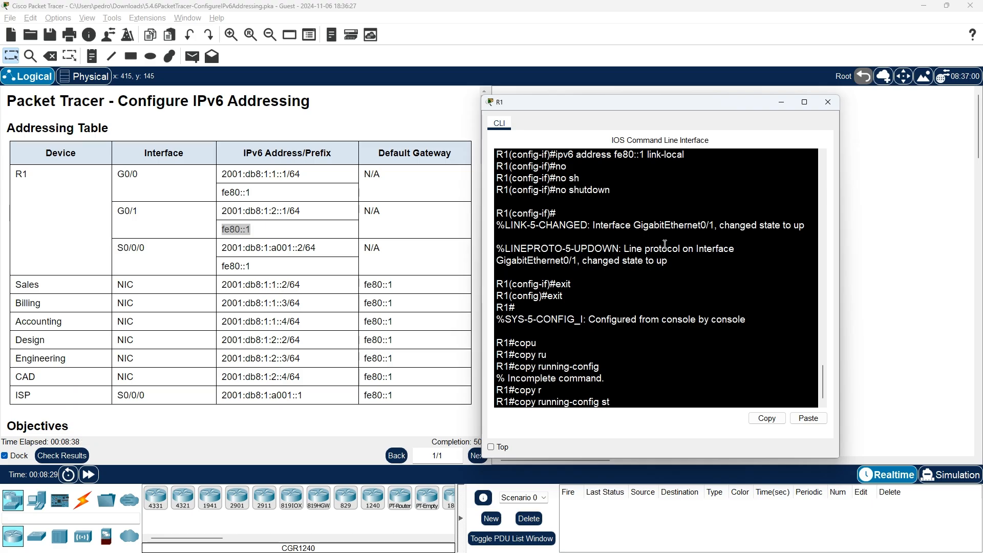
{"action": "key", "text": "Tab"}
{"action": "key", "text": "Return"}
{"action": "key", "text": "Return"}
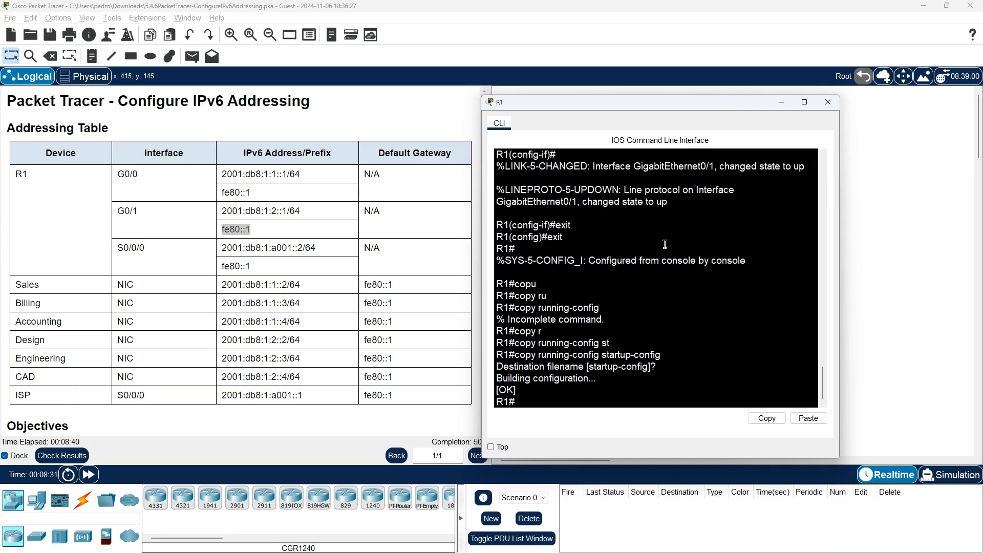
{"action": "key", "text": "Return"}
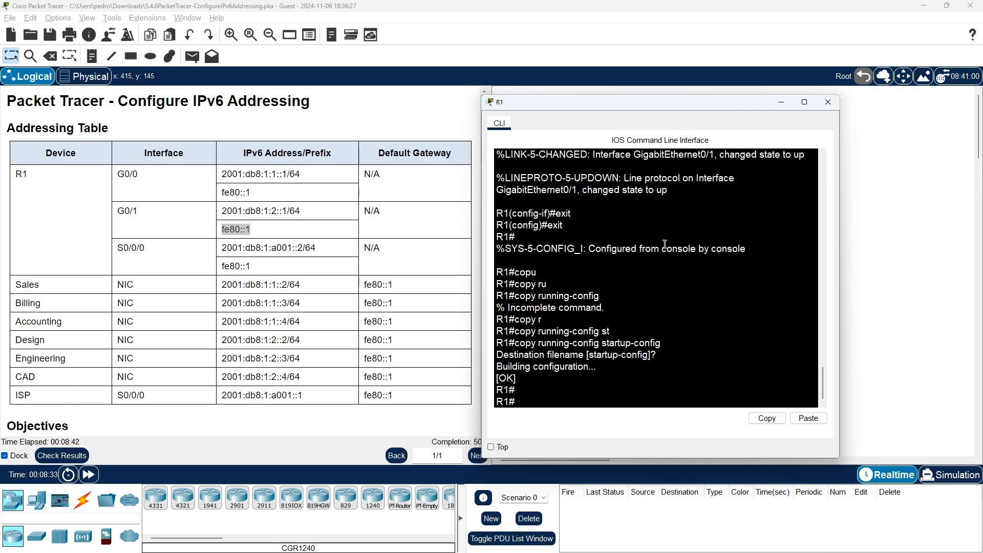
- Read the lab instructions for configuring IPv6 addressing on Serial0/0/0 and return to the Addressing Table
{"action": "left_click", "coordinate": [456, 205]}
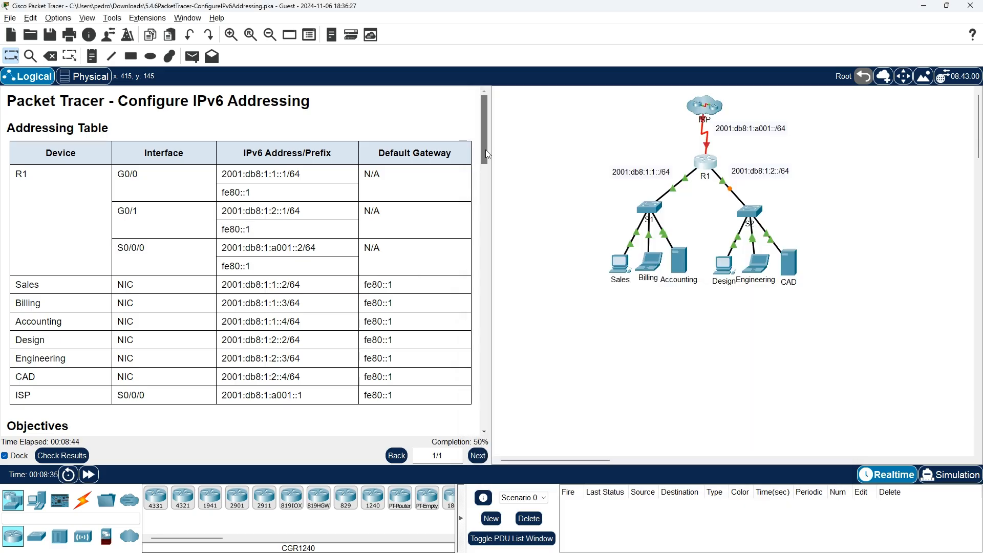
{"action": "left_click_drag", "start_coordinate": [486, 153], "coordinate": [522, 281]}
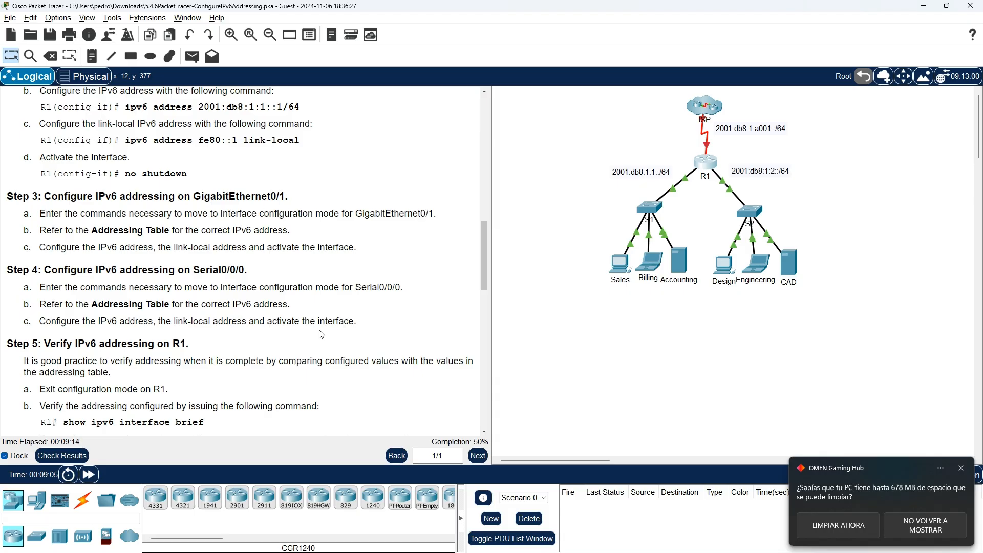
{"action": "left_click_drag", "start_coordinate": [481, 284], "coordinate": [488, 159]}
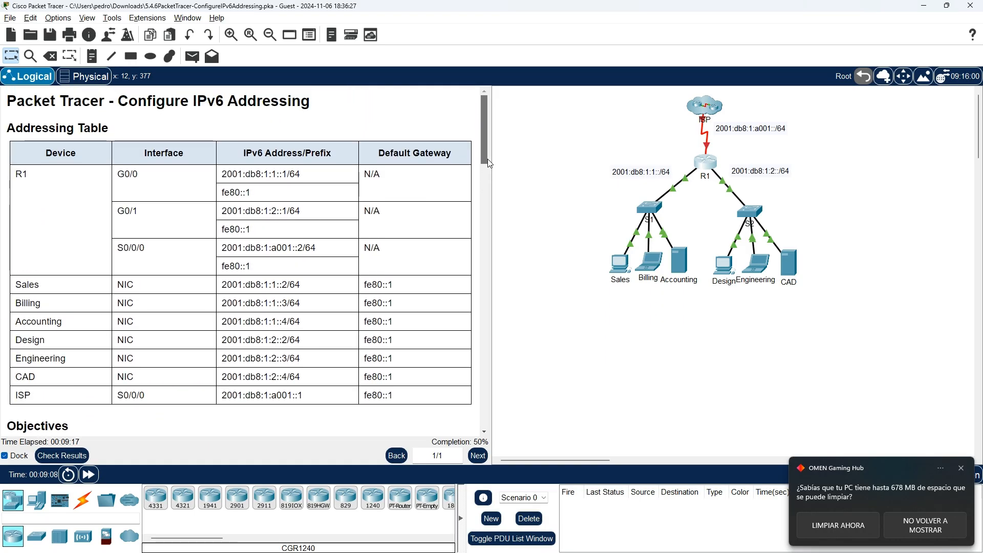
- Reopen R1's command line and enter global configuration mode with configure terminal
{"action": "left_click", "coordinate": [708, 167]}
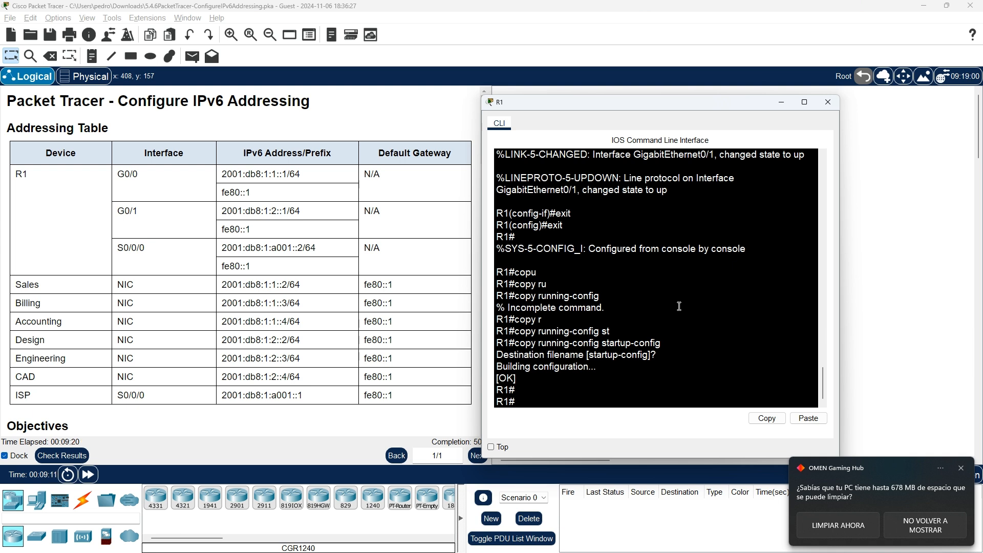
{"action": "type", "text": "con"}
{"action": "key", "text": "Tab"}
{"action": "type", "text": "f"}
{"action": "key", "text": "Tab"}
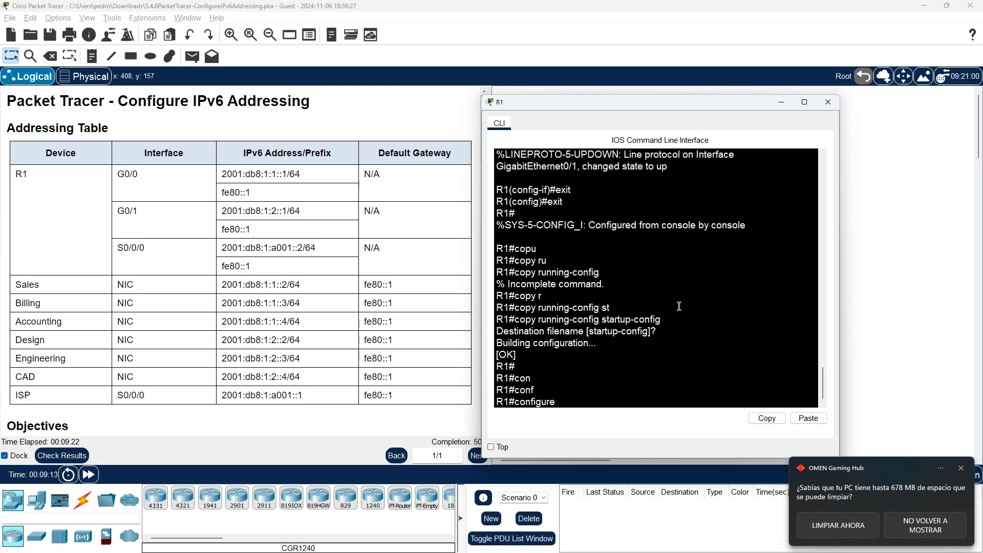
{"action": "type", "text": "ter"}
{"action": "key", "text": "Tab"}
{"action": "key", "text": "Return"}
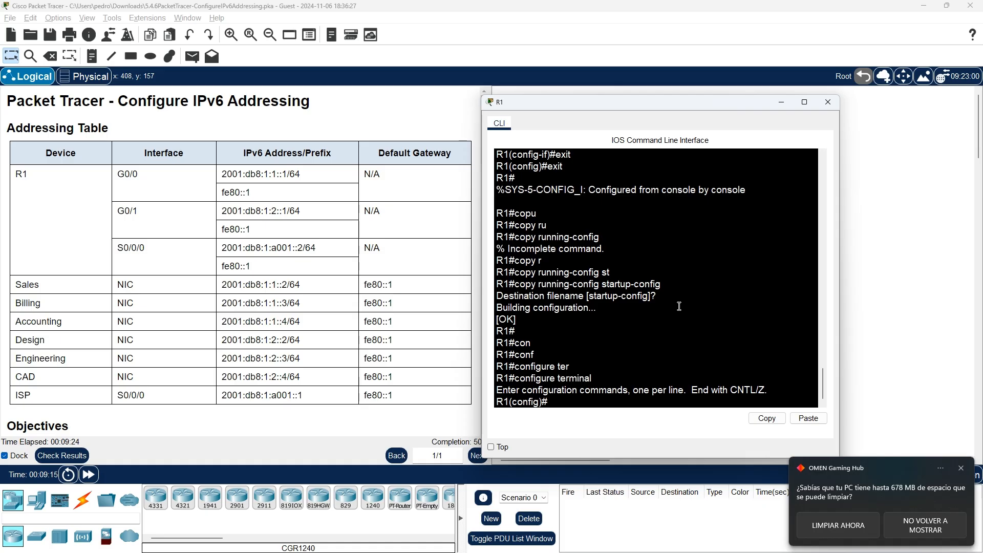
- Enter interface configuration mode for Serial0/0/0 with interface s 0/0/0
{"action": "type", "text": "int"}
{"action": "key", "text": "Tab"}
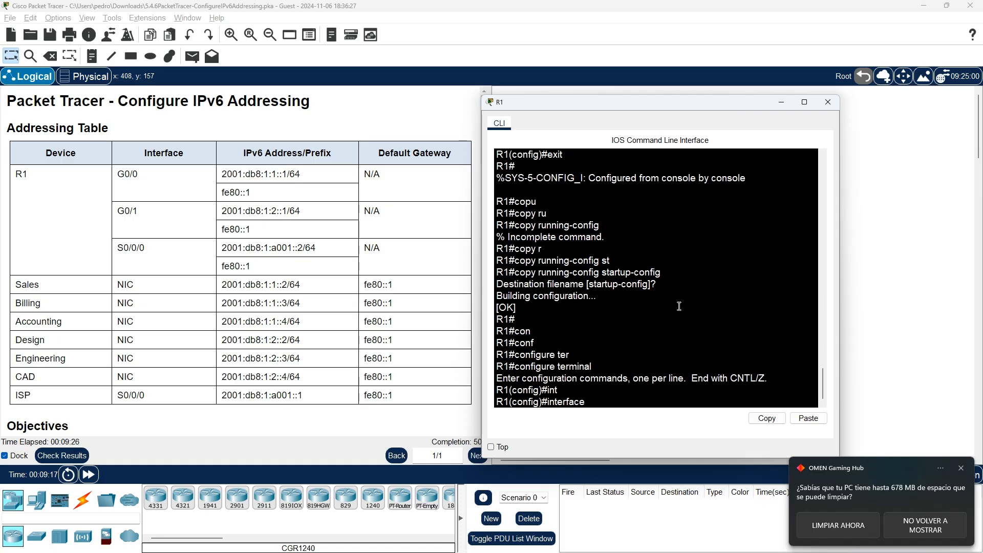
{"action": "type", "text": "s 0/0/0"}
{"action": "key", "text": "Return"}
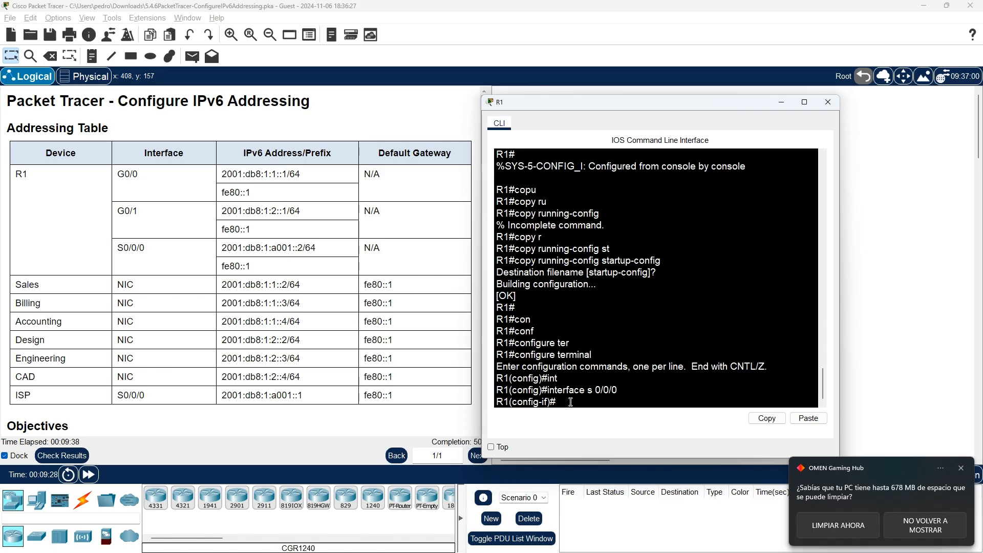
- Try to assign the S0/0/0 address 2001:db8:1:a001::2/64, copied from the Addressing Table, with the ipv6 address command
{"action": "type", "text": "ipv6 add"}
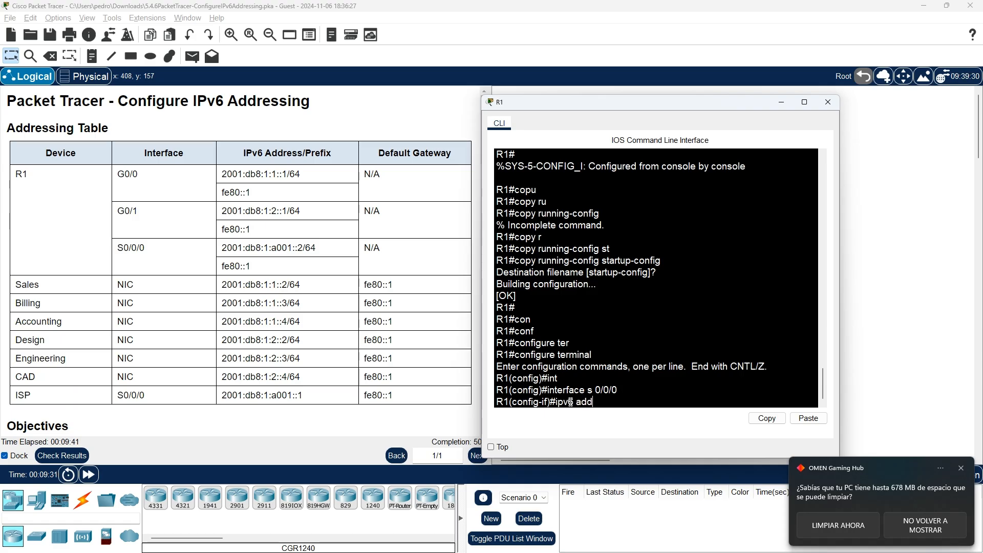
{"action": "key", "text": "Tab"}
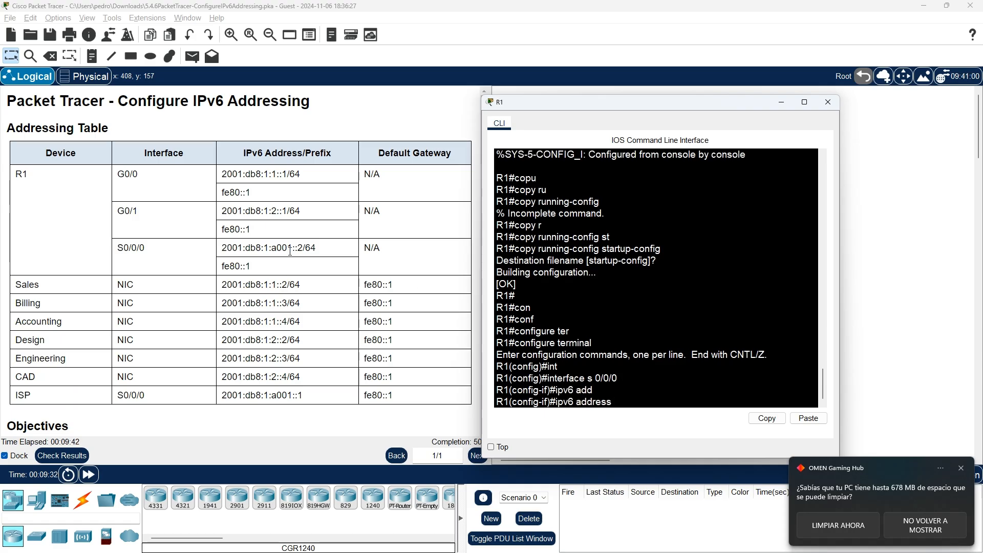
{"action": "left_click_drag", "start_coordinate": [324, 248], "coordinate": [213, 248]}
{"action": "right_click", "coordinate": [236, 246]}
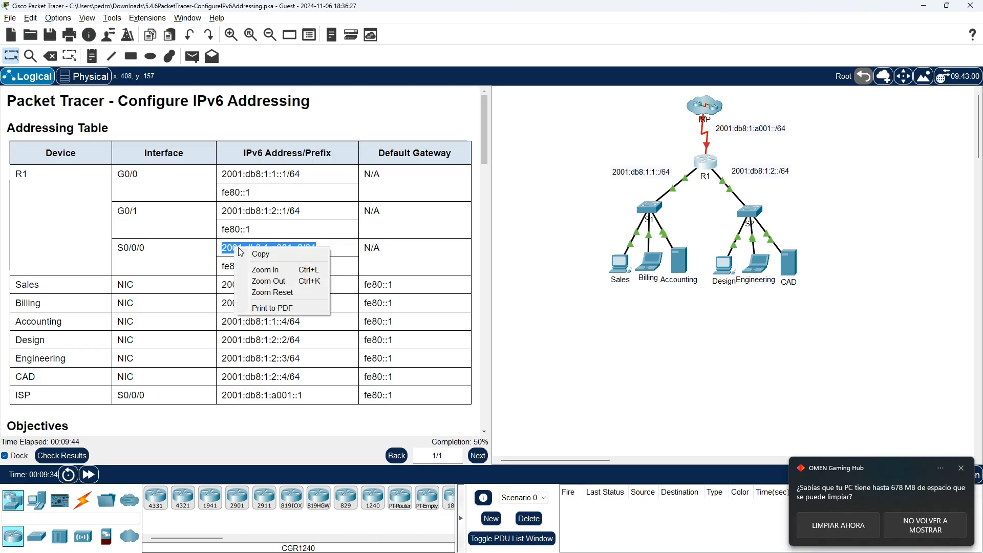
{"action": "left_click", "coordinate": [251, 254]}
{"action": "key", "text": "alt+Tab"}
{"action": "right_click", "coordinate": [615, 387]}
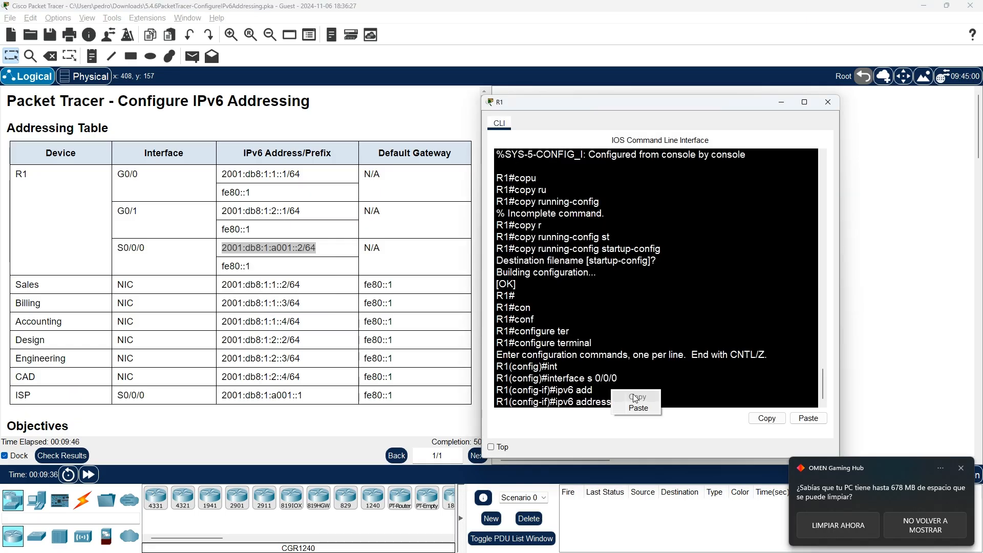
{"action": "left_click", "coordinate": [640, 406]}
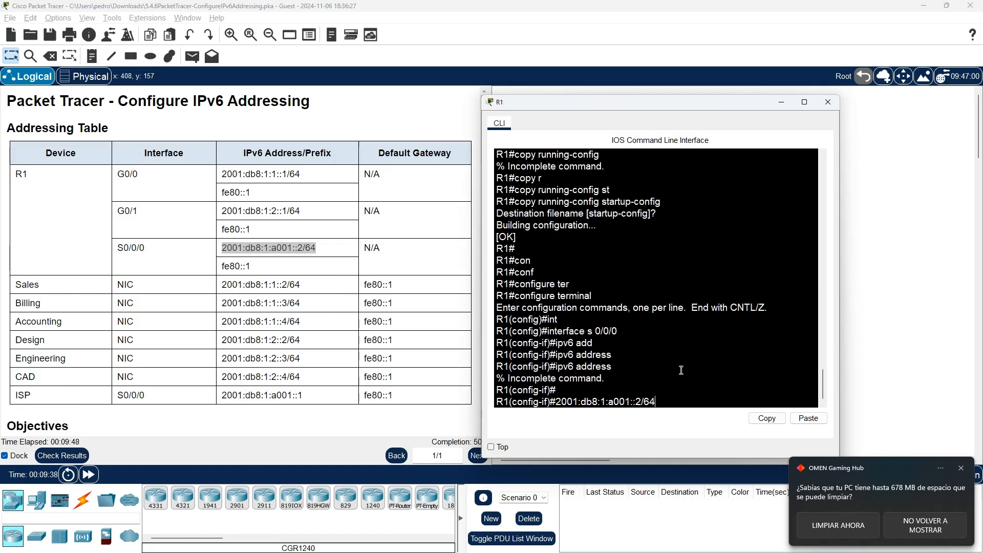
- Copy R1's S0/0/0 address from the Addressing Table again and erase the stray pasted address from R1's command prompt
{"action": "right_click", "coordinate": [297, 255]}
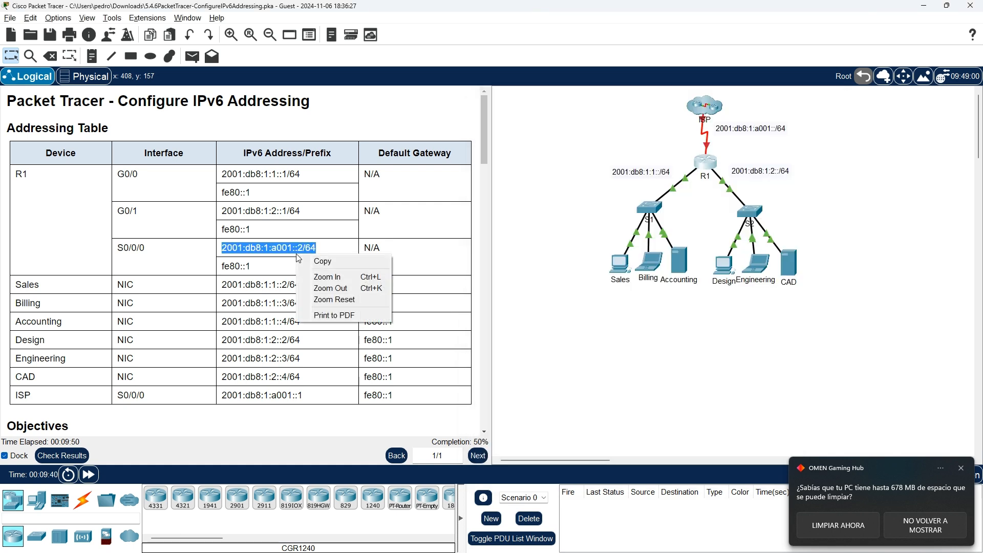
{"action": "left_click", "coordinate": [325, 262]}
{"action": "key", "text": "alt+Tab"}
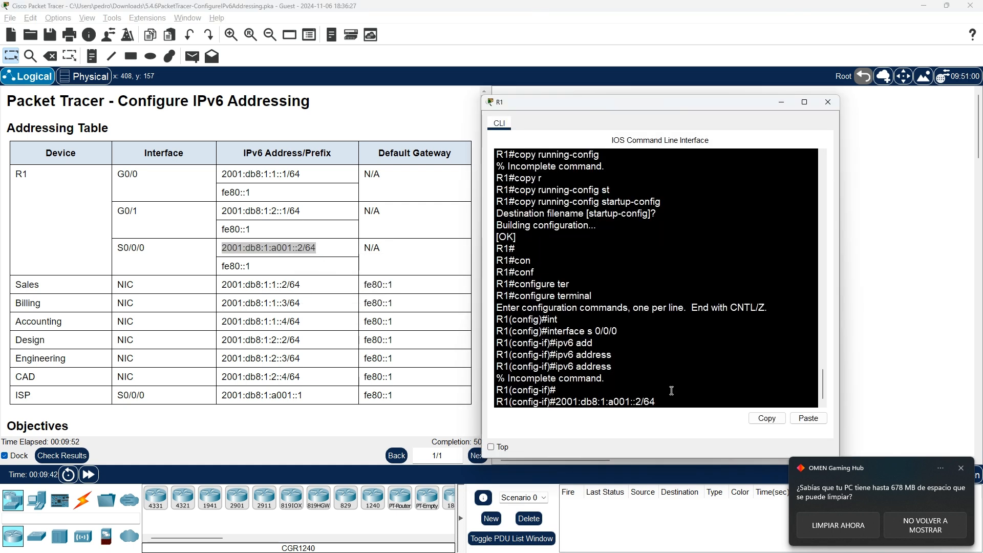
{"action": "key", "text": "BackSpace"}
{"action": "key", "text": "BackSpace"}
{"action": "key", "text": "BackSpace"}
{"action": "key", "text": "BackSpace"}
{"action": "key", "text": "BackSpace"}
{"action": "key", "text": "BackSpace"}
{"action": "key", "text": "BackSpace"}
{"action": "key", "text": "BackSpace"}
{"action": "key", "text": "BackSpace"}
{"action": "key", "text": "BackSpace"}
{"action": "key", "text": "BackSpace"}
{"action": "key", "text": "BackSpace"}
{"action": "key", "text": "BackSpace"}
{"action": "key", "text": "BackSpace"}
{"action": "key", "text": "BackSpace"}
{"action": "key", "text": "BackSpace"}
{"action": "key", "text": "BackSpace"}
{"action": "key", "text": "BackSpace"}
{"action": "key", "text": "BackSpace"}
{"action": "key", "text": "BackSpace"}
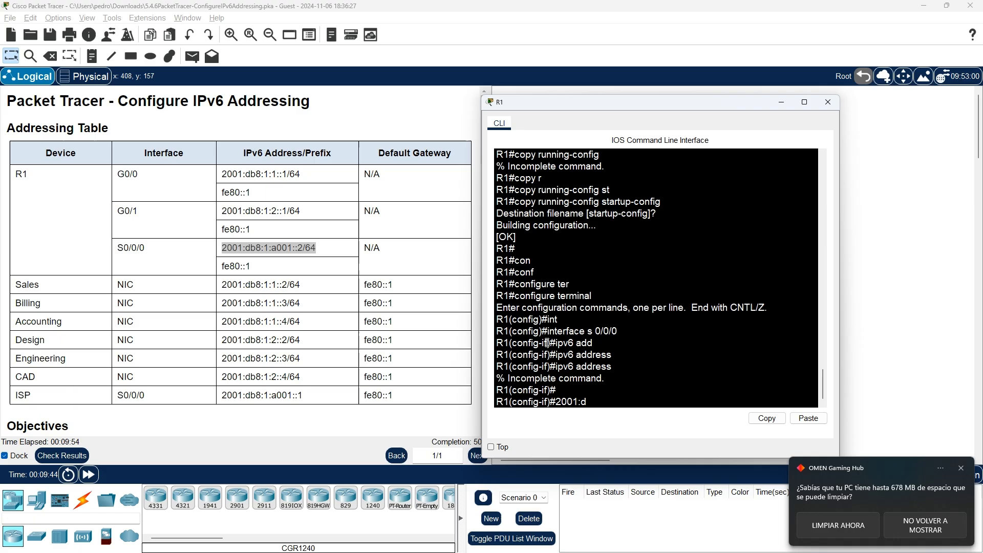
- Paste the copied address and complete it as ipv6 address 2001:db8:1:a001::2/64 to assign Serial0/0/0 its global address
{"action": "key", "text": "Up"}
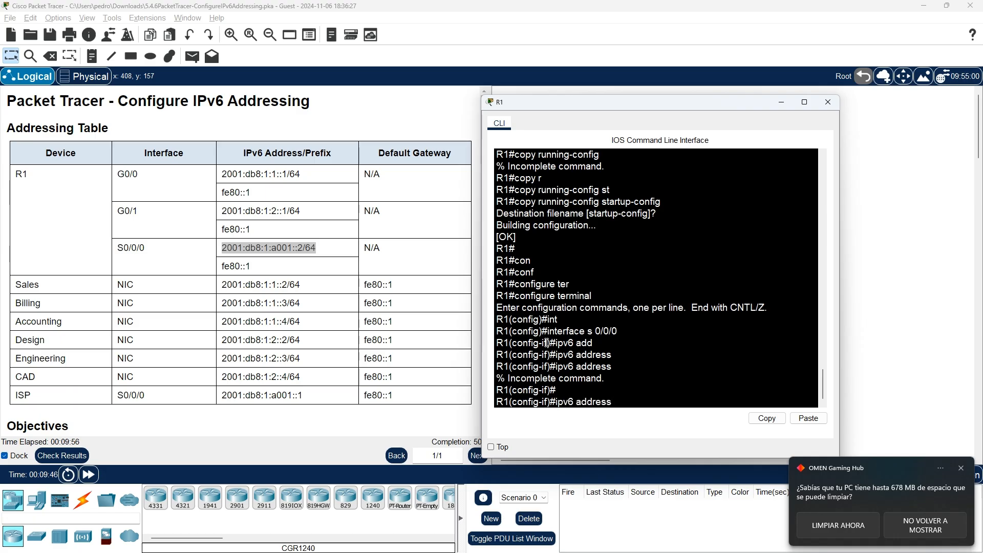
{"action": "right_click", "coordinate": [657, 376]}
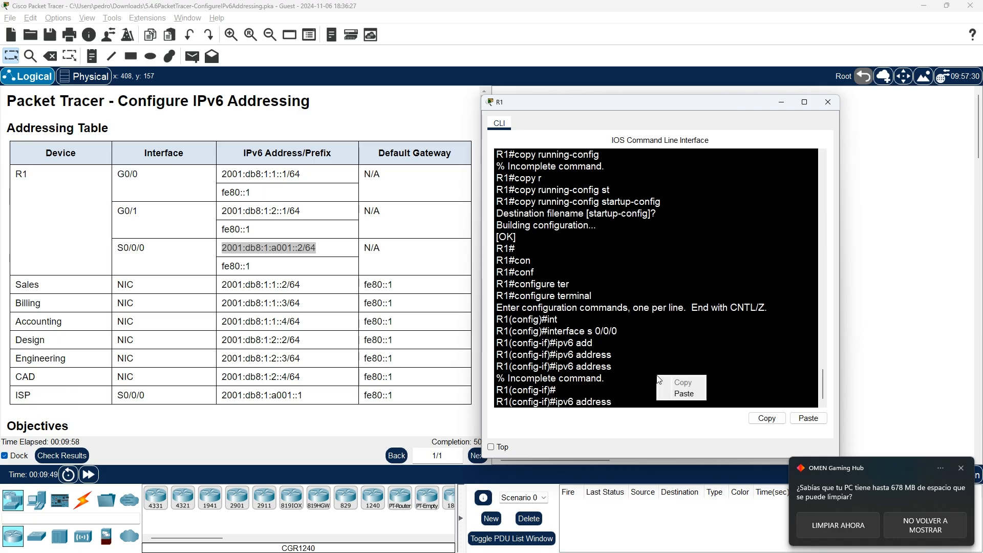
{"action": "left_click", "coordinate": [684, 394]}
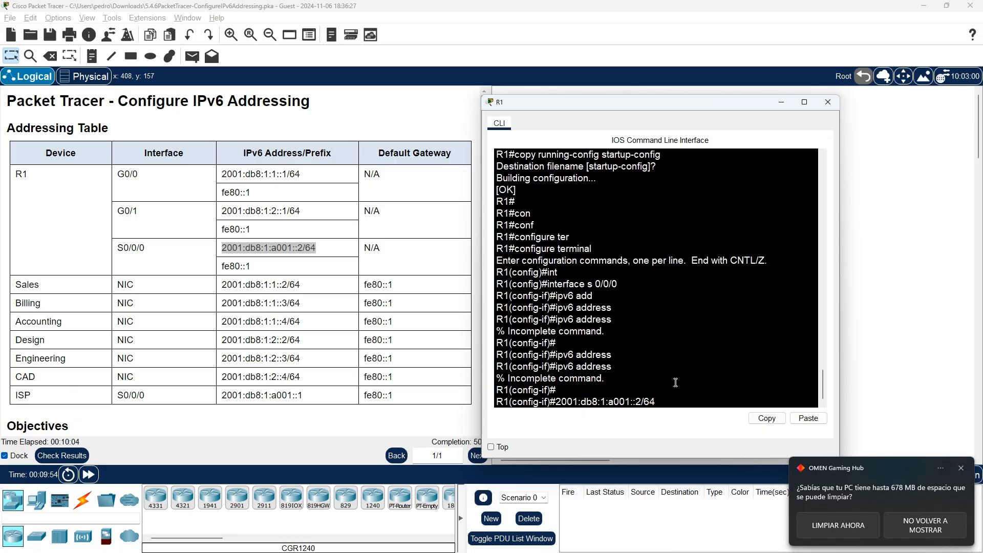
{"action": "key", "text": "Home"}
{"action": "type", "text": "ip"}
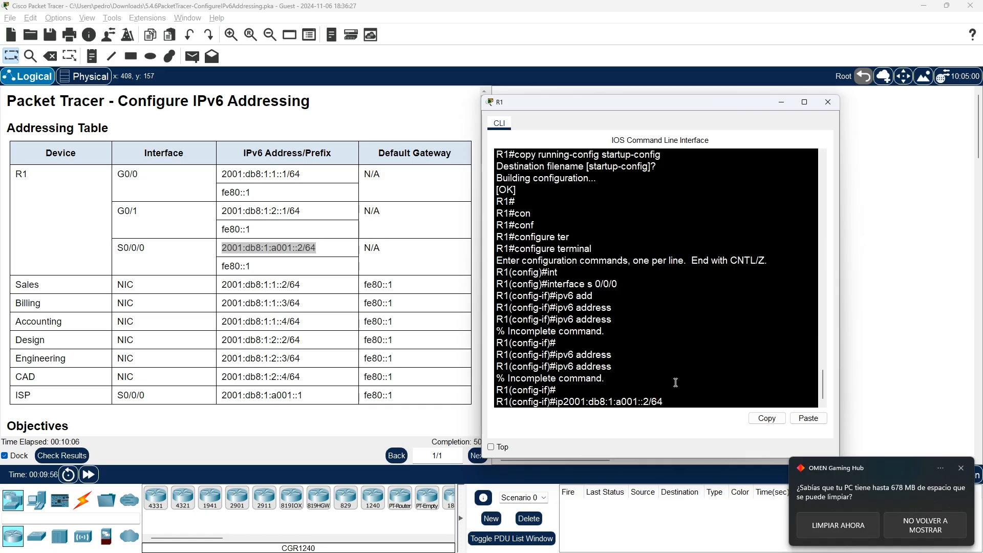
{"action": "type", "text": "v6 add"}
{"action": "key", "text": "Tab"}
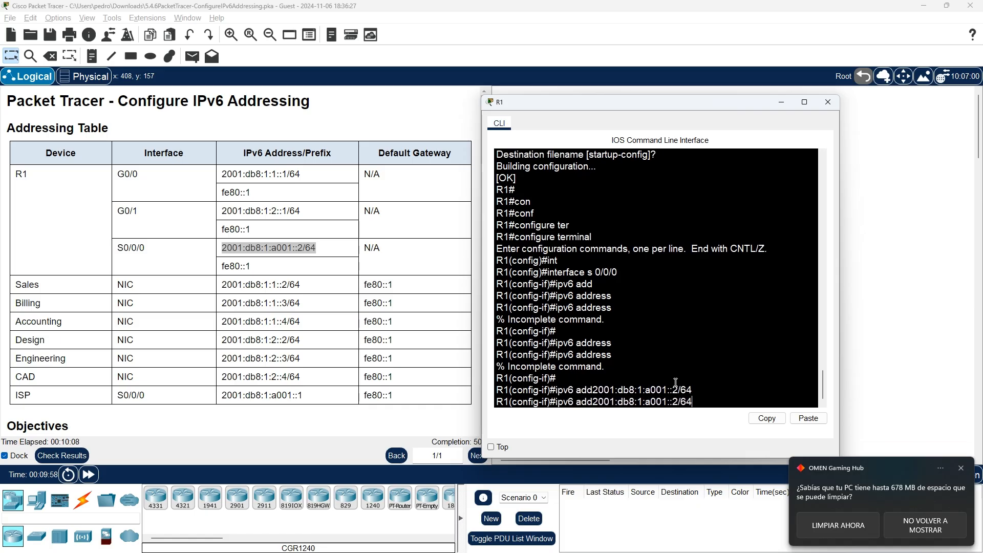
{"action": "key", "text": "Left"}
{"action": "key", "text": "Left"}
{"action": "key", "text": "Left"}
{"action": "key", "text": "Left"}
{"action": "key", "text": "Left"}
{"action": "key", "text": "Left"}
{"action": "key", "text": "Left"}
{"action": "key", "text": "Left"}
{"action": "key", "text": "Left"}
{"action": "key", "text": "Left"}
{"action": "key", "text": "Left"}
{"action": "key", "text": "Left"}
{"action": "key", "text": "Left"}
{"action": "key", "text": "Left"}
{"action": "key", "text": "Left"}
{"action": "key", "text": "Left"}
{"action": "key", "text": "Left"}
{"action": "key", "text": "Left"}
{"action": "key", "text": "Left"}
{"action": "key", "text": "Left"}
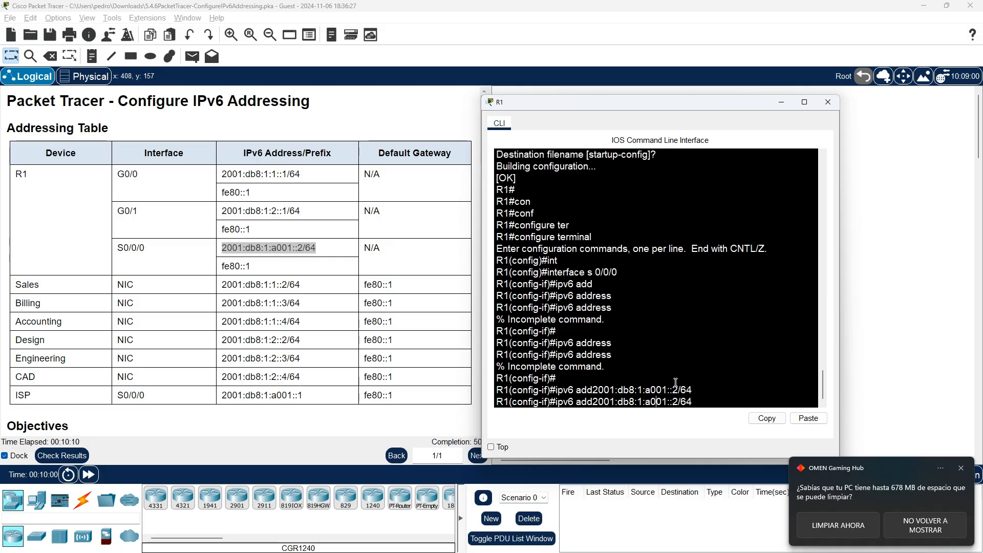
{"action": "type", "text": "ress"}
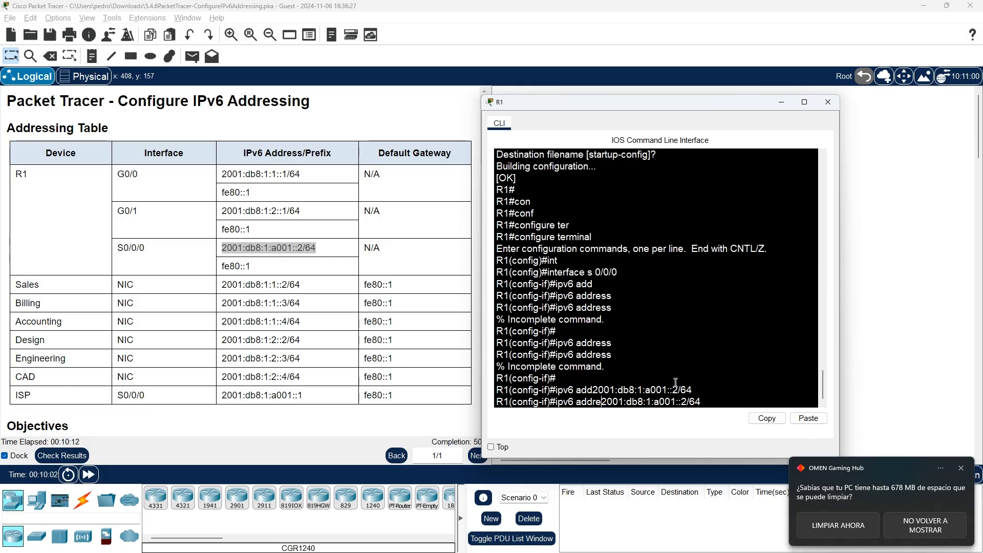
{"action": "key", "text": "Right"}
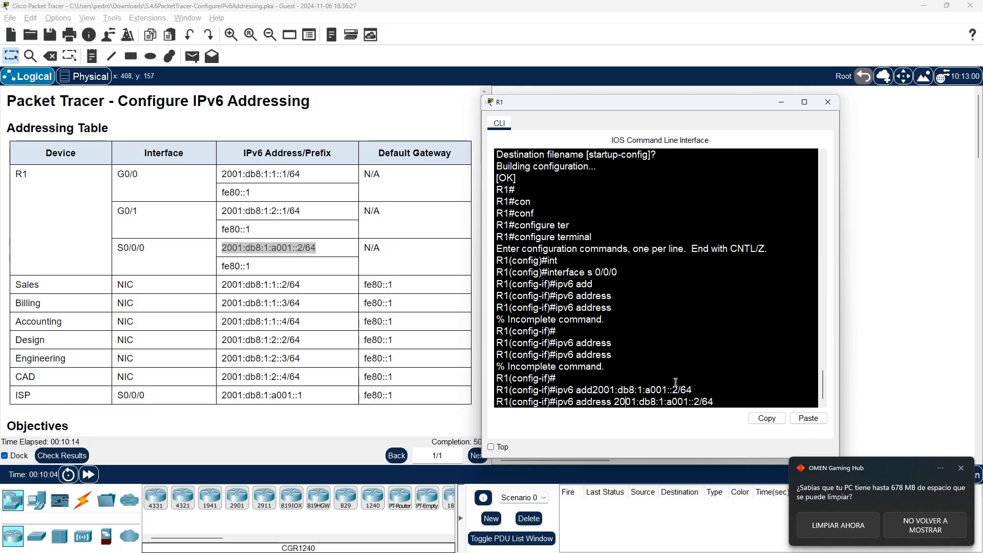
{"action": "key", "text": "Return"}
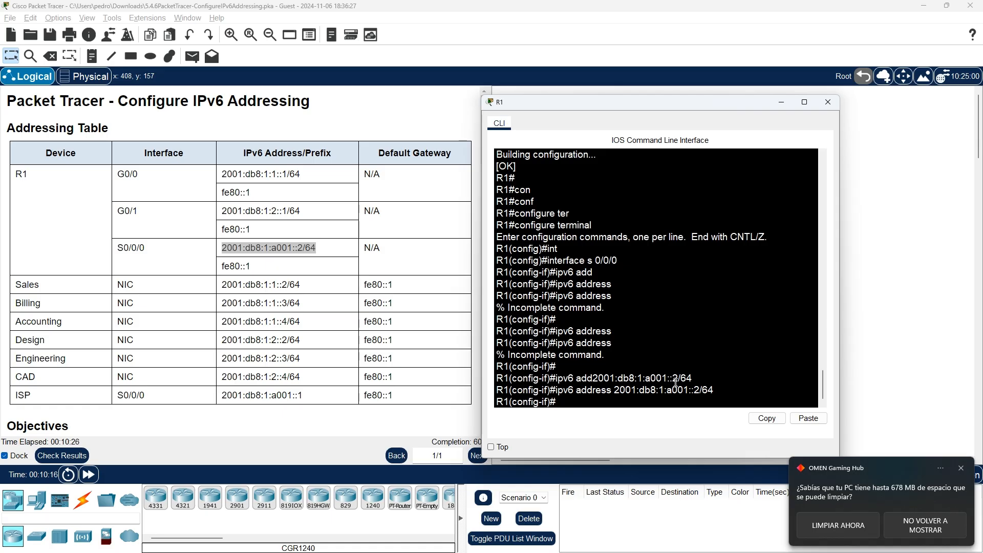
- Assign the link-local address to Serial0/0/0 with ipv6 address fe80::1 link-local, using colons instead of semicolons
{"action": "type", "text": "ipv6 add"}
{"action": "key", "text": "Tab"}
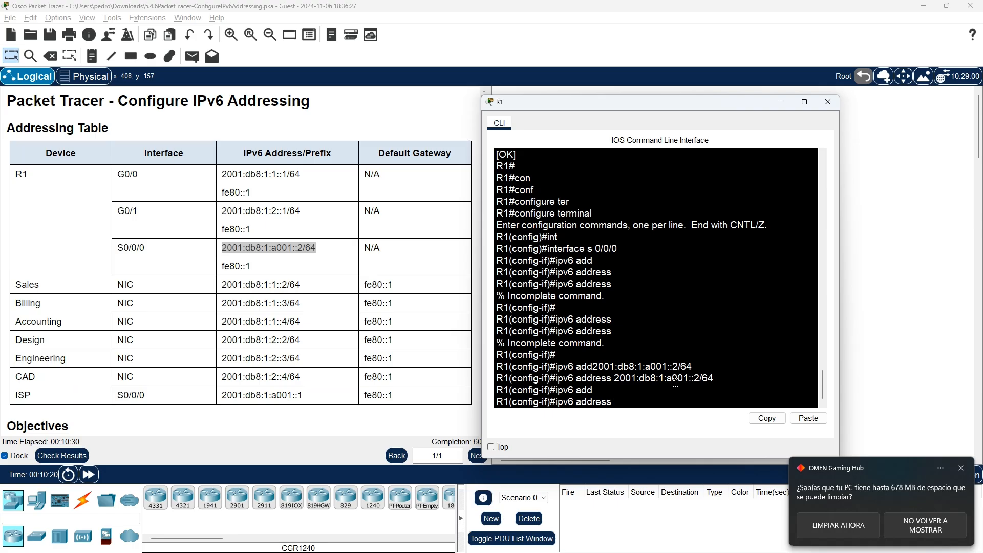
{"action": "type", "text": "fe"}
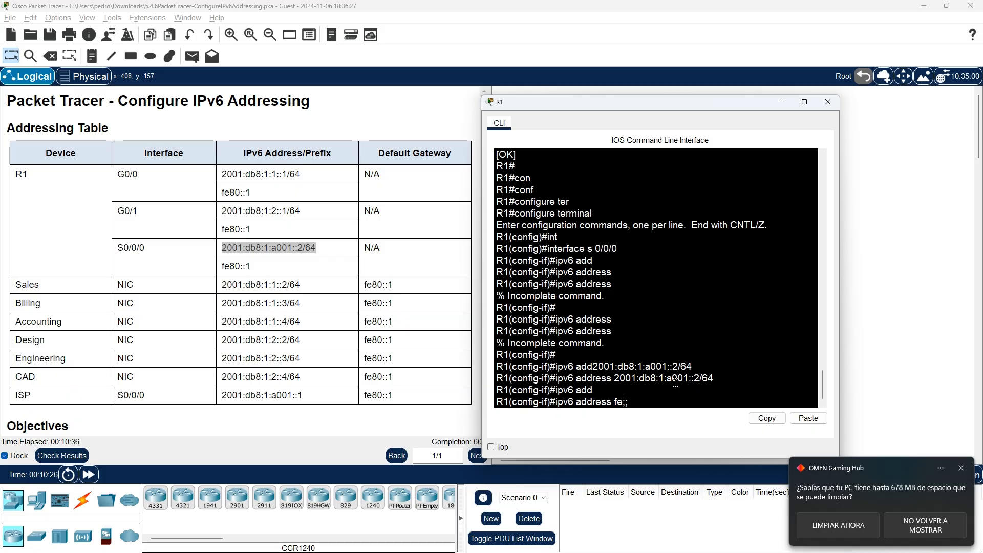
{"action": "type", "text": "7"}
{"action": "key", "text": "BackSpace"}
{"action": "type", "text": "80;;1 li"}
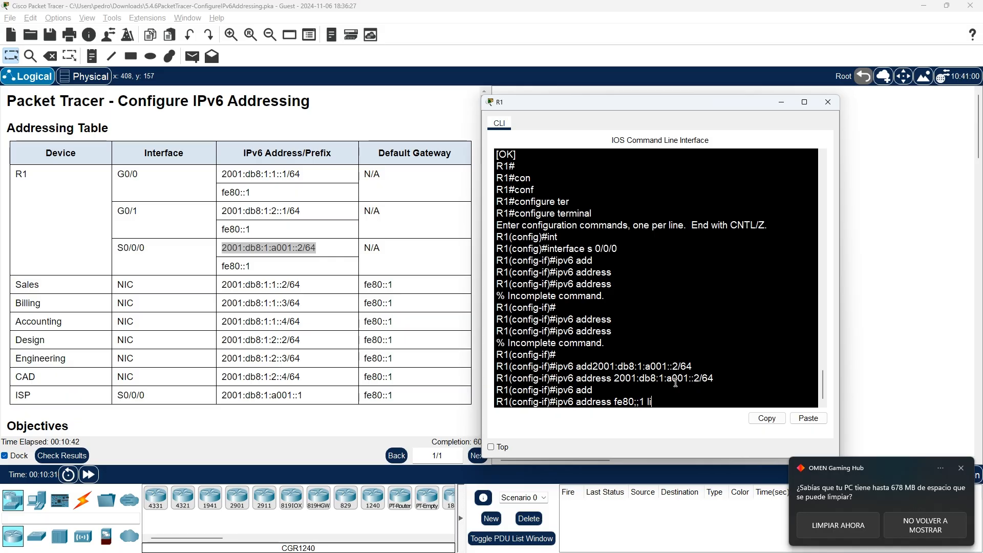
{"action": "key", "text": "Tab"}
{"action": "type", "text": "nk"}
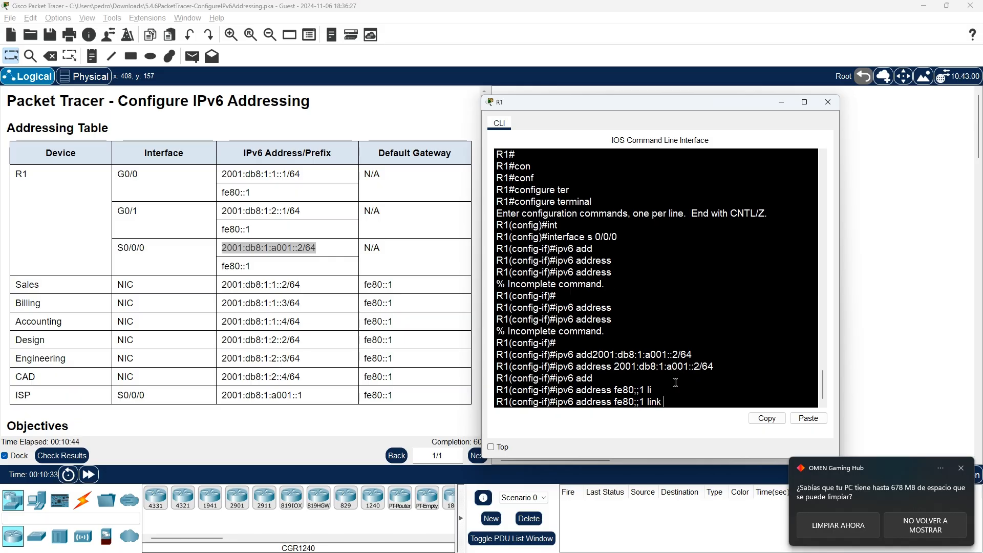
{"action": "type", "text": "-local"}
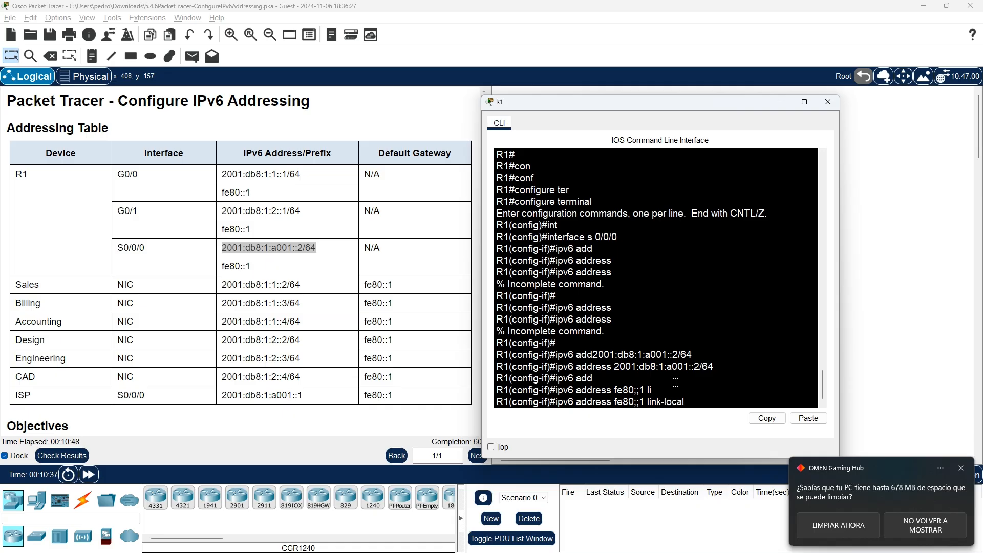
{"action": "scroll", "coordinate": [676, 382], "scroll_direction": "up", "scroll_amount": 3}
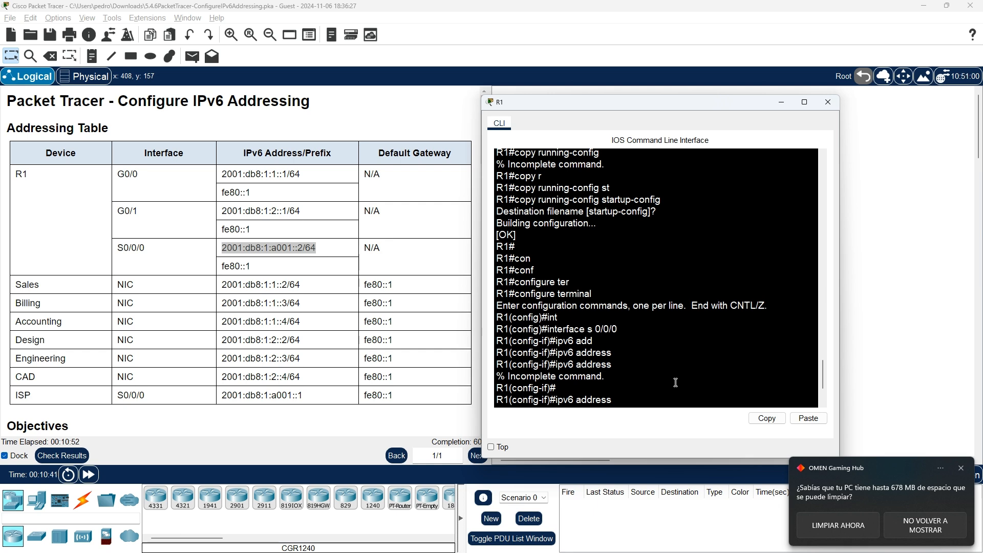
{"action": "scroll", "coordinate": [676, 382], "scroll_direction": "down", "scroll_amount": 3}
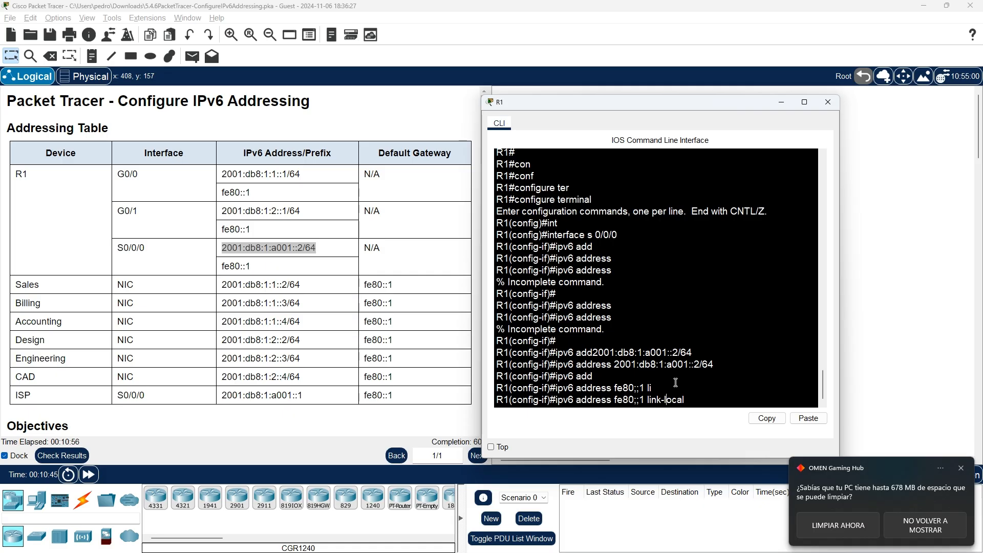
{"action": "key", "text": "Left"}
{"action": "key", "text": "Left"}
{"action": "key", "text": "Left"}
{"action": "key", "text": "BackSpace"}
{"action": "key", "text": "BackSpace"}
{"action": "type", "text": "::"}
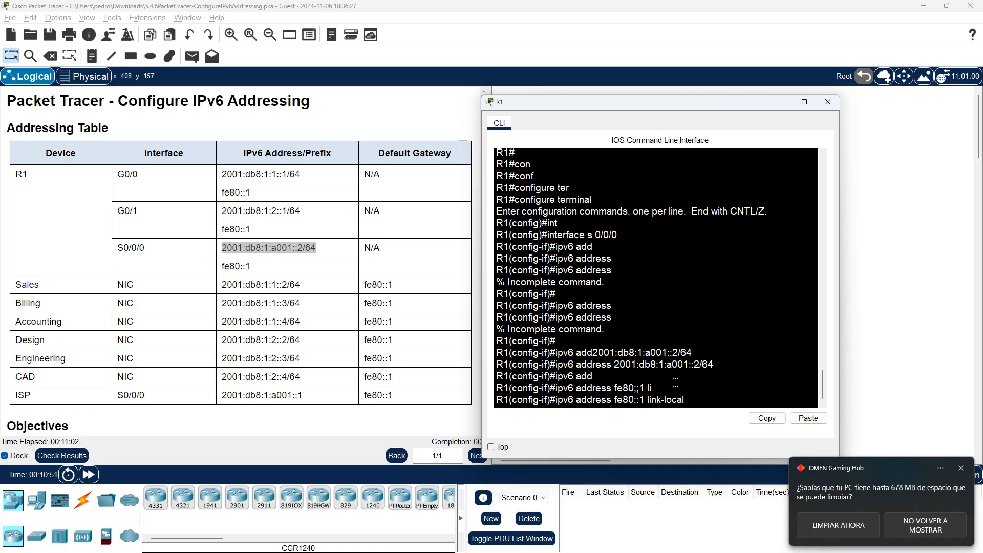
{"action": "key", "text": "Return"}
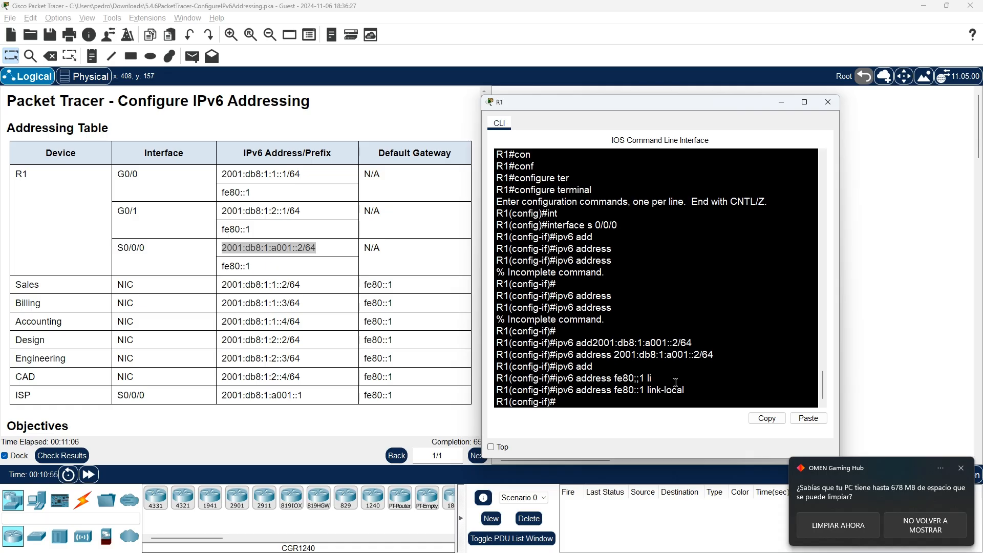
- Activate Serial0/0/0 with no shutdown and exit configuration mode back to R1's privileged EXEC prompt
{"action": "type", "text": "no sh"}
{"action": "key", "text": "Tab"}
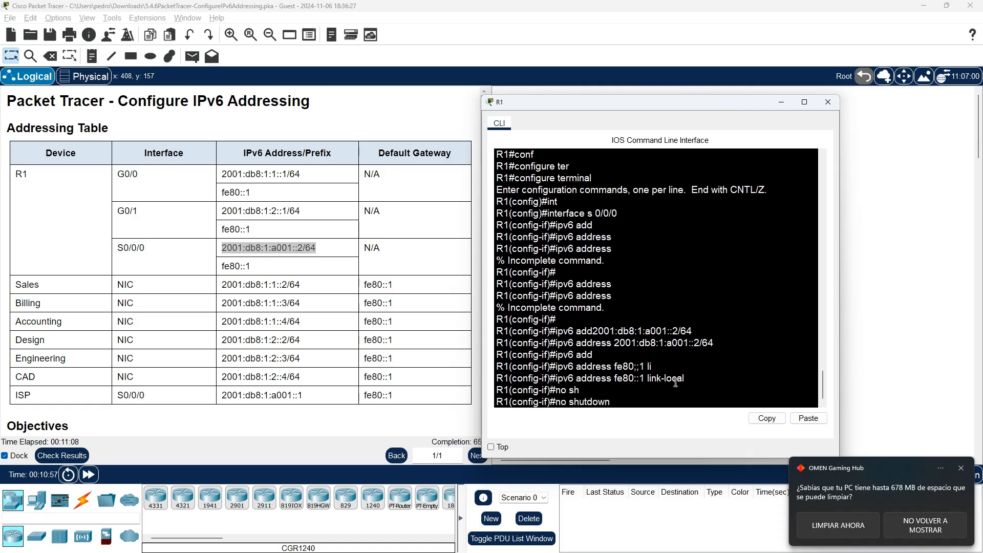
{"action": "key", "text": "Return"}
{"action": "key", "text": "Return"}
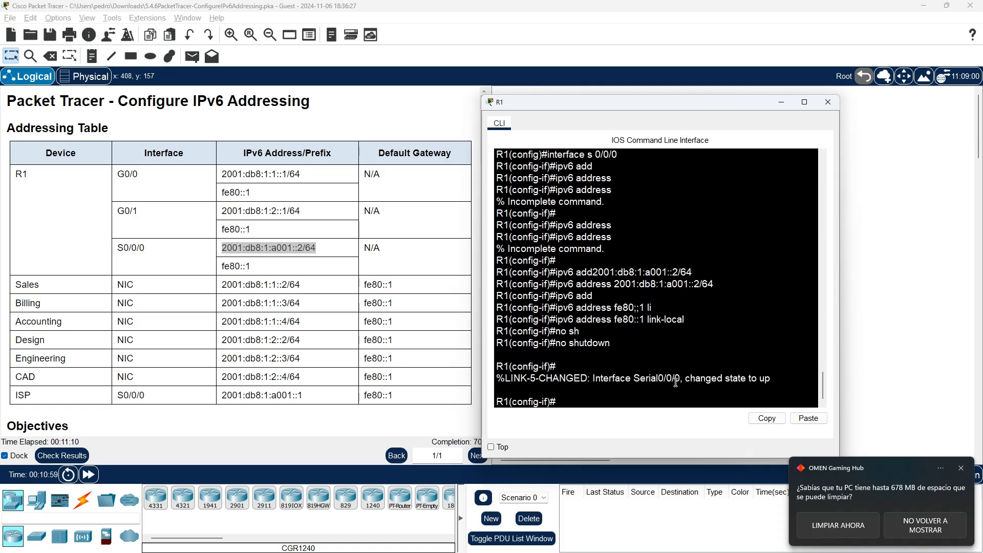
{"action": "type", "text": "exit"}
{"action": "key", "text": "Return"}
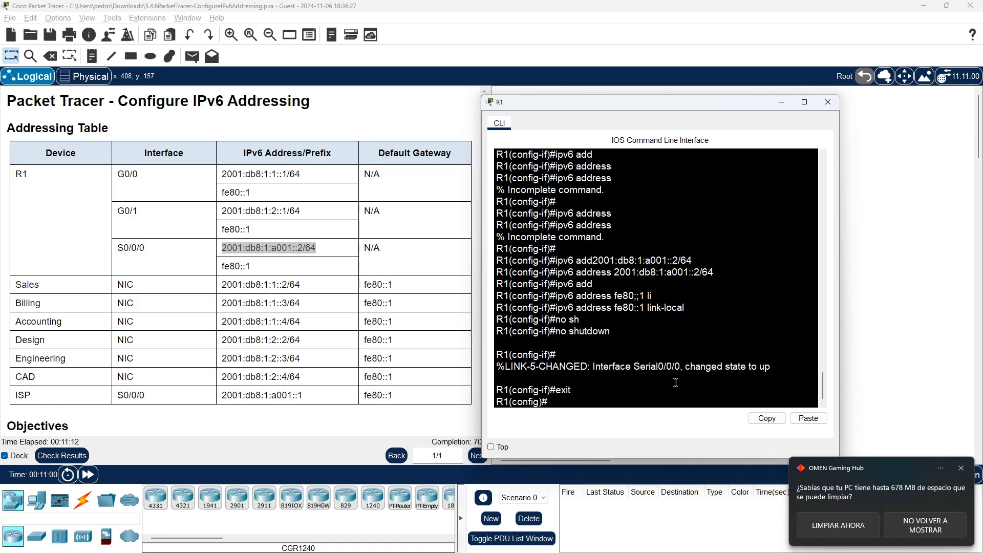
{"action": "type", "text": "exit"}
{"action": "key", "text": "Return"}
{"action": "key", "text": "Return"}
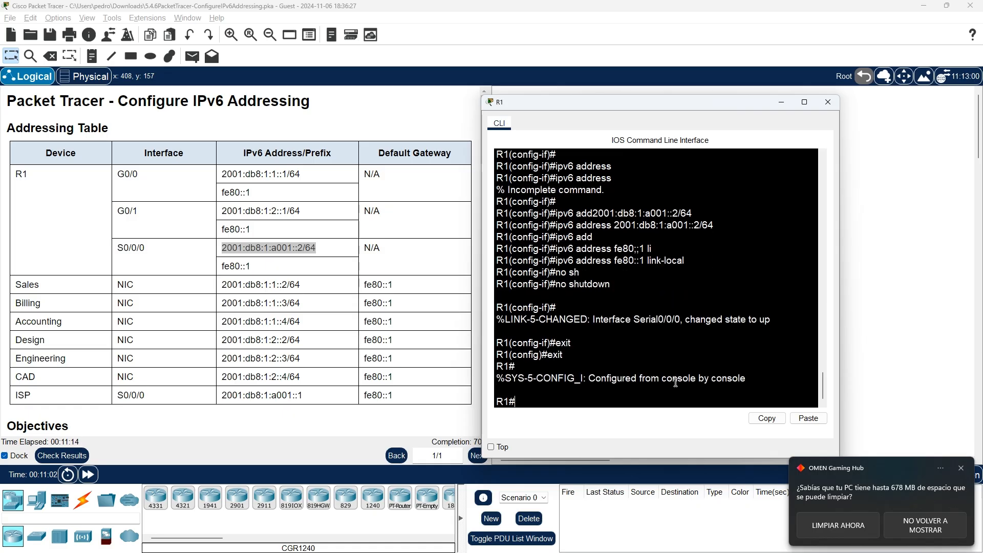
- Save R1's running configuration with copy running-config startup-config, accepting the default destination filename
{"action": "type", "text": "copy ru"}
{"action": "key", "text": "Tab"}
{"action": "type", "text": "sta"}
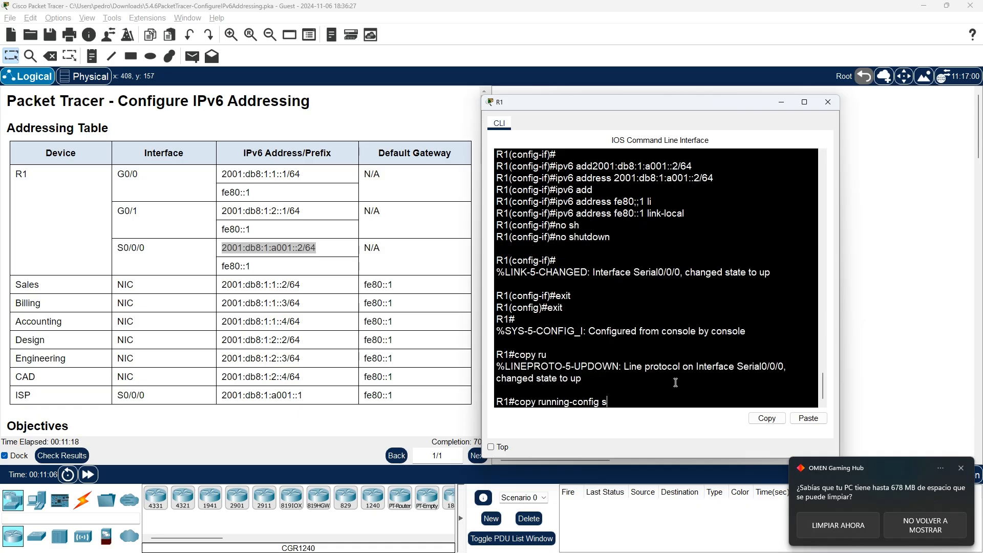
{"action": "key", "text": "Tab"}
{"action": "key", "text": "Return"}
{"action": "key", "text": "Return"}
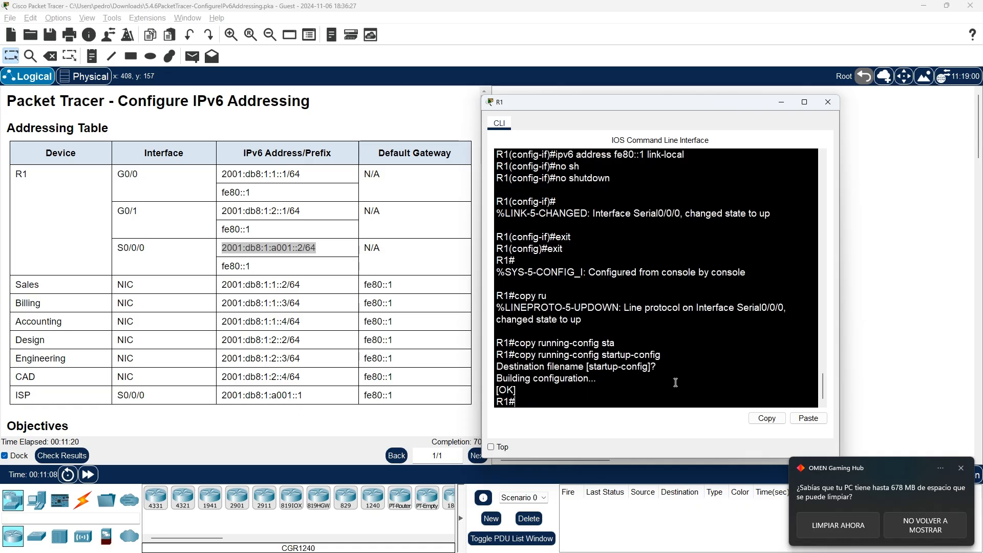
- Read Step 5 of the lab instructions on verifying IPv6 addressing on R1, through saving the configuration to NVRAM
{"action": "left_click", "coordinate": [437, 235]}
{"action": "left_click_drag", "start_coordinate": [484, 154], "coordinate": [492, 303]}
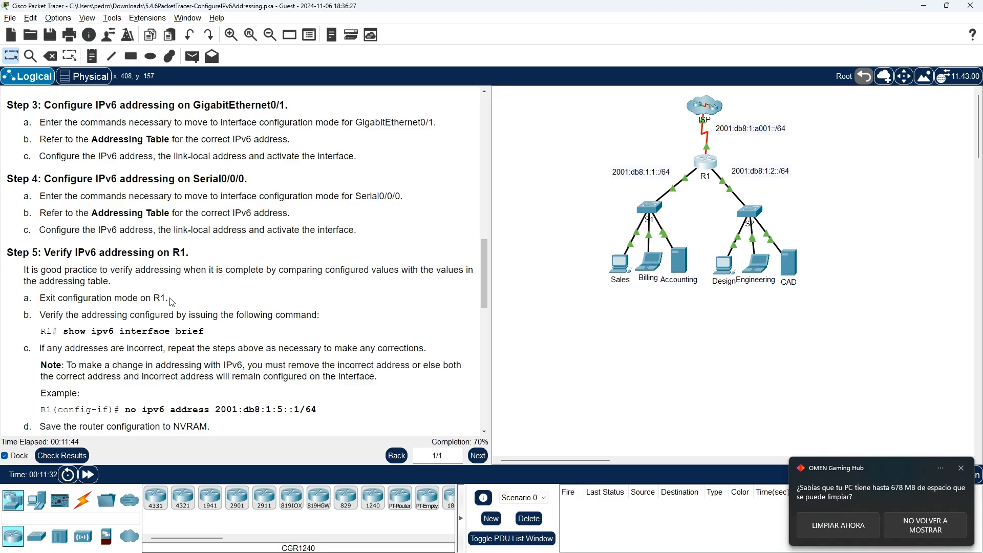
{"action": "scroll", "coordinate": [32, 333], "scroll_direction": "down", "scroll_amount": 1}
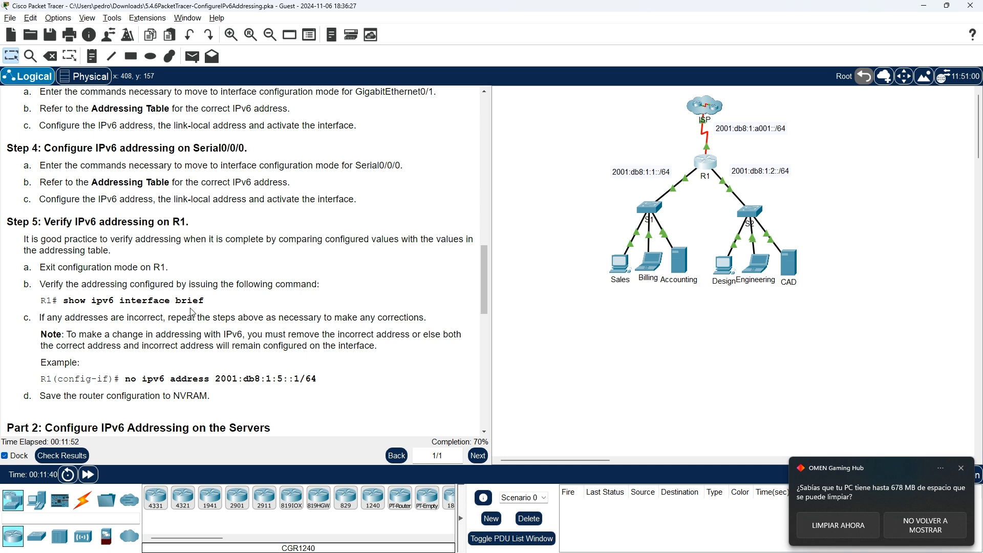
{"action": "scroll", "coordinate": [30, 331], "scroll_direction": "down", "scroll_amount": 1}
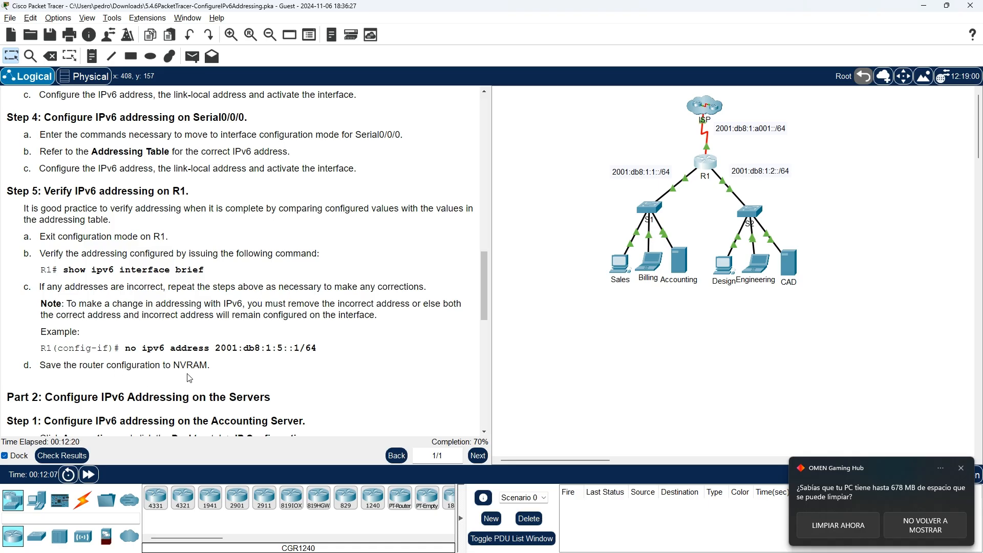
- List R1's configured IPv6 interface addresses with show ipv6 interface brief from the privileged EXEC prompt
{"action": "scroll", "coordinate": [209, 377], "scroll_direction": "down", "scroll_amount": 2}
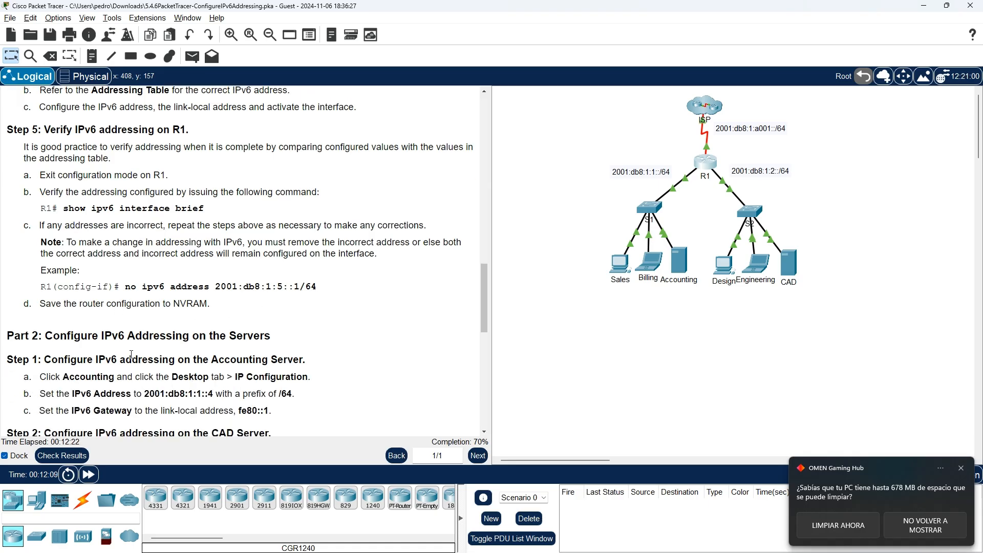
{"action": "scroll", "coordinate": [292, 339], "scroll_direction": "up", "scroll_amount": 1}
{"action": "left_click", "coordinate": [705, 162]}
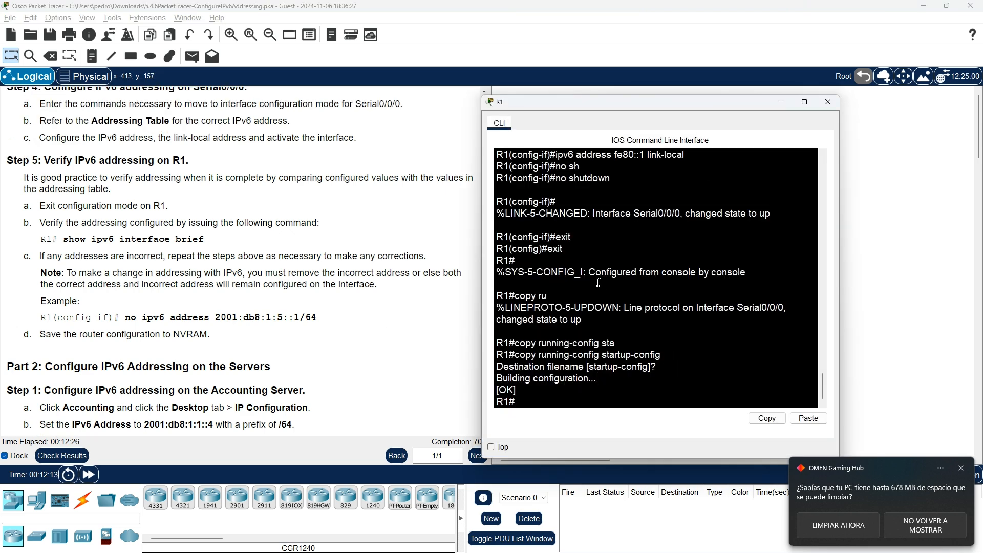
{"action": "type", "text": "sh"}
{"action": "key", "text": "Tab"}
{"action": "type", "text": "i"}
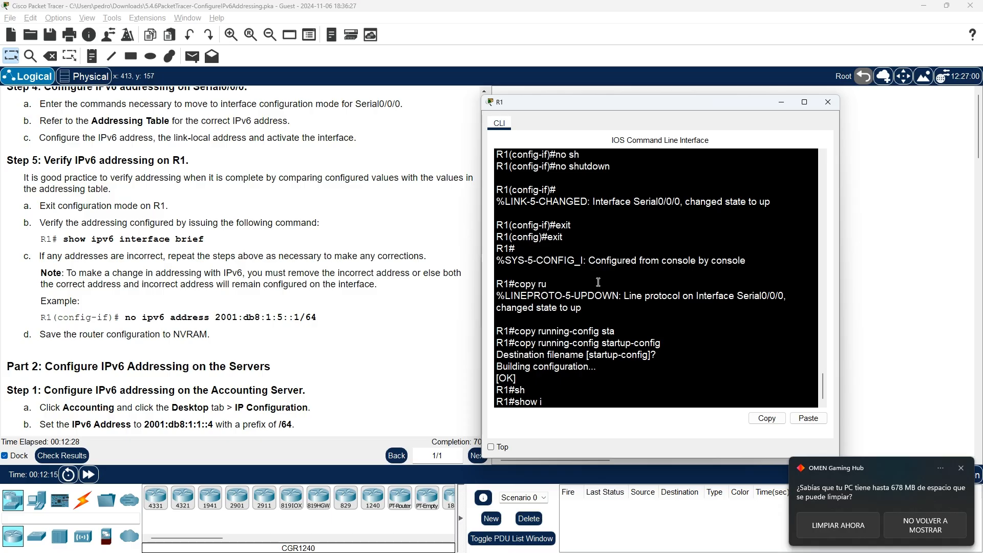
{"action": "type", "text": "pv6 in"}
{"action": "key", "text": "Tab"}
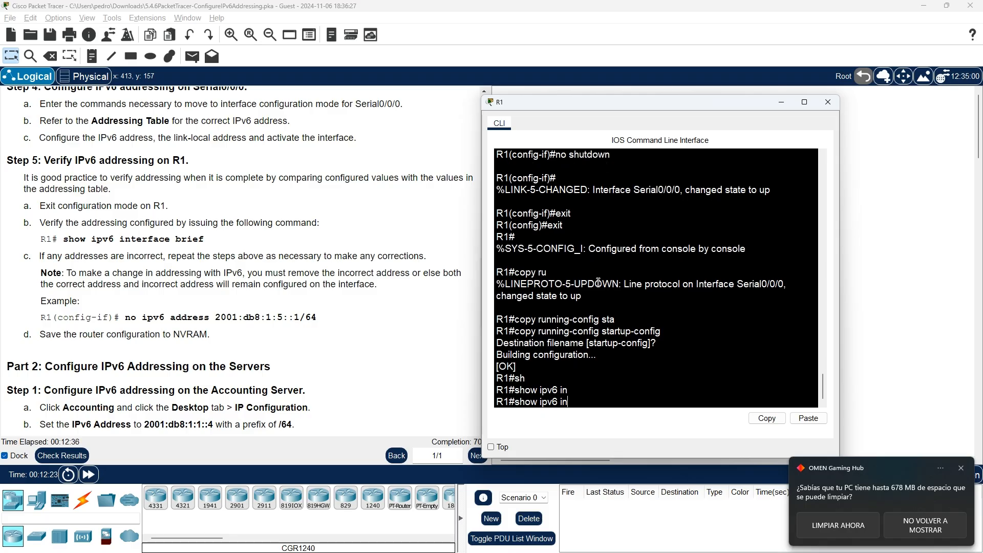
{"action": "key", "text": "Tab"}
{"action": "key", "text": "Tab"}
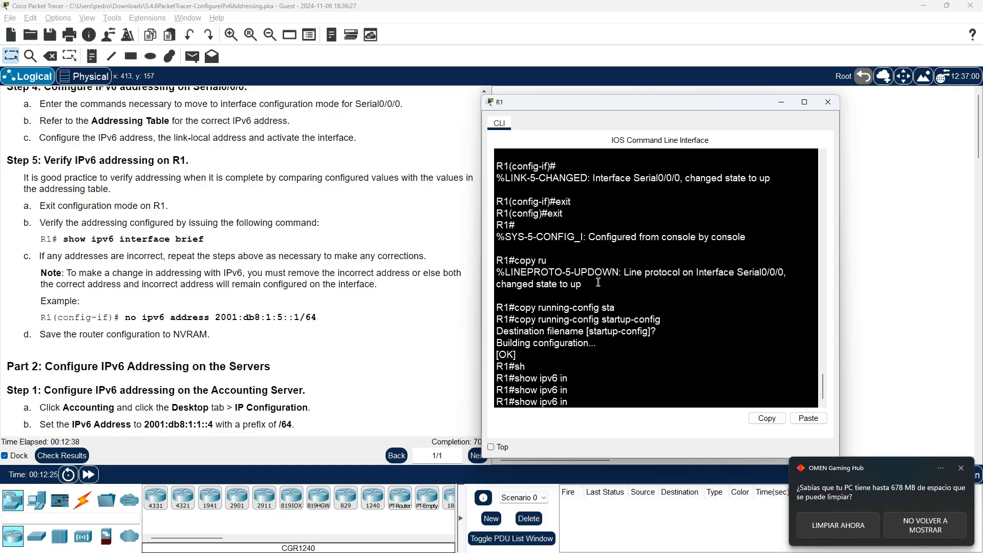
{"action": "type", "text": "te"}
{"action": "key", "text": "Tab"}
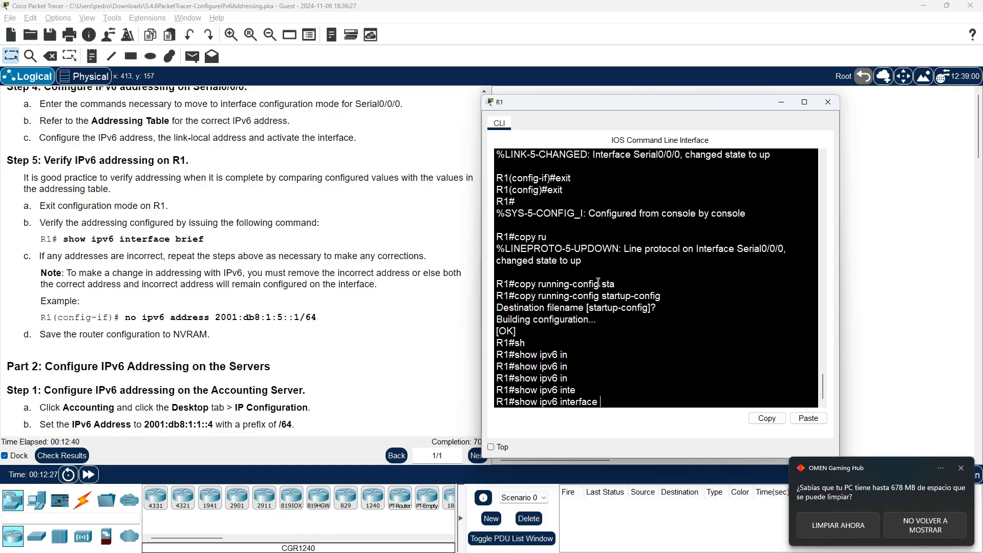
{"action": "type", "text": "brief"}
{"action": "key", "text": "Return"}
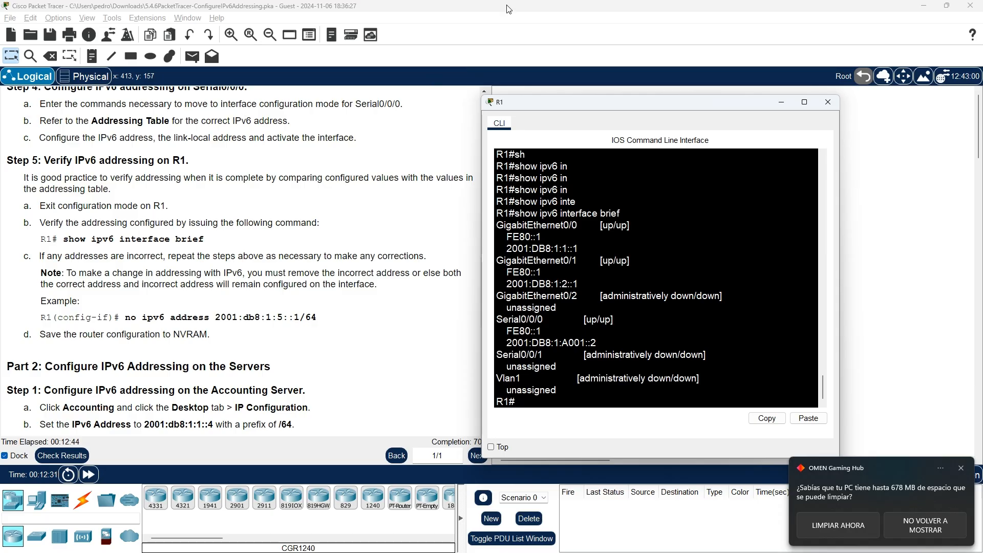
- Compare the link-local and global addresses of R1's G0/0, G0/1 and S0/0/0 in the command output with the Addressing Table
{"action": "left_click_drag", "start_coordinate": [563, 102], "coordinate": [609, 105]}
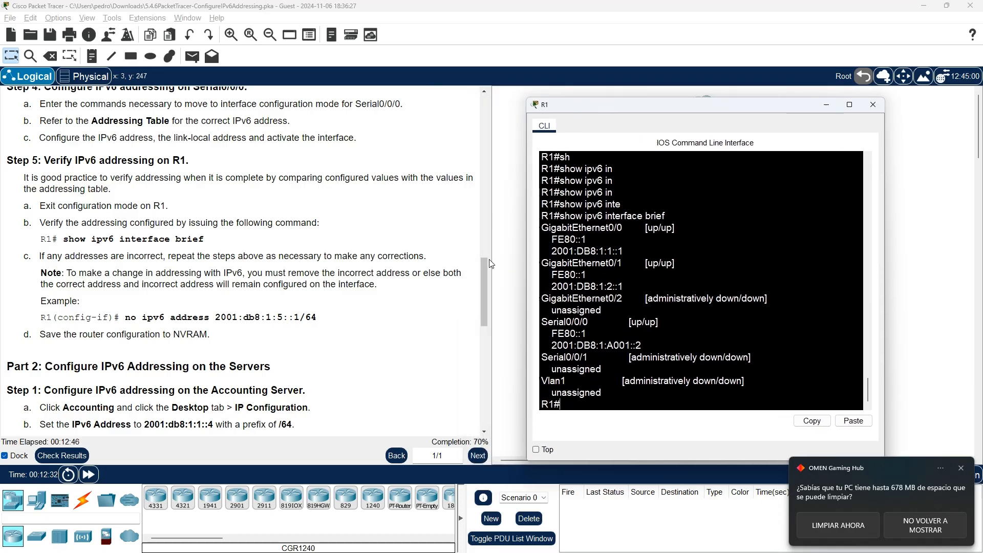
{"action": "left_click_drag", "start_coordinate": [484, 279], "coordinate": [478, 116]}
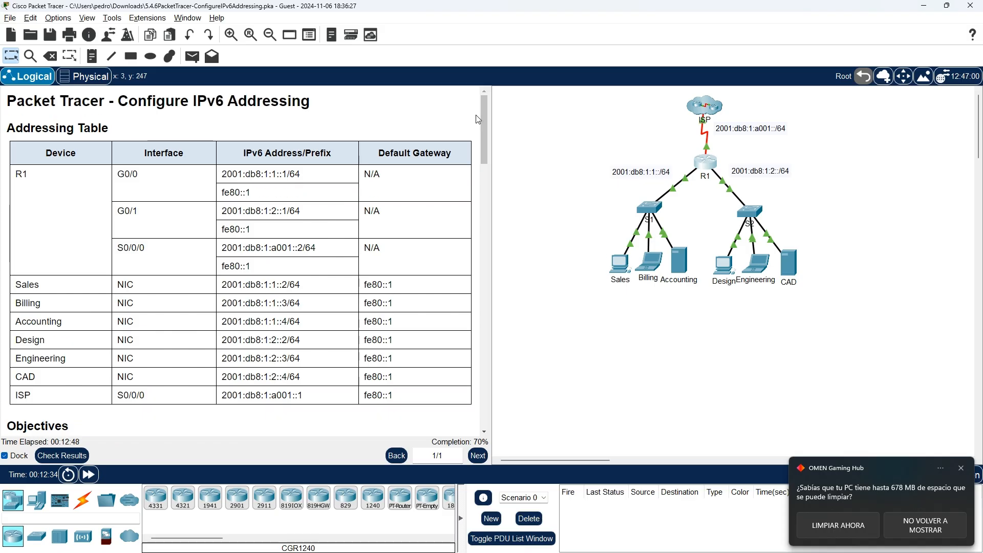
{"action": "key", "text": "alt+Tab"}
{"action": "left_click_drag", "start_coordinate": [585, 109], "coordinate": [556, 100]}
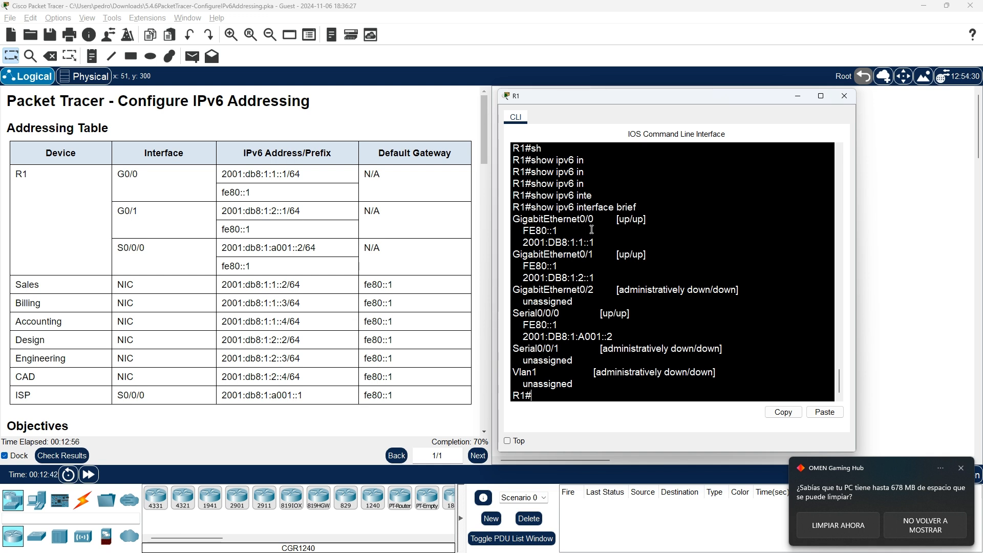
{"action": "left_click_drag", "start_coordinate": [523, 243], "coordinate": [597, 242]}
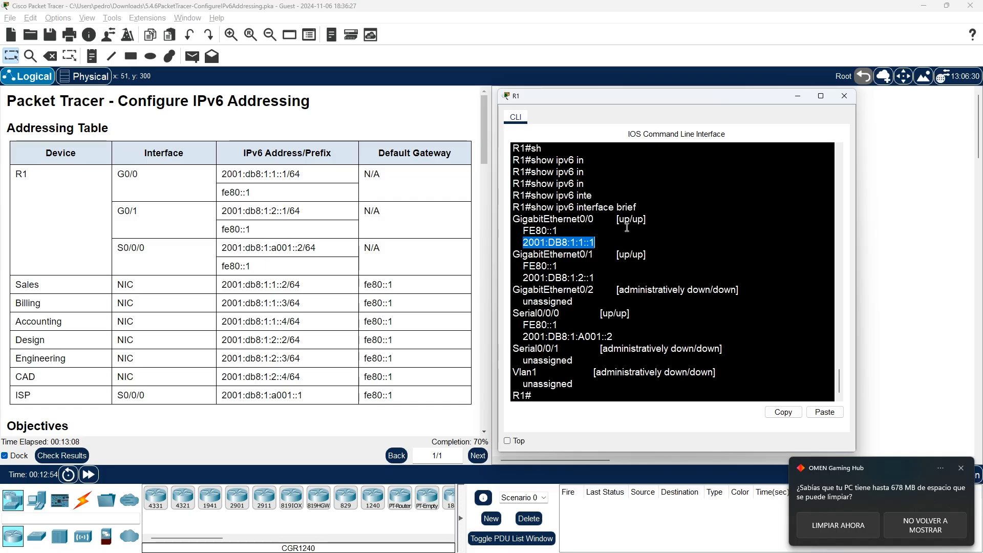
{"action": "left_click_drag", "start_coordinate": [558, 233], "coordinate": [526, 233]}
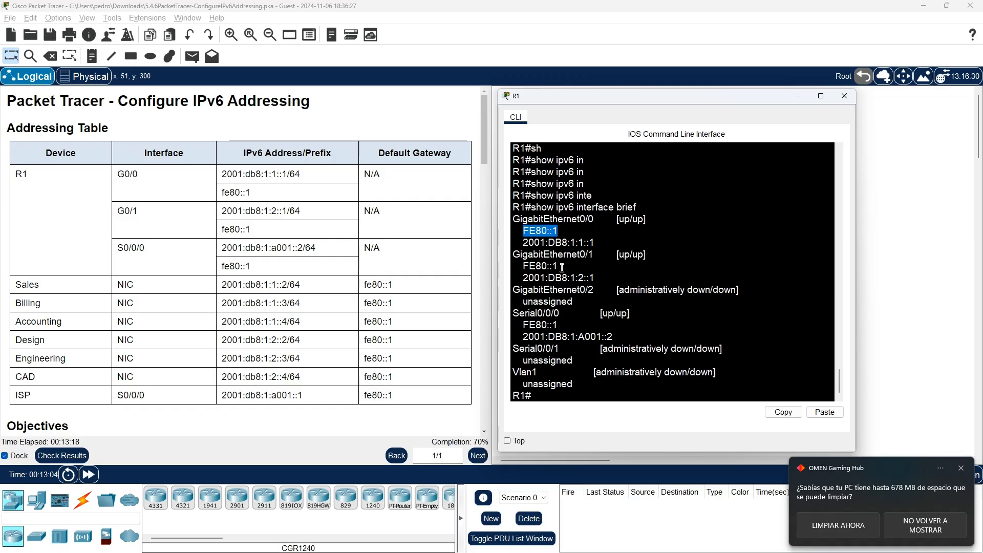
{"action": "left_click_drag", "start_coordinate": [596, 254], "coordinate": [559, 264]}
{"action": "left_click", "coordinate": [525, 266]}
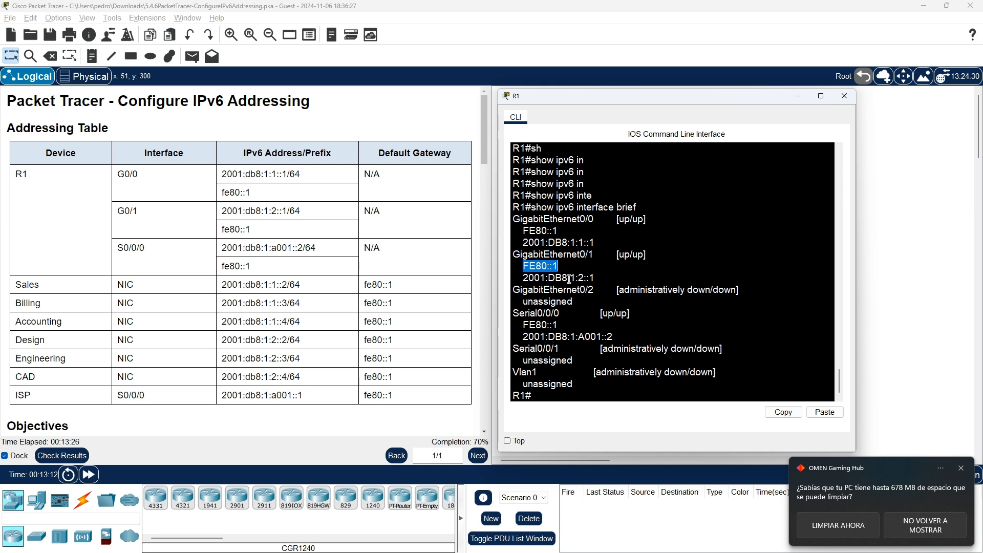
{"action": "left_click_drag", "start_coordinate": [521, 278], "coordinate": [598, 278]}
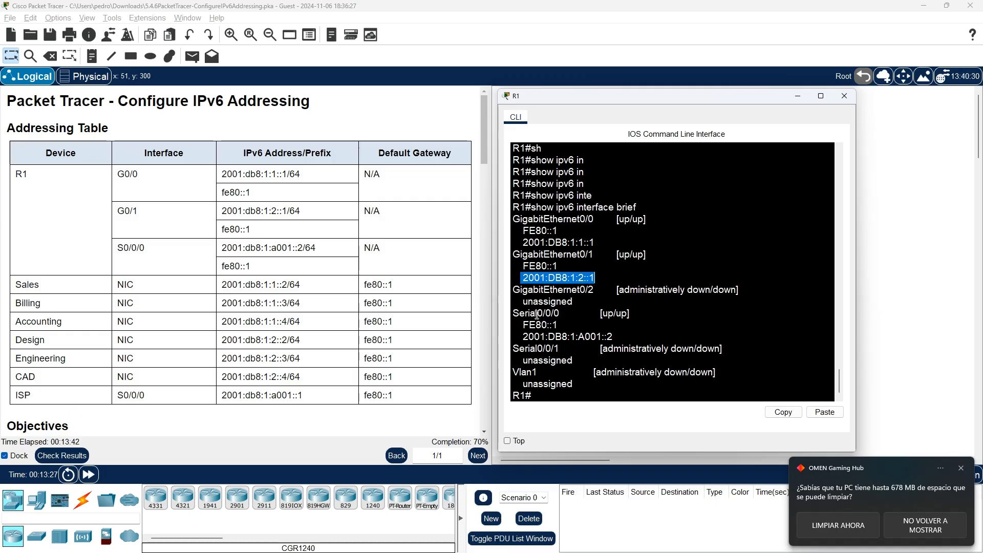
{"action": "left_click_drag", "start_coordinate": [514, 313], "coordinate": [561, 313]}
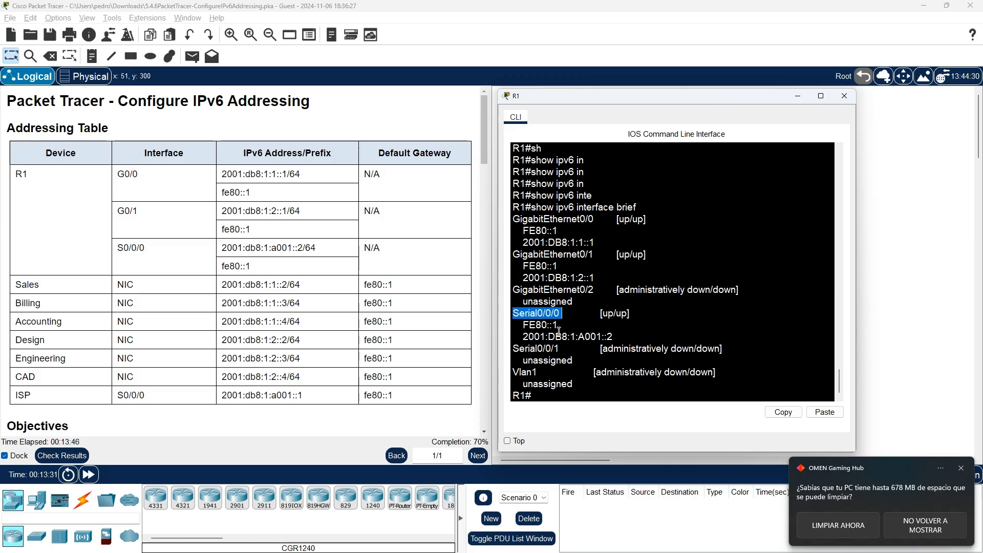
{"action": "left_click_drag", "start_coordinate": [561, 328], "coordinate": [523, 329]}
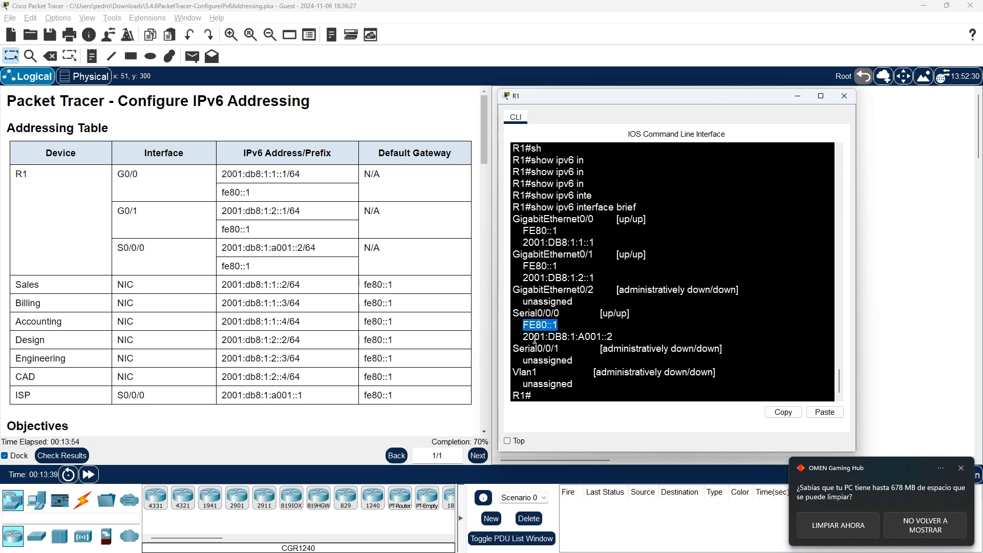
{"action": "left_click_drag", "start_coordinate": [523, 338], "coordinate": [618, 334]}
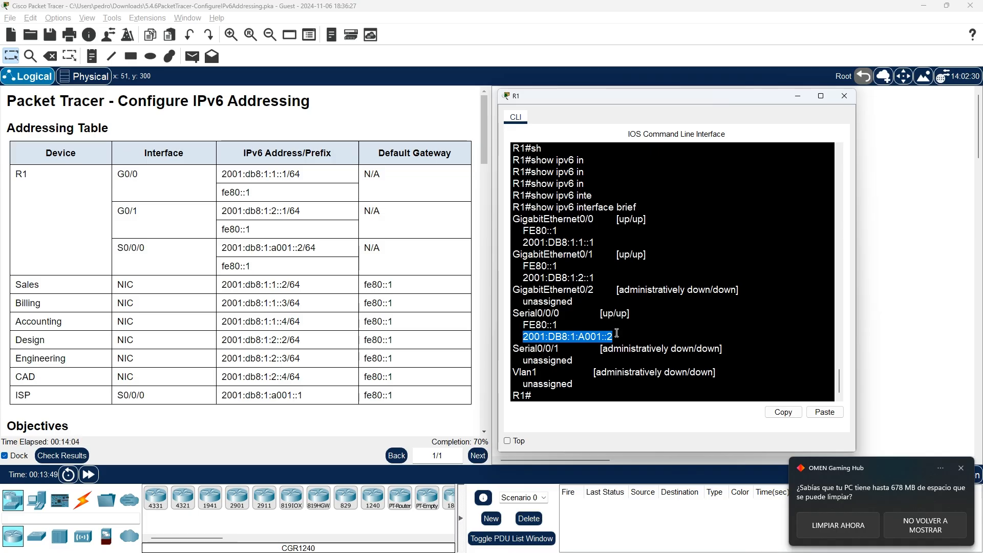
{"action": "left_click", "coordinate": [621, 333]}
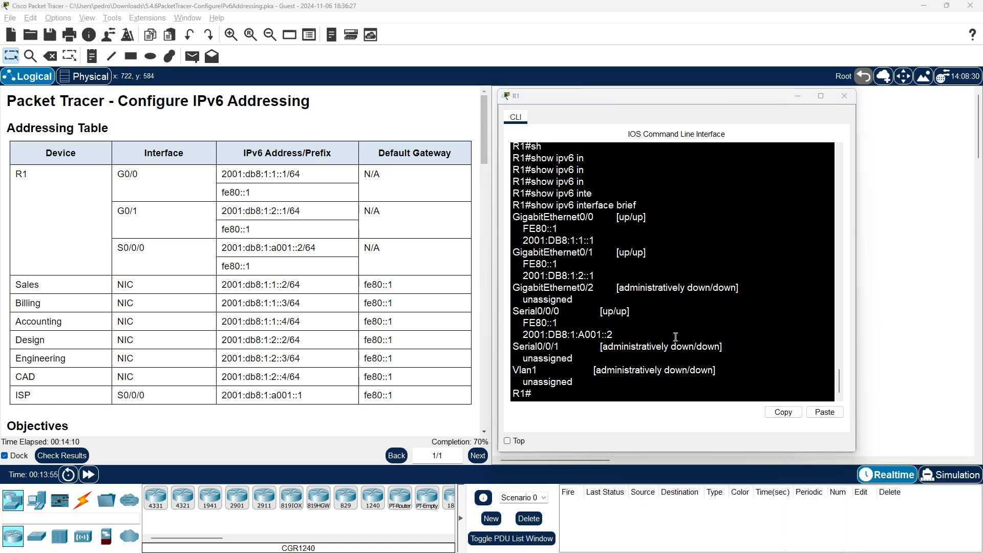
{"action": "left_click", "coordinate": [637, 336]}
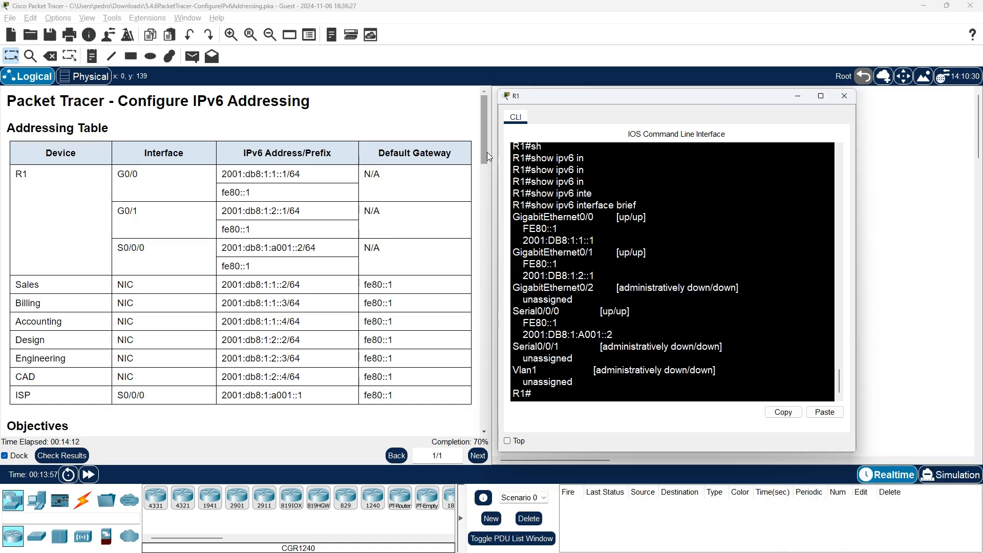
- Open the Accounting server's IP Configuration and review the Part 2 instructions for the Accounting and CAD servers
{"action": "left_click_drag", "start_coordinate": [486, 154], "coordinate": [524, 345]}
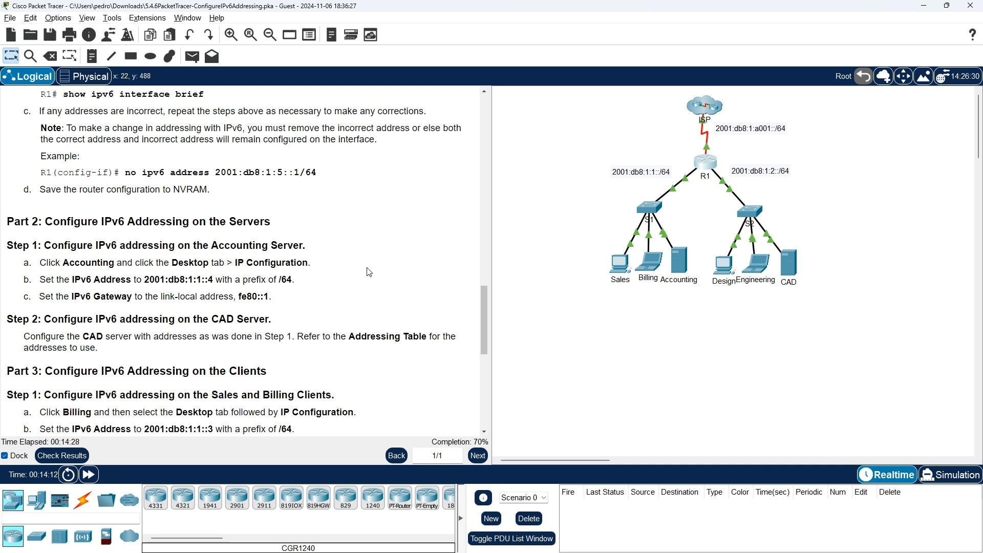
{"action": "left_click", "coordinate": [684, 261]}
{"action": "left_click_drag", "start_coordinate": [553, 134], "coordinate": [702, 101]}
{"action": "left_click", "coordinate": [554, 165]}
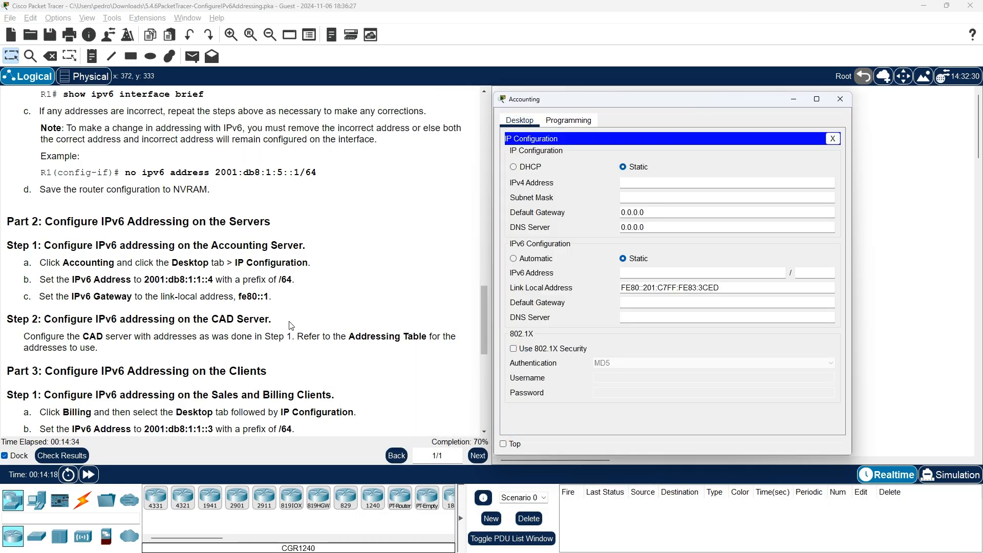
{"action": "scroll", "coordinate": [282, 330], "scroll_direction": "down", "scroll_amount": 1}
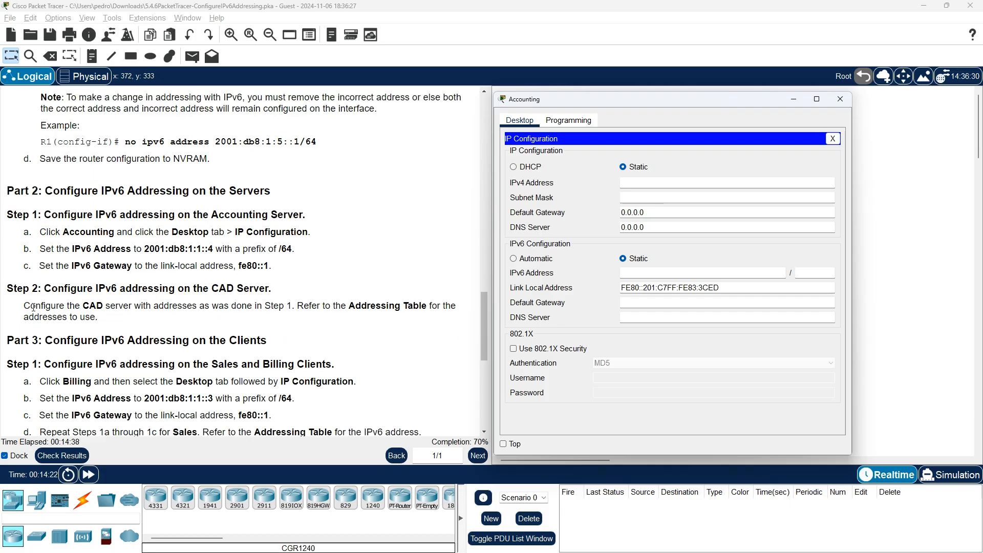
{"action": "left_click_drag", "start_coordinate": [23, 311], "coordinate": [109, 307]}
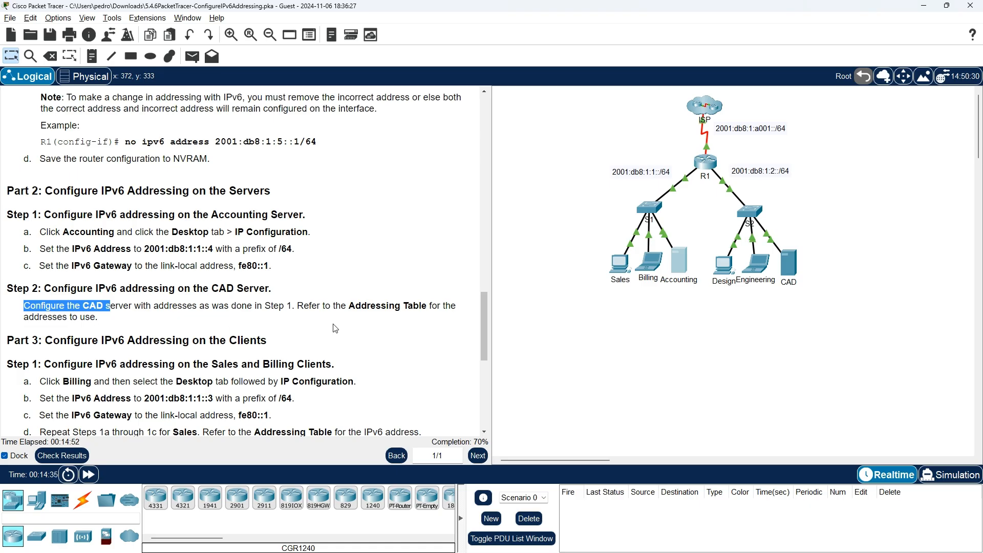
{"action": "scroll", "coordinate": [335, 328], "scroll_direction": "up", "scroll_amount": 2}
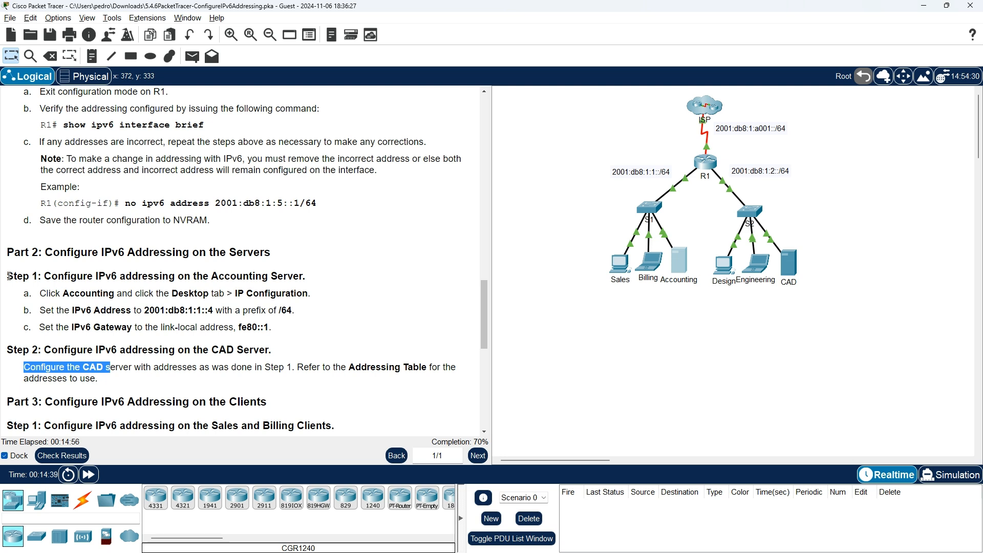
{"action": "left_click_drag", "start_coordinate": [9, 276], "coordinate": [309, 277]}
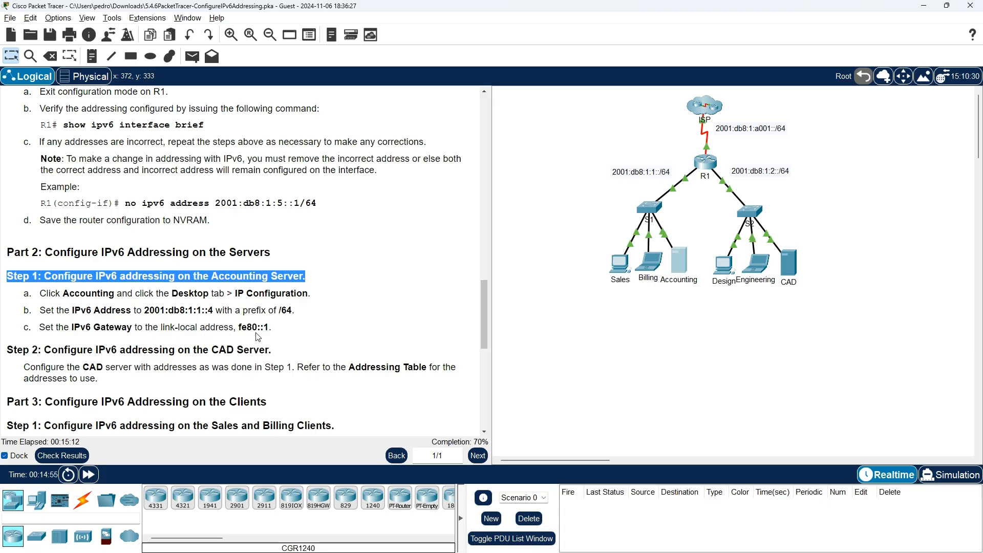
- Set the Accounting server's static IPv6 address to 2001:db8:1:1::4 with prefix length 64, copying the address from the instructions
{"action": "key", "text": "alt+Tab"}
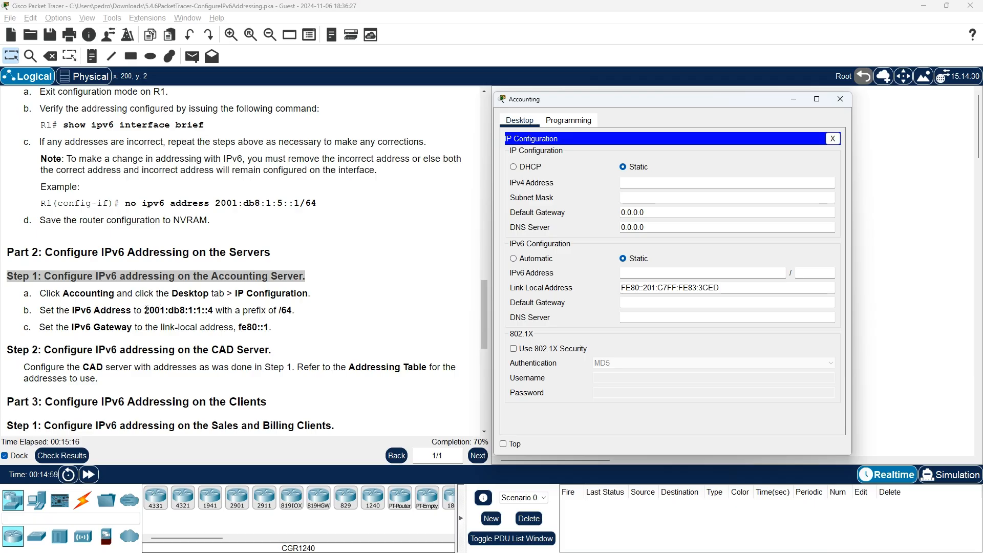
{"action": "left_click_drag", "start_coordinate": [147, 310], "coordinate": [212, 310]}
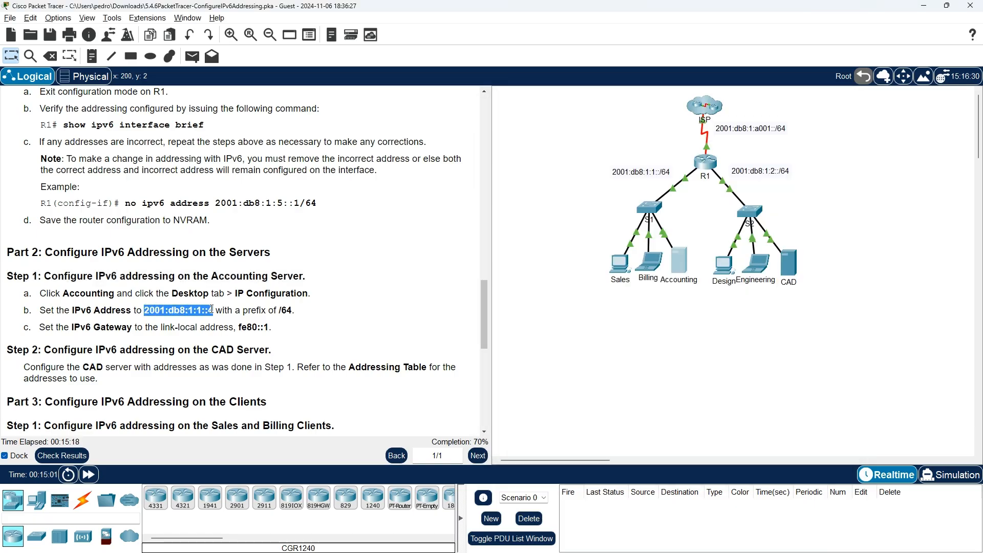
{"action": "right_click", "coordinate": [197, 310]}
{"action": "left_click", "coordinate": [219, 318]}
{"action": "key", "text": "alt+Tab"}
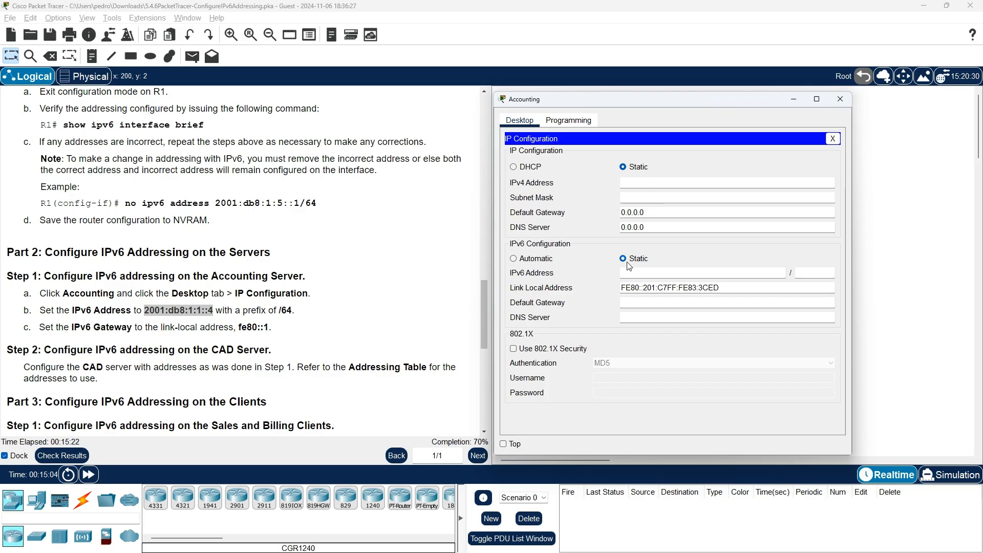
{"action": "right_click", "coordinate": [632, 274]}
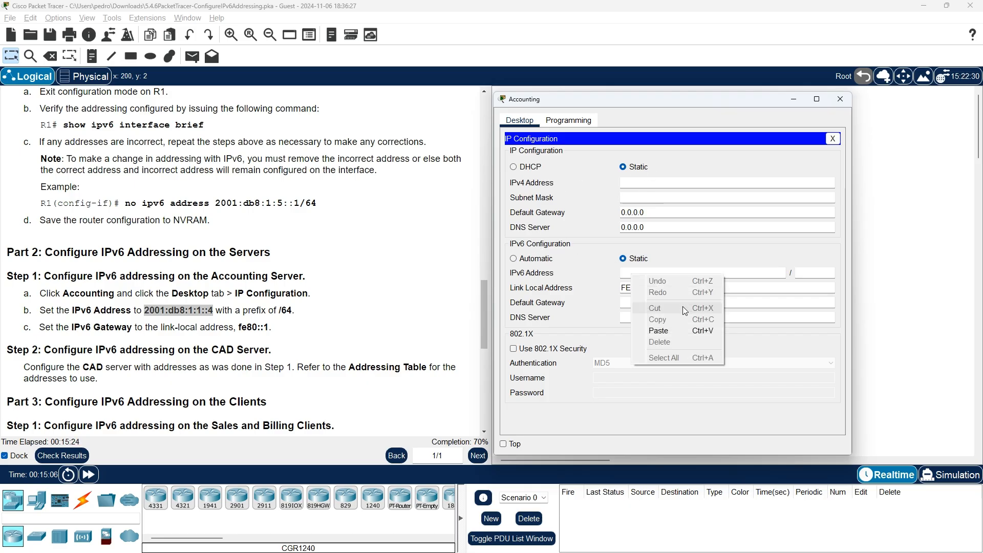
{"action": "left_click", "coordinate": [679, 329]}
{"action": "key", "text": "Tab"}
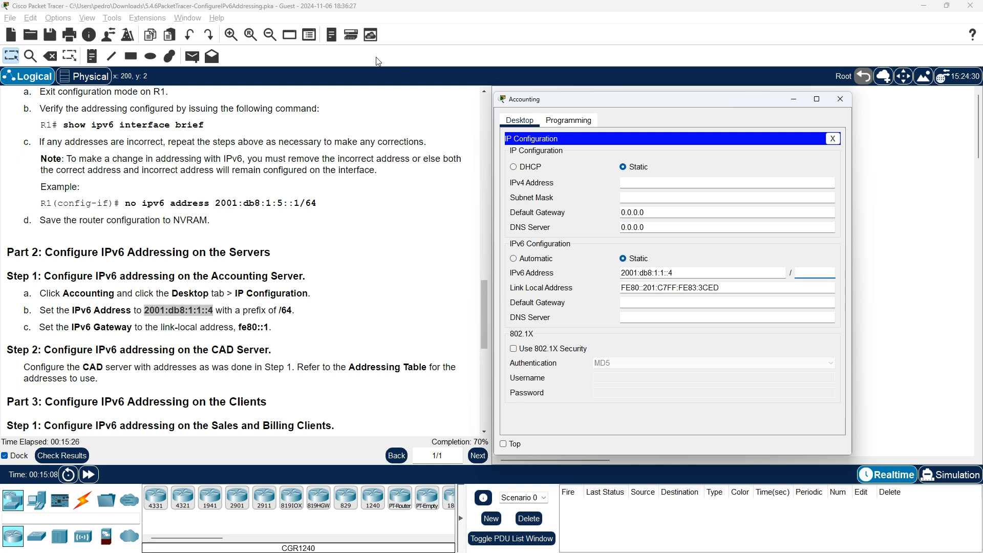
{"action": "type", "text": "54"}
{"action": "key", "text": "BackSpace"}
{"action": "key", "text": "BackSpace"}
{"action": "type", "text": "64"}
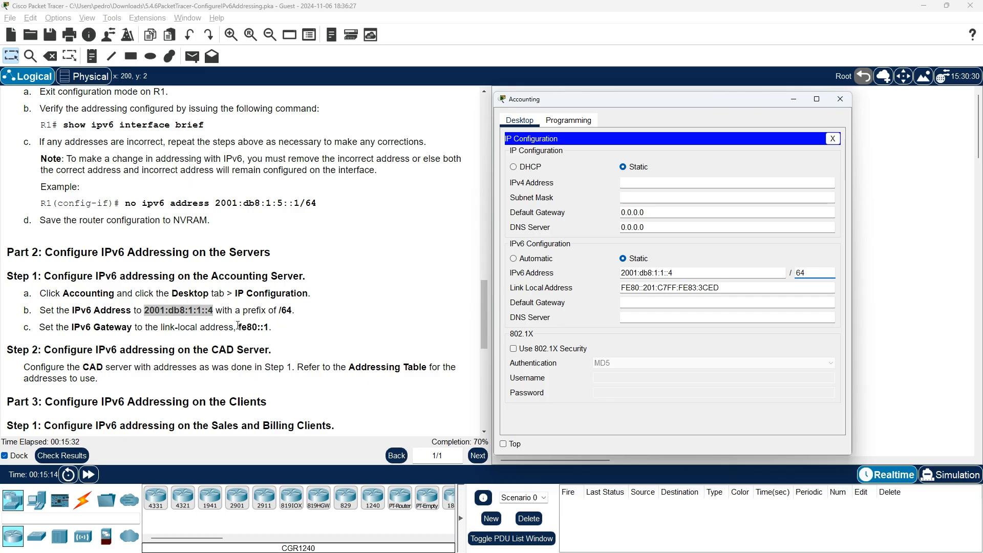
- Set the Accounting server's IPv6 default gateway to fe80::1, copied from the instructions
{"action": "left_click_drag", "start_coordinate": [240, 326], "coordinate": [271, 327]}
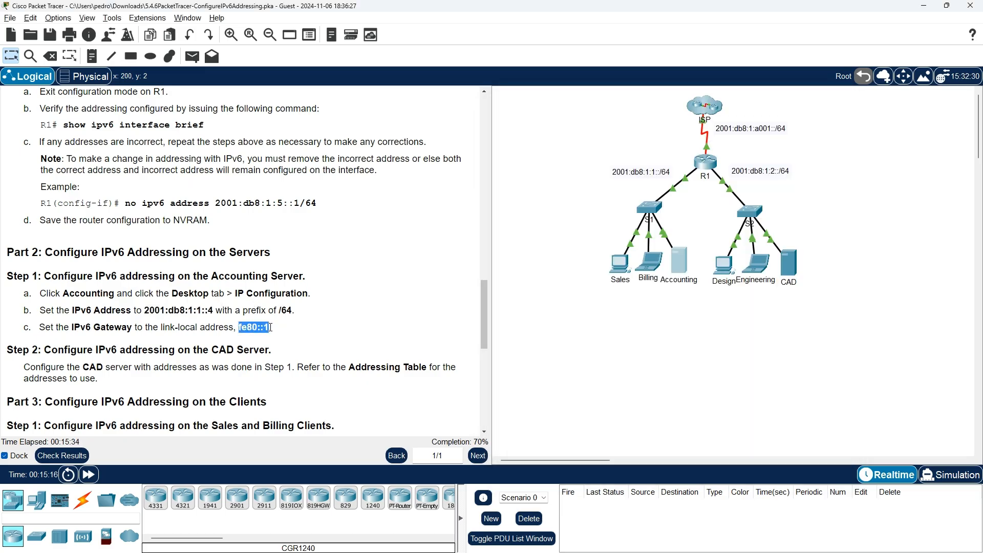
{"action": "right_click", "coordinate": [265, 328]}
{"action": "left_click", "coordinate": [279, 331]}
{"action": "left_click", "coordinate": [679, 261]}
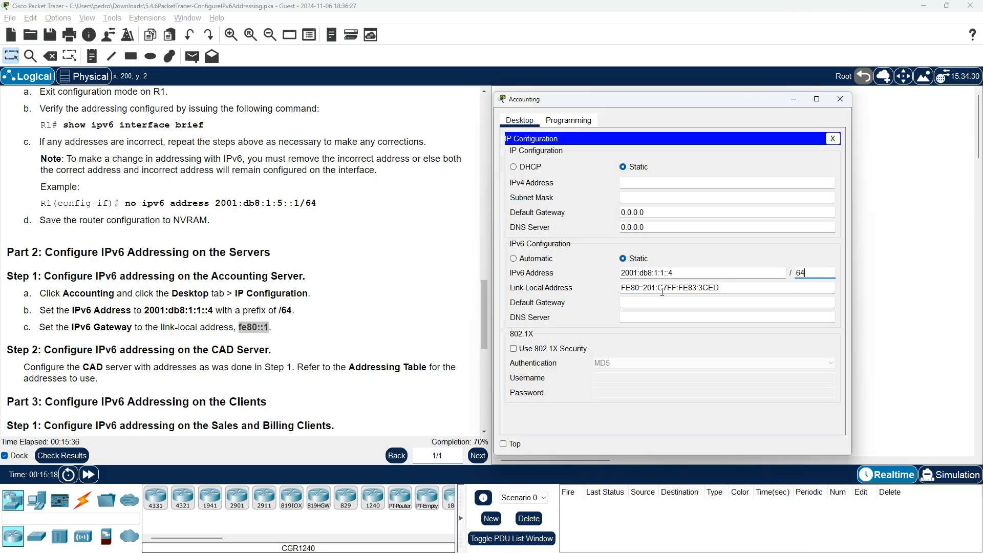
{"action": "left_click", "coordinate": [645, 304]}
{"action": "right_click", "coordinate": [645, 304]}
{"action": "left_click", "coordinate": [684, 360]}
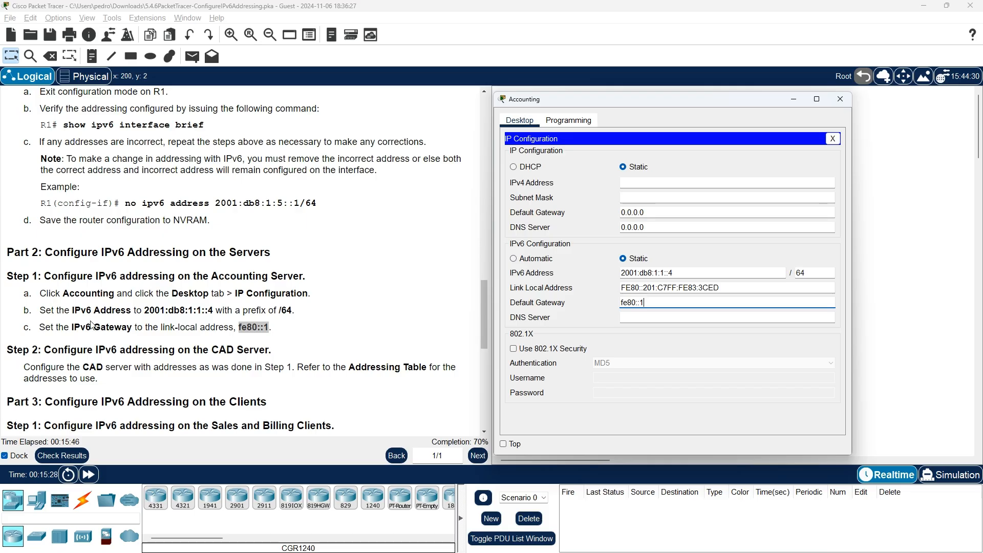
{"action": "scroll", "coordinate": [125, 328], "scroll_direction": "down", "scroll_amount": 1}
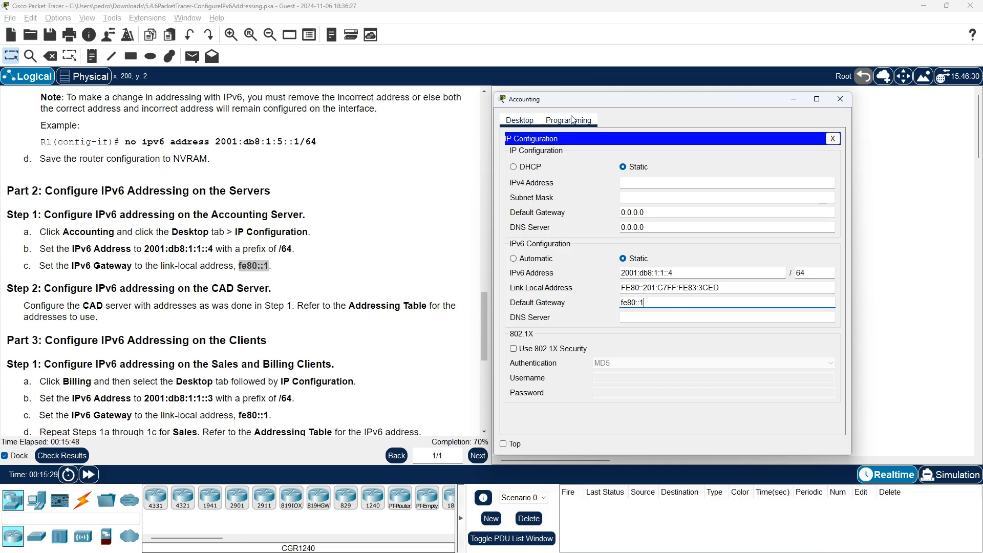
- Run ipv6config /all in the Accounting server's Command Prompt and check its IPv6 address and default gateway against the instructions
{"action": "left_click", "coordinate": [833, 139]}
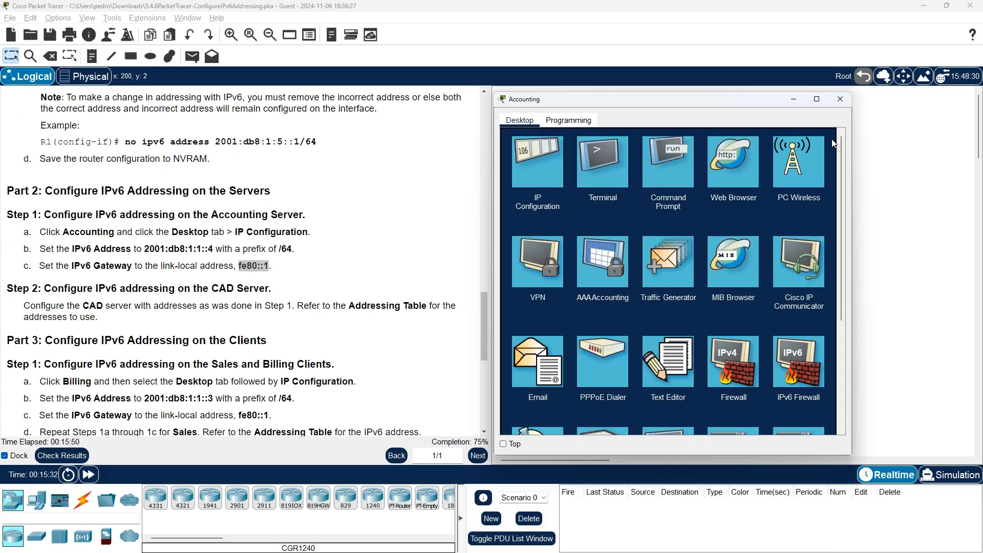
{"action": "left_click", "coordinate": [669, 175]}
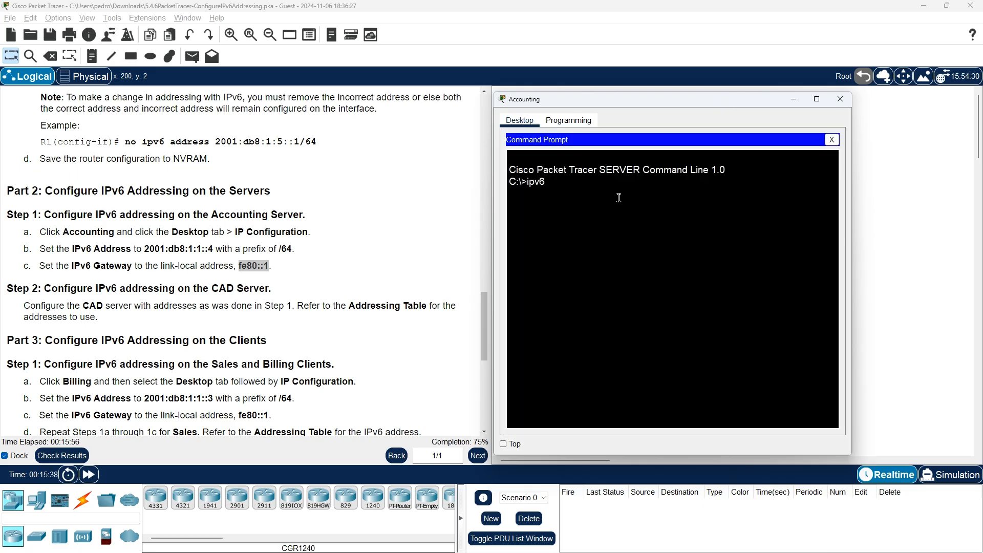
{"action": "type", "text": "ipv6config /all"}
{"action": "key", "text": "Return"}
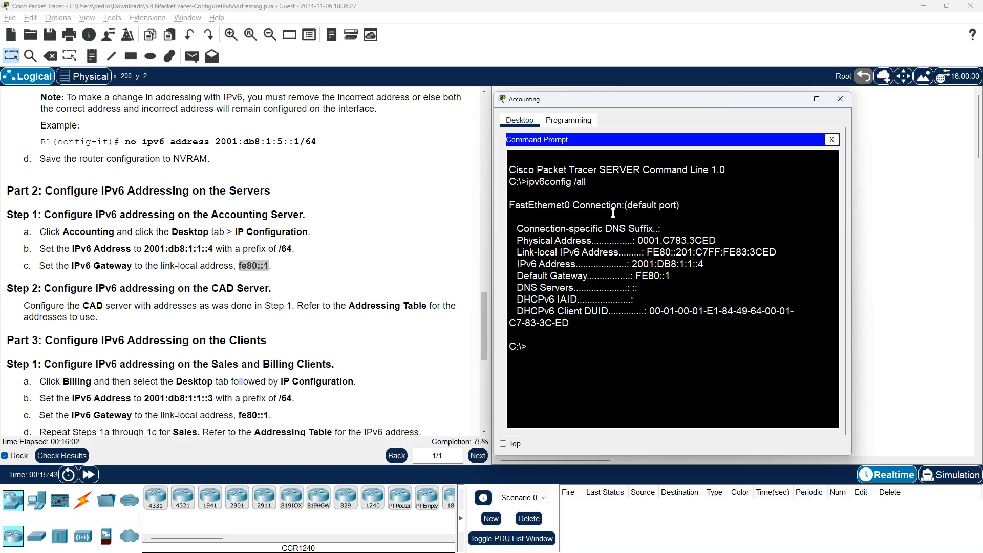
{"action": "left_click_drag", "start_coordinate": [633, 265], "coordinate": [703, 265]}
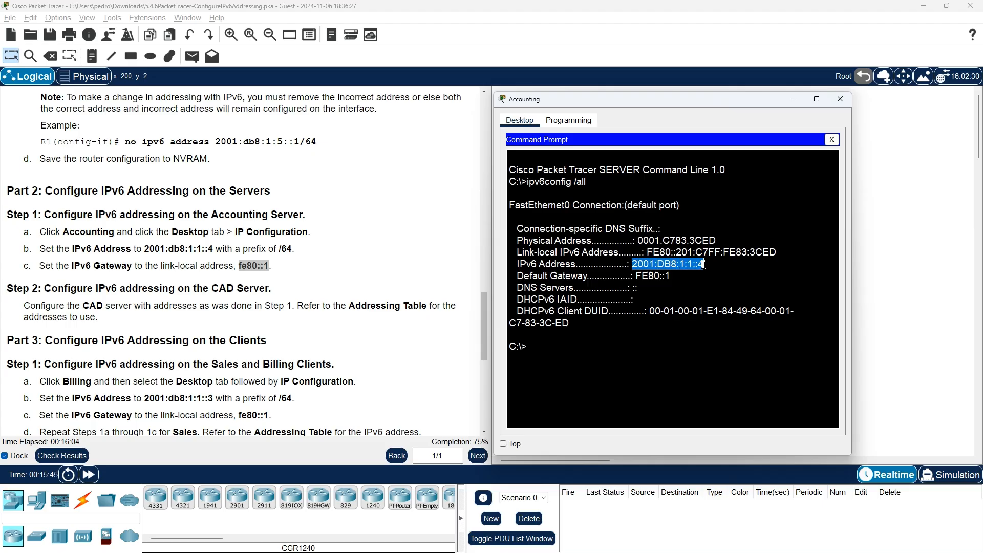
{"action": "left_click_drag", "start_coordinate": [637, 276], "coordinate": [673, 275]}
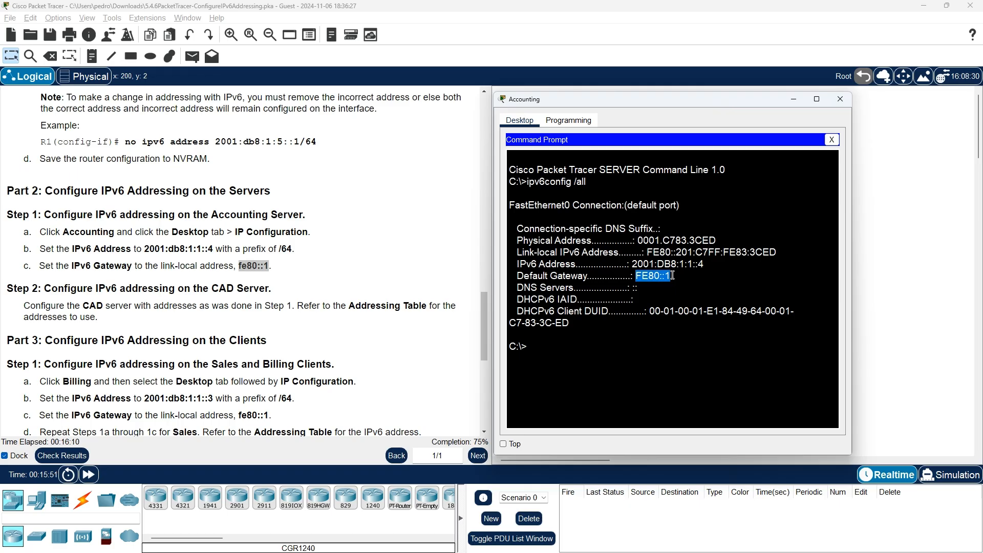
{"action": "left_click", "coordinate": [840, 99]}
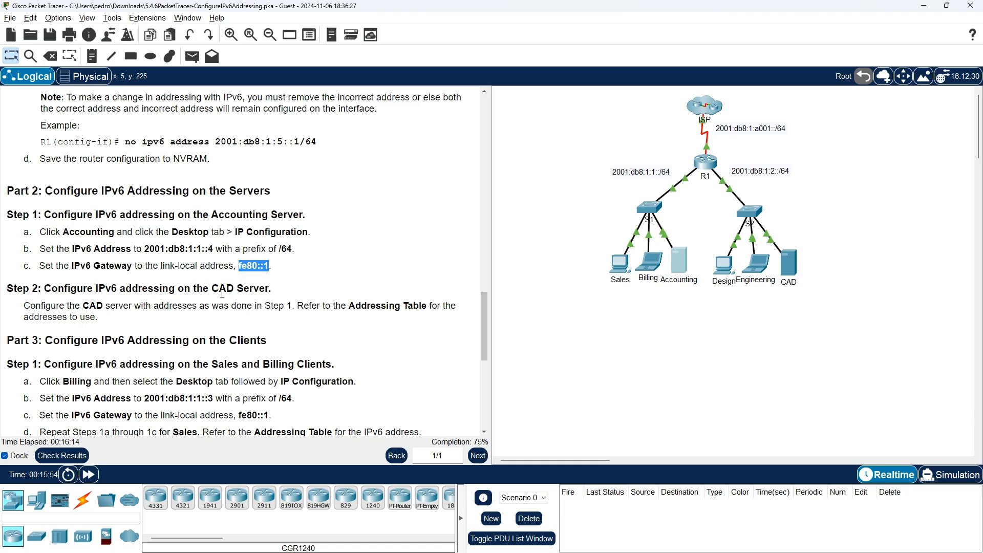
- Open the CAD server's IP Configuration beside the instructions, with the Addressing Table in view
{"action": "left_click", "coordinate": [287, 295]}
{"action": "left_click", "coordinate": [789, 272]}
{"action": "left_click_drag", "start_coordinate": [666, 143], "coordinate": [794, 100]}
{"action": "scroll", "coordinate": [284, 319], "scroll_direction": "down", "scroll_amount": 1}
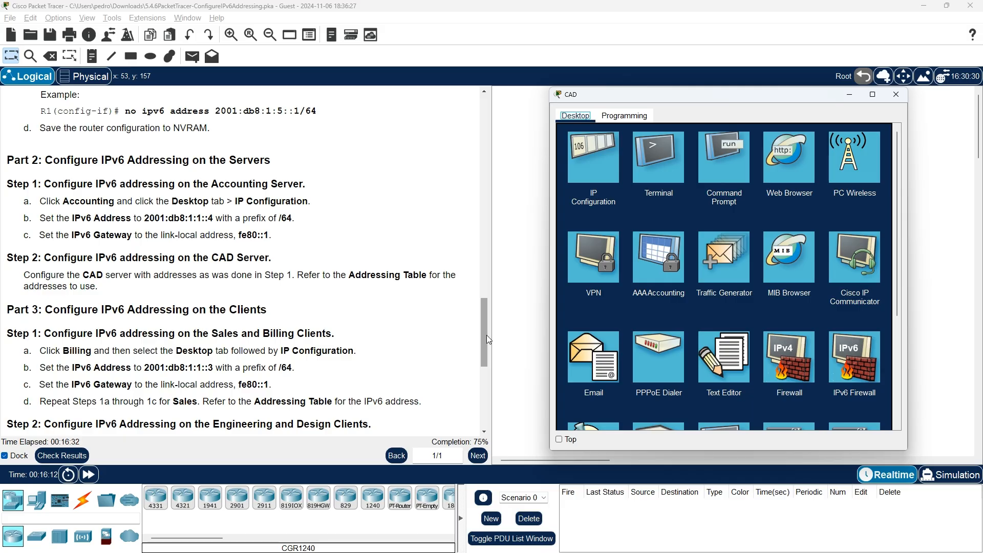
{"action": "left_click_drag", "start_coordinate": [486, 335], "coordinate": [502, 137]}
{"action": "key", "text": "alt+Tab"}
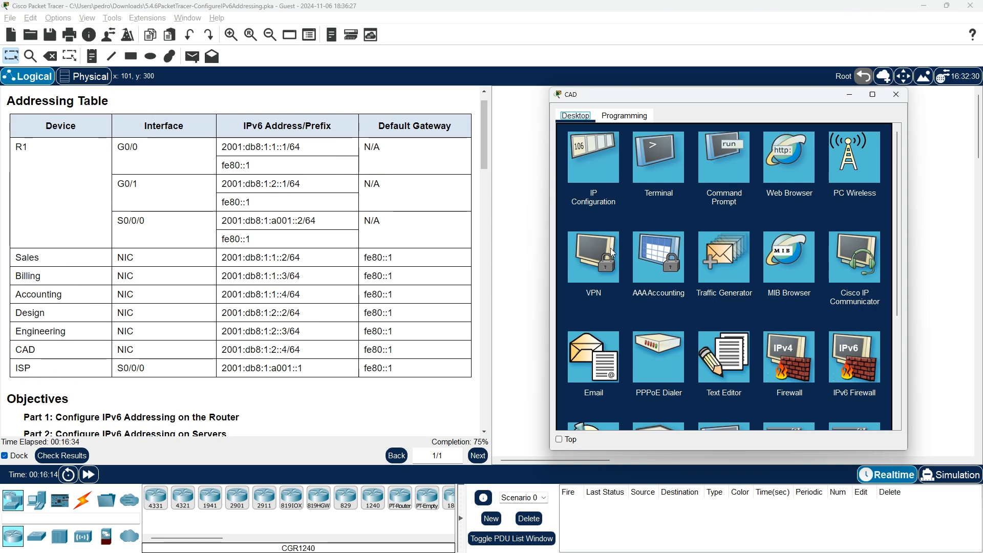
{"action": "left_click", "coordinate": [587, 163]}
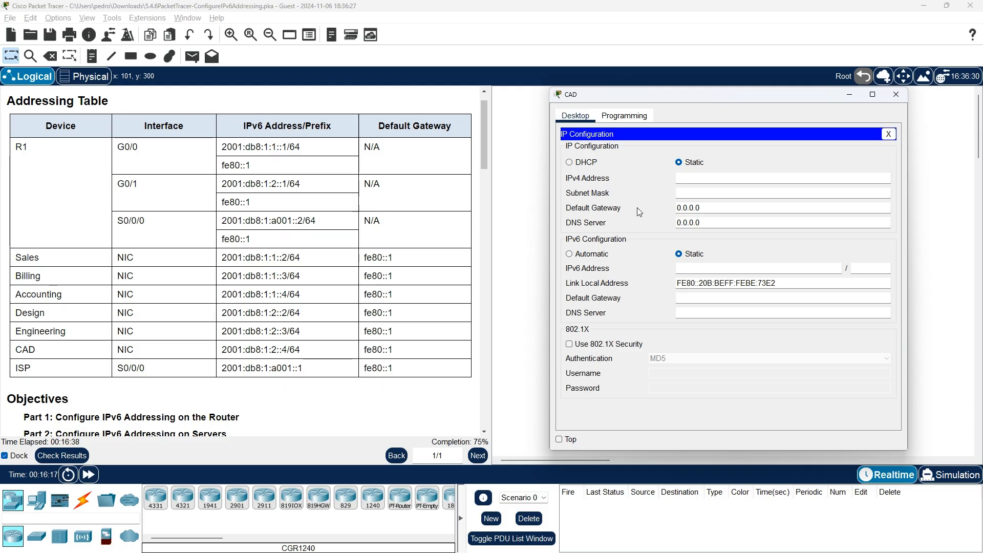
- Set the CAD server's IPv6 address to 2001:db8:1:2::4 with prefix length 64 and select its default gateway in the Addressing Table
{"action": "left_click_drag", "start_coordinate": [288, 351], "coordinate": [222, 350]}
{"action": "right_click", "coordinate": [249, 349]}
{"action": "left_click", "coordinate": [252, 353]}
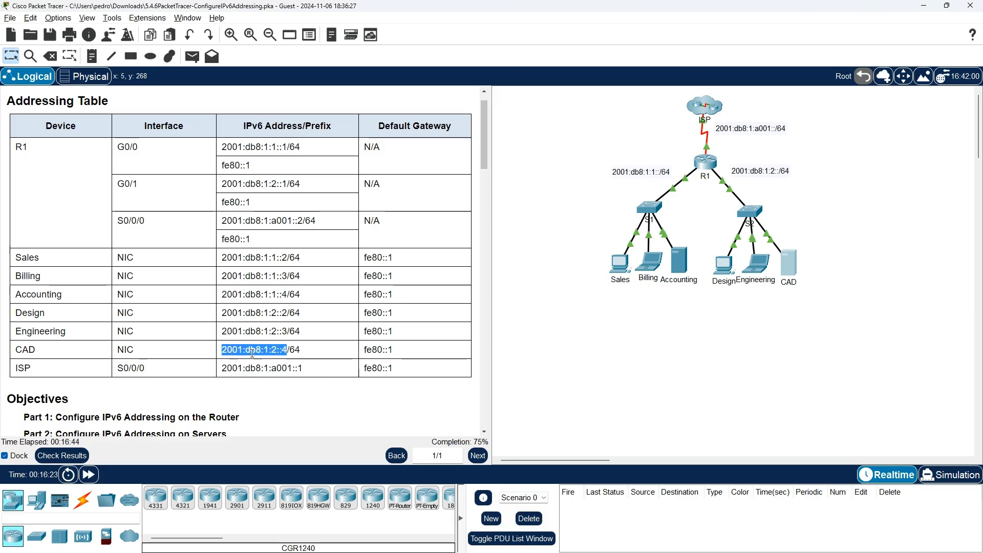
{"action": "key", "text": "alt+Tab"}
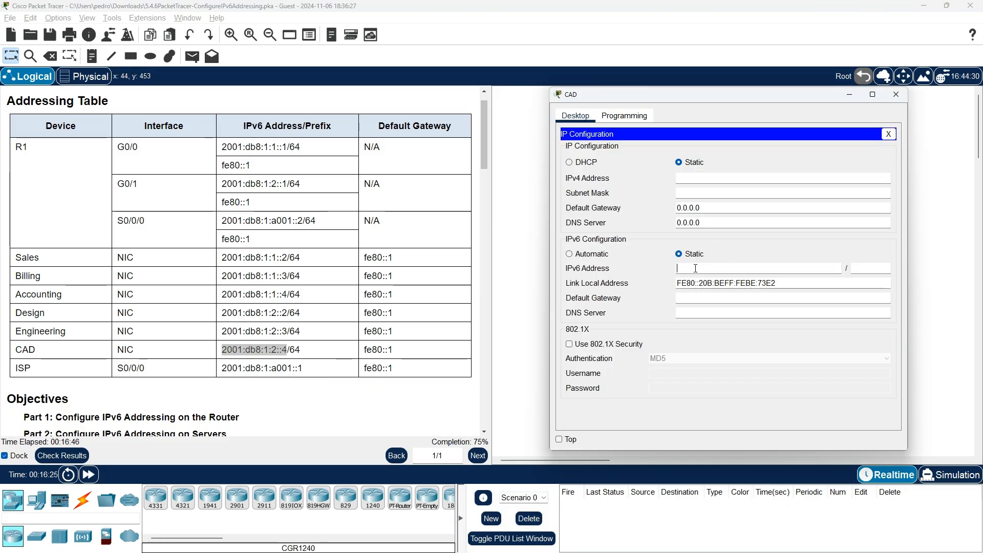
{"action": "right_click", "coordinate": [696, 269]}
{"action": "left_click", "coordinate": [736, 321]}
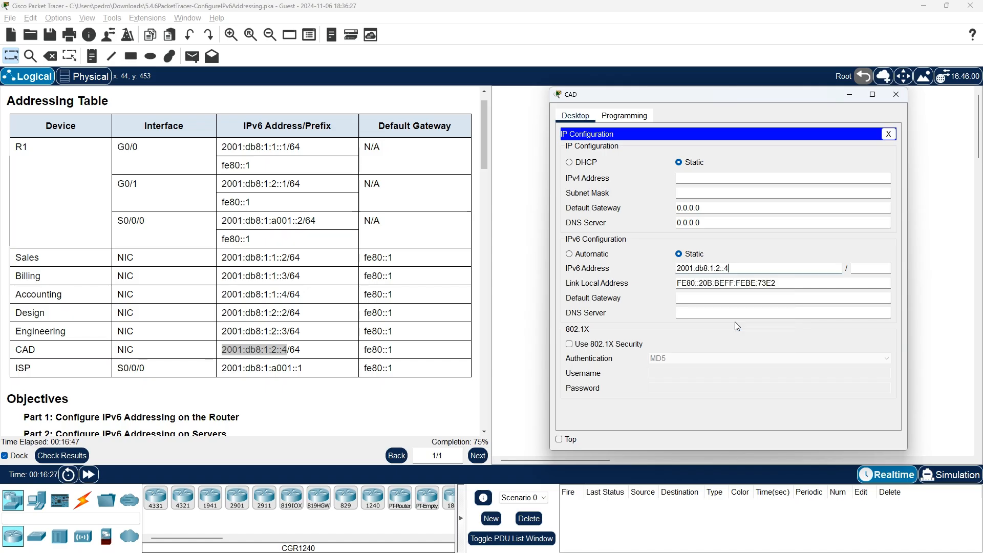
{"action": "left_click", "coordinate": [887, 265]}
{"action": "type", "text": "64"}
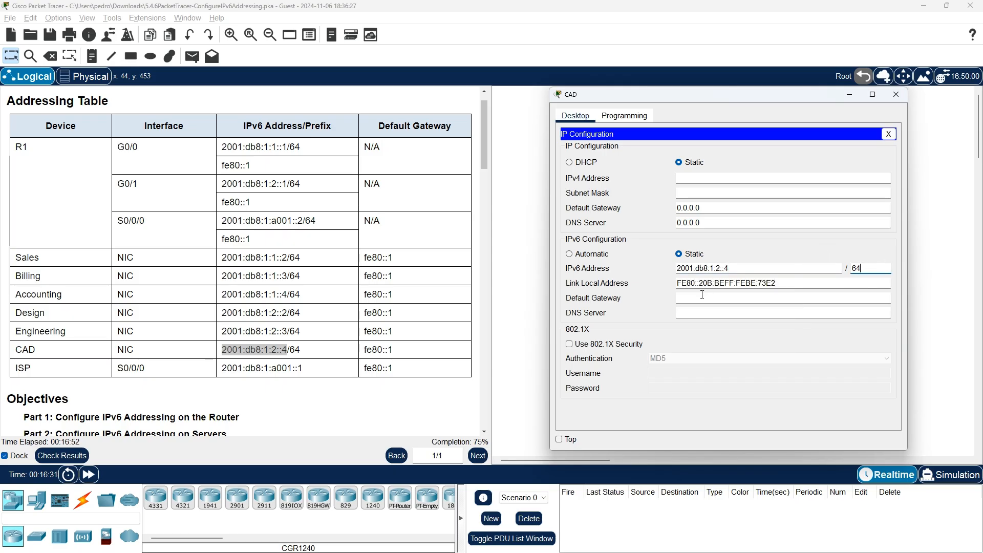
{"action": "left_click_drag", "start_coordinate": [403, 352], "coordinate": [366, 351]}
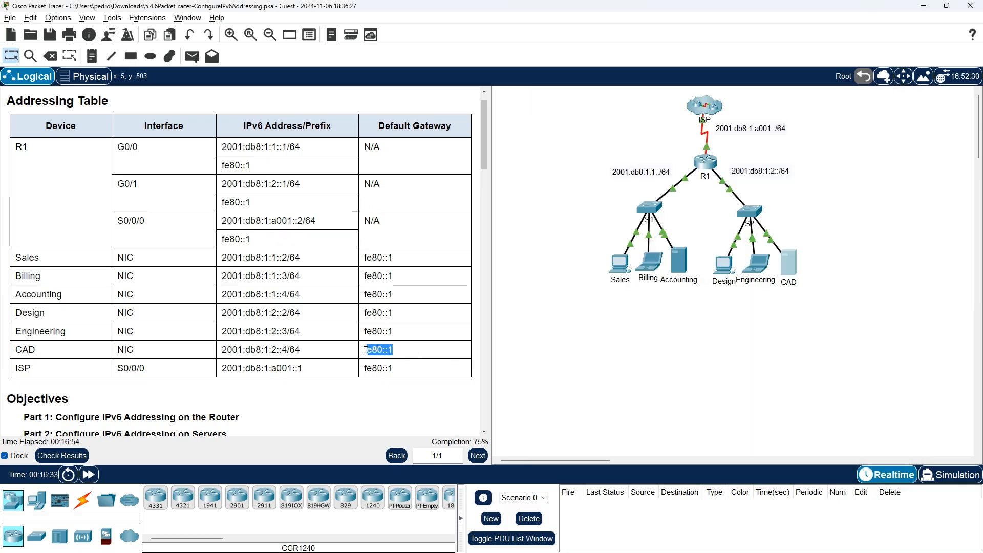
{"action": "key", "text": "space"}
{"action": "key", "text": "shift+e"}
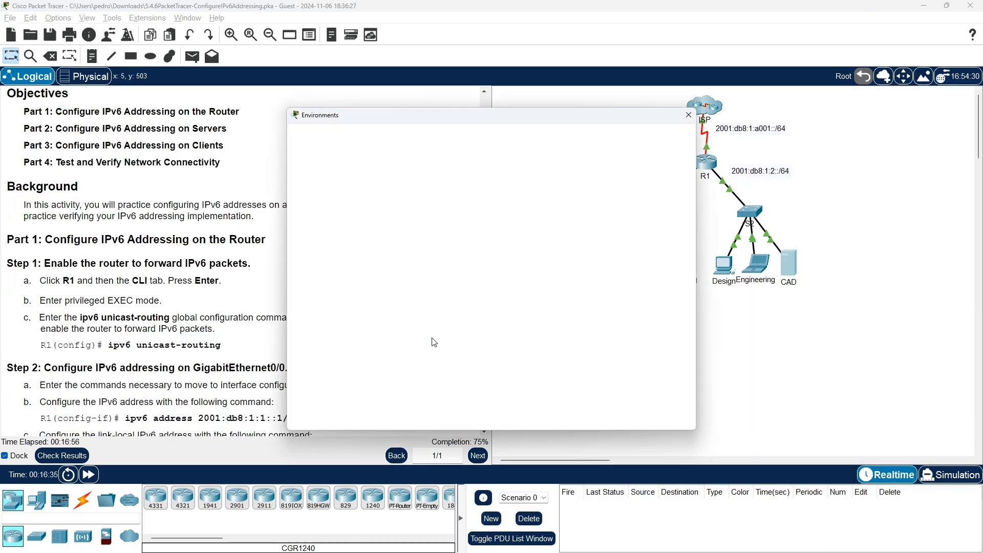
{"action": "key", "text": "Escape"}
{"action": "key", "text": "shift+e"}
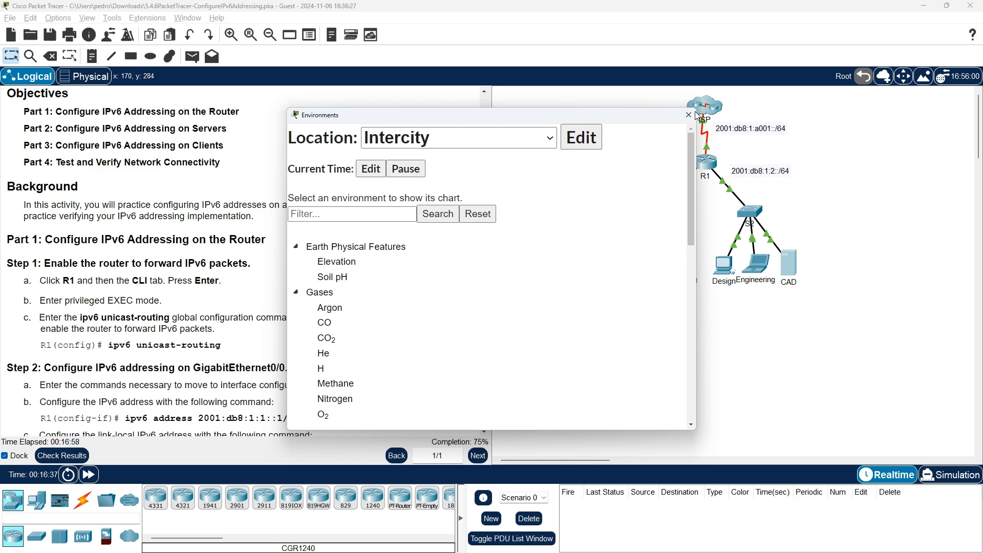
{"action": "key", "text": "Escape"}
{"action": "scroll", "coordinate": [433, 308], "scroll_direction": "up", "scroll_amount": 6}
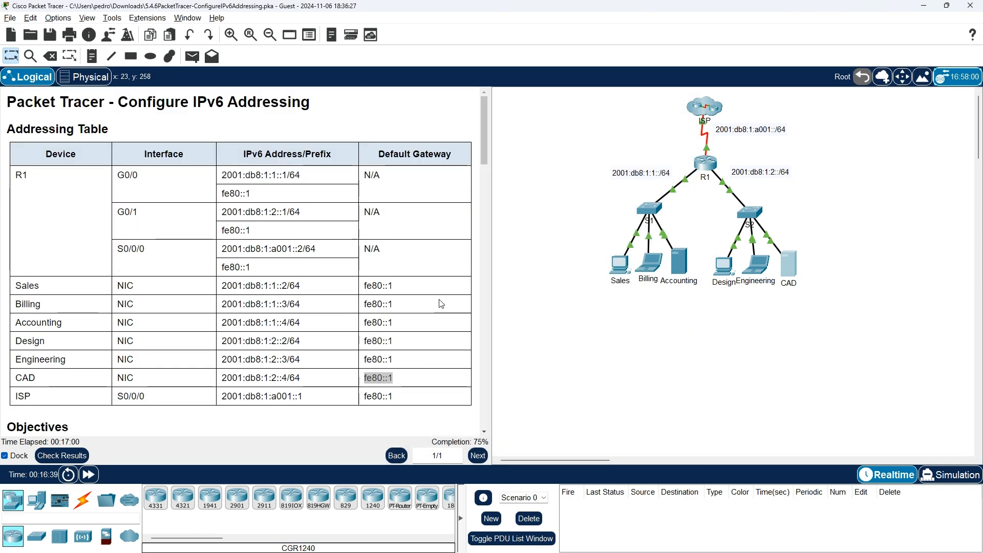
{"action": "right_click", "coordinate": [380, 381]}
{"action": "key", "text": "Escape"}
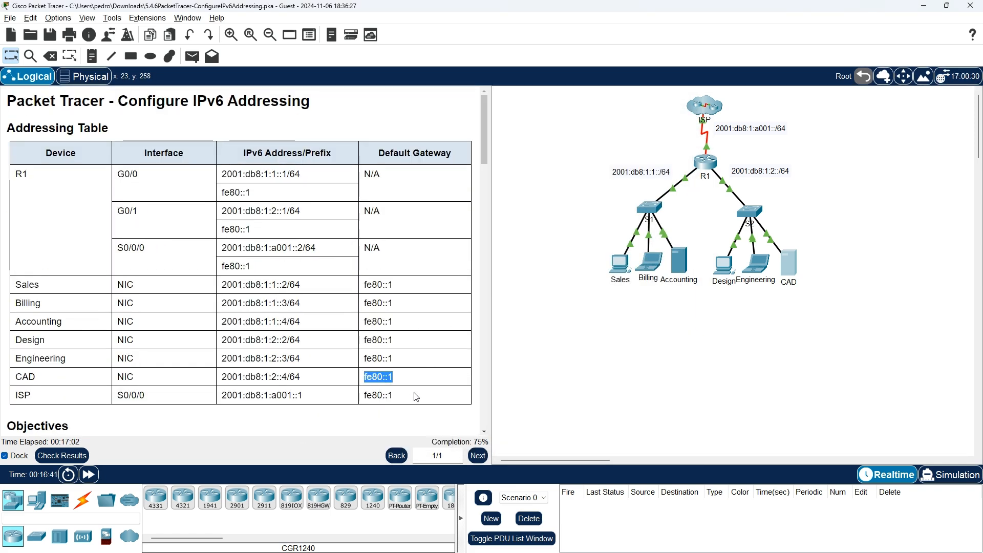
- Set the CAD server's IPv6 default gateway to fe80::1, copied from the Addressing Table, and close the IP Configuration
{"action": "right_click", "coordinate": [383, 376]}
{"action": "left_click", "coordinate": [407, 385]}
{"action": "key", "text": "alt+Tab"}
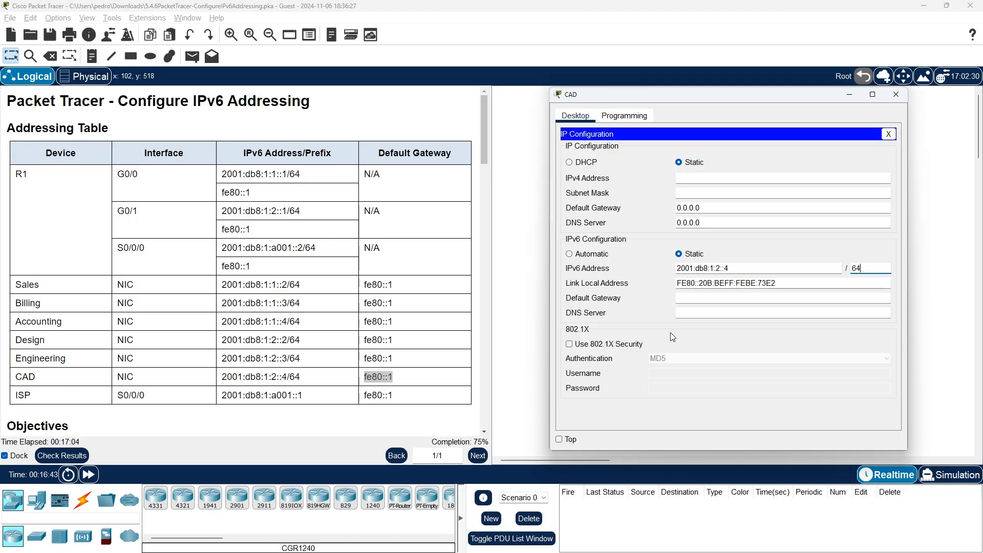
{"action": "left_click", "coordinate": [703, 297]}
{"action": "key", "text": "ctrl+v"}
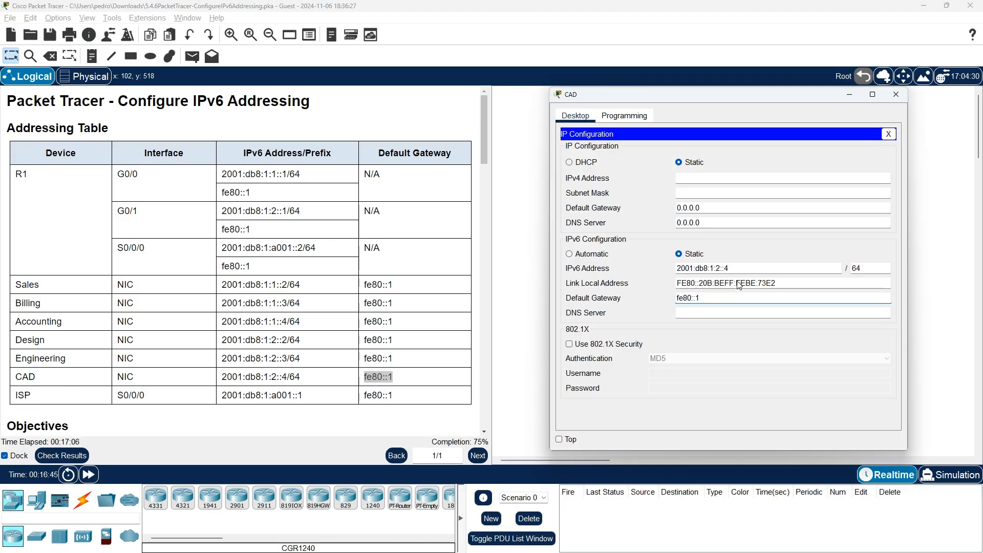
{"action": "left_click", "coordinate": [890, 134]}
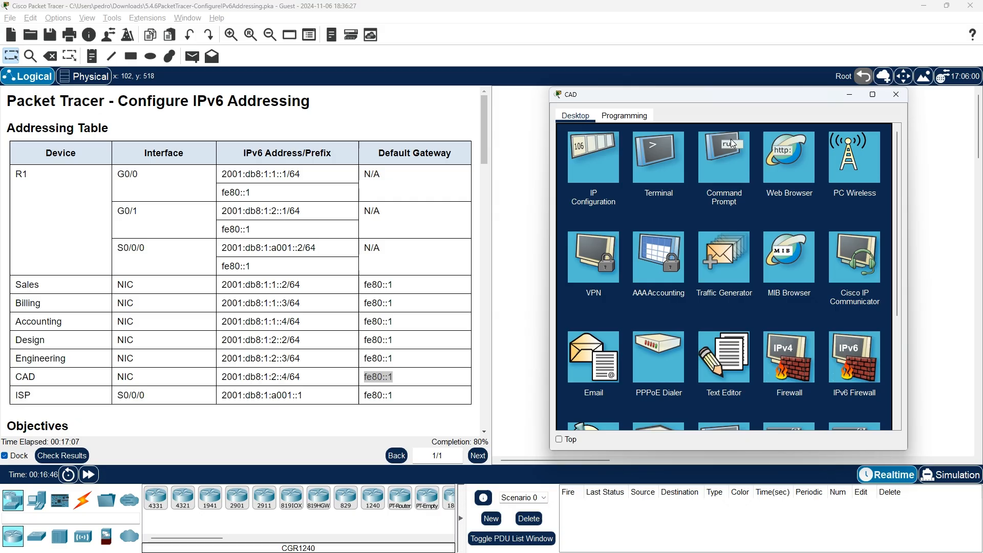
- Run ipv6config /all in the CAD server's Command Prompt and compare its IPv6 address and gateway with the Addressing Table
{"action": "left_click", "coordinate": [717, 174]}
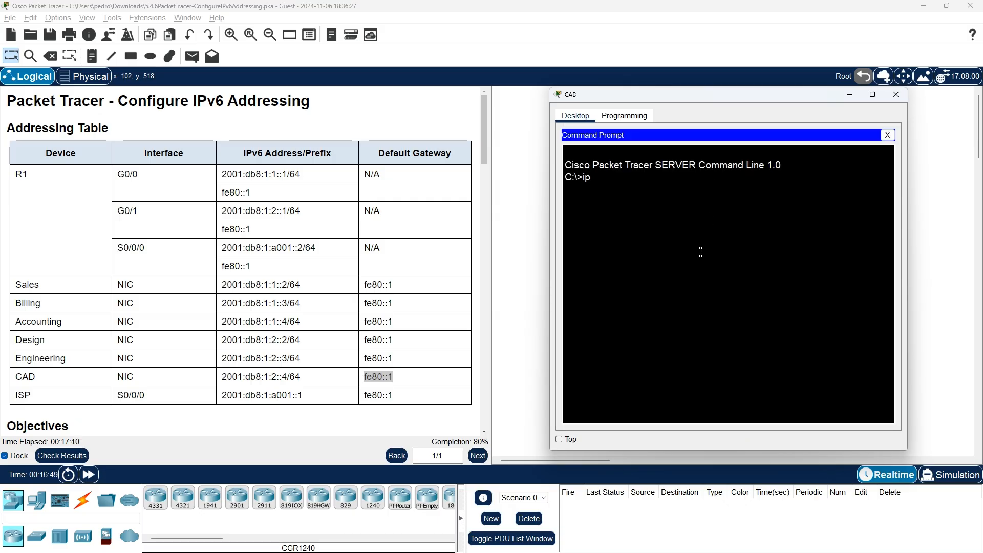
{"action": "key", "text": "BackSpace"}
{"action": "key", "text": "BackSpace"}
{"action": "type", "text": "v6config /all"}
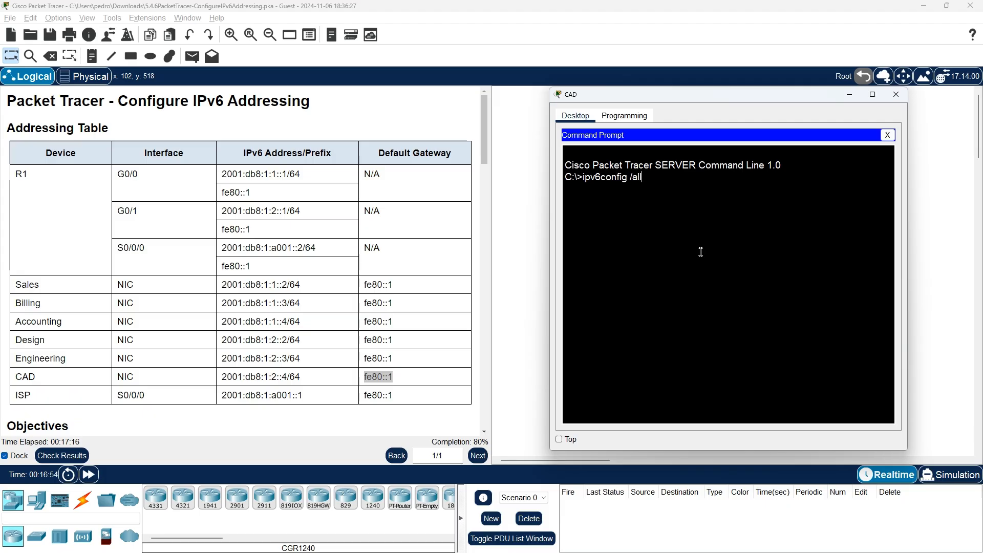
{"action": "key", "text": "Return"}
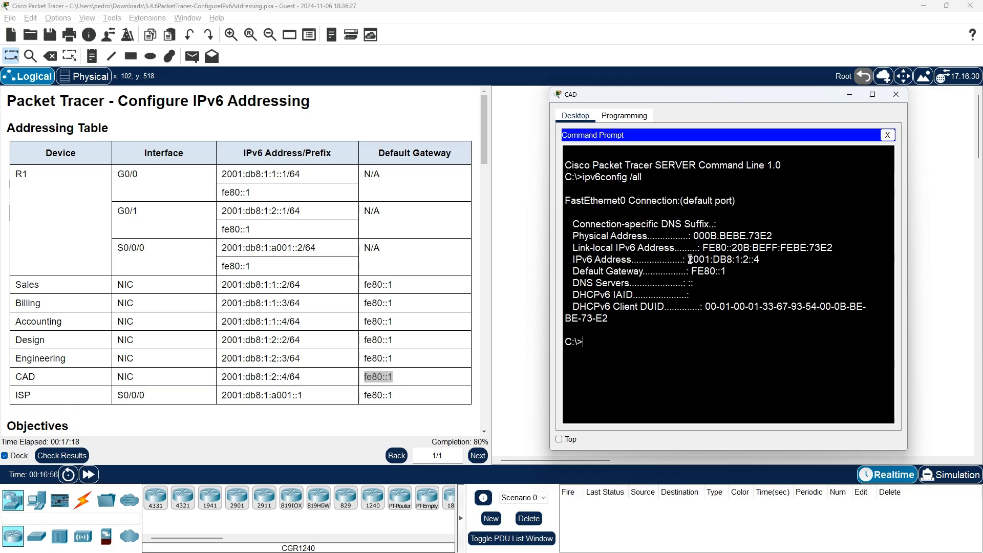
{"action": "left_click_drag", "start_coordinate": [690, 260], "coordinate": [772, 257]}
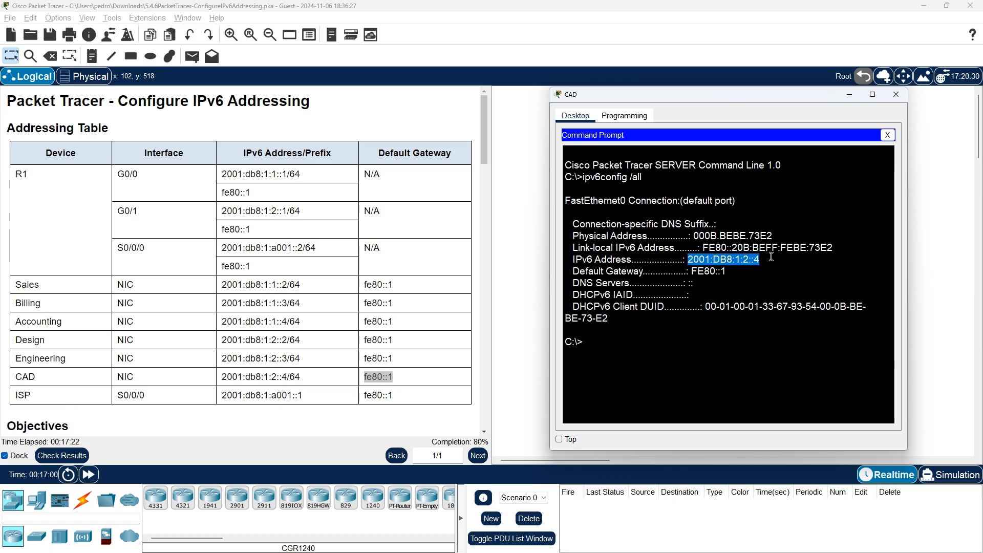
{"action": "left_click", "coordinate": [758, 284]}
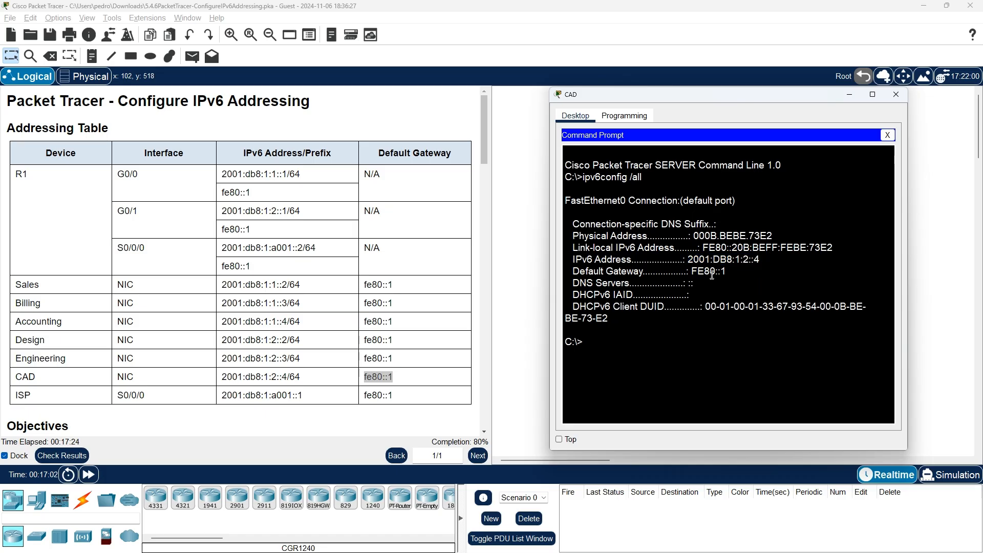
- Review the Part 3 instructions for the Sales, Billing, Engineering and Design clients, and close the CAD server's window
{"action": "scroll", "coordinate": [333, 259], "scroll_direction": "down", "scroll_amount": 15}
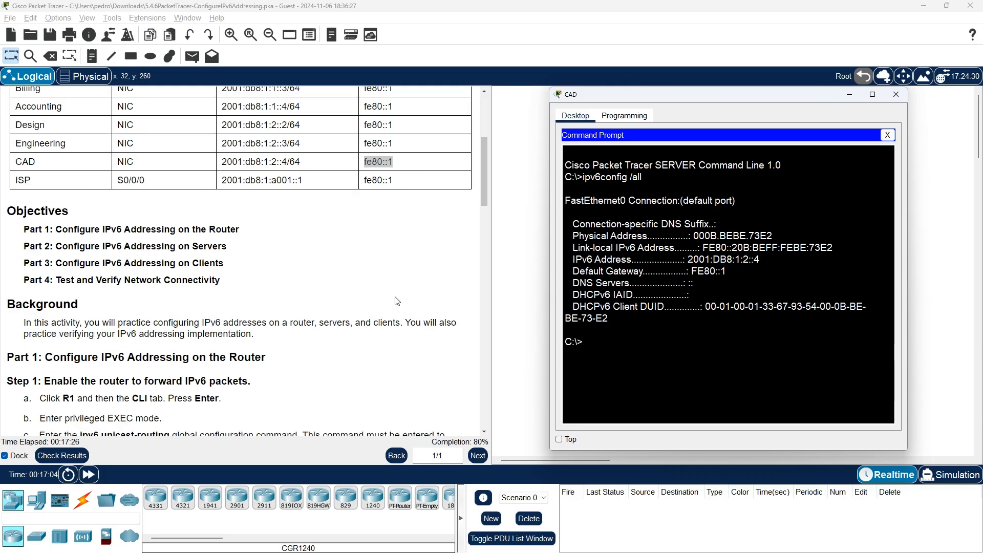
{"action": "scroll", "coordinate": [397, 300], "scroll_direction": "down", "scroll_amount": 3}
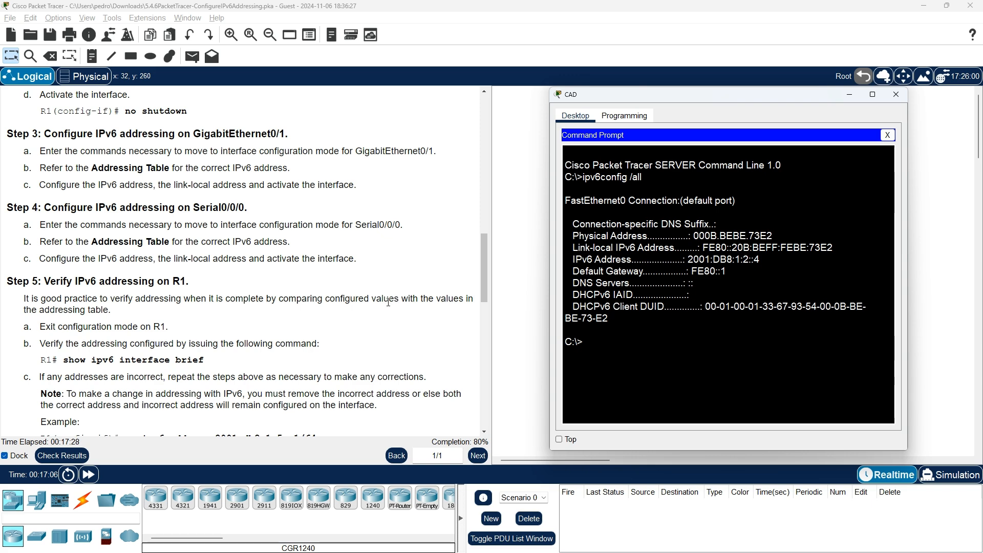
{"action": "scroll", "coordinate": [394, 301], "scroll_direction": "down", "scroll_amount": 2}
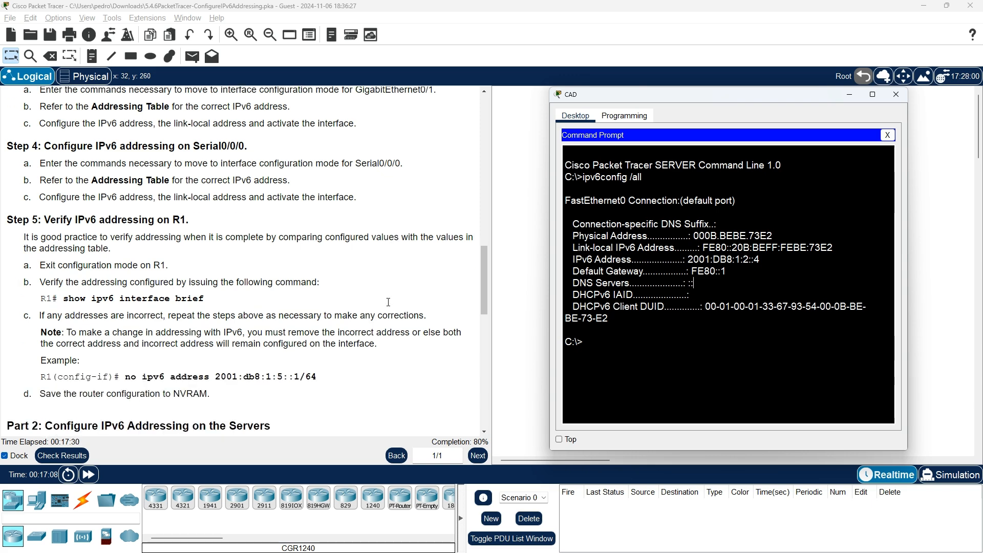
{"action": "scroll", "coordinate": [389, 302], "scroll_direction": "down", "scroll_amount": 2}
{"action": "scroll", "coordinate": [388, 302], "scroll_direction": "down", "scroll_amount": 2}
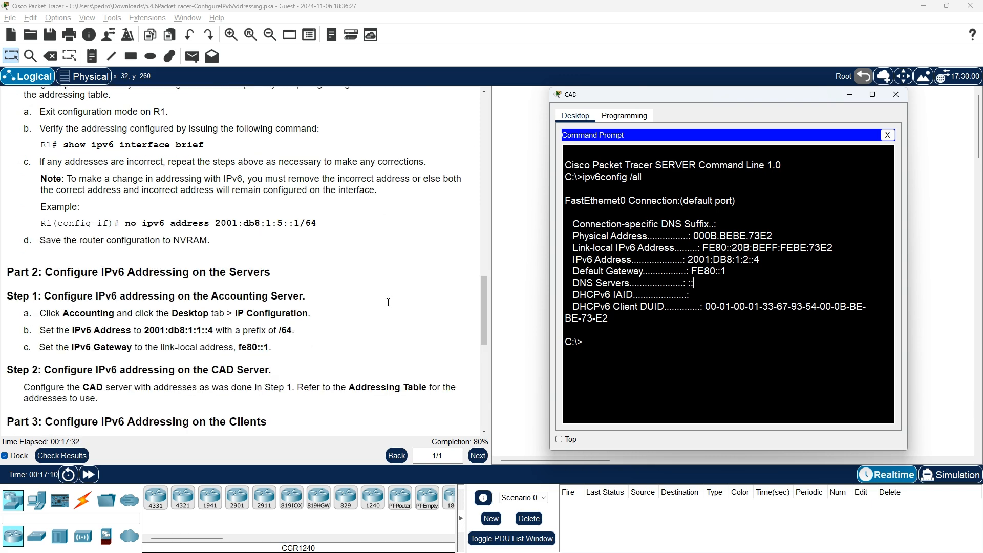
{"action": "scroll", "coordinate": [388, 303], "scroll_direction": "down", "scroll_amount": 2}
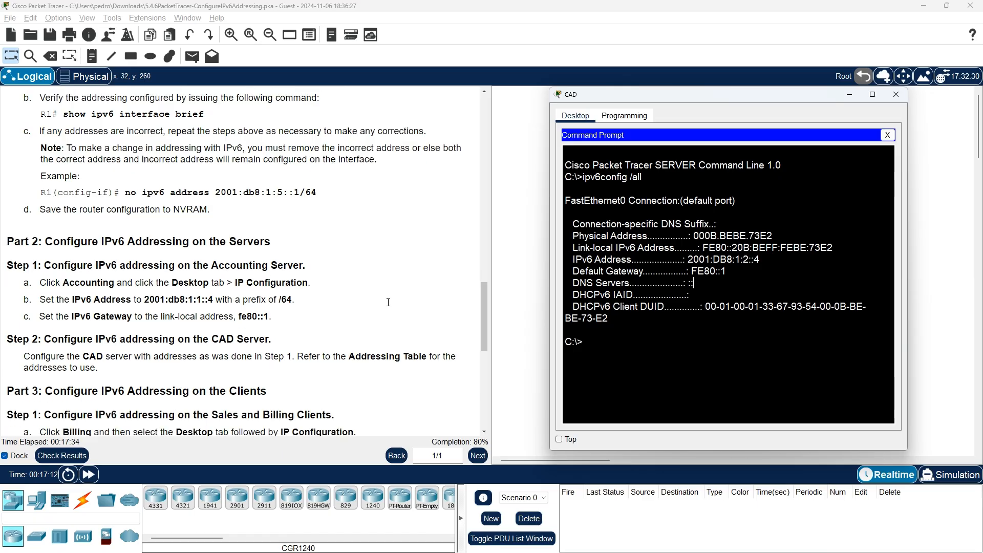
{"action": "scroll", "coordinate": [388, 303], "scroll_direction": "down", "scroll_amount": 3}
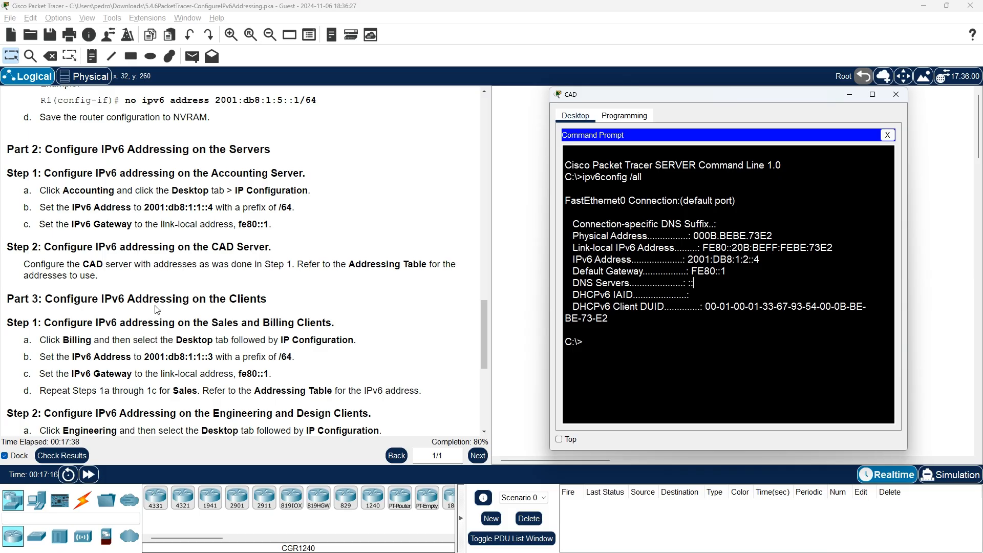
{"action": "scroll", "coordinate": [159, 310], "scroll_direction": "down", "scroll_amount": 1}
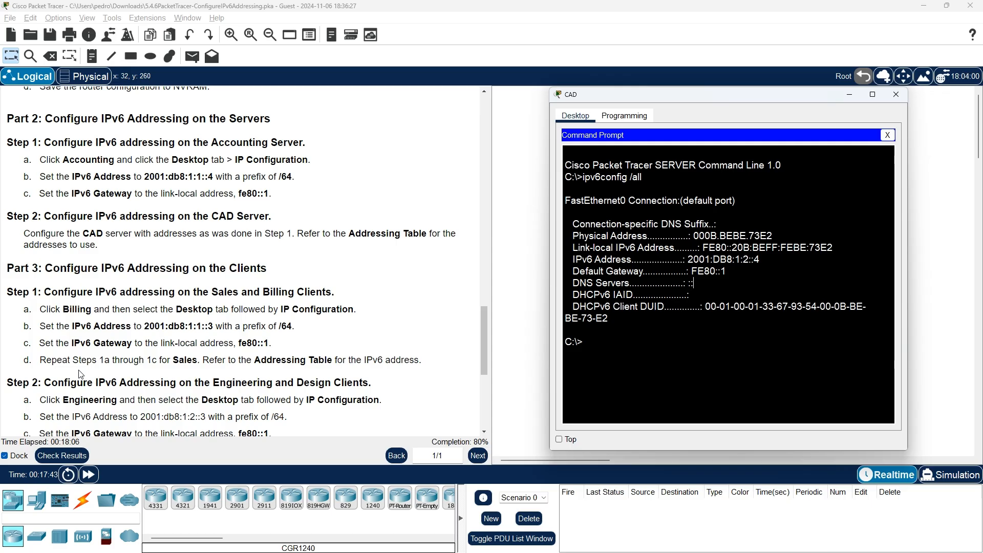
{"action": "scroll", "coordinate": [82, 376], "scroll_direction": "down", "scroll_amount": 2}
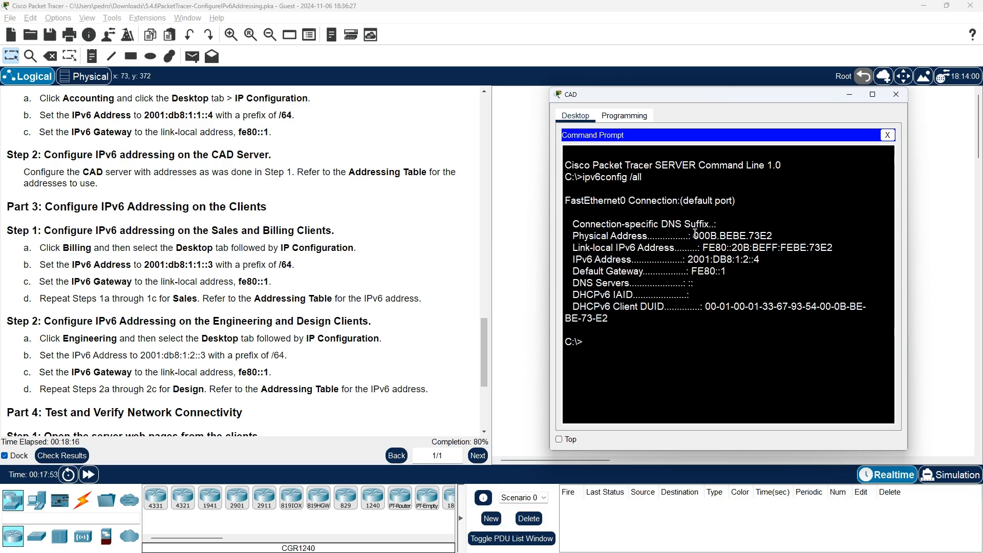
{"action": "left_click", "coordinate": [905, 93]}
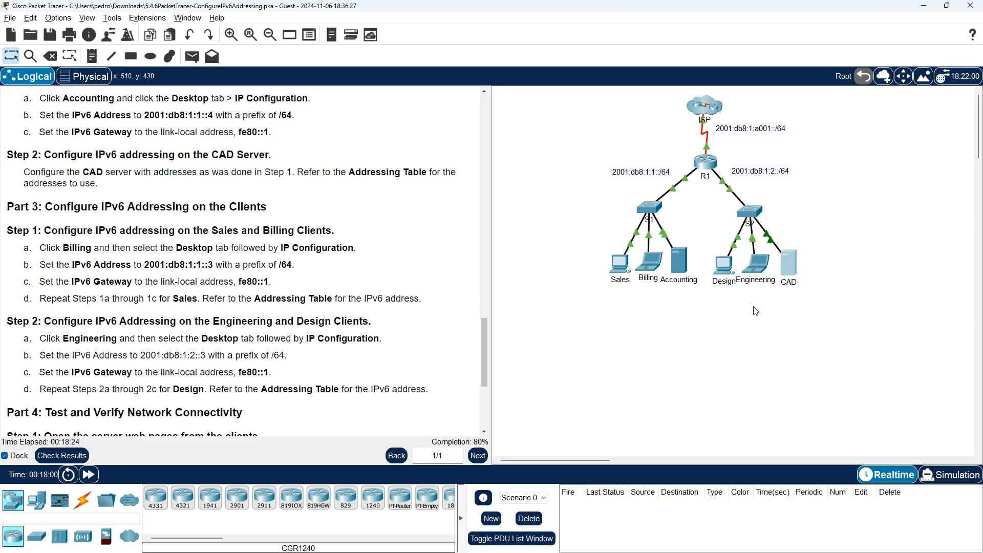
- Set the Billing client's IPv6 address to 2001:db8:1:1::3, copied from the Part 3 Step 1 instructions
{"action": "left_click", "coordinate": [653, 259]}
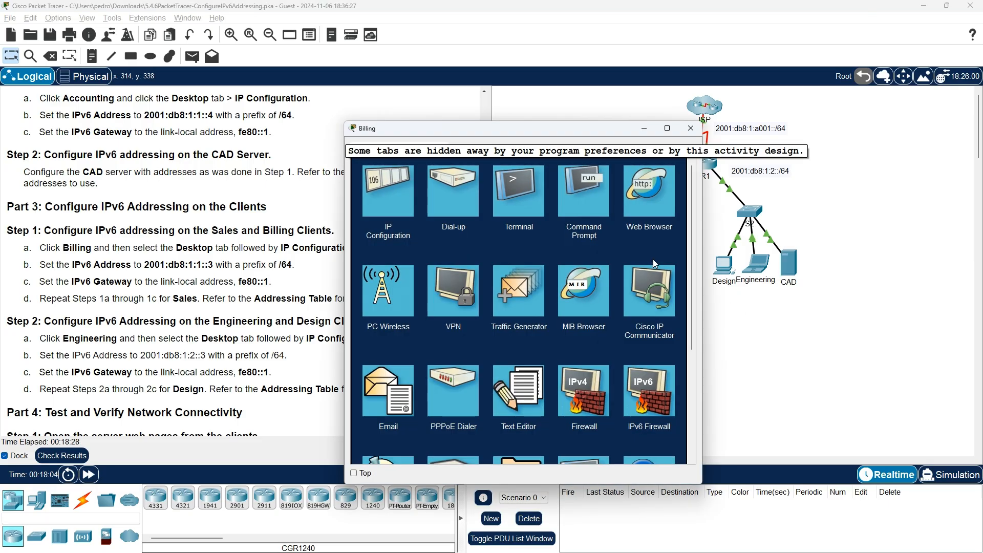
{"action": "left_click", "coordinate": [391, 209]}
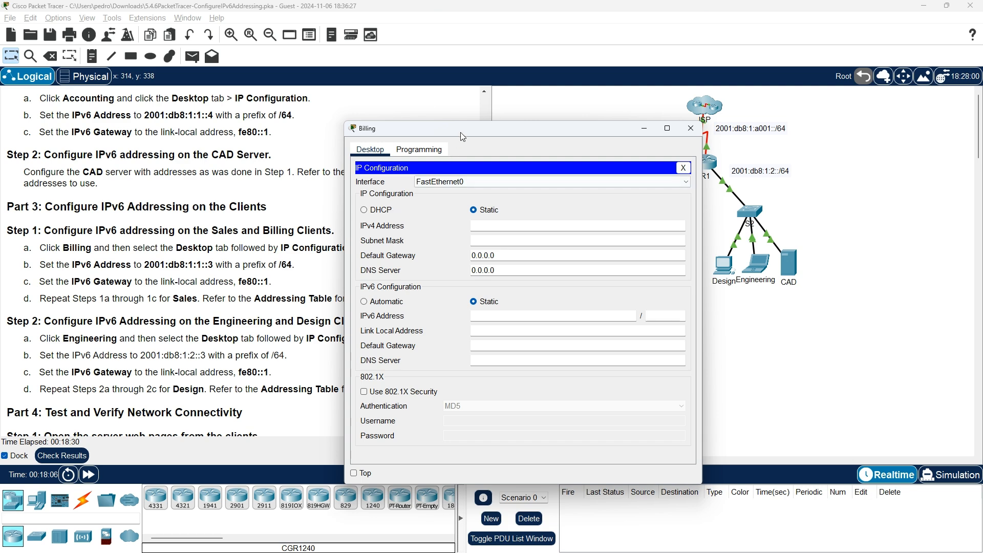
{"action": "left_click_drag", "start_coordinate": [463, 135], "coordinate": [641, 121]}
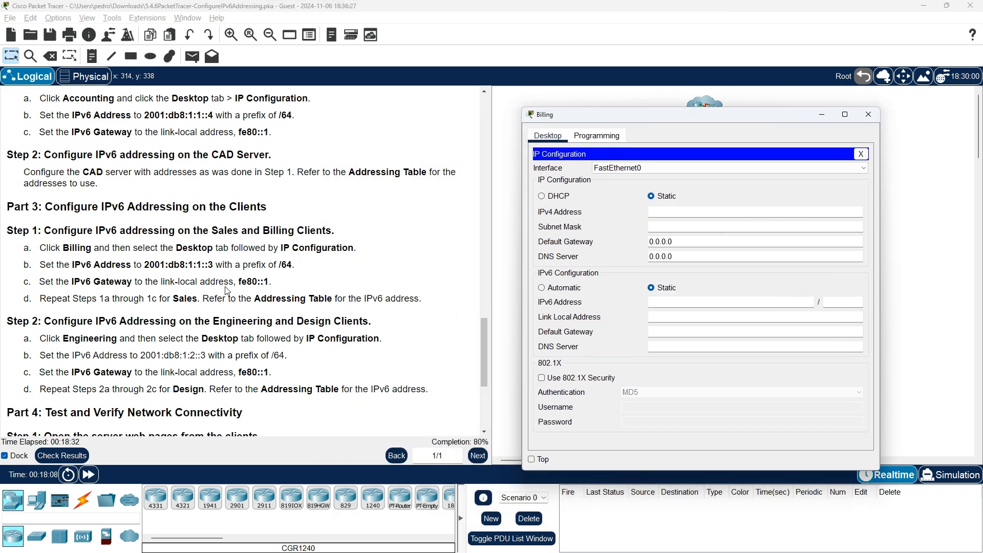
{"action": "left_click", "coordinate": [146, 263]}
{"action": "left_click_drag", "start_coordinate": [144, 264], "coordinate": [210, 264]}
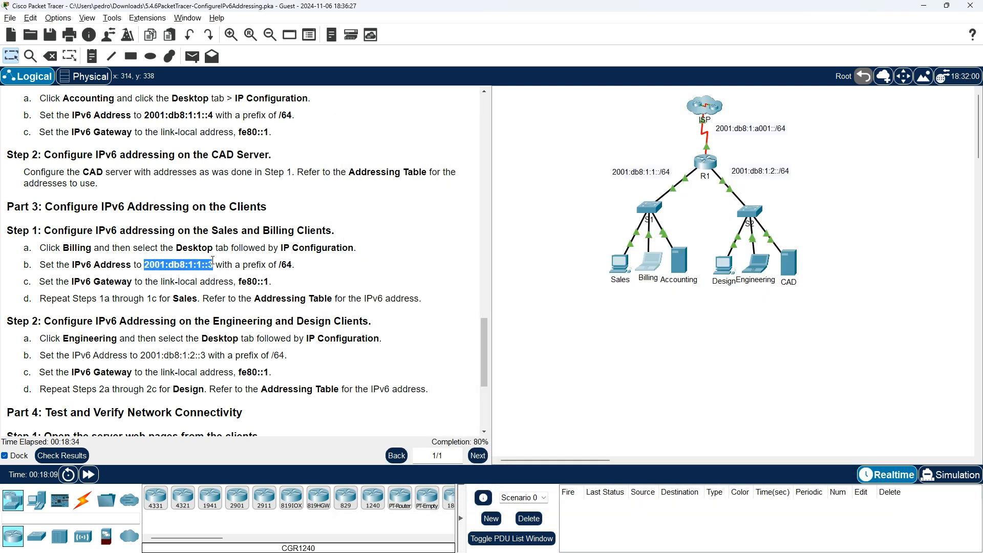
{"action": "right_click", "coordinate": [210, 265]}
{"action": "left_click", "coordinate": [234, 269]}
{"action": "key", "text": "alt+Tab"}
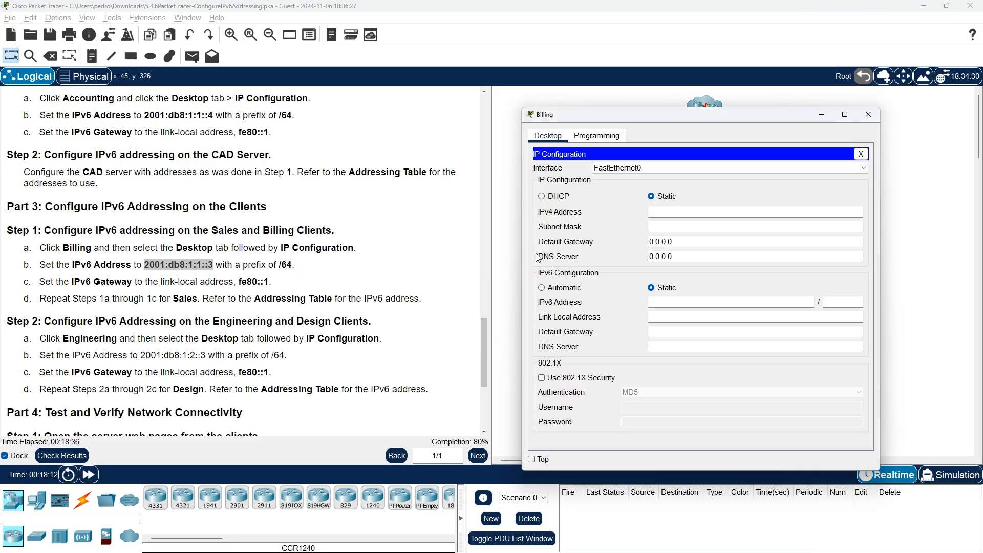
{"action": "right_click", "coordinate": [675, 304]}
{"action": "left_click", "coordinate": [719, 359]}
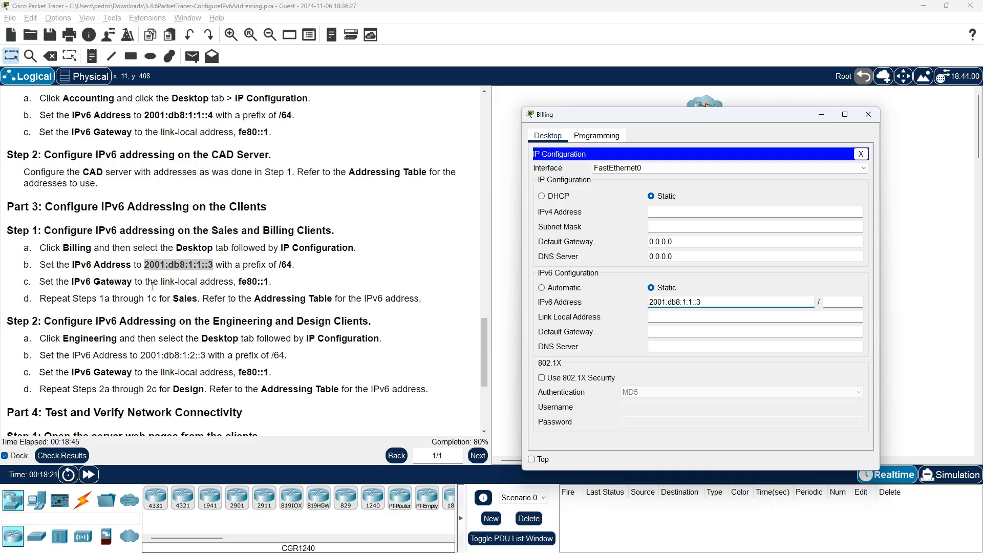
- Copy fe80::1 from the gateway instruction in Part 3 Step 1 and enter it as Billing's Link Local Address
{"action": "left_click_drag", "start_coordinate": [239, 281], "coordinate": [269, 281]}
{"action": "right_click", "coordinate": [267, 283]}
{"action": "left_click", "coordinate": [286, 288]}
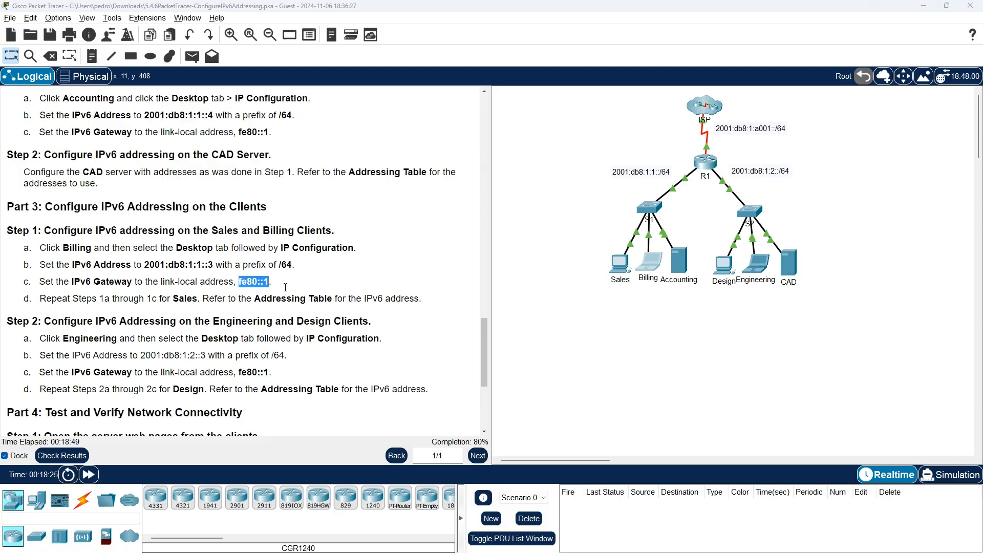
{"action": "key", "text": "alt+Tab"}
{"action": "left_click", "coordinate": [661, 314]}
{"action": "right_click", "coordinate": [668, 318]}
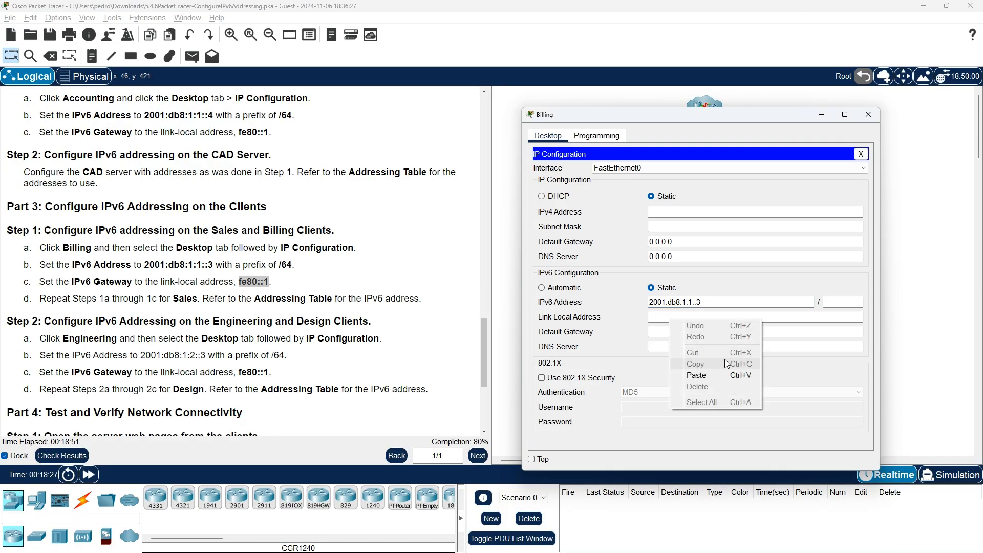
{"action": "left_click", "coordinate": [712, 373]}
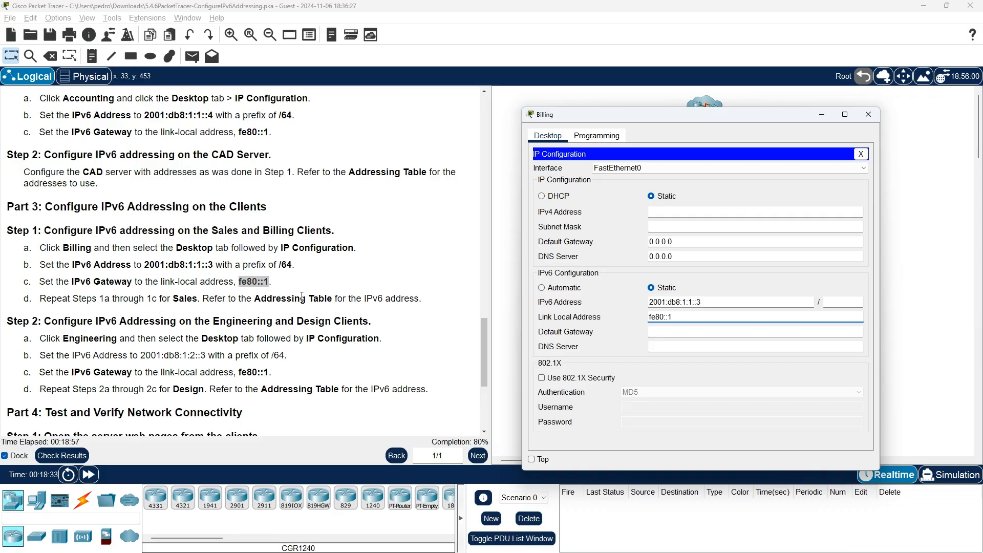
- Set the prefix length of Billing's IPv6 address to 64 and close the Billing window
{"action": "left_click", "coordinate": [828, 302]}
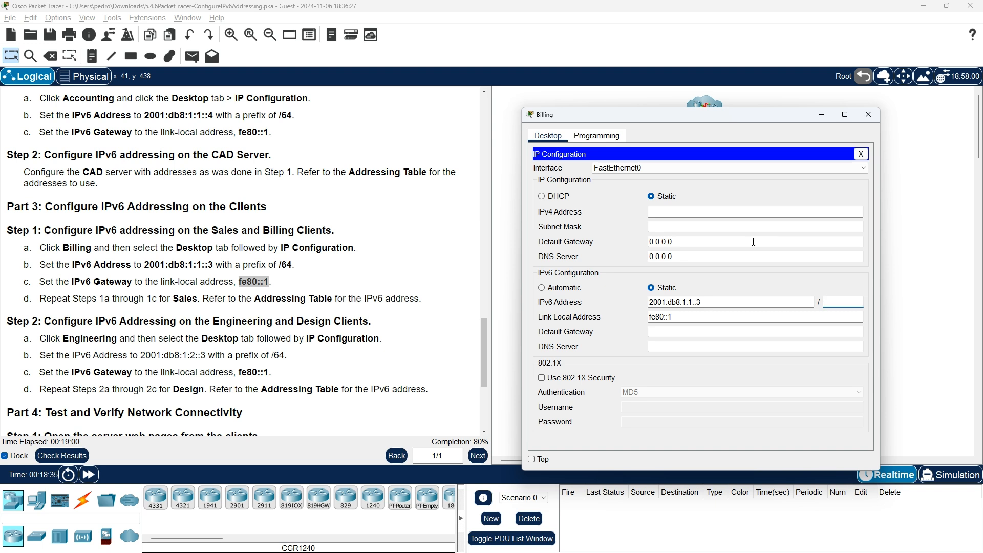
{"action": "type", "text": "64"}
{"action": "left_click", "coordinate": [868, 114]}
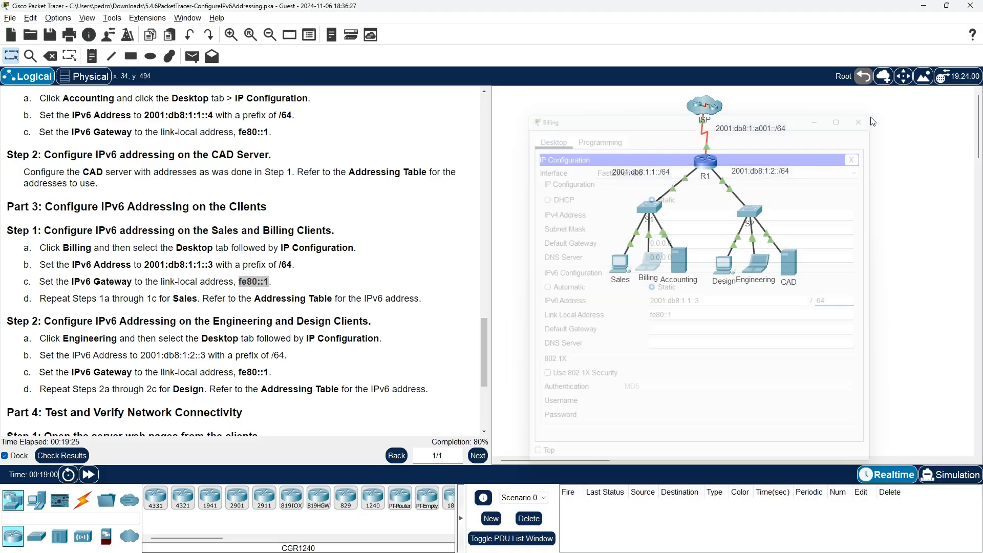
- Open the Sales client's IP Configuration and set its Link Local Address to fe80::1
{"action": "left_click", "coordinate": [618, 270]}
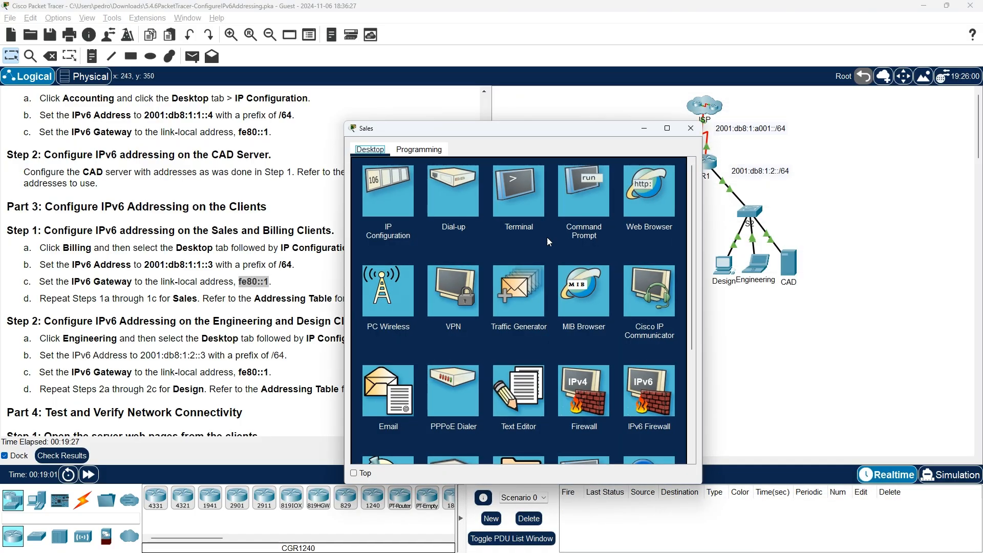
{"action": "left_click", "coordinate": [392, 210]}
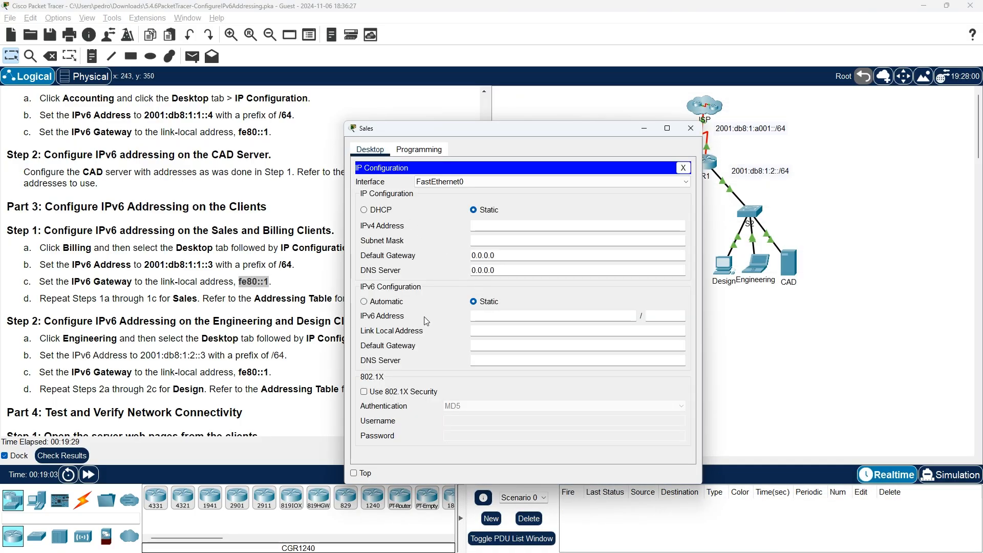
{"action": "right_click", "coordinate": [502, 331]}
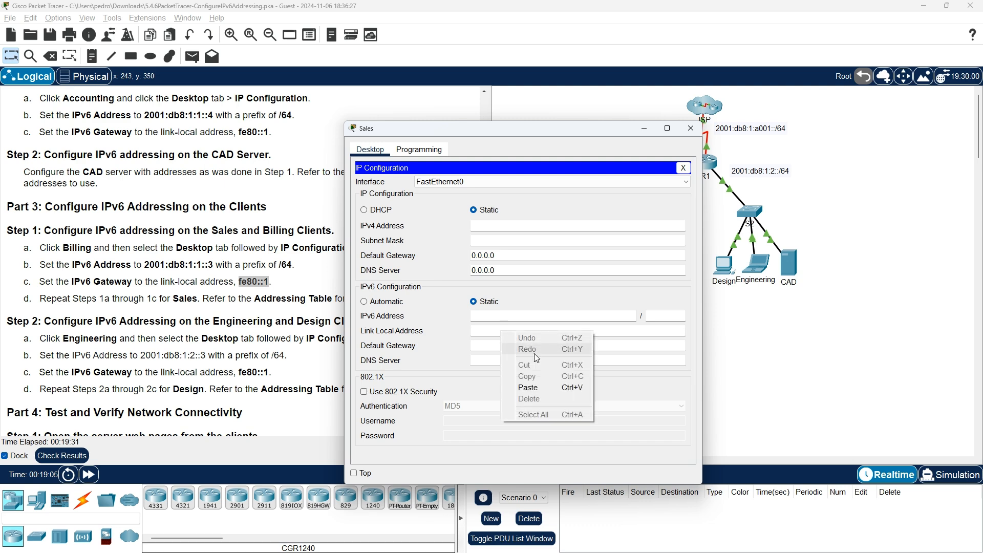
{"action": "left_click", "coordinate": [547, 389]}
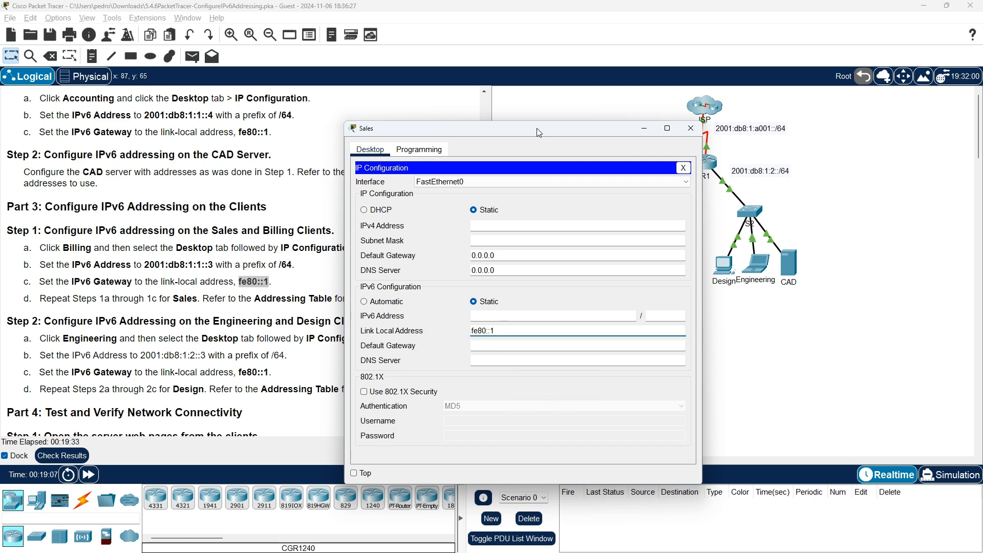
- Copy the Sales IPv6 address 2001:db8:1:1::2 from the Addressing Table, keeping the Sales window clear of the table
{"action": "left_click_drag", "start_coordinate": [538, 128], "coordinate": [727, 112]}
{"action": "left_click_drag", "start_coordinate": [486, 353], "coordinate": [509, 156]}
{"action": "key", "text": "alt+Tab"}
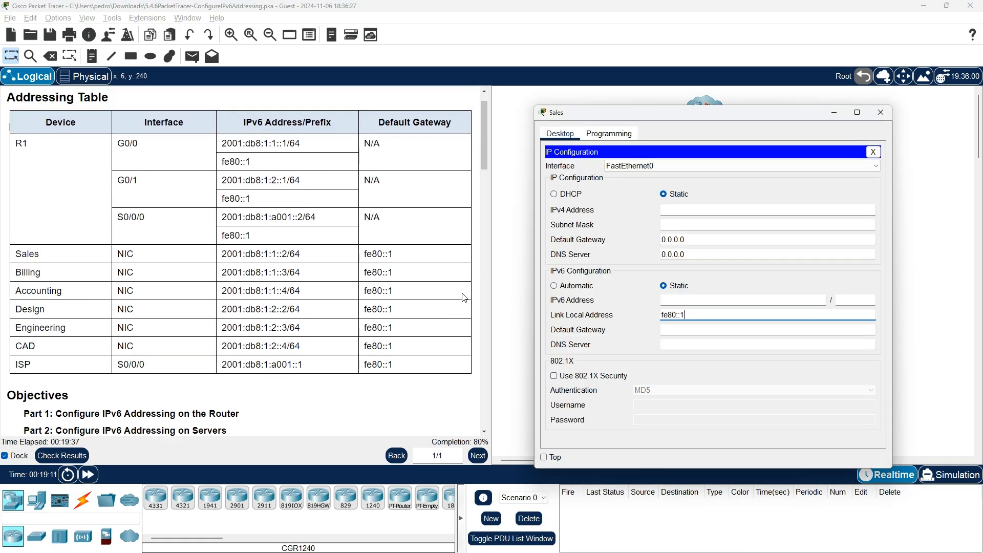
{"action": "left_click_drag", "start_coordinate": [287, 254], "coordinate": [221, 255]}
{"action": "right_click", "coordinate": [234, 256]}
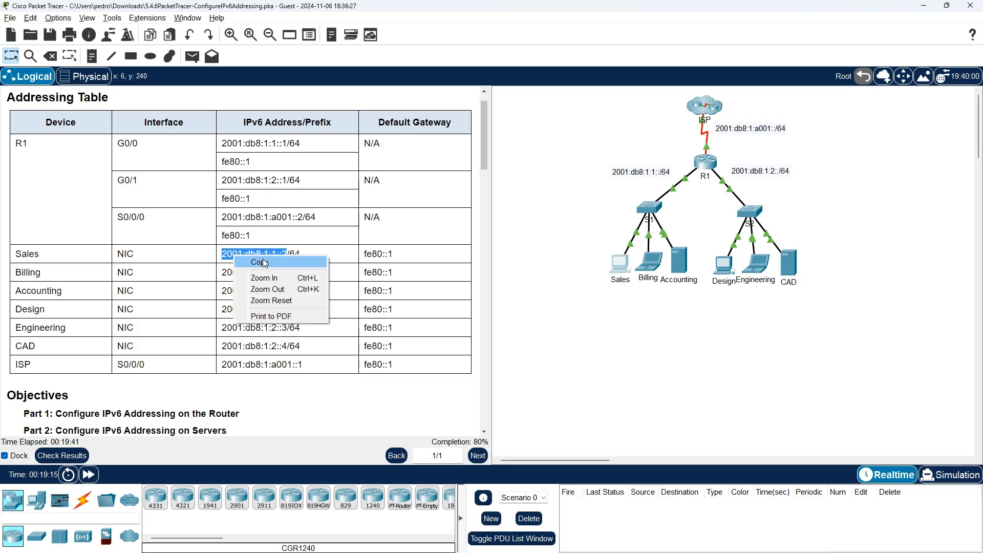
{"action": "left_click", "coordinate": [265, 262]}
- Set the Sales client's IPv6 address to the copied 2001:db8:1:1::2 with prefix length 64 and close its IP Configuration
{"action": "key", "text": "alt+Tab"}
{"action": "left_click", "coordinate": [669, 299]}
{"action": "right_click", "coordinate": [672, 302]}
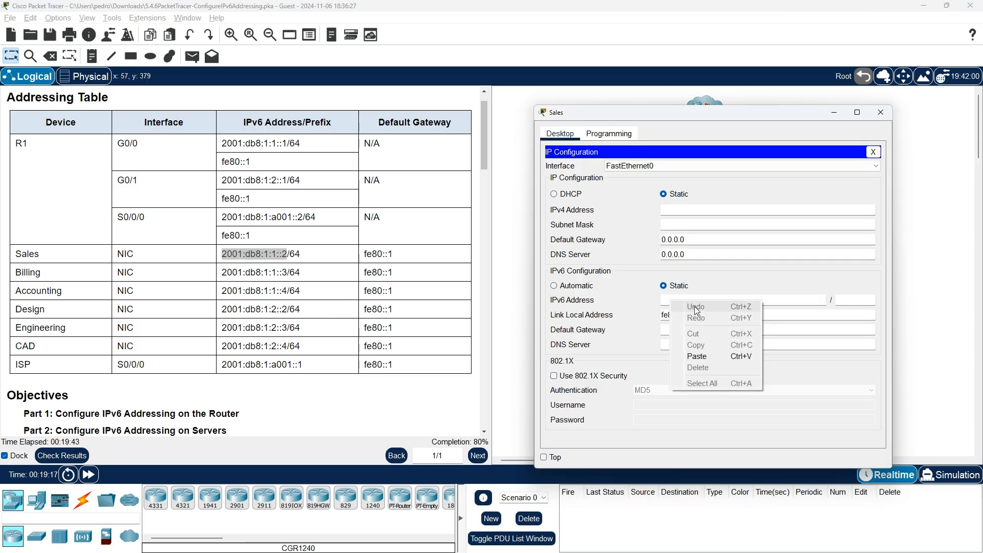
{"action": "left_click", "coordinate": [714, 353]}
{"action": "left_click", "coordinate": [855, 301]}
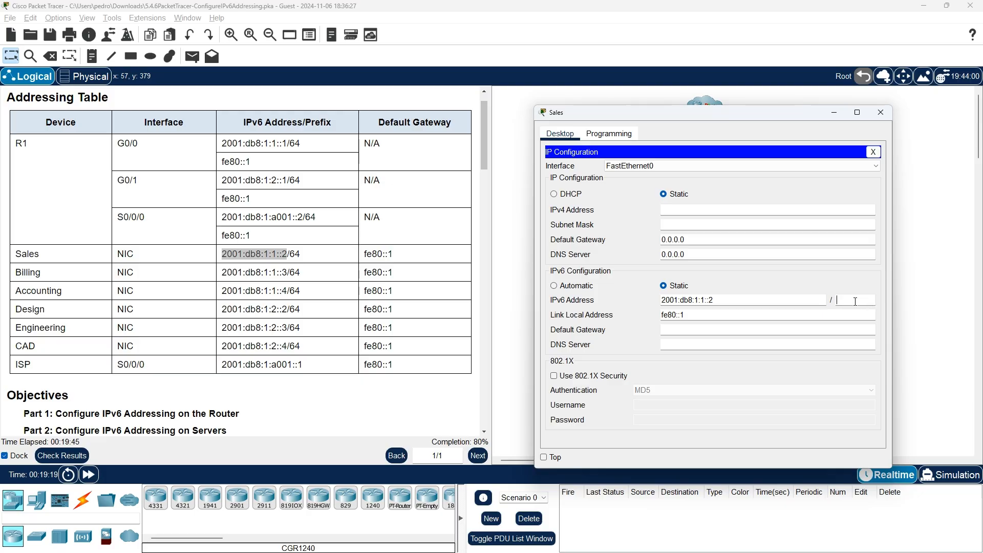
{"action": "type", "text": "64"}
{"action": "left_click", "coordinate": [873, 152]}
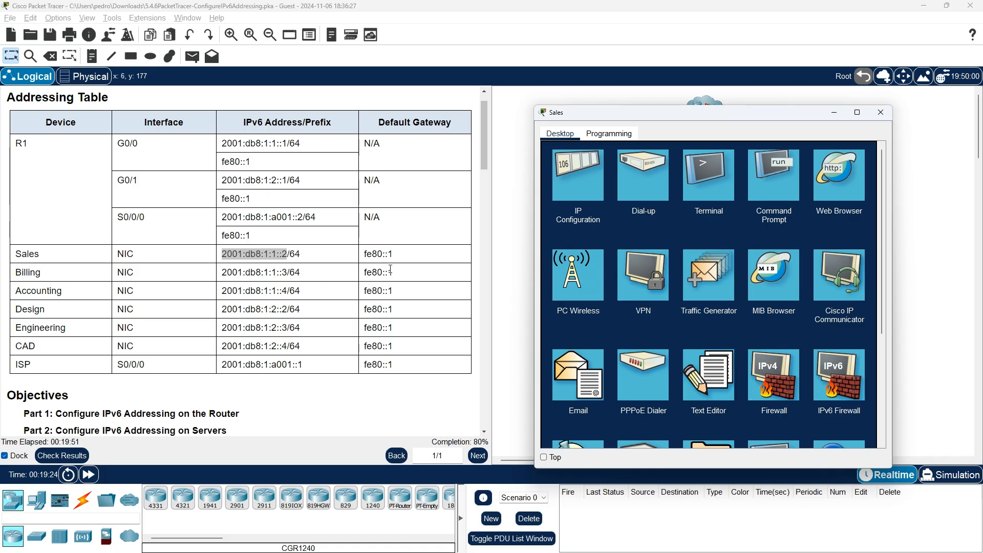
- Find the Engineering instructions in Part 3 Step 2 and open the Engineering client's IP Configuration beside them
{"action": "scroll", "coordinate": [405, 266], "scroll_direction": "down", "scroll_amount": 15}
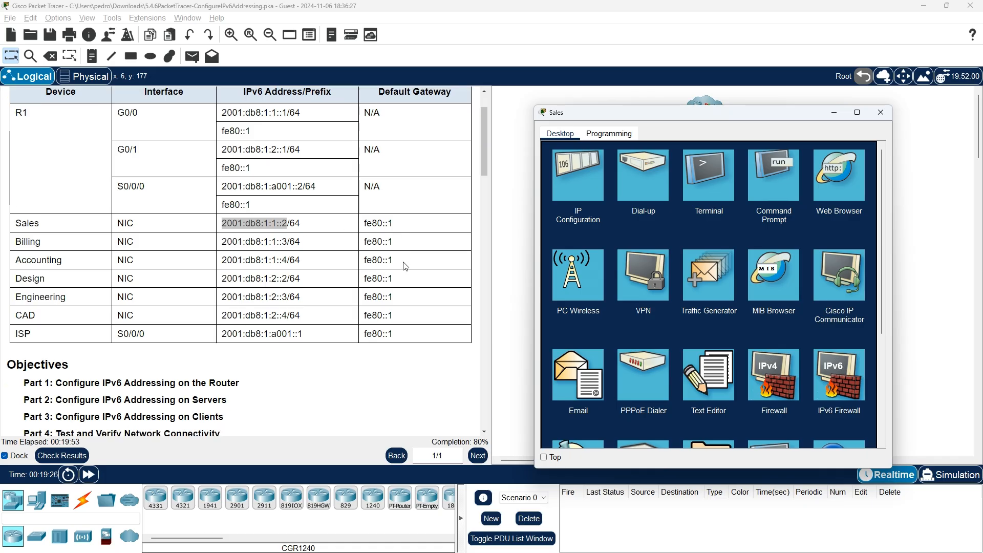
{"action": "scroll", "coordinate": [405, 270], "scroll_direction": "down", "scroll_amount": 12}
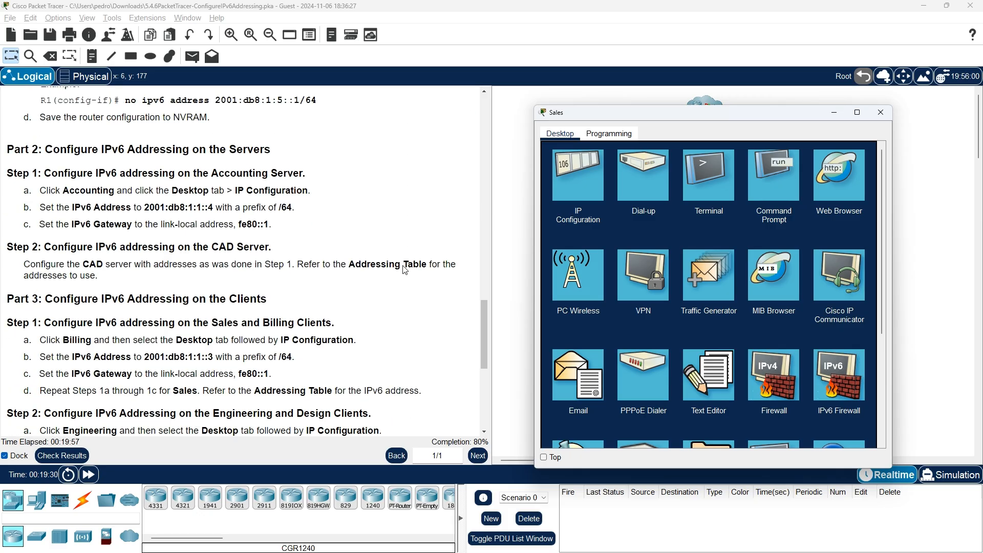
{"action": "scroll", "coordinate": [405, 270], "scroll_direction": "down", "scroll_amount": 3}
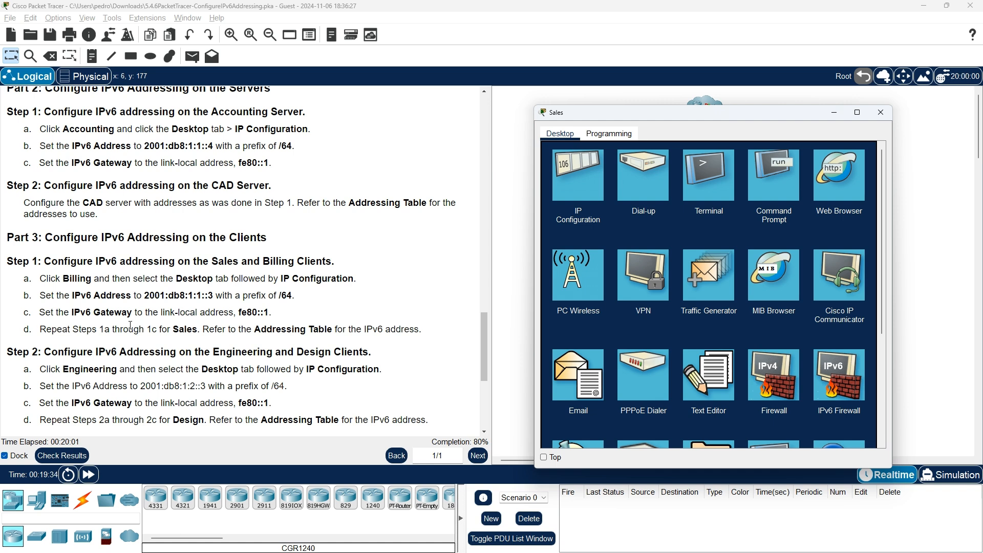
{"action": "scroll", "coordinate": [280, 313], "scroll_direction": "down", "scroll_amount": 3}
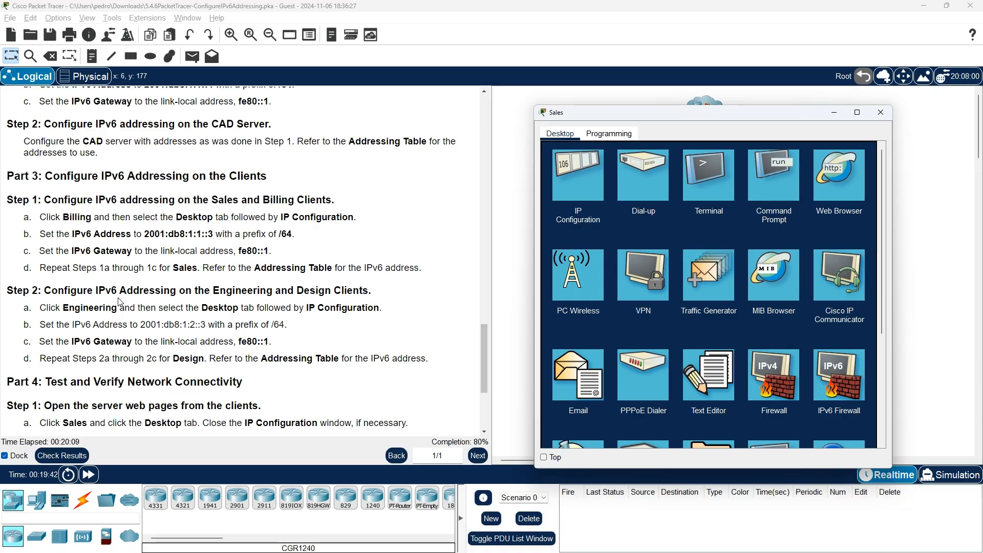
{"action": "left_click", "coordinate": [147, 302]}
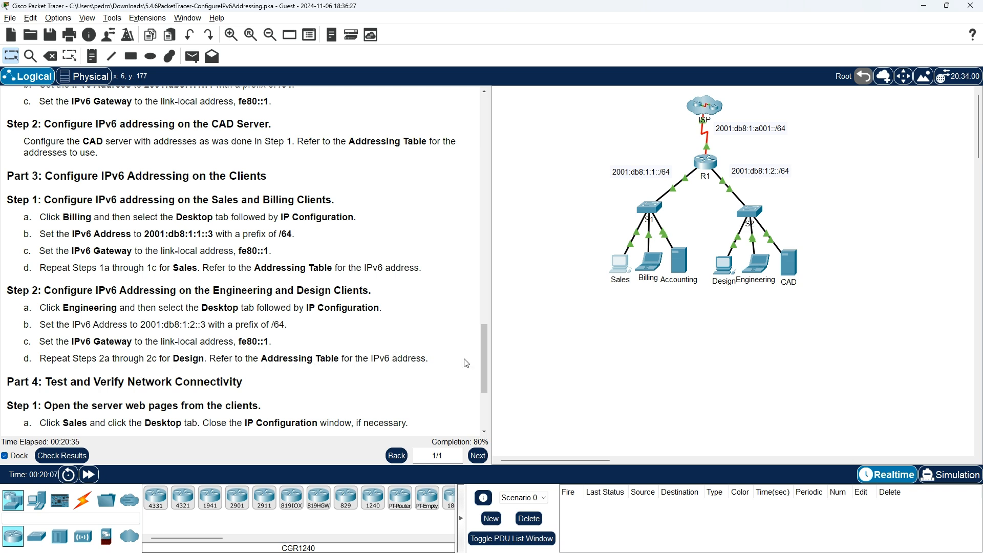
{"action": "left_click", "coordinate": [753, 266]}
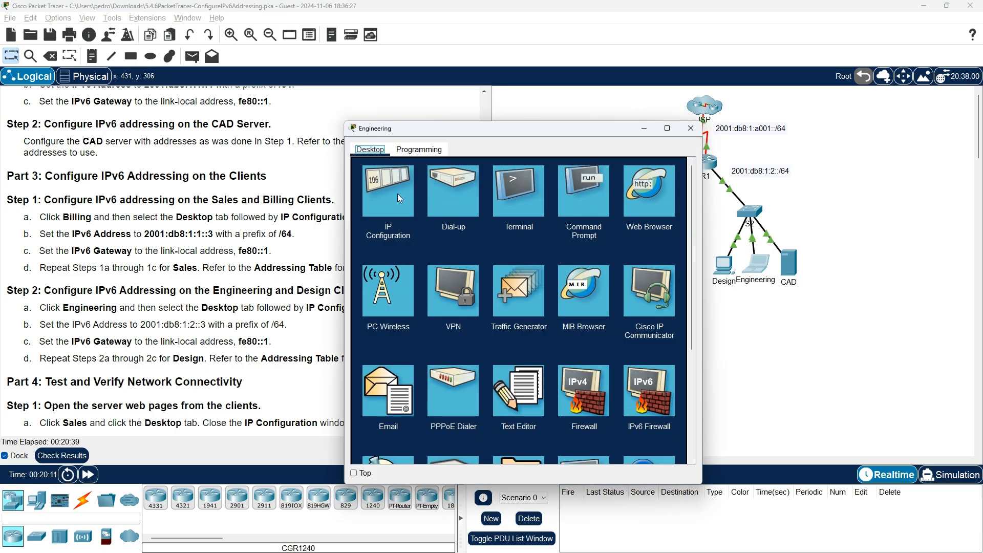
{"action": "left_click", "coordinate": [397, 193]}
{"action": "left_click_drag", "start_coordinate": [505, 133], "coordinate": [653, 105]}
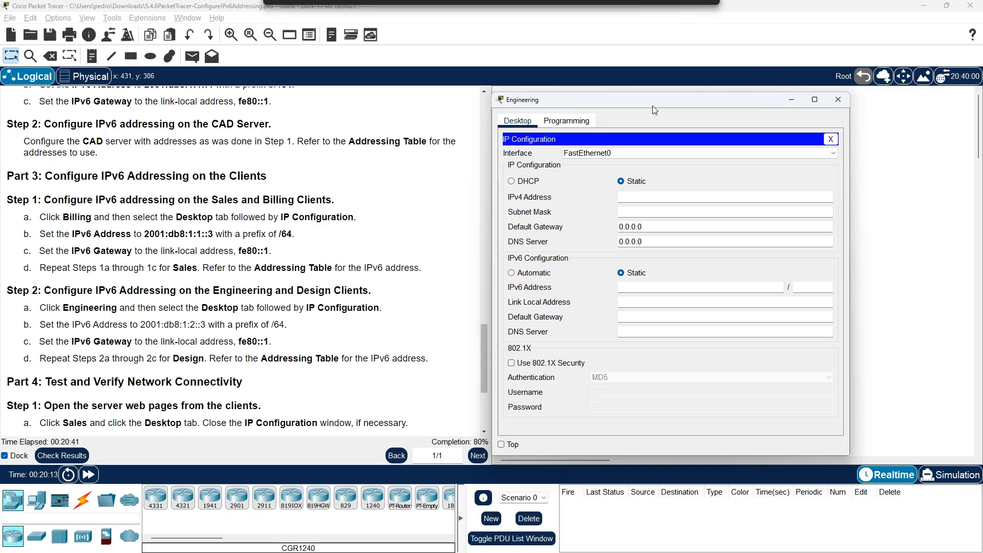
- Try to set Engineering's IPv6 address to 2001:db8:1:2::3 with prefix length 64, copying the address from the instructions
{"action": "left_click_drag", "start_coordinate": [138, 325], "coordinate": [205, 325]}
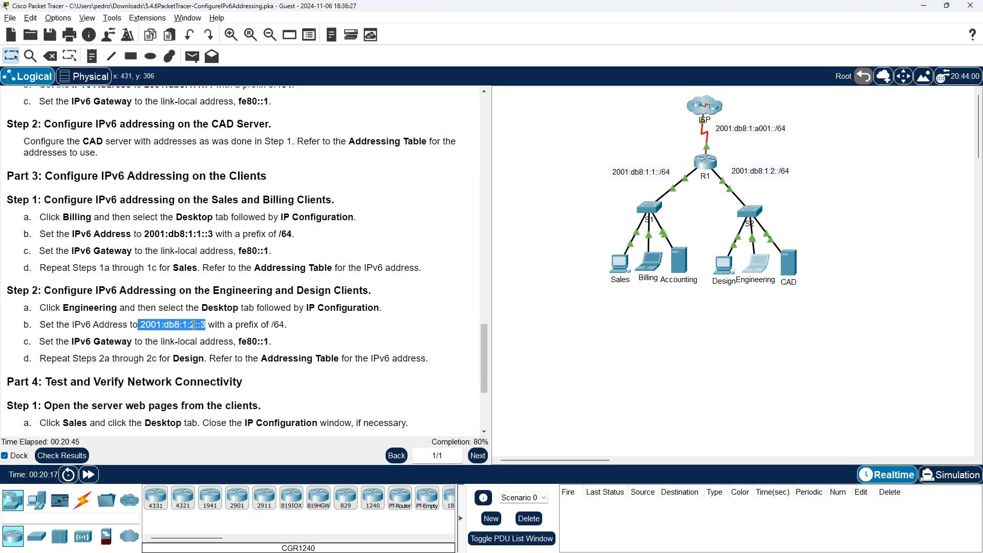
{"action": "right_click", "coordinate": [194, 327]}
{"action": "left_click", "coordinate": [219, 333]}
{"action": "key", "text": "alt+Tab"}
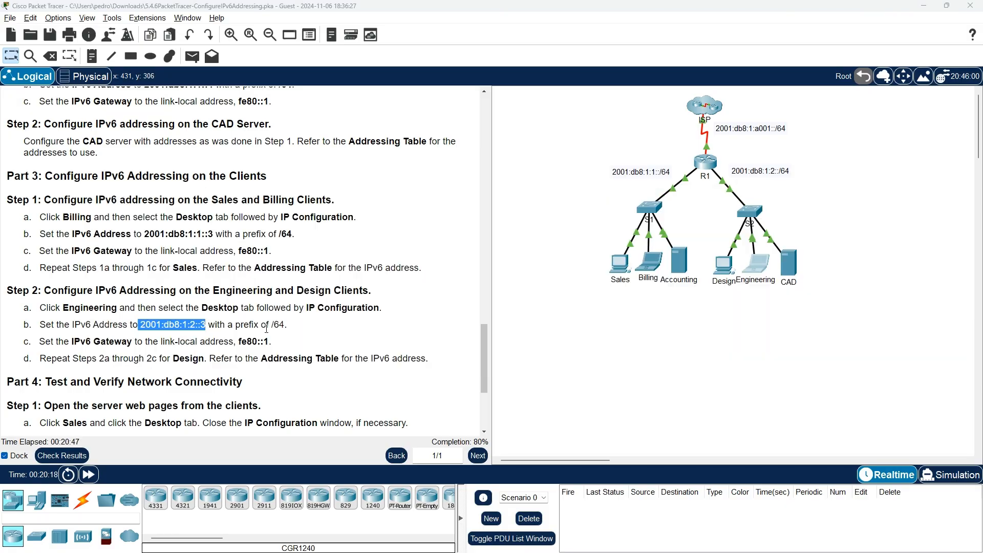
{"action": "right_click", "coordinate": [639, 286]}
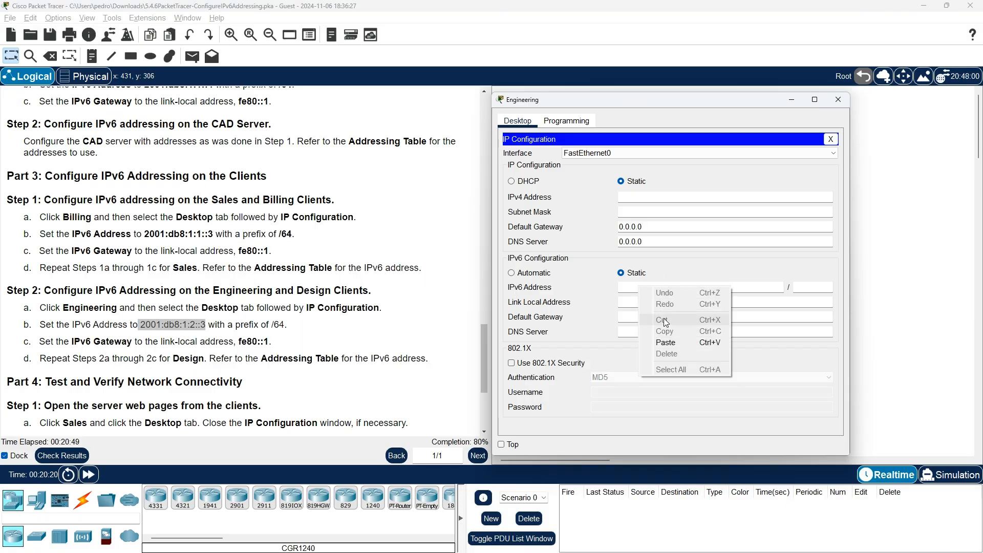
{"action": "left_click", "coordinate": [666, 340]}
{"action": "key", "text": "Tab"}
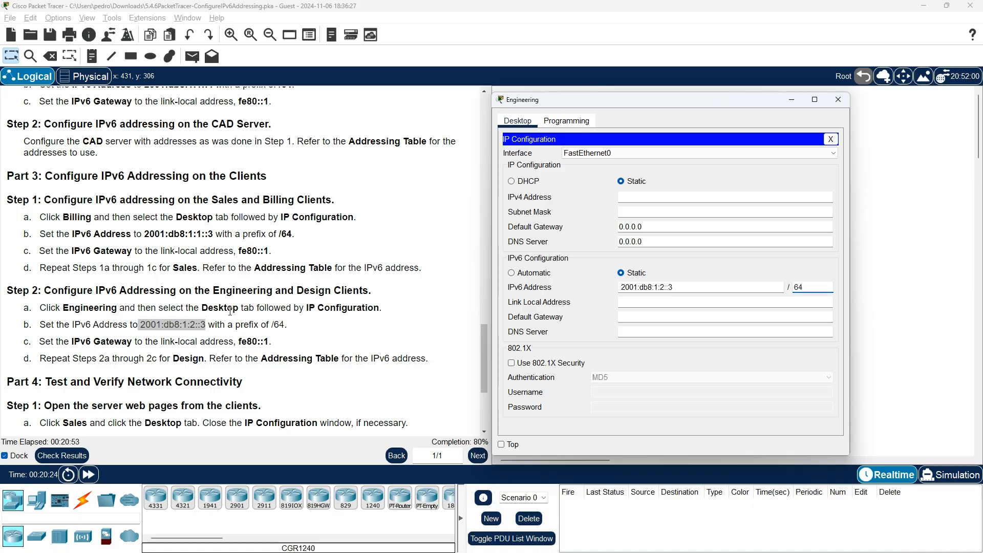
{"action": "left_click", "coordinate": [240, 341]}
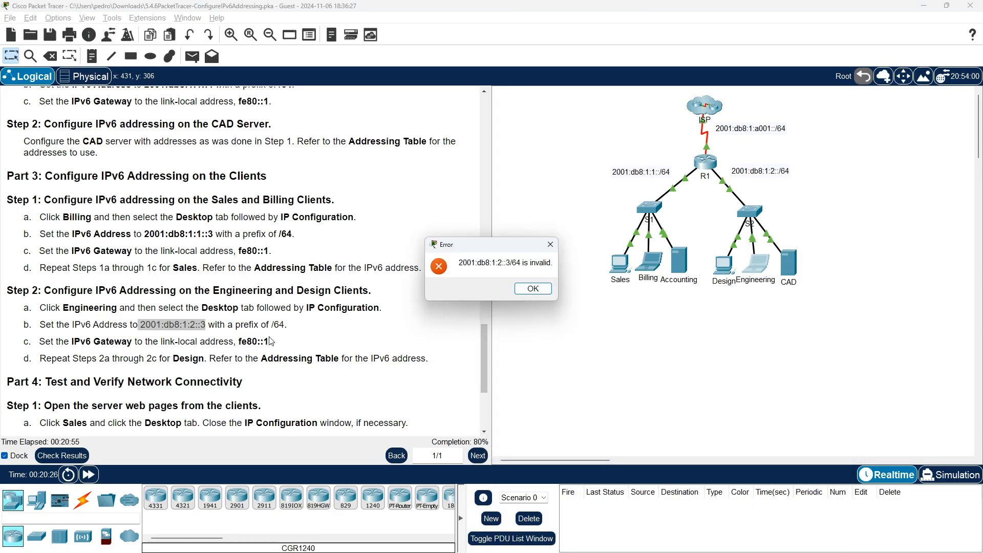
{"action": "key", "text": "Return"}
{"action": "left_click", "coordinate": [242, 349]}
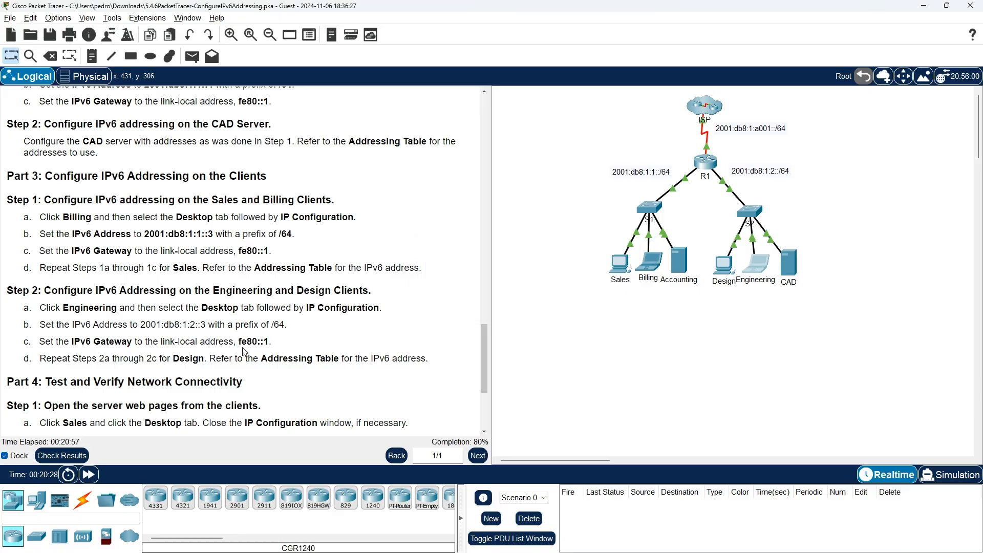
- Copy the gateway value fe80::1 from Part 3 Step 2 and enter it as Engineering's link-local address
{"action": "left_click_drag", "start_coordinate": [239, 342], "coordinate": [275, 342]}
{"action": "right_click", "coordinate": [258, 339]}
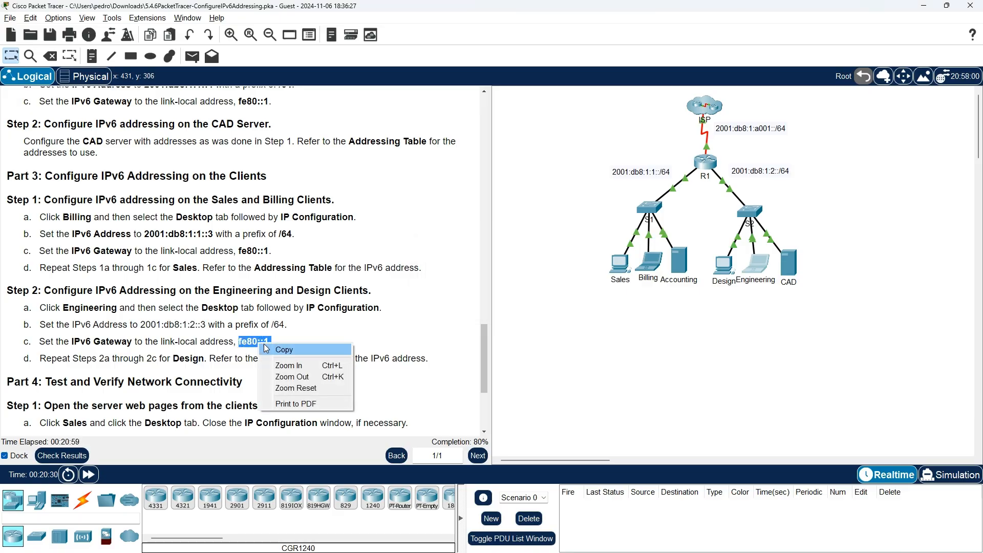
{"action": "left_click", "coordinate": [284, 347]}
{"action": "key", "text": "alt+Tab"}
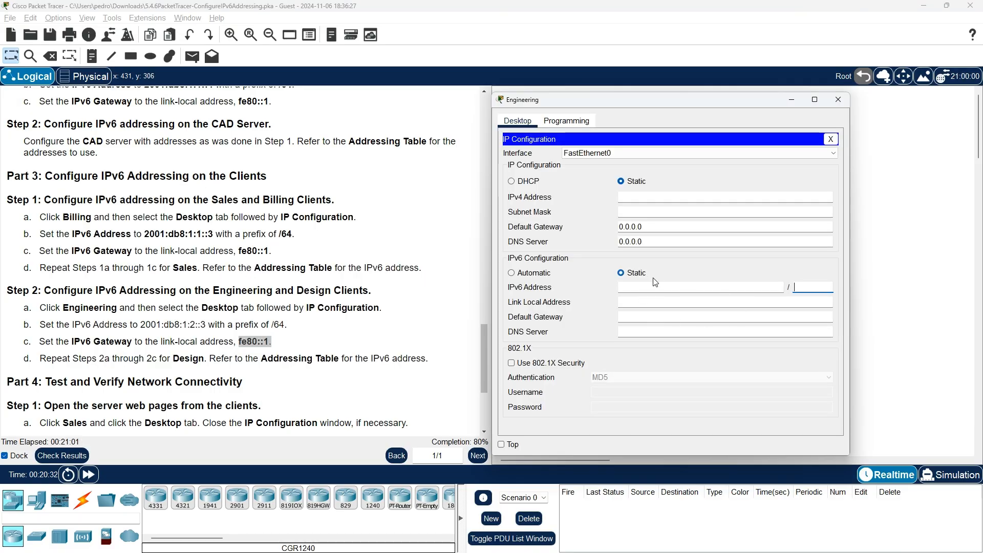
{"action": "left_click", "coordinate": [631, 303]}
{"action": "right_click", "coordinate": [631, 304]}
{"action": "left_click", "coordinate": [662, 347]}
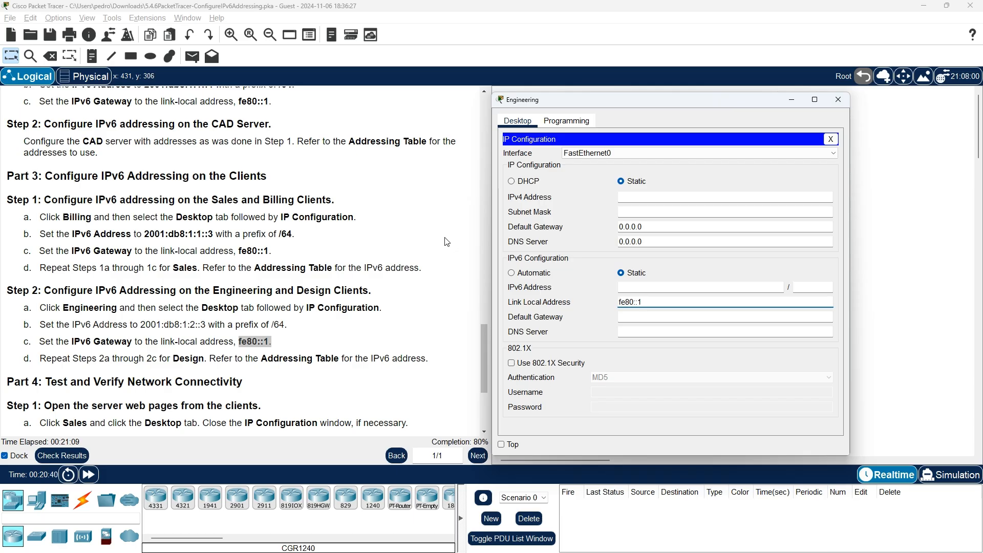
- Set Engineering's IPv6 address to 2001:db8:1:2::3 with prefix length 64, copying the address from the instructions, and close the client's window
{"action": "left_click", "coordinate": [203, 326]}
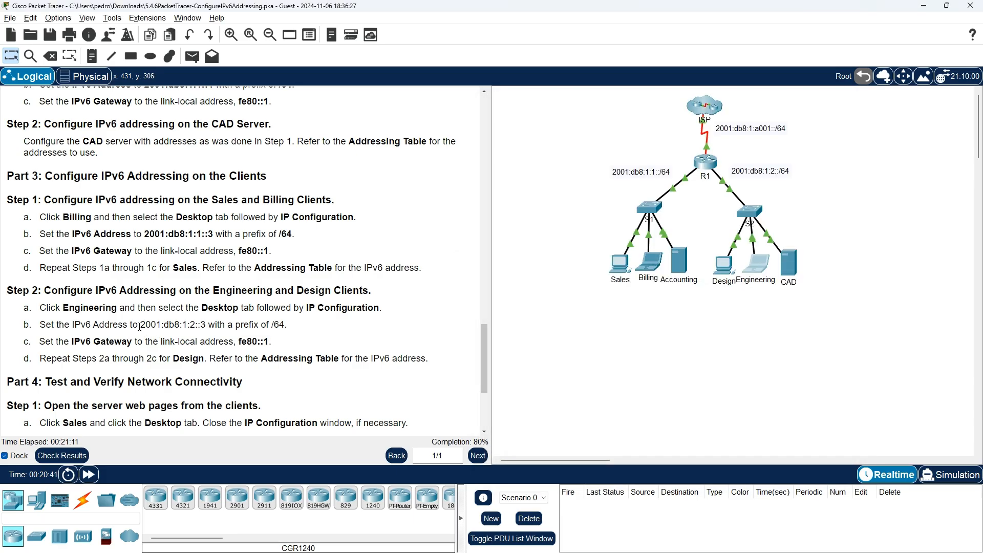
{"action": "left_click_drag", "start_coordinate": [139, 326], "coordinate": [202, 325]}
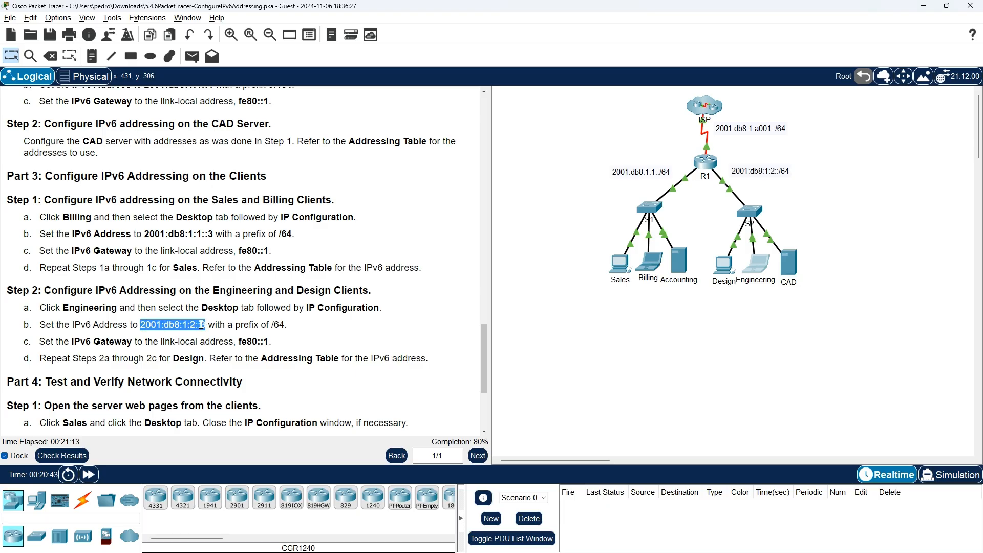
{"action": "right_click", "coordinate": [202, 324]}
{"action": "left_click", "coordinate": [228, 333]}
{"action": "key", "text": "alt+Tab"}
{"action": "left_click", "coordinate": [635, 287]}
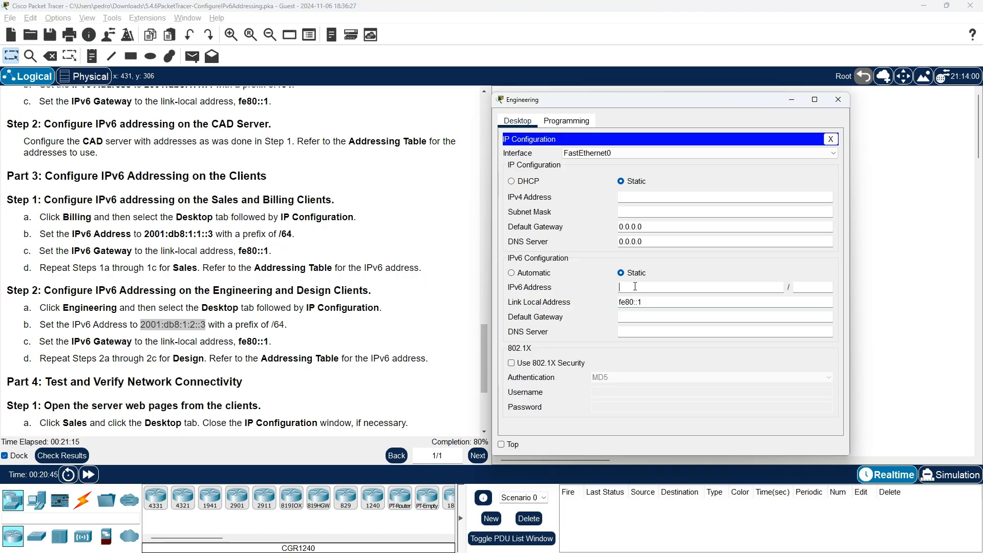
{"action": "right_click", "coordinate": [635, 287]}
{"action": "left_click", "coordinate": [675, 339]}
{"action": "left_click", "coordinate": [807, 286]}
{"action": "type", "text": "64"}
{"action": "left_click", "coordinate": [831, 139]}
{"action": "left_click", "coordinate": [839, 100]}
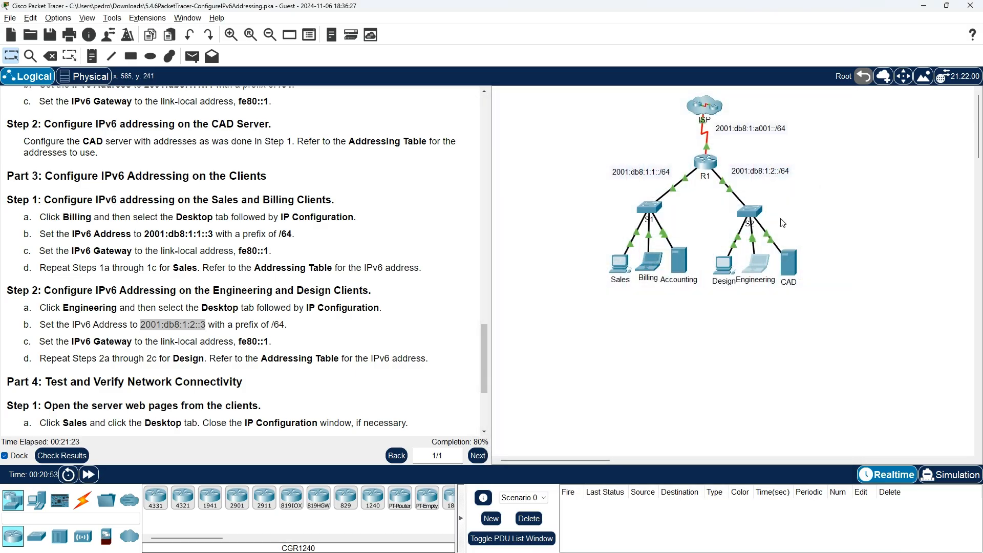
- Open the Design client's IP Configuration beside the Addressing Table
{"action": "left_click", "coordinate": [731, 272]}
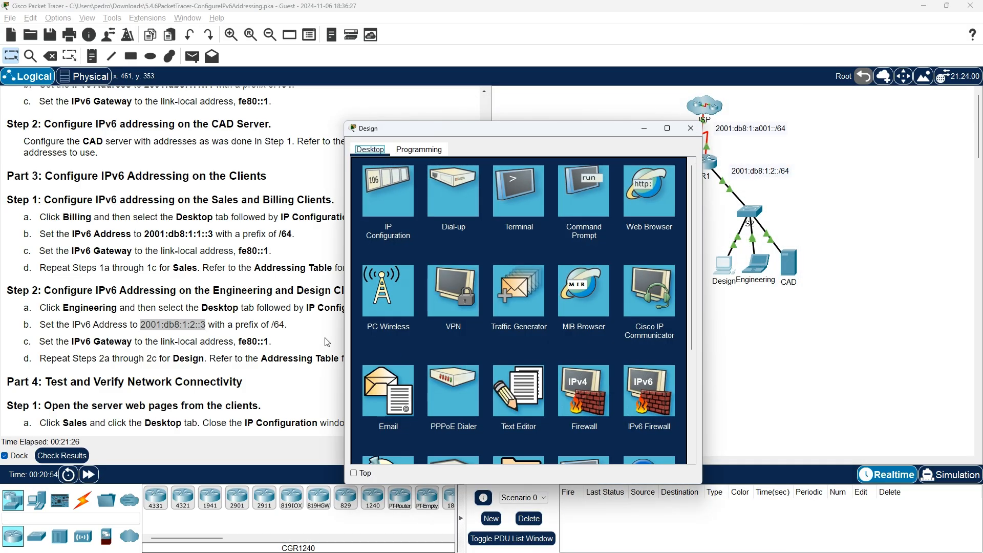
{"action": "left_click_drag", "start_coordinate": [518, 127], "coordinate": [706, 102]}
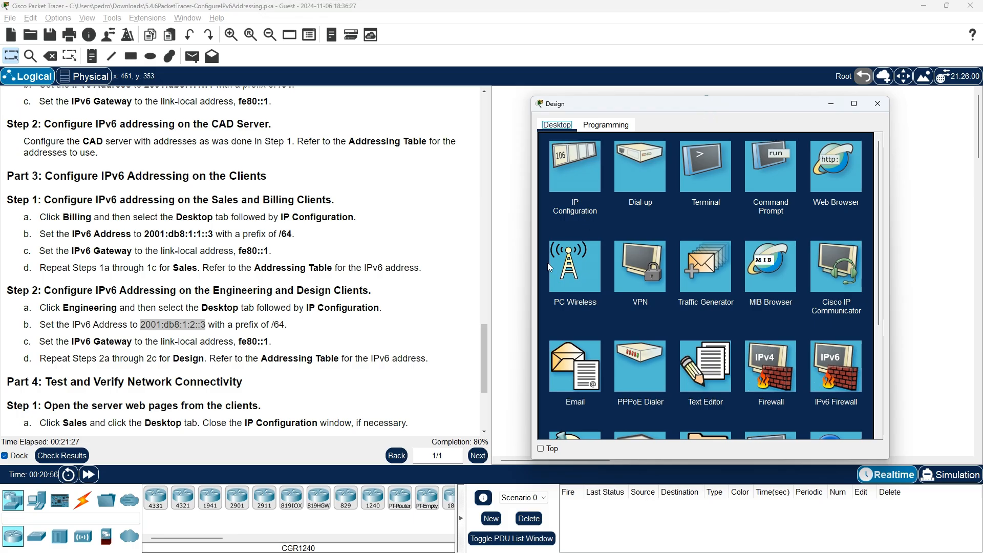
{"action": "left_click_drag", "start_coordinate": [484, 366], "coordinate": [485, 139]}
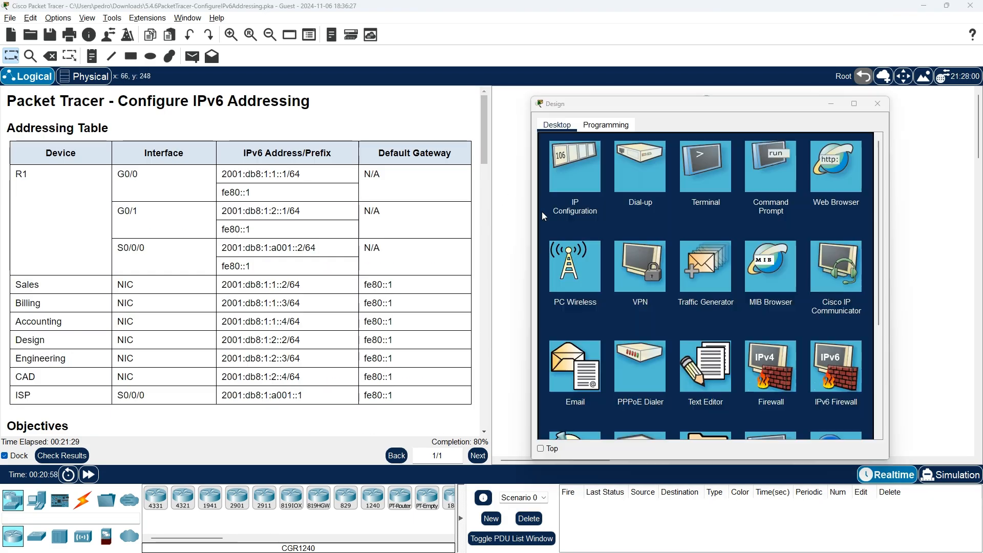
{"action": "left_click", "coordinate": [585, 167]}
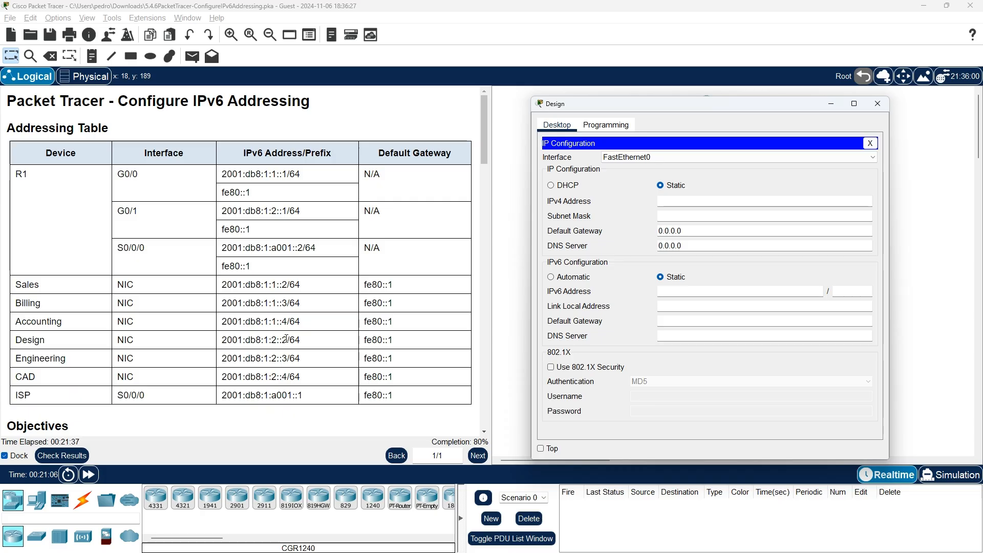
- Set Design's IPv6 address to 2001:db8:1:2::2 with prefix length 64, copying the address from the Addressing Table
{"action": "left_click_drag", "start_coordinate": [283, 339], "coordinate": [222, 340]}
{"action": "right_click", "coordinate": [234, 347]}
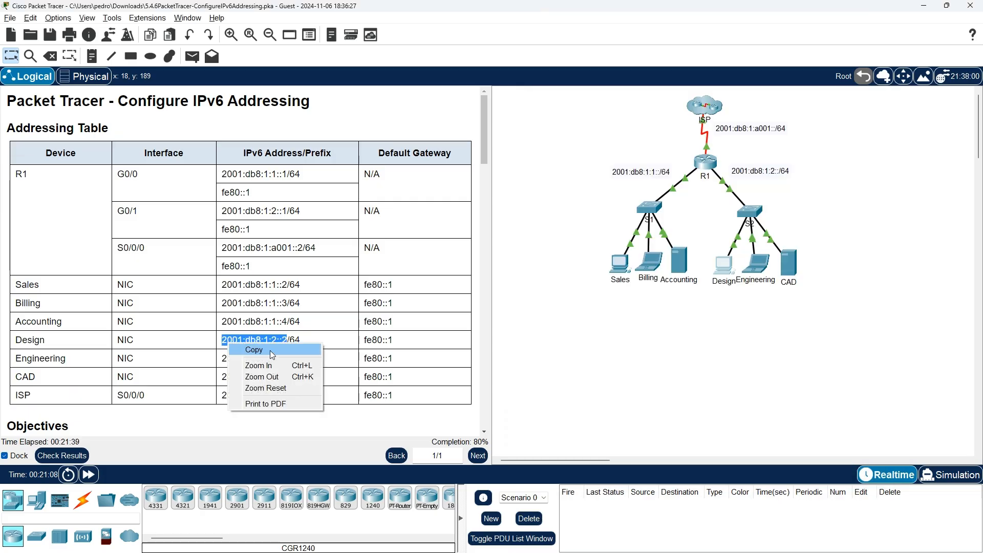
{"action": "left_click", "coordinate": [254, 350]}
{"action": "left_click", "coordinate": [724, 263]}
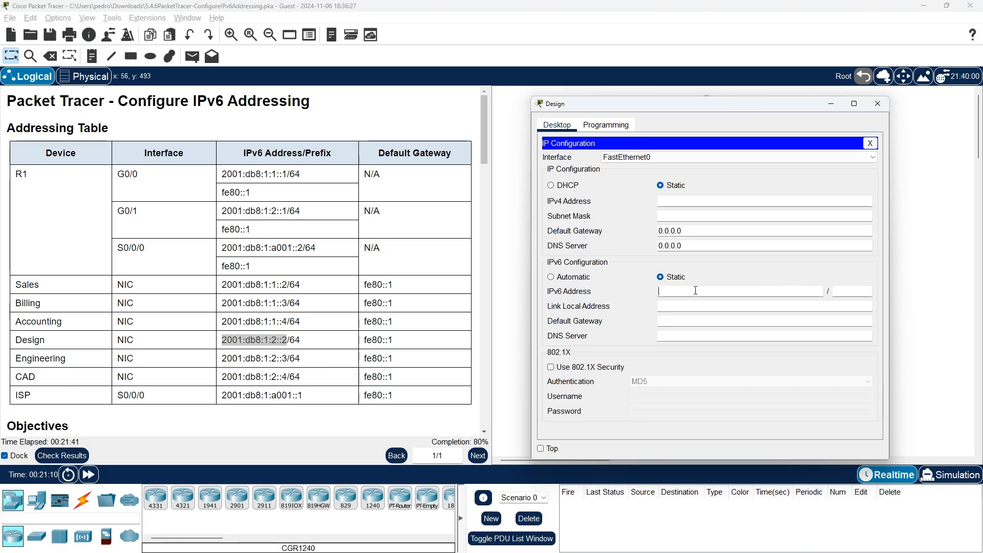
{"action": "right_click", "coordinate": [768, 291]}
{"action": "left_click", "coordinate": [778, 345]}
{"action": "left_click", "coordinate": [854, 291]}
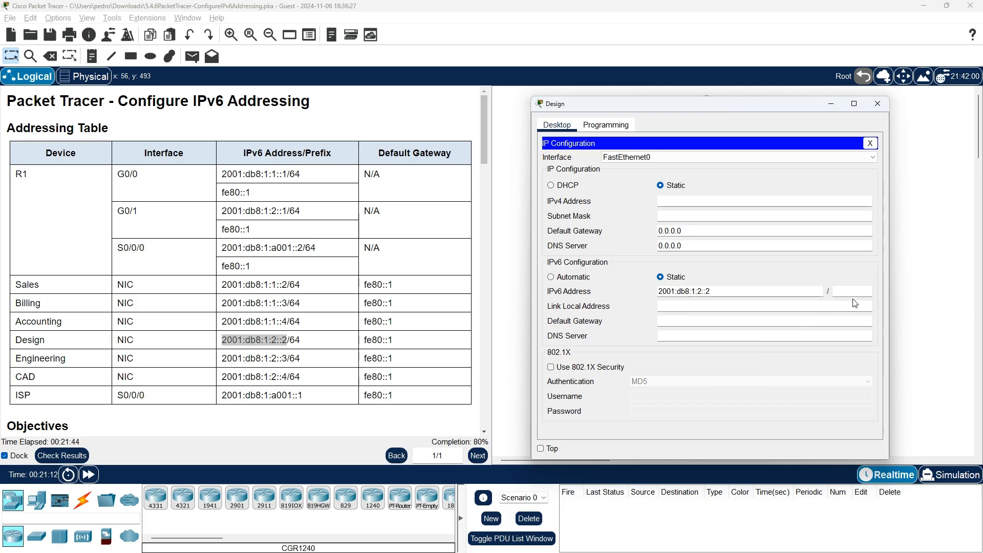
{"action": "type", "text": "64"}
- Set Design's link-local address to fe80::1, copied from its Default Gateway entry in the Addressing Table, and close the client's window
{"action": "left_click_drag", "start_coordinate": [395, 340], "coordinate": [365, 341]}
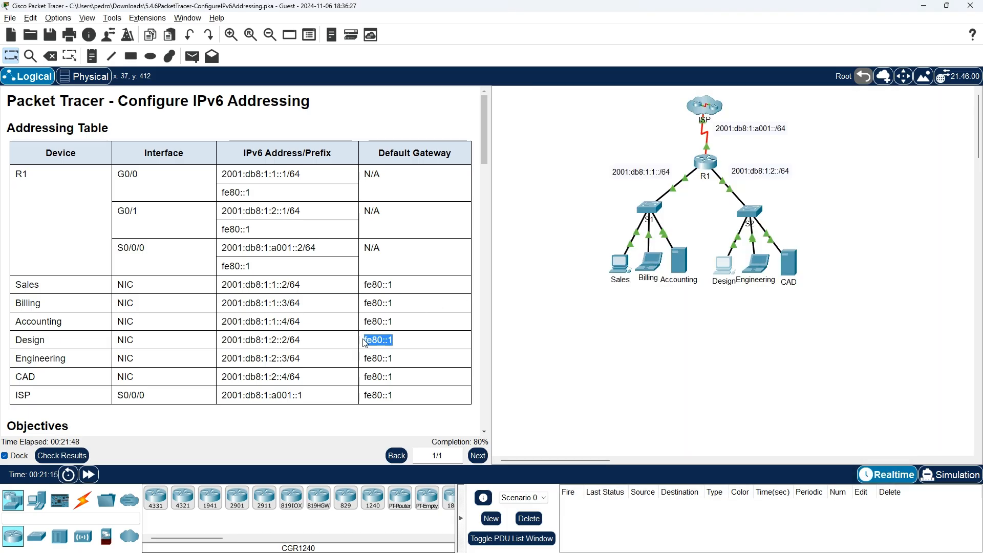
{"action": "right_click", "coordinate": [370, 340]}
{"action": "left_click", "coordinate": [394, 347]}
{"action": "key", "text": "alt+Tab"}
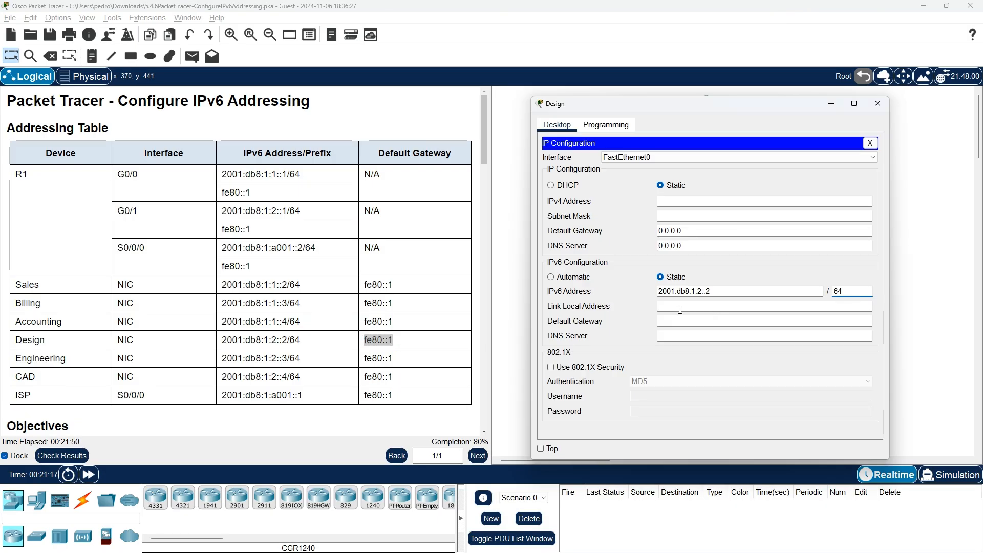
{"action": "right_click", "coordinate": [680, 310]}
{"action": "left_click", "coordinate": [705, 370]}
{"action": "left_click", "coordinate": [870, 144]}
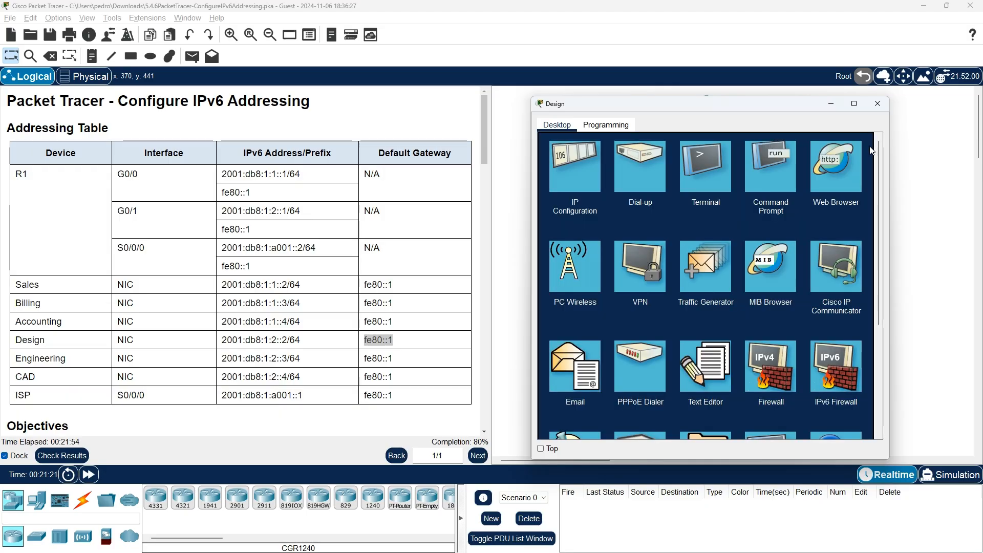
{"action": "left_click", "coordinate": [878, 103]}
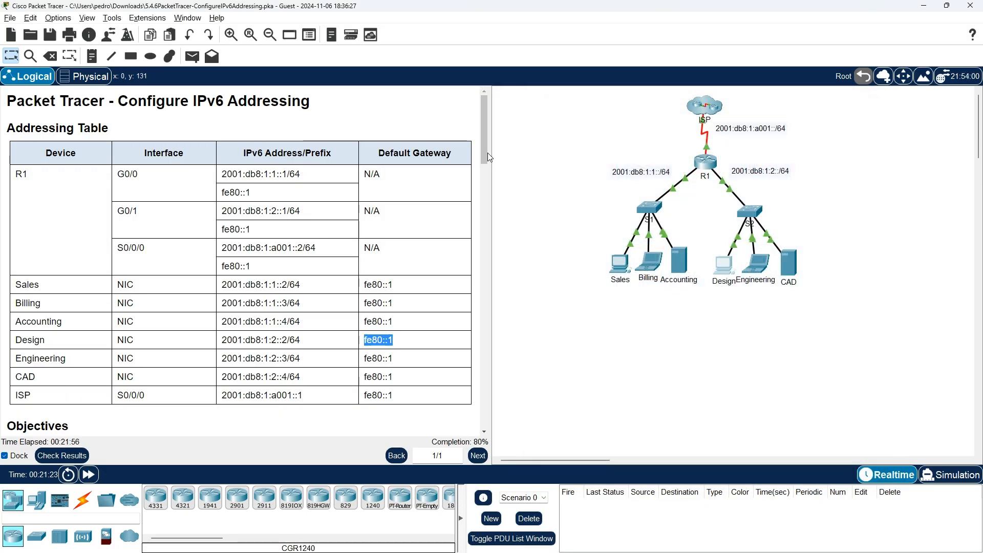
- Copy 2001:db8:1:1::4 from Part 4 Step 1 and load the Accounting website with it in the Sales client's Web Browser
{"action": "left_click_drag", "start_coordinate": [487, 154], "coordinate": [475, 412]}
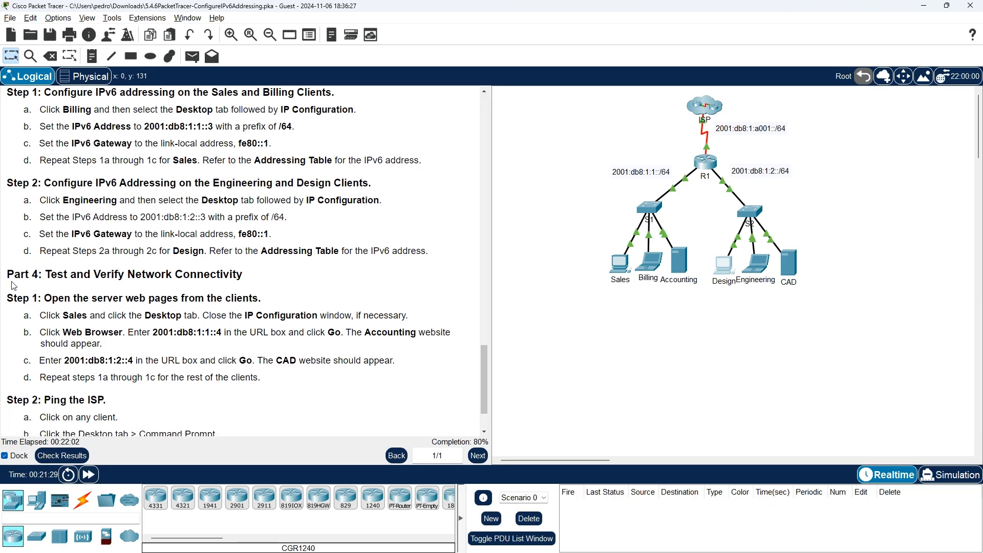
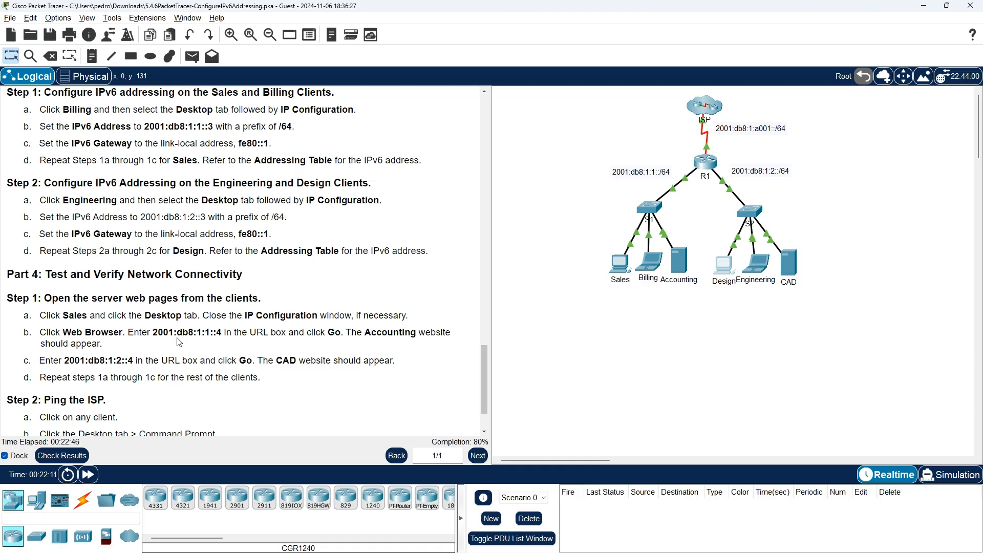
{"action": "left_click_drag", "start_coordinate": [153, 333], "coordinate": [221, 334]}
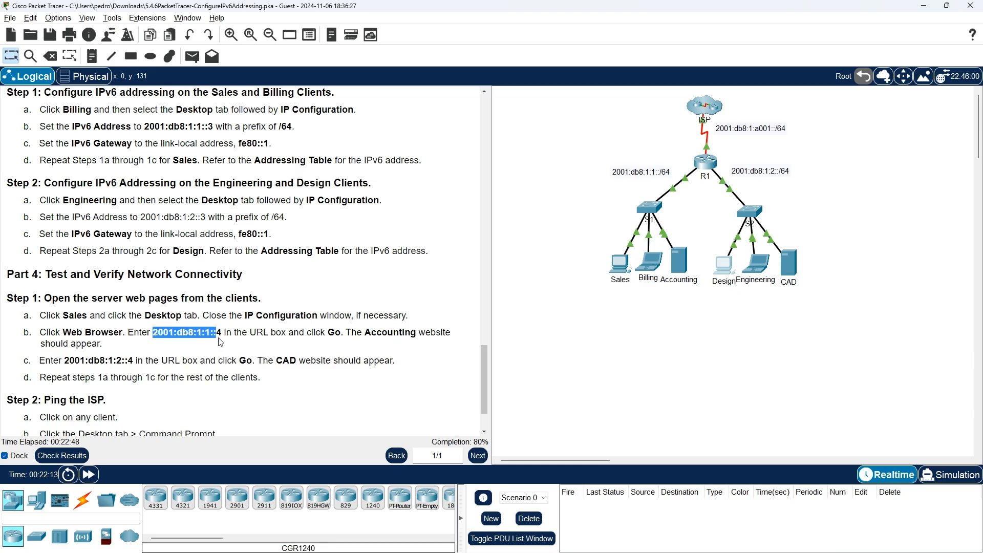
{"action": "right_click", "coordinate": [221, 336]}
{"action": "left_click", "coordinate": [232, 341]}
{"action": "left_click", "coordinate": [622, 268]}
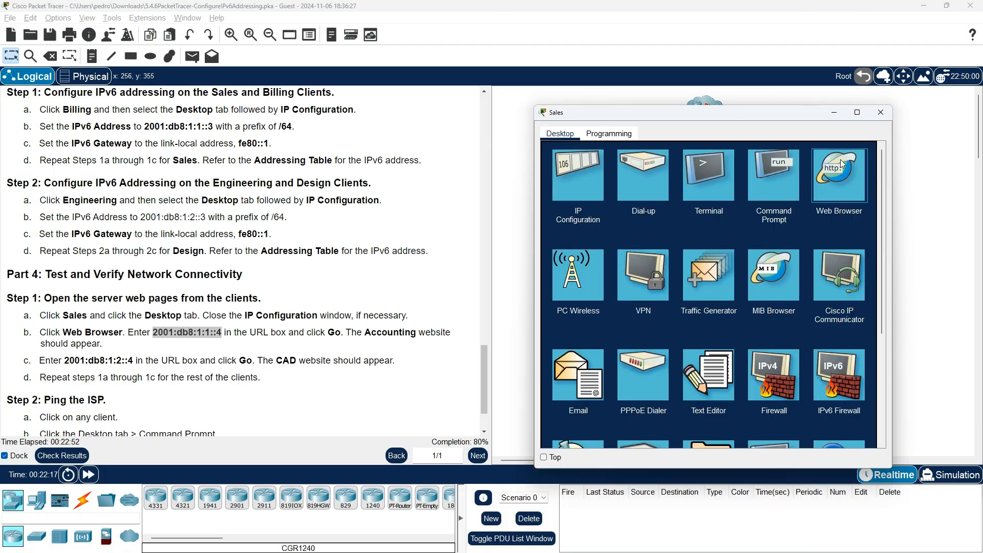
{"action": "left_click", "coordinate": [822, 179]}
{"action": "right_click", "coordinate": [668, 165]}
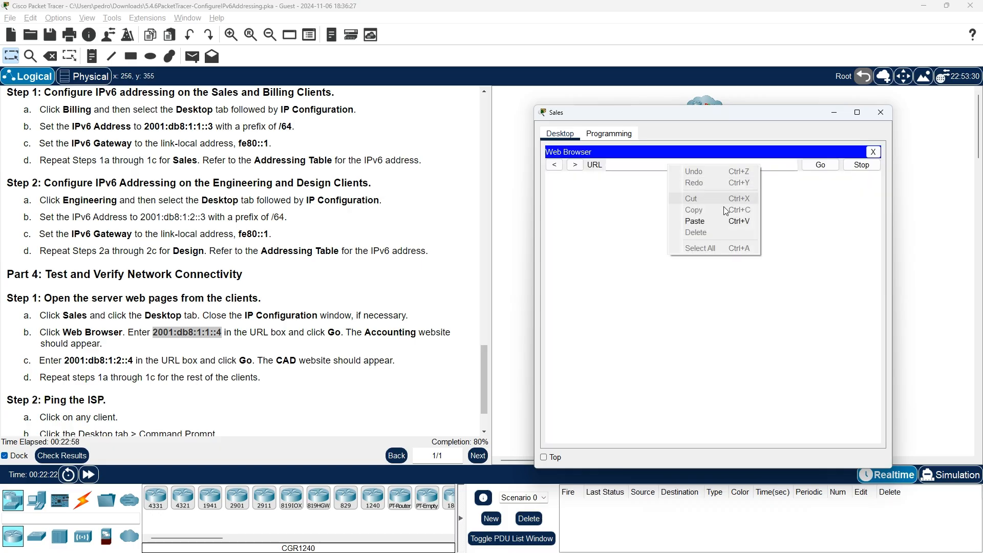
{"action": "left_click", "coordinate": [681, 212]}
{"action": "left_click", "coordinate": [820, 167]}
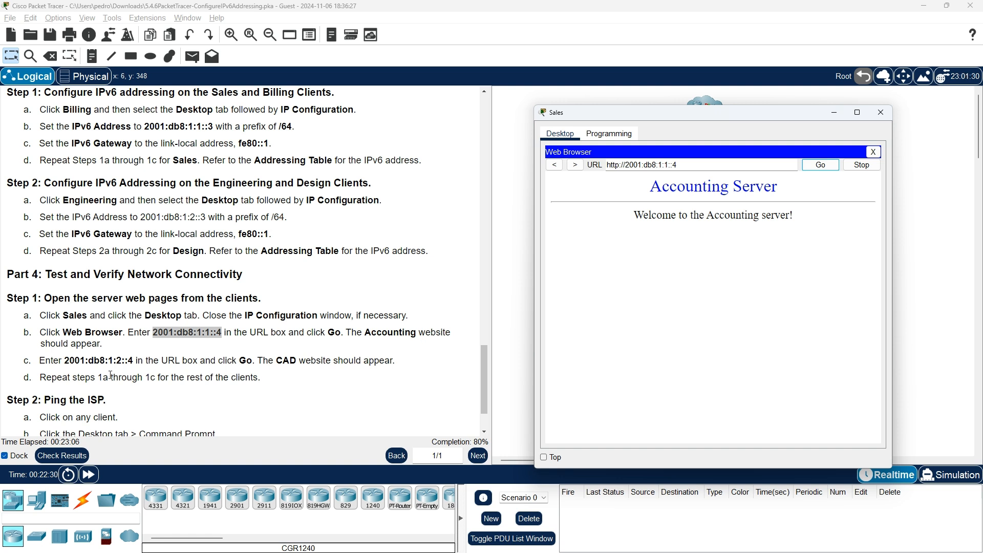
- Copy 2001:db8:1:2::4 from the instructions and try to load the CAD website in the Sales client's Web Browser
{"action": "left_click_drag", "start_coordinate": [65, 360], "coordinate": [134, 361]}
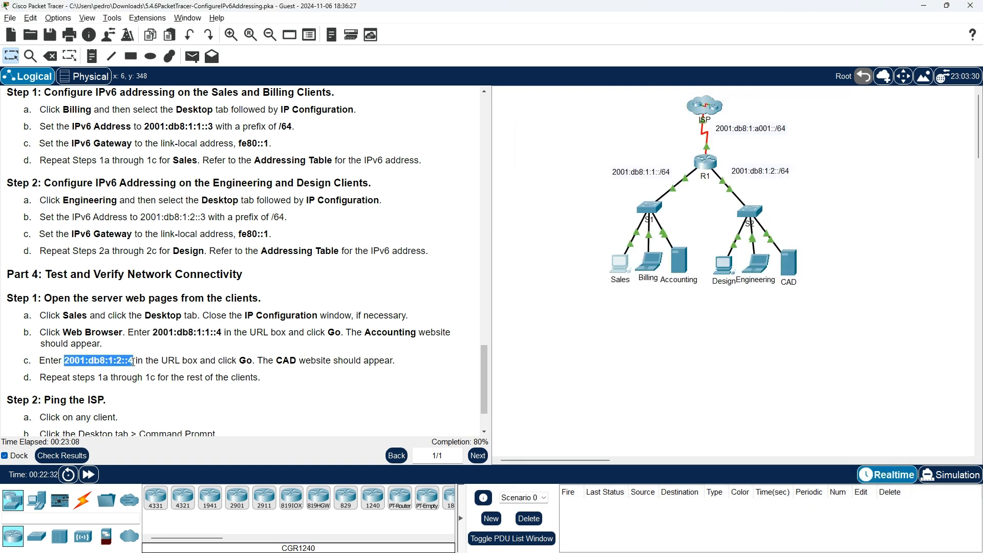
{"action": "right_click", "coordinate": [127, 362]}
{"action": "left_click", "coordinate": [158, 367]}
{"action": "left_click", "coordinate": [620, 262]}
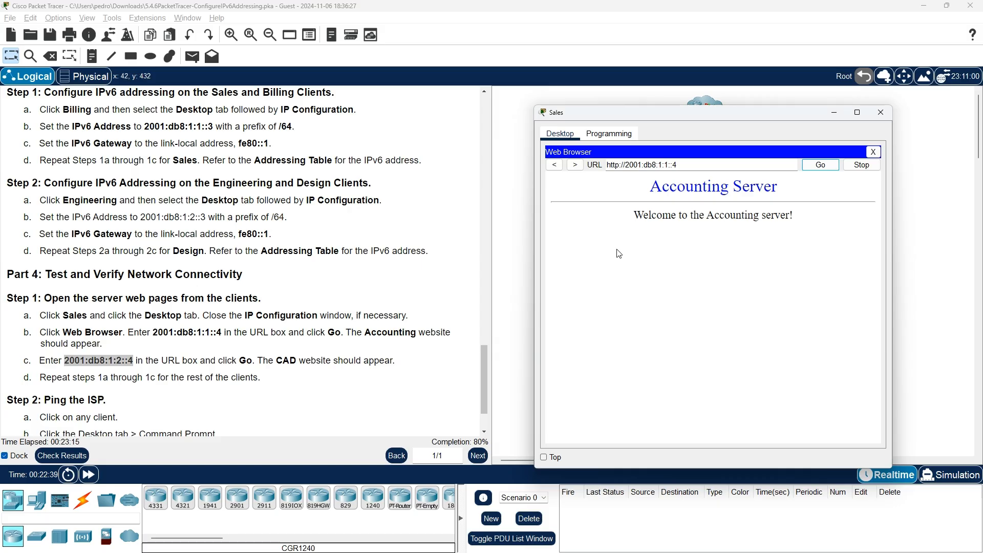
{"action": "triple_click", "coordinate": [692, 163]}
{"action": "right_click", "coordinate": [693, 164]}
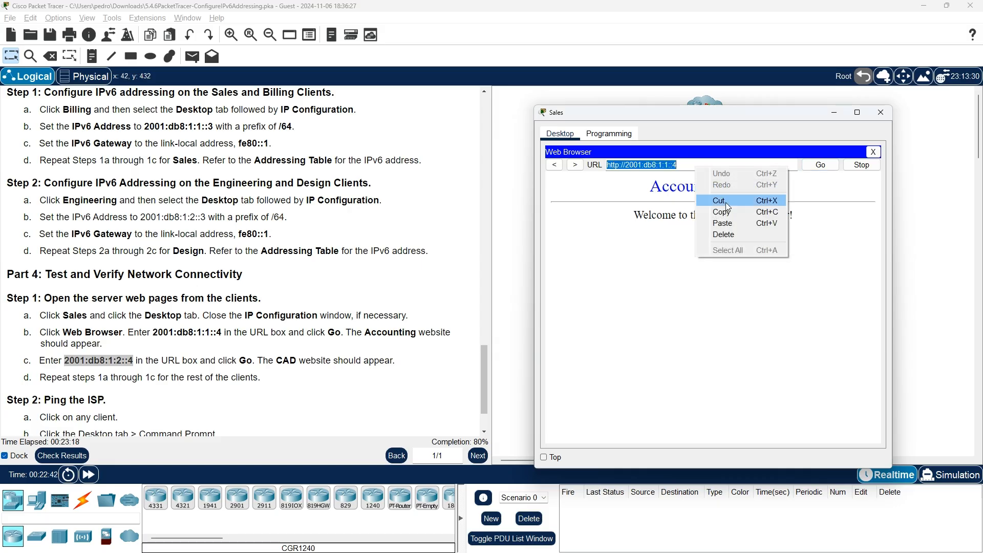
{"action": "left_click", "coordinate": [722, 223]}
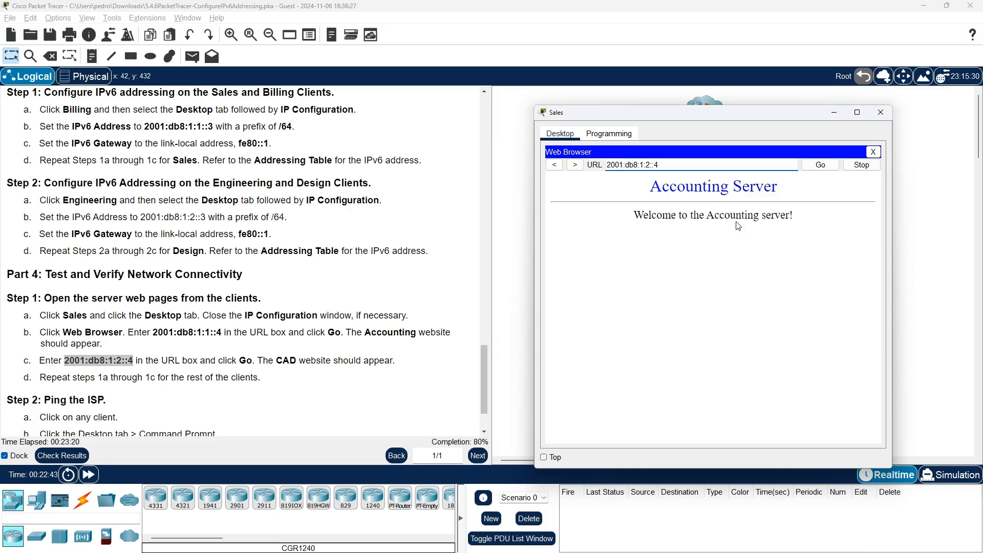
{"action": "left_click", "coordinate": [831, 166]}
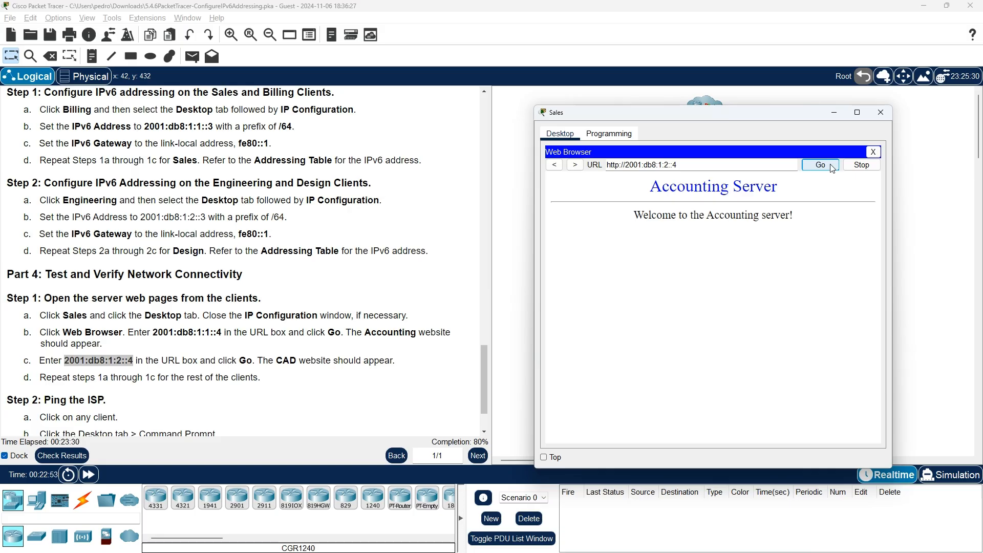
{"action": "left_click", "coordinate": [820, 165]}
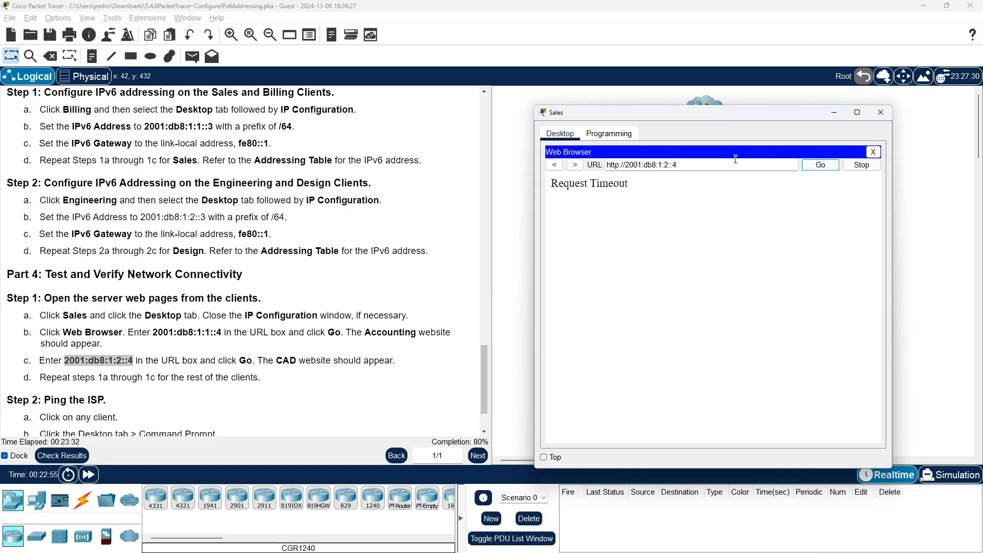
- Replace the Sales browser's URL with 2001:db8:1:2::4 again and retry loading the CAD website
{"action": "triple_click", "coordinate": [712, 165]}
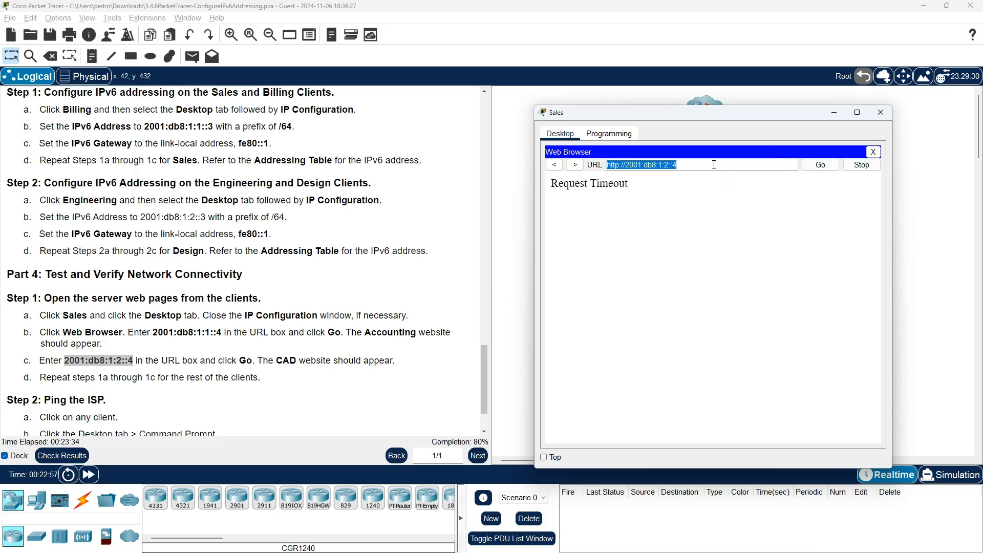
{"action": "right_click", "coordinate": [715, 167]}
{"action": "left_click", "coordinate": [767, 222]}
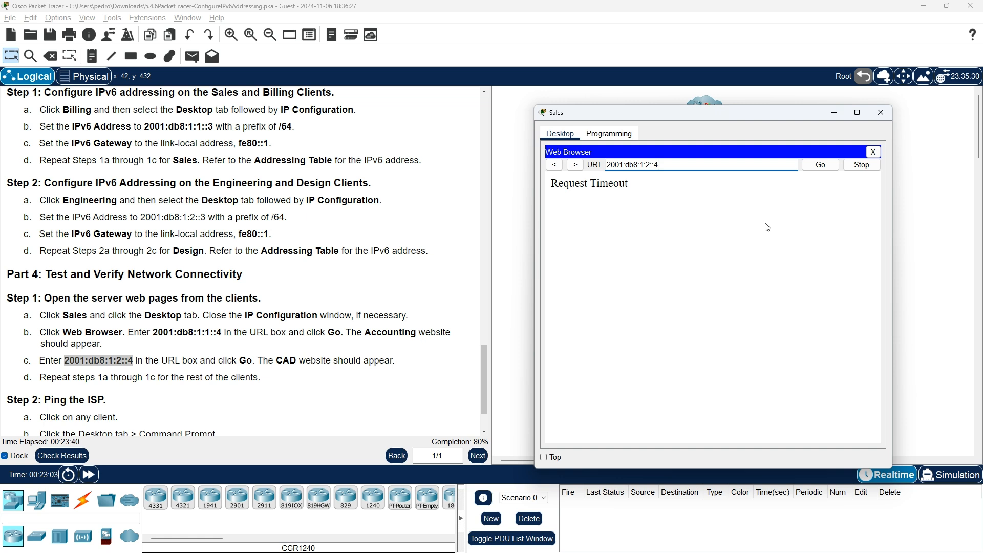
{"action": "left_click", "coordinate": [821, 165]}
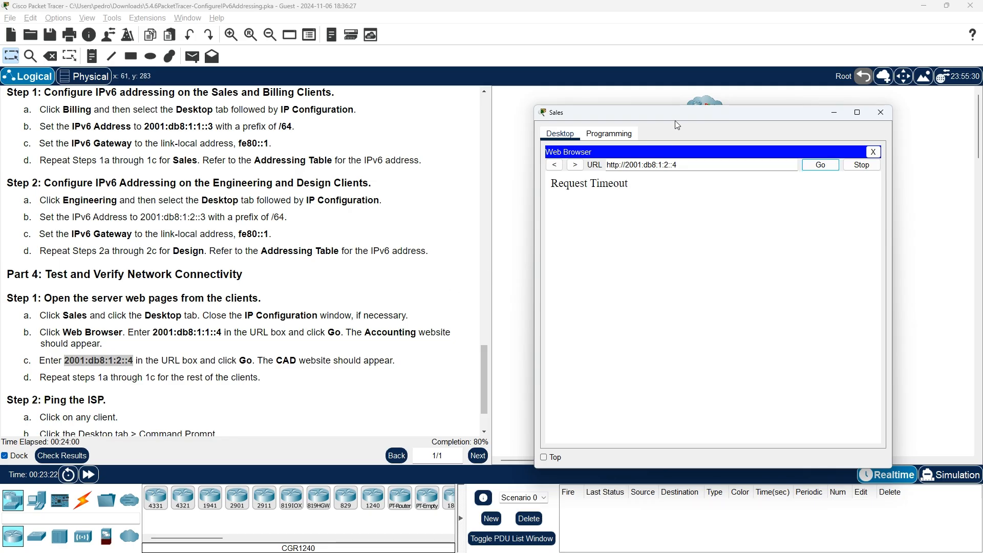
- Copy 2001:db8:1:1::4 from the Part 4 instructions and reload the Accounting website with it in the Sales client's Web Browser
{"action": "left_click_drag", "start_coordinate": [670, 113], "coordinate": [607, 115]}
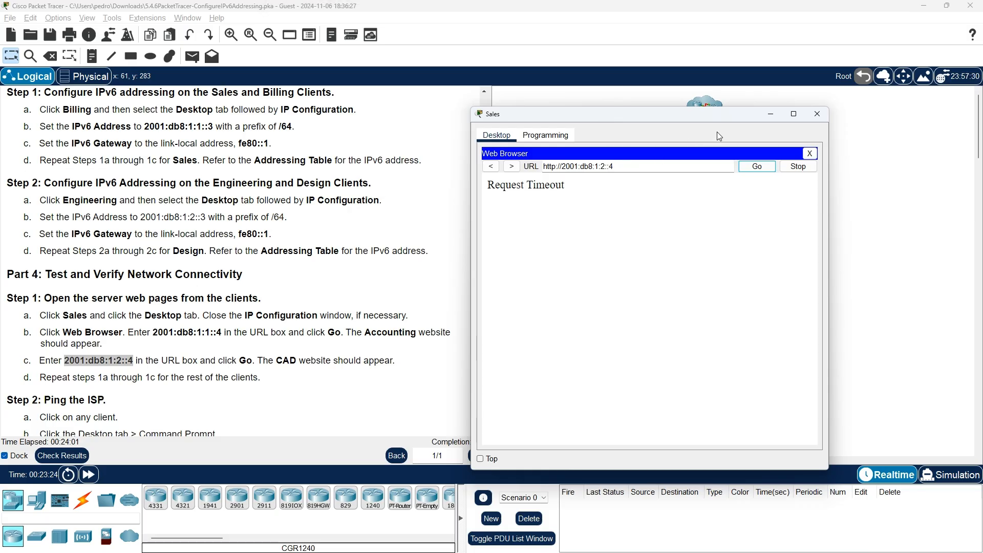
{"action": "left_click", "coordinate": [646, 166]}
{"action": "left_click", "coordinate": [615, 167]}
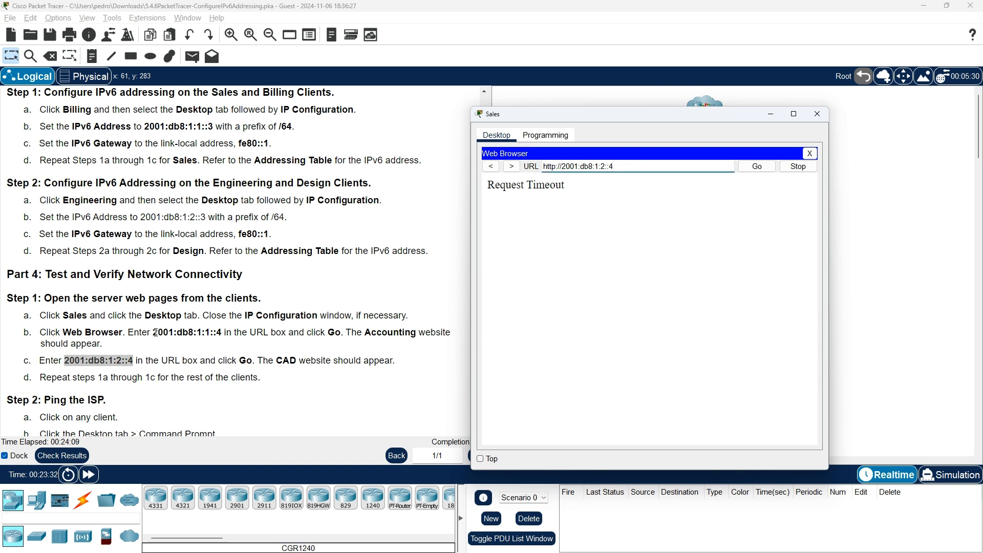
{"action": "left_click_drag", "start_coordinate": [152, 332], "coordinate": [224, 331]}
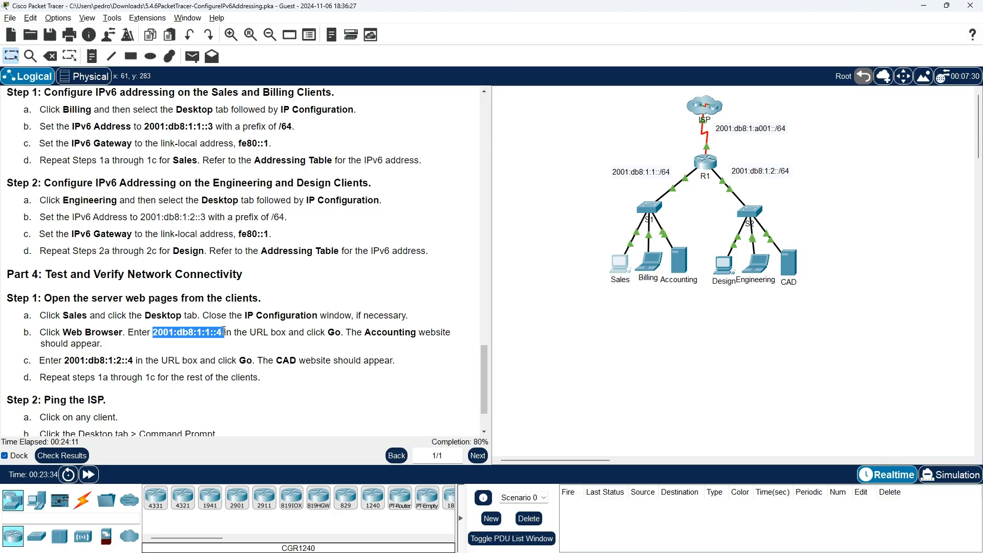
{"action": "right_click", "coordinate": [216, 332]}
{"action": "left_click", "coordinate": [244, 342]}
{"action": "left_click", "coordinate": [614, 265]}
{"action": "triple_click", "coordinate": [643, 167]}
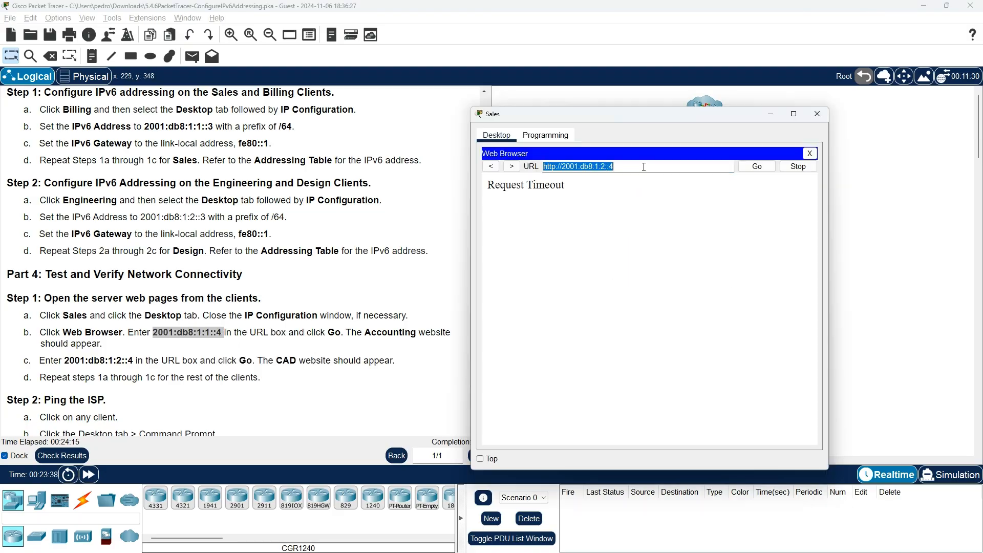
{"action": "right_click", "coordinate": [643, 167]}
{"action": "left_click", "coordinate": [676, 223]}
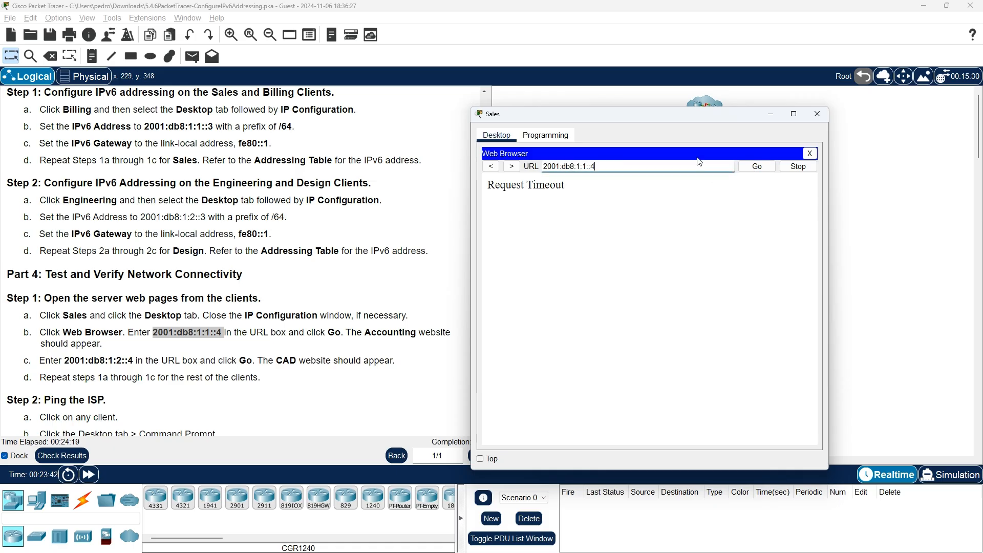
{"action": "left_click", "coordinate": [758, 167]}
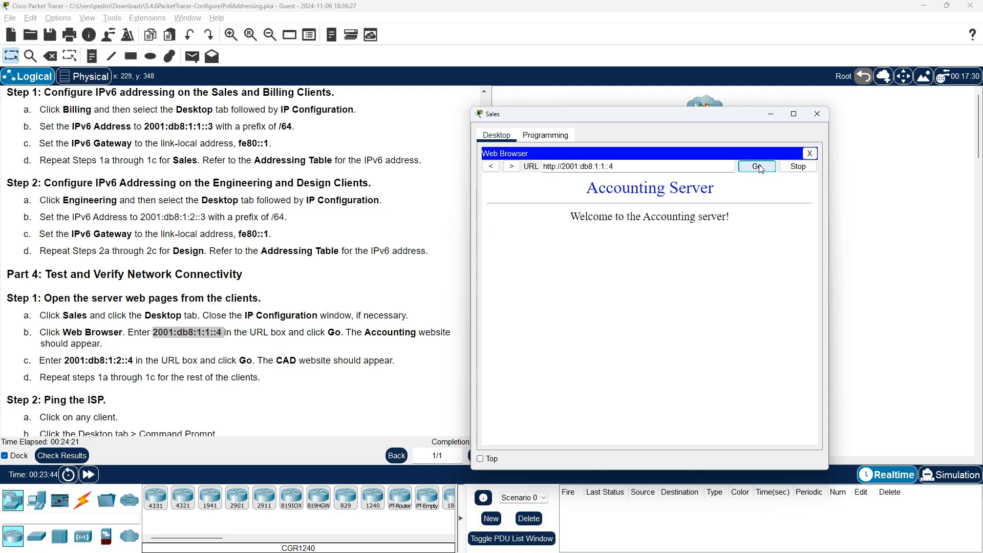
- Copy 2001:db8:1:2::4 from Part 4 Step 1 and try once more to load the CAD website in the Sales browser
{"action": "left_click_drag", "start_coordinate": [65, 361], "coordinate": [134, 359]}
{"action": "right_click", "coordinate": [128, 359]}
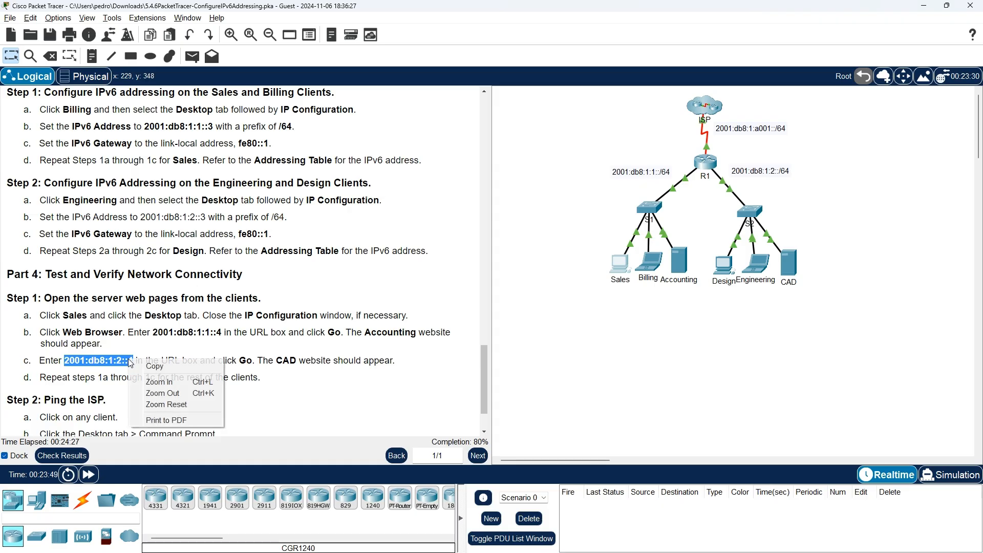
{"action": "left_click", "coordinate": [154, 364]}
{"action": "left_click", "coordinate": [620, 263]}
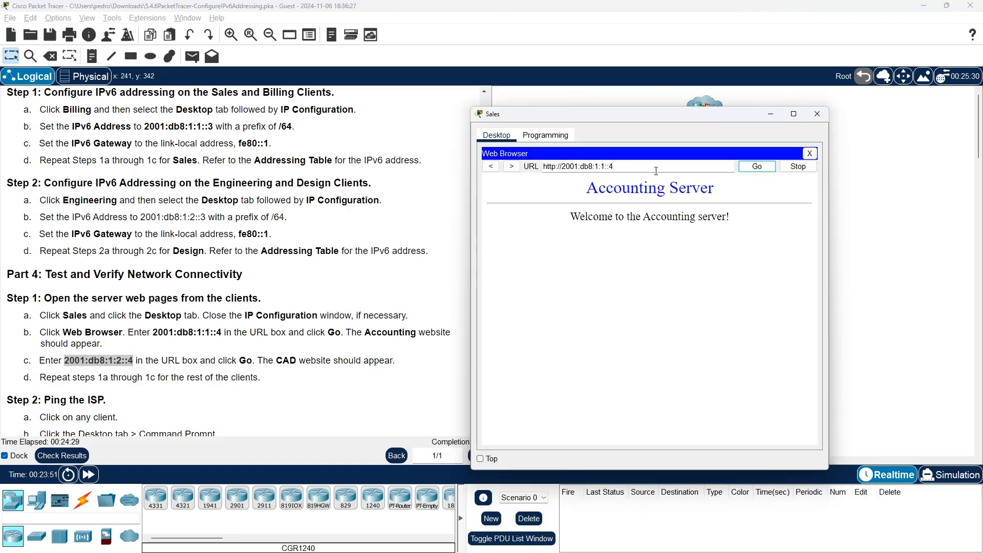
{"action": "triple_click", "coordinate": [628, 169]}
{"action": "triple_click", "coordinate": [628, 169]}
{"action": "triple_click", "coordinate": [628, 169]}
{"action": "right_click", "coordinate": [627, 168]}
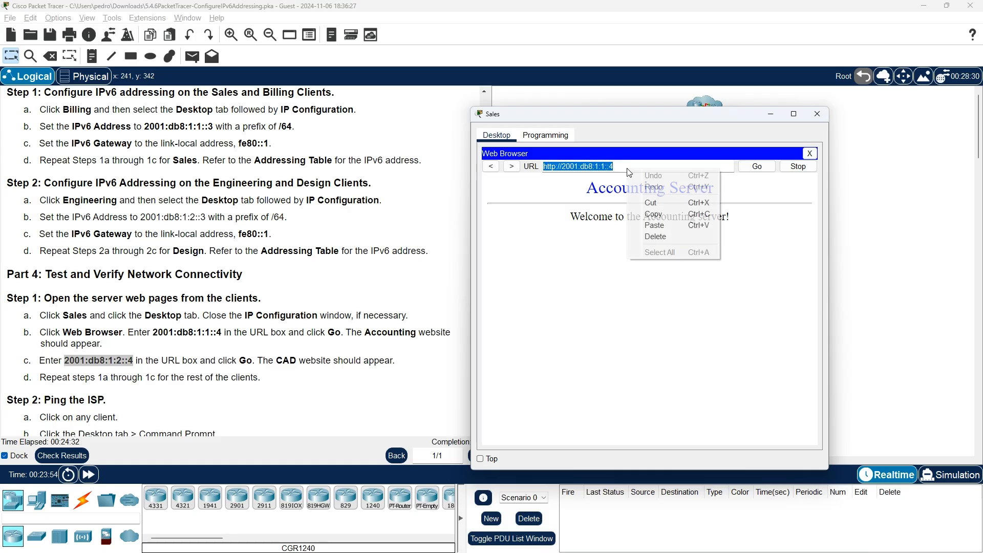
{"action": "left_click", "coordinate": [673, 232]}
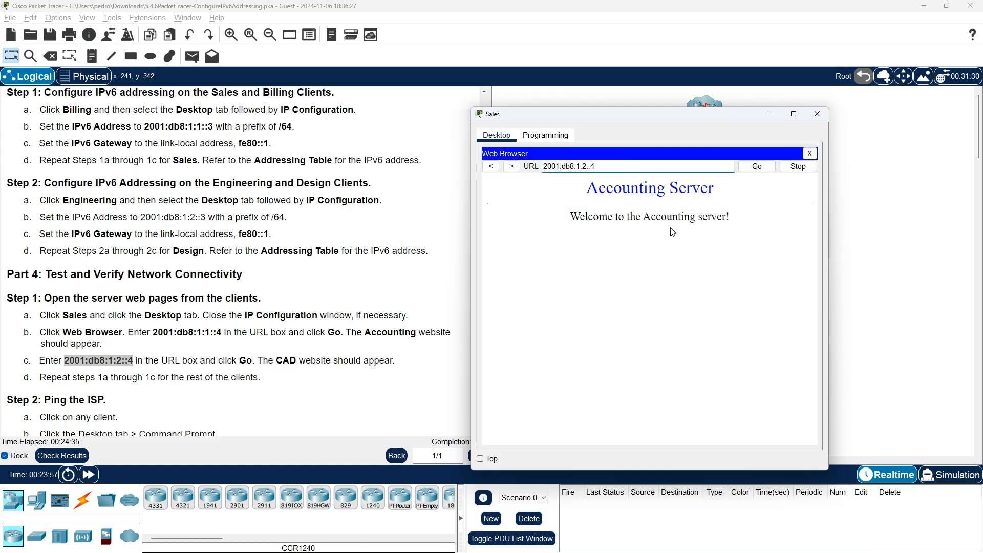
{"action": "key", "text": "Return"}
{"action": "left_click_drag", "start_coordinate": [666, 115], "coordinate": [353, 124]}
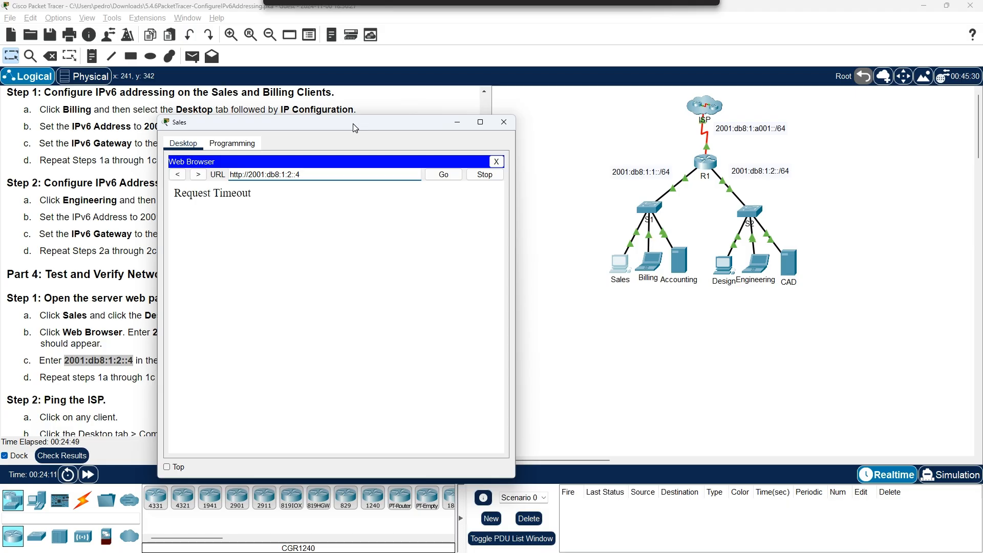
{"action": "left_click_drag", "start_coordinate": [355, 128], "coordinate": [743, 99]}
- Open the CAD server's IP Configuration and copy its IPv6 address, 2001:DB8:1:2::4
{"action": "scroll", "coordinate": [427, 262], "scroll_direction": "down", "scroll_amount": 3}
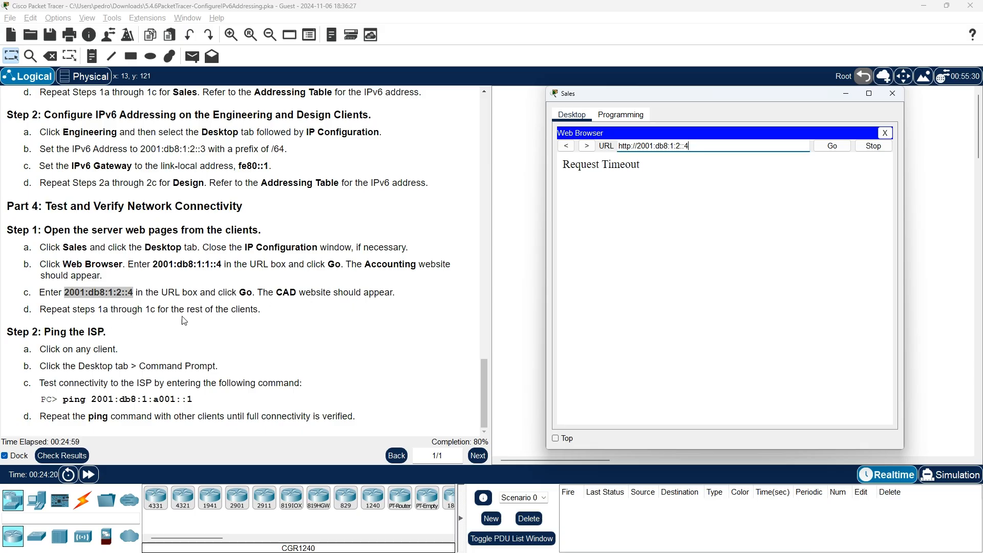
{"action": "left_click_drag", "start_coordinate": [719, 100], "coordinate": [427, 119]}
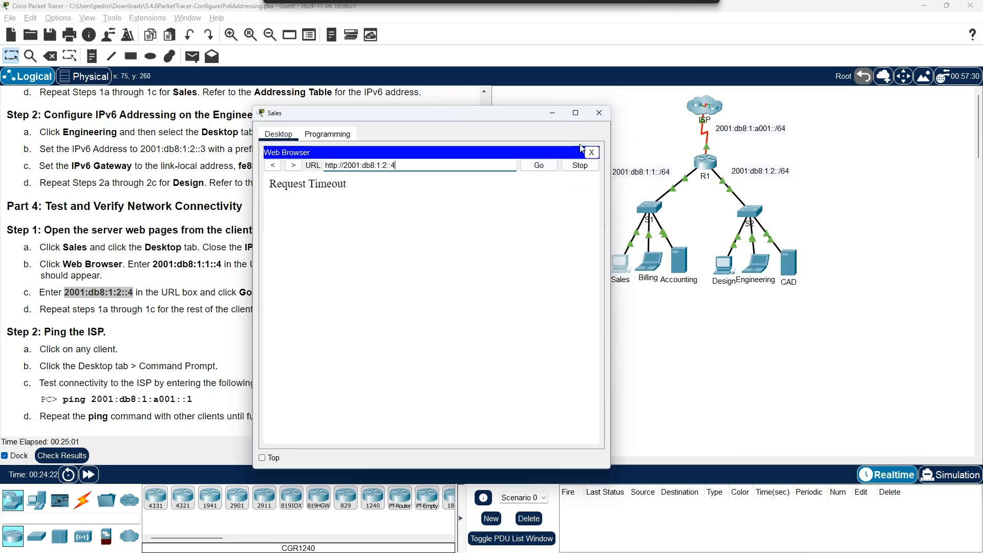
{"action": "left_click", "coordinate": [793, 263]}
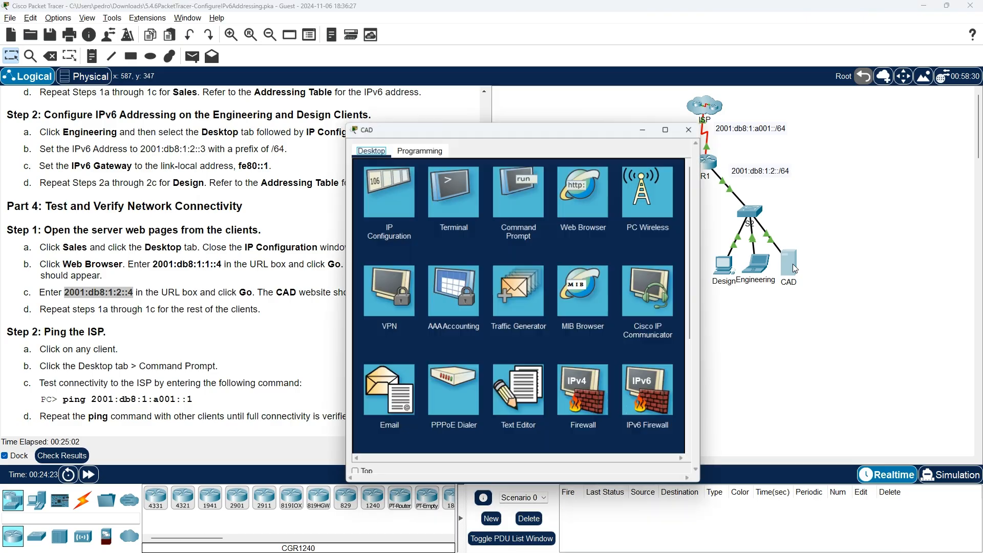
{"action": "left_click", "coordinate": [407, 188]}
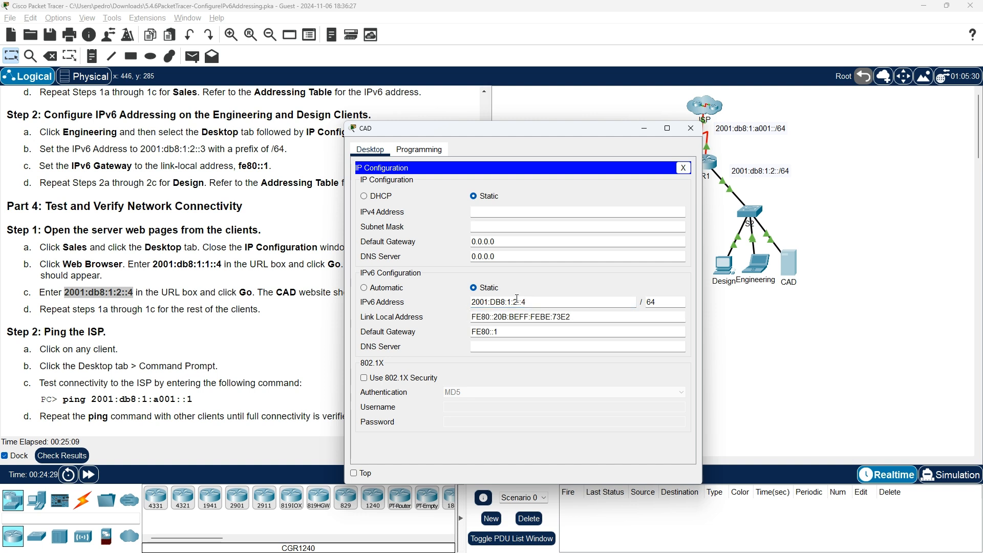
{"action": "left_click_drag", "start_coordinate": [535, 302], "coordinate": [464, 303]}
{"action": "right_click", "coordinate": [494, 303]}
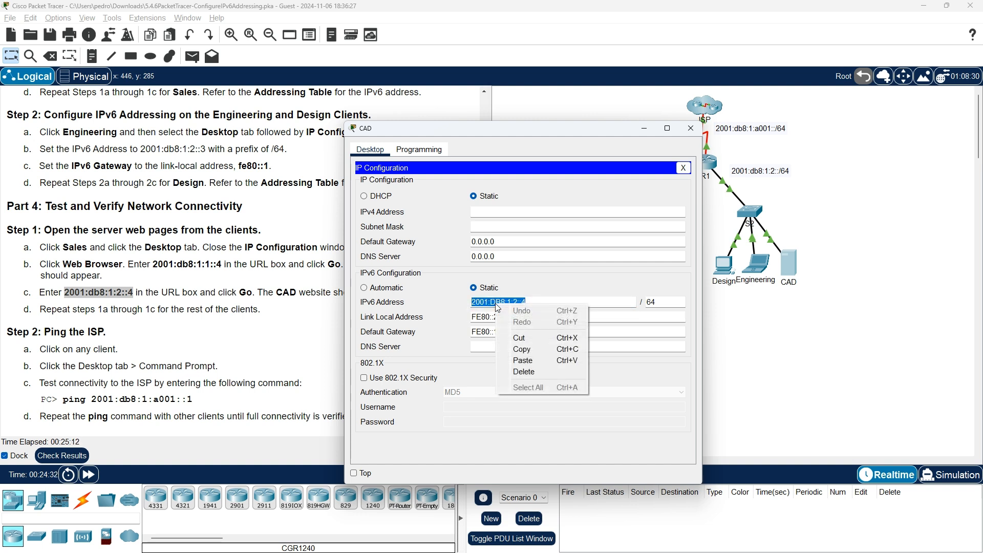
{"action": "left_click", "coordinate": [530, 346]}
{"action": "left_click", "coordinate": [825, 336]}
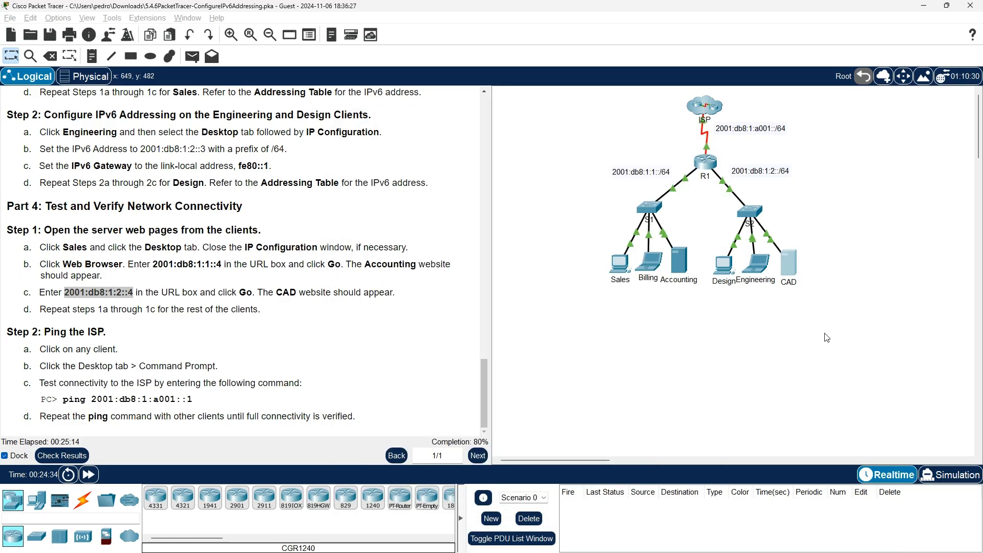
- Replace the Sales browser's URL with the copied 2001:DB8:1:2::4 and try to load the CAD website
{"action": "left_click", "coordinate": [612, 261]}
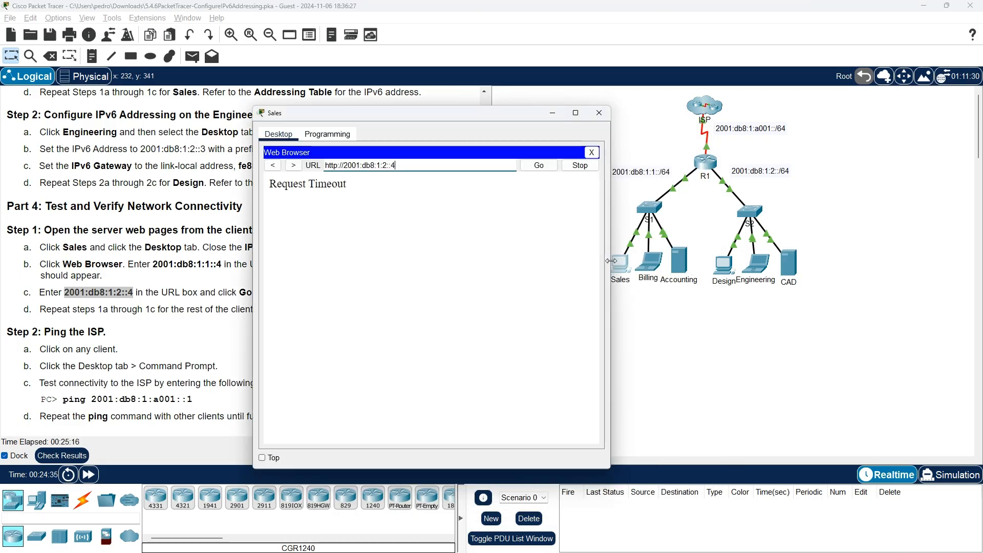
{"action": "triple_click", "coordinate": [420, 166]}
{"action": "right_click", "coordinate": [420, 166]}
{"action": "left_click", "coordinate": [451, 221]}
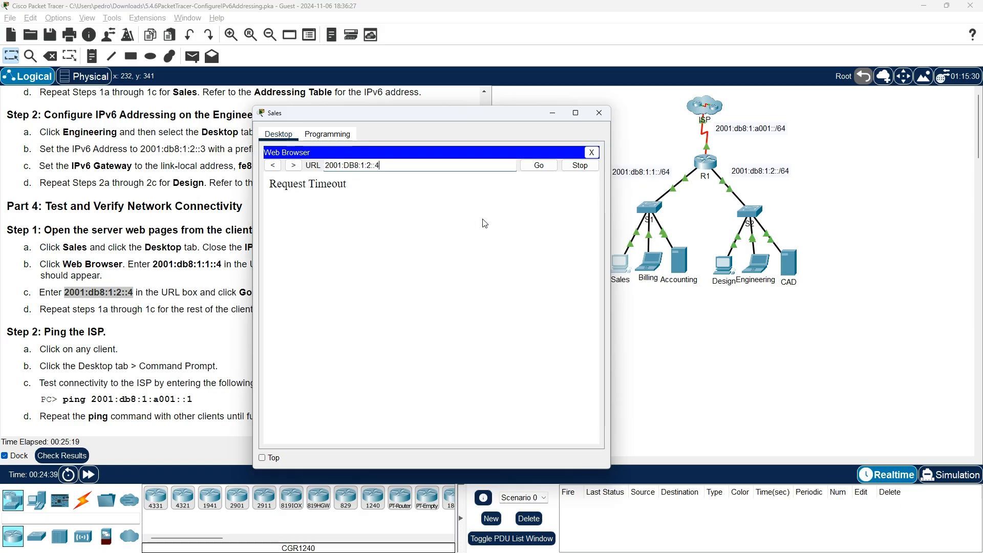
{"action": "left_click", "coordinate": [539, 166]}
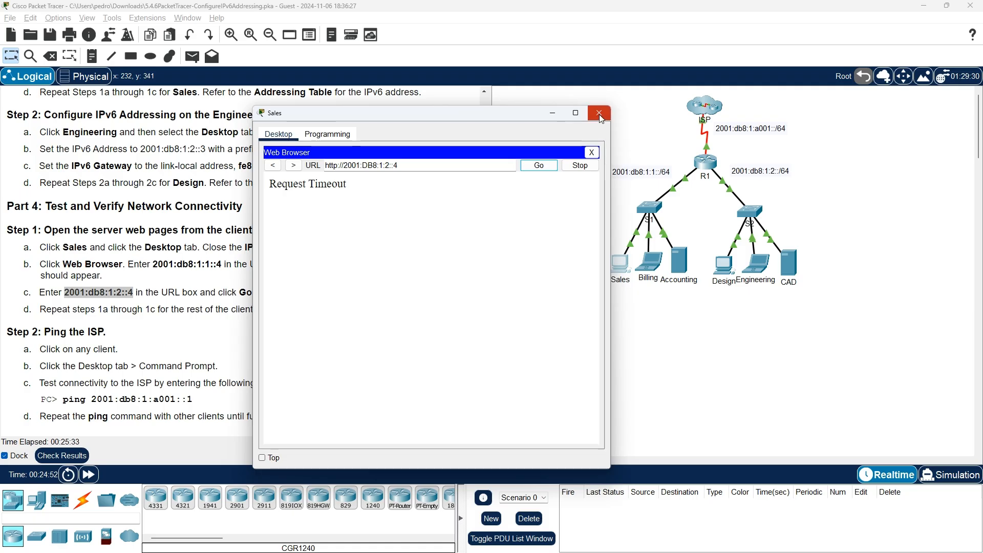
- Load the CAD website in the Design client's Web Browser using 2001:DB8:1:2::4, and close the client's window
{"action": "left_click", "coordinate": [727, 277]}
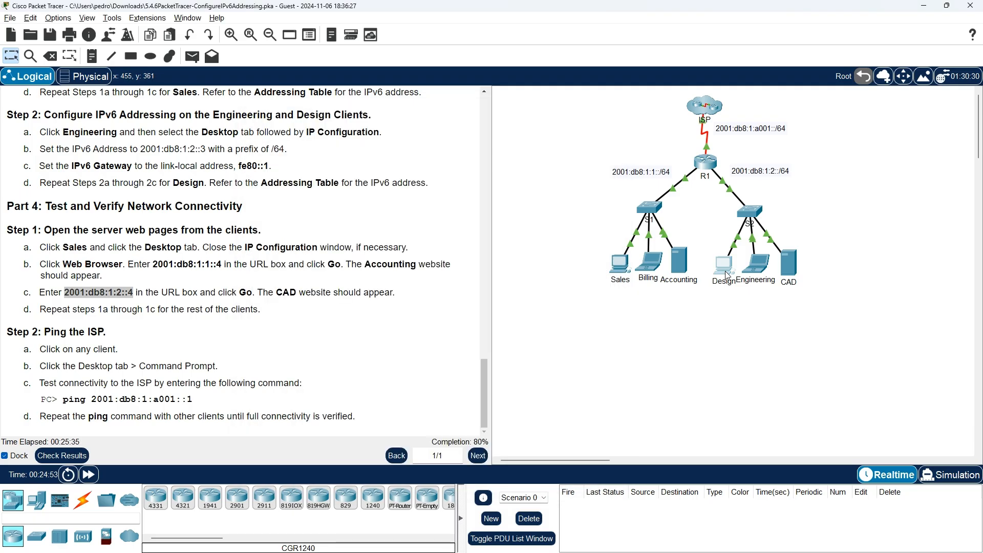
{"action": "left_click", "coordinate": [386, 206]}
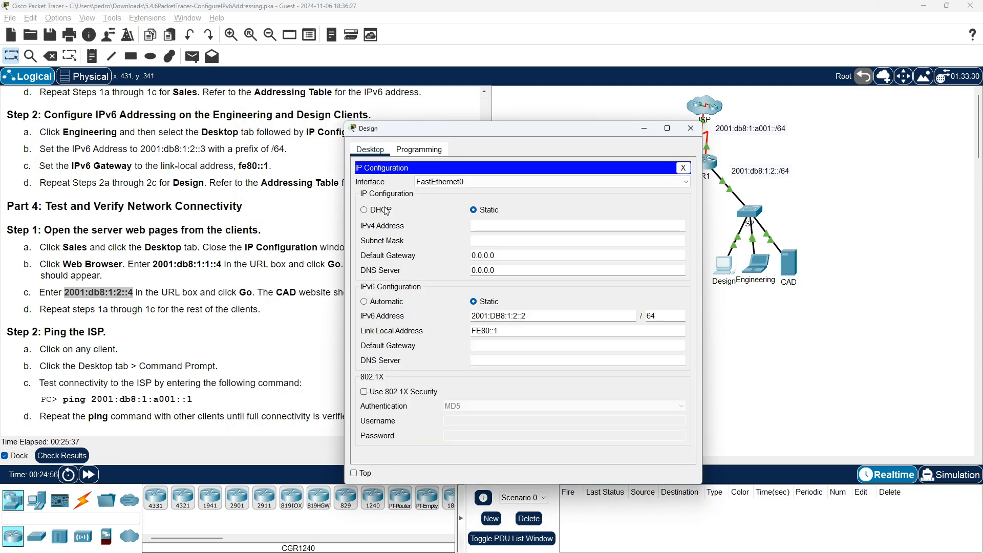
{"action": "left_click", "coordinate": [682, 168]}
{"action": "left_click", "coordinate": [584, 193]}
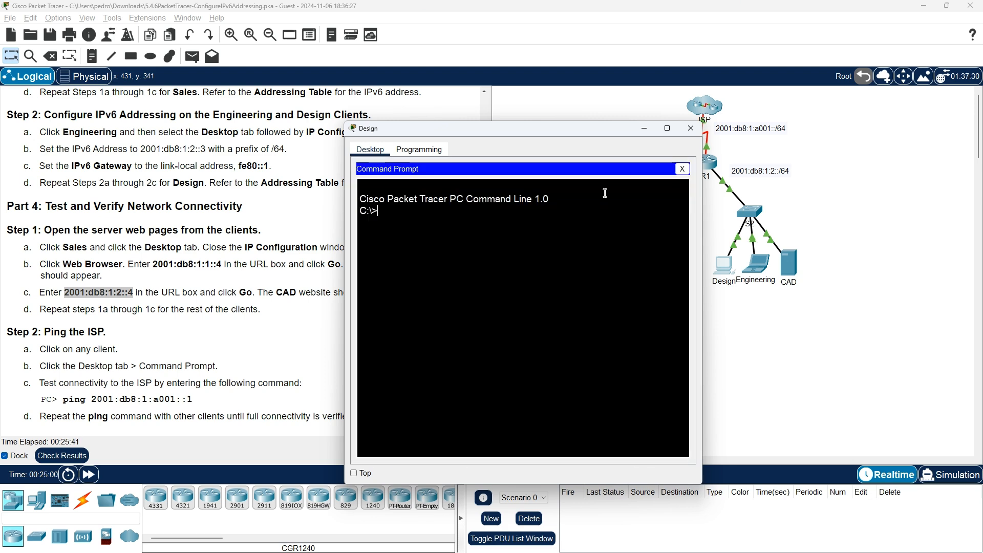
{"action": "left_click", "coordinate": [683, 169]}
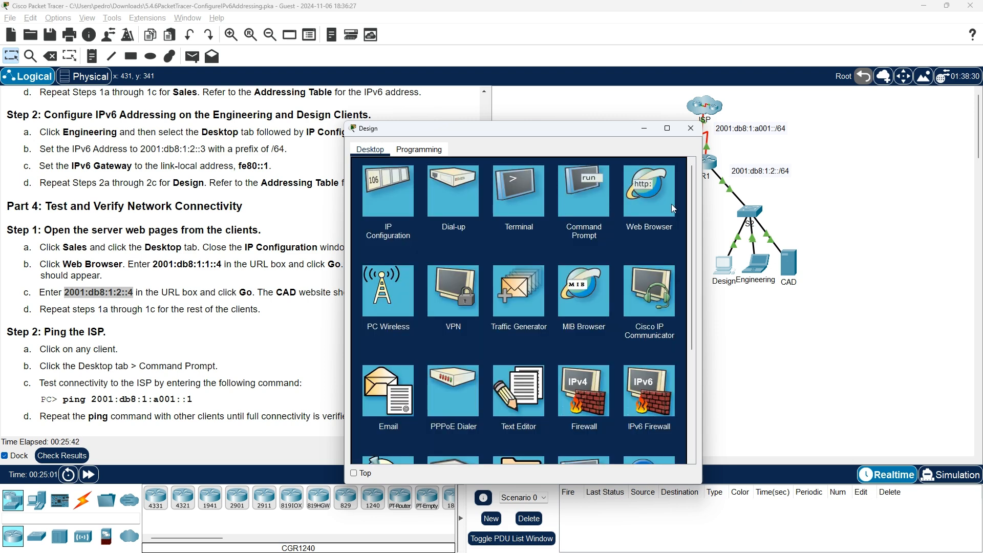
{"action": "left_click", "coordinate": [639, 191]}
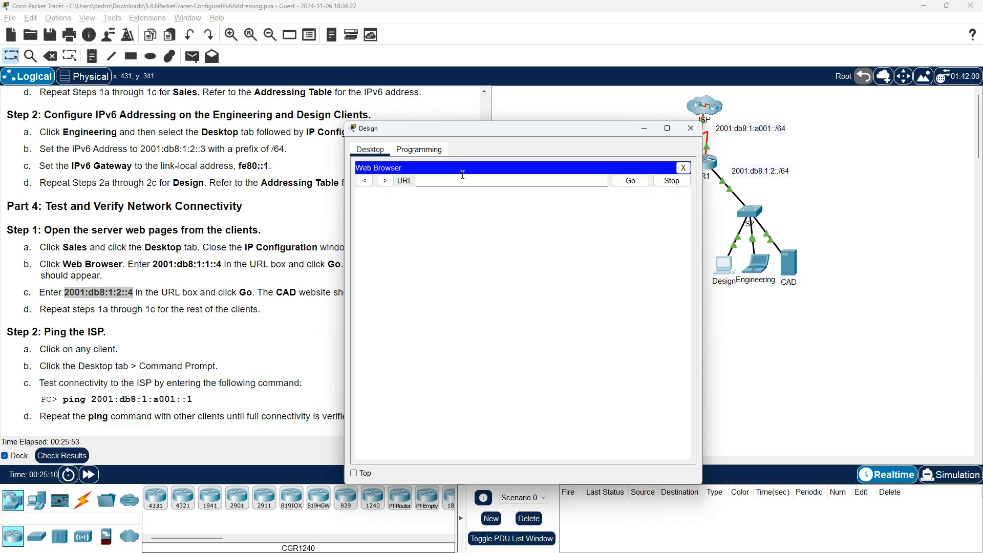
{"action": "right_click", "coordinate": [437, 181]}
{"action": "left_click", "coordinate": [492, 237]}
{"action": "left_click", "coordinate": [632, 183]}
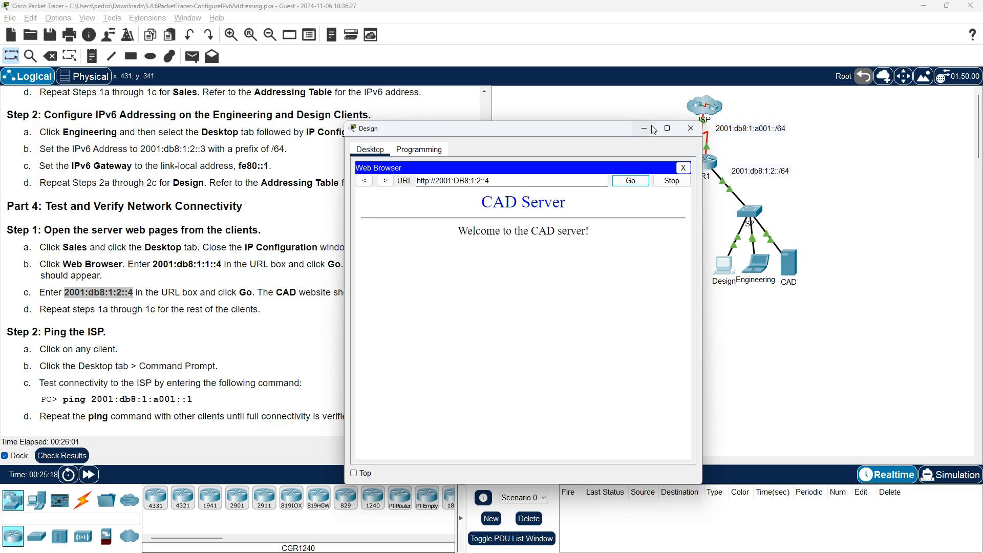
{"action": "left_click", "coordinate": [691, 128]}
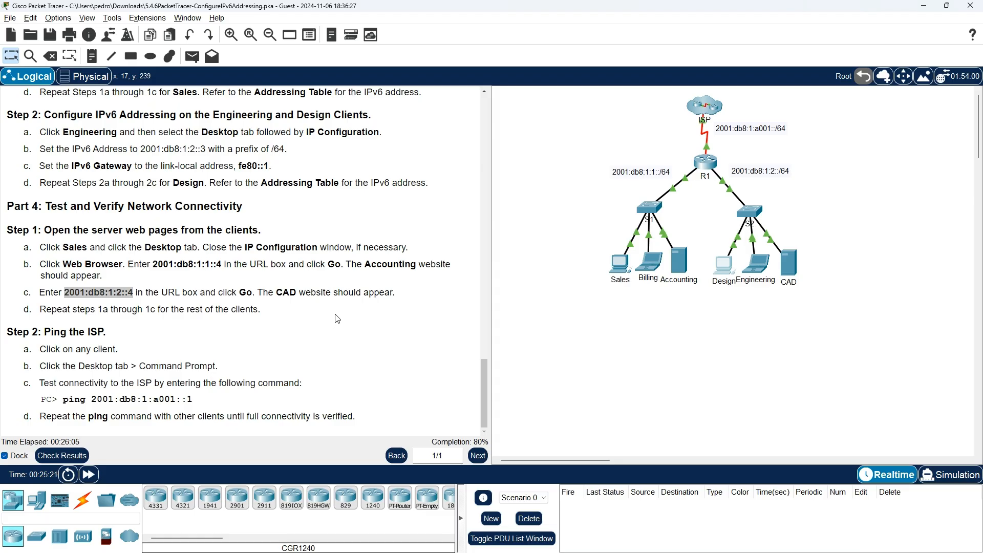
{"action": "left_click", "coordinate": [719, 265]}
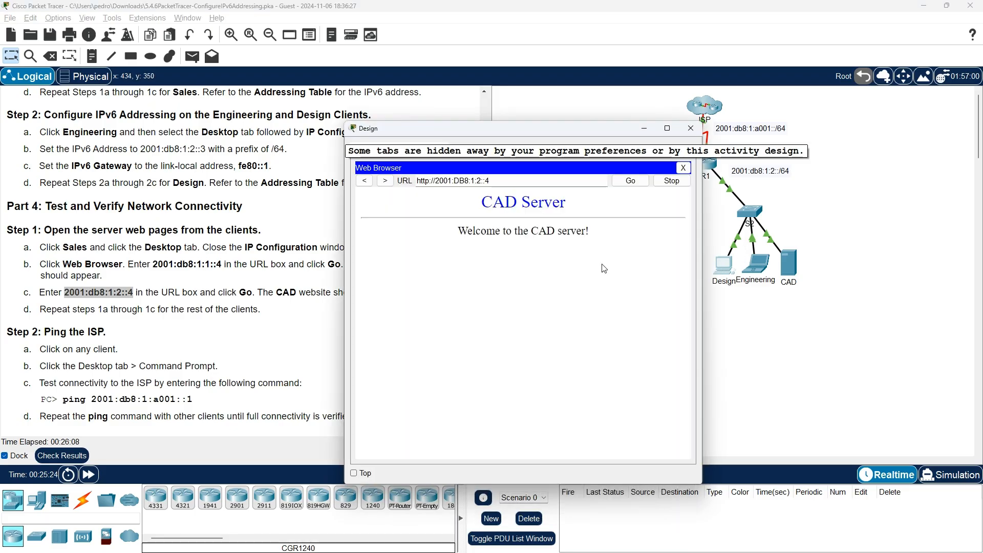
{"action": "left_click", "coordinate": [690, 128]}
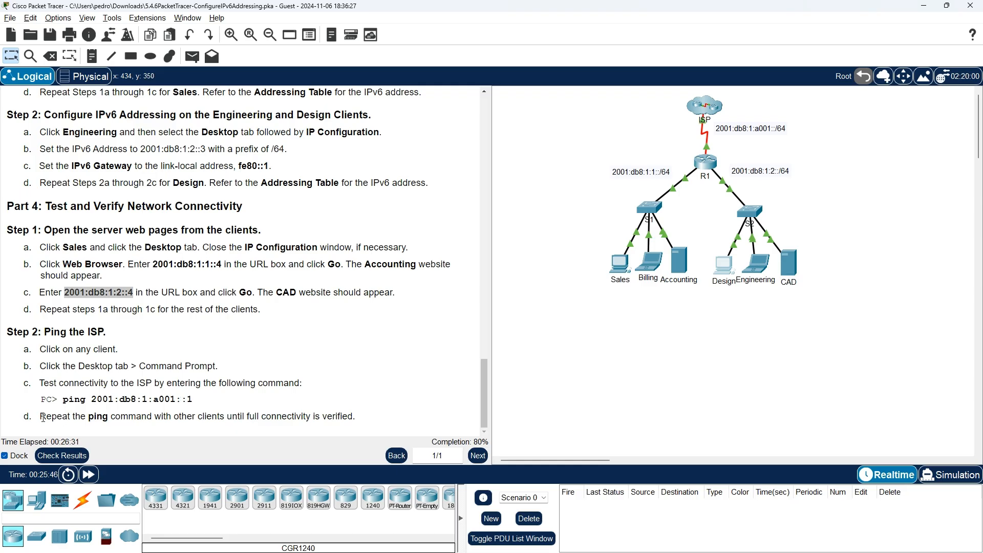
- Copy the command ping 2001:db8:1:a001::1 from Part 4 Step 2 and run it in the Sales client's Command Prompt
{"action": "left_click_drag", "start_coordinate": [60, 399], "coordinate": [207, 401]}
{"action": "right_click", "coordinate": [171, 398]}
{"action": "left_click", "coordinate": [196, 404]}
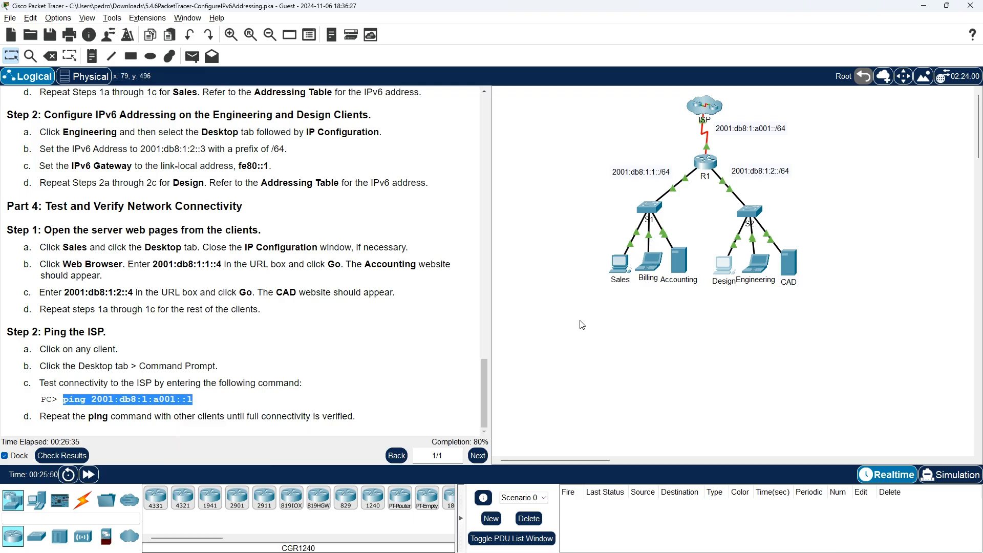
{"action": "left_click", "coordinate": [620, 270]}
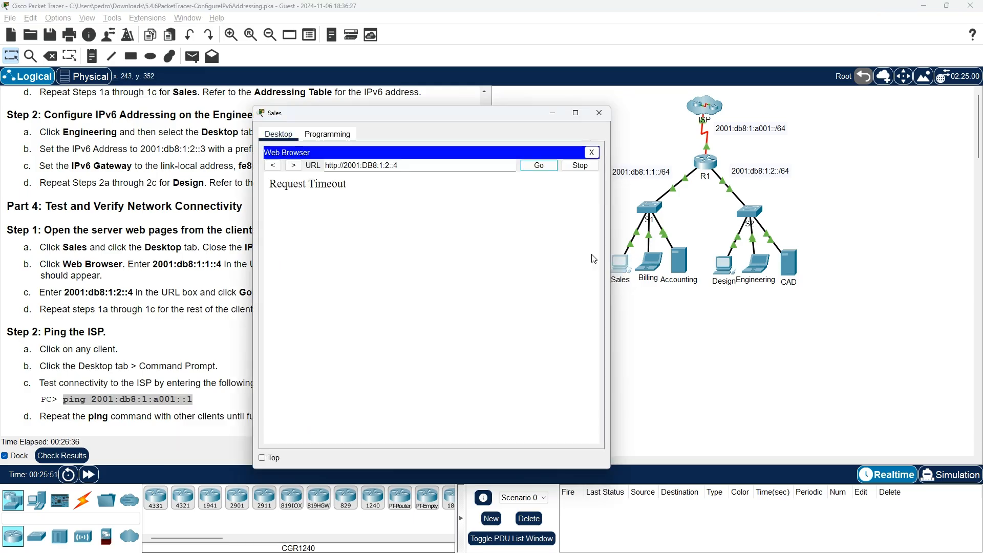
{"action": "left_click", "coordinate": [591, 153]}
{"action": "left_click", "coordinate": [515, 184]}
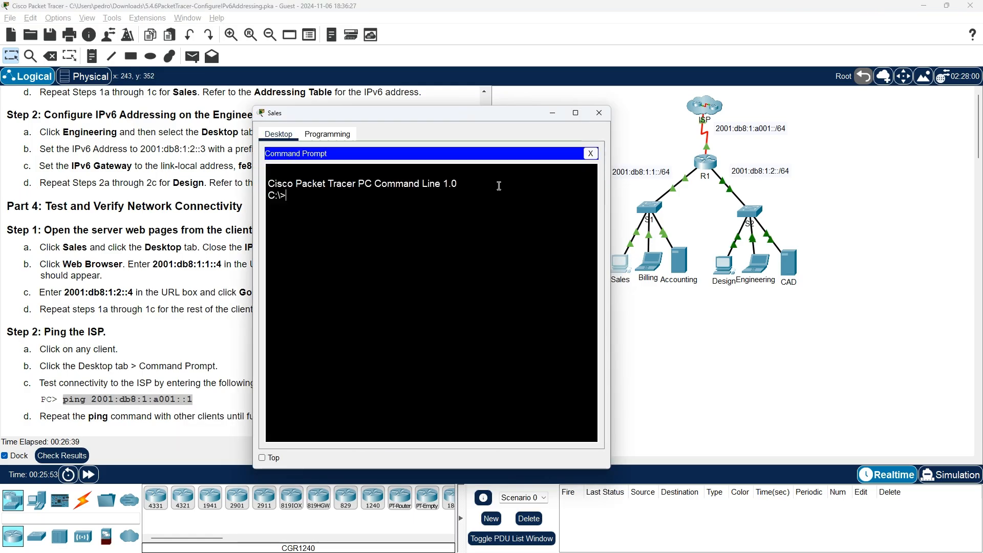
{"action": "right_click", "coordinate": [468, 245]}
{"action": "left_click", "coordinate": [495, 264]}
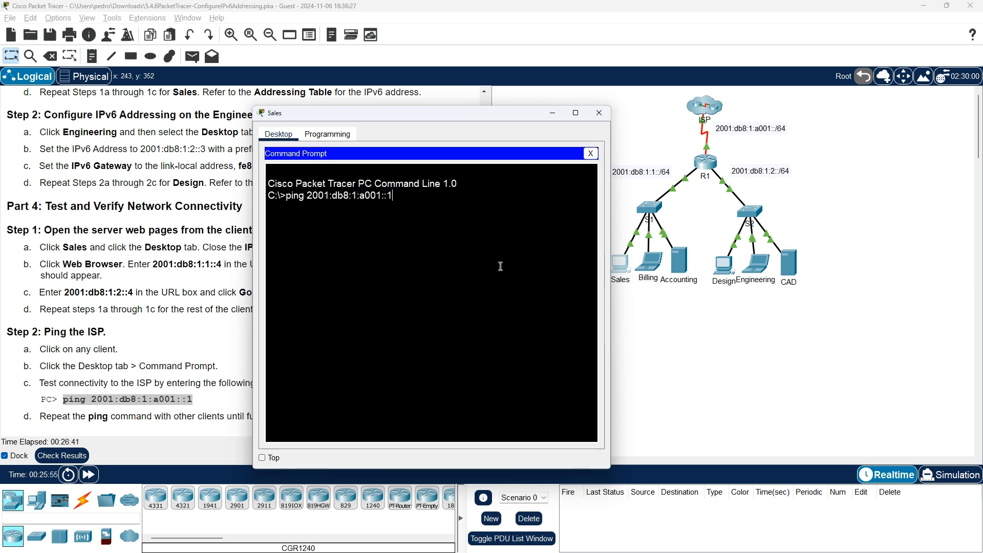
{"action": "key", "text": "Return"}
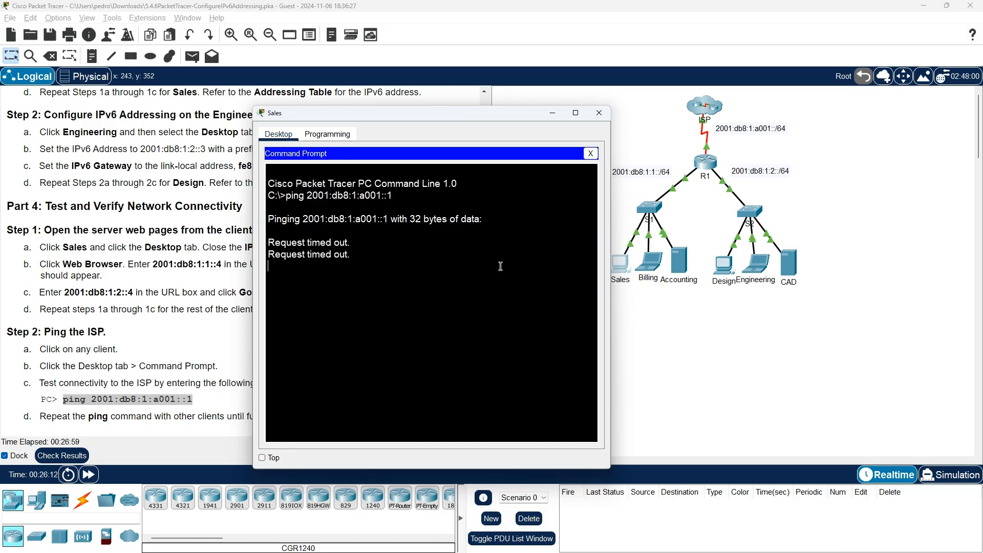
{"action": "left_click", "coordinate": [709, 311]}
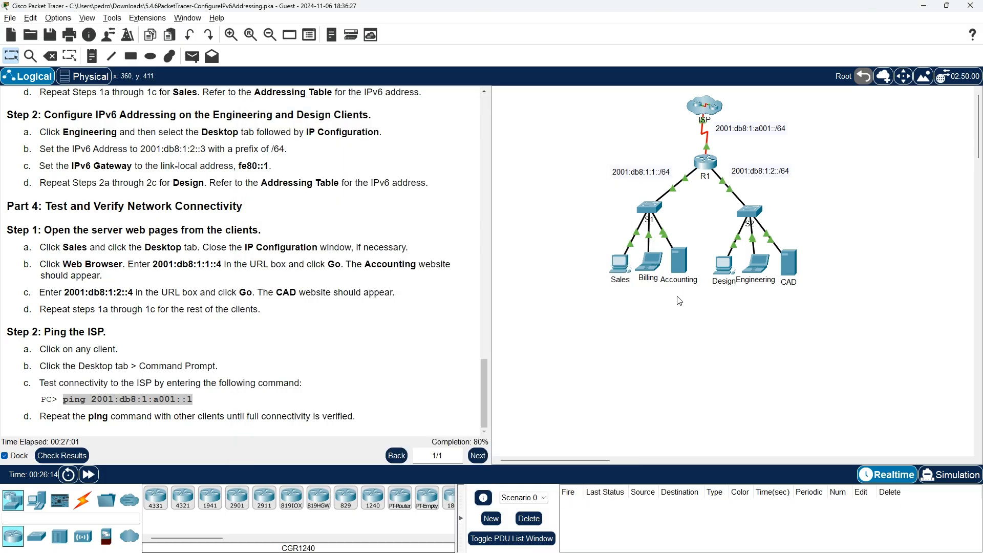
- Run ping 2001:db8:1:a001::1 in the Design client's Command Prompt
{"action": "left_click", "coordinate": [729, 269]}
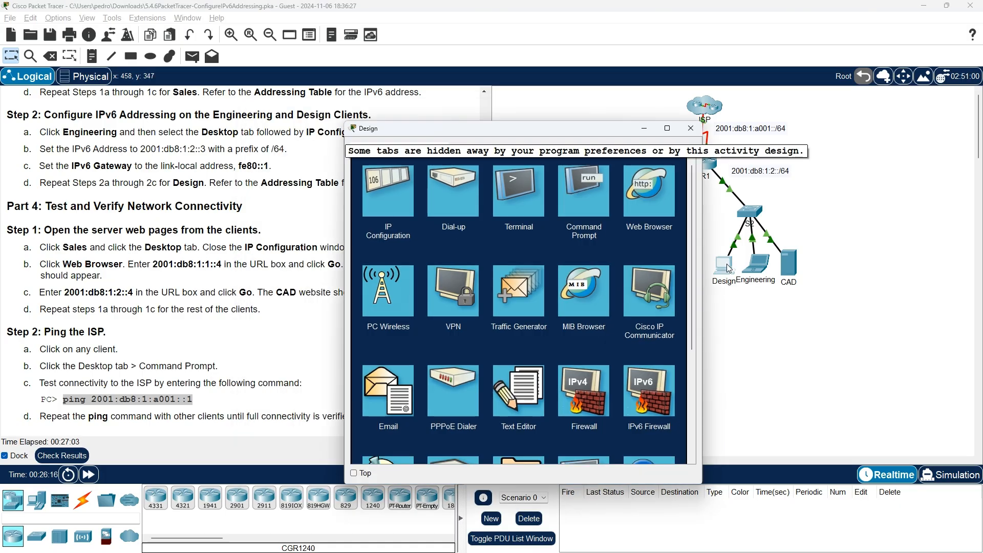
{"action": "left_click", "coordinate": [588, 191]}
{"action": "right_click", "coordinate": [554, 278]}
{"action": "left_click", "coordinate": [577, 293]}
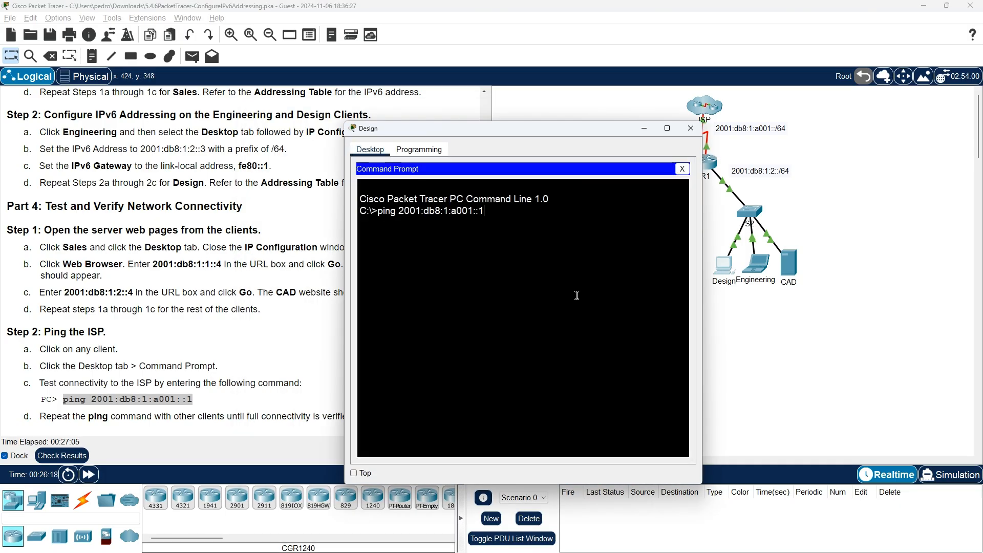
{"action": "key", "text": "Return"}
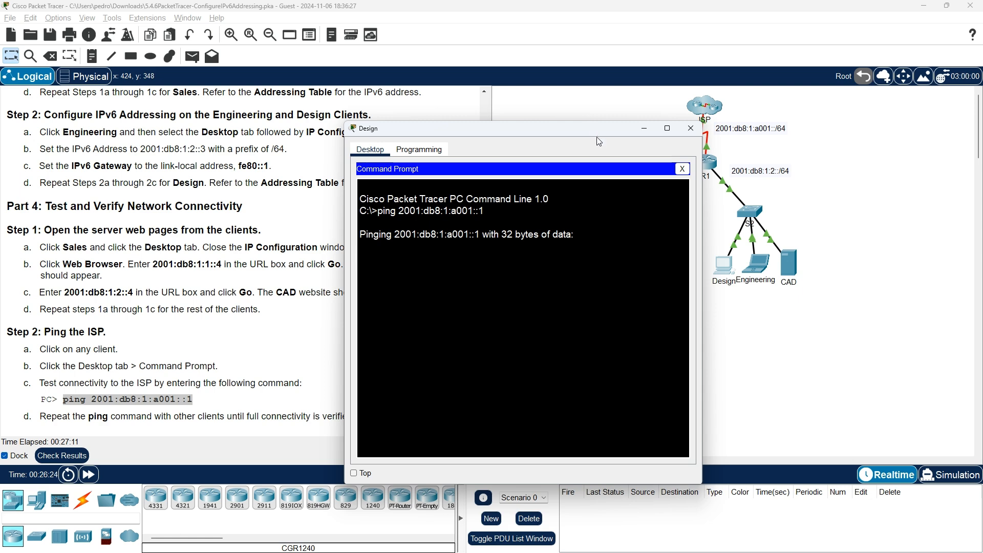
- Place the Sales and Design Command Prompts side by side, compare their ping results, and close both clients' windows
{"action": "left_click_drag", "start_coordinate": [602, 133], "coordinate": [902, 126]}
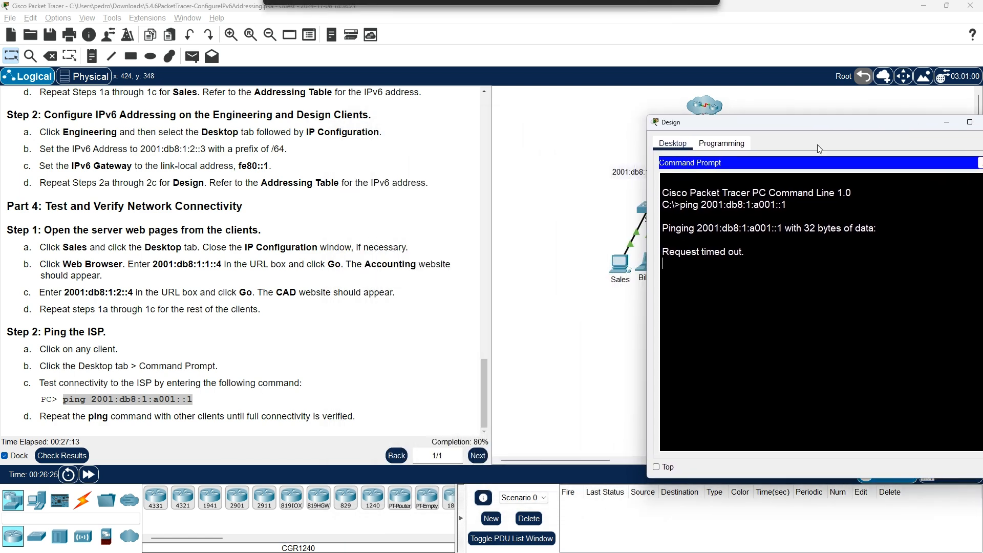
{"action": "left_click", "coordinate": [625, 264]}
{"action": "key", "text": "alt+Tab"}
{"action": "key", "text": "Tab"}
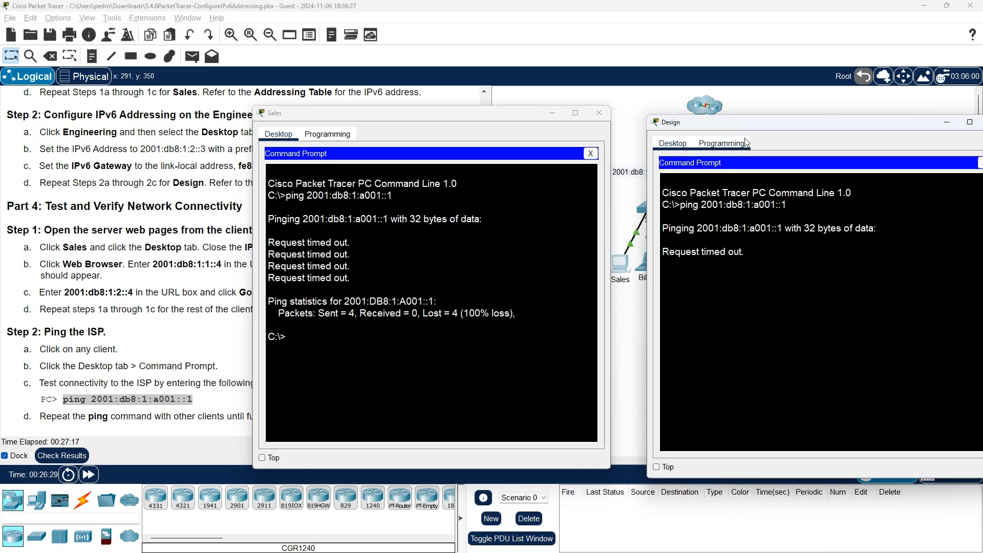
{"action": "left_click_drag", "start_coordinate": [748, 132], "coordinate": [717, 122]}
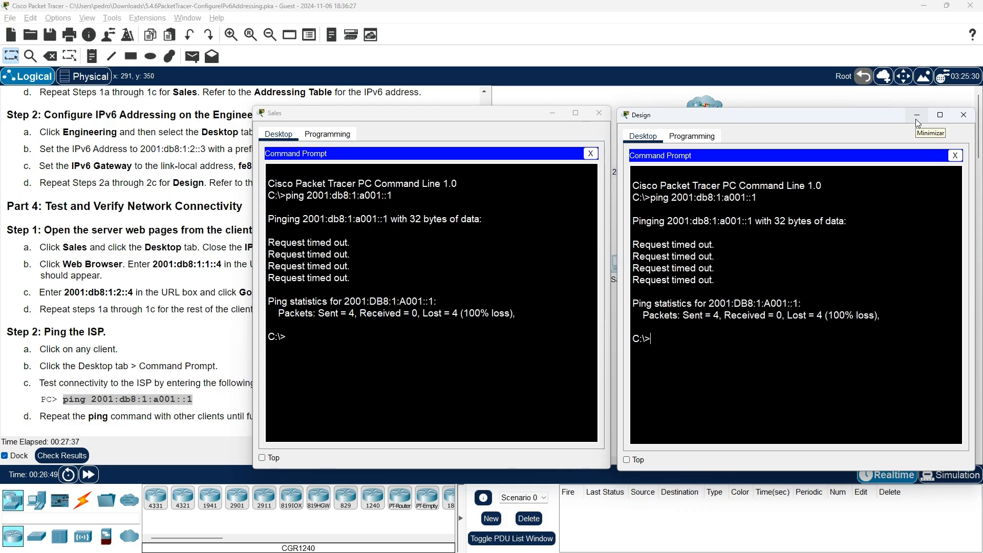
{"action": "left_click", "coordinate": [964, 115]}
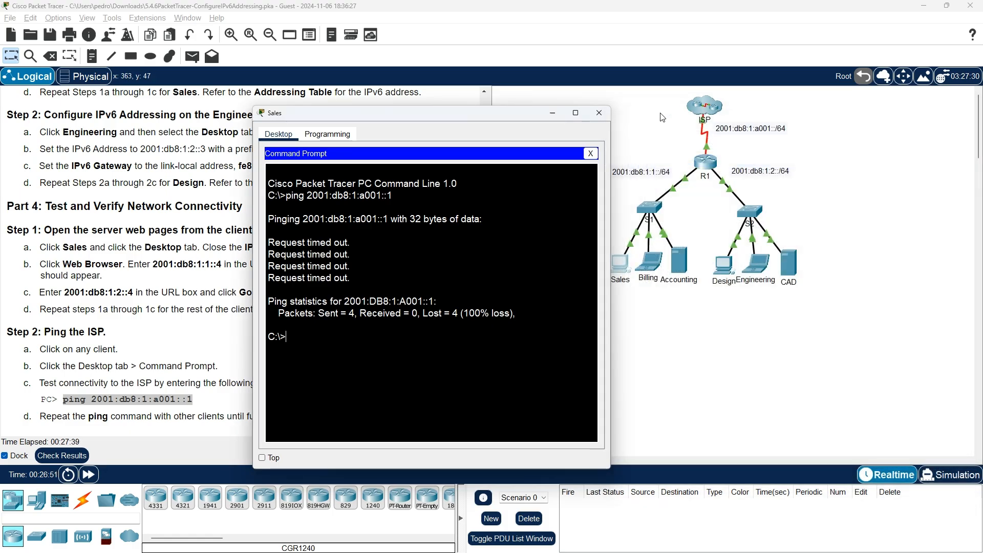
{"action": "left_click", "coordinate": [605, 117]}
- Close the CAD server's window and bring up R1's command line next to the Addressing Table in the instructions
{"action": "key", "text": "alt+Tab"}
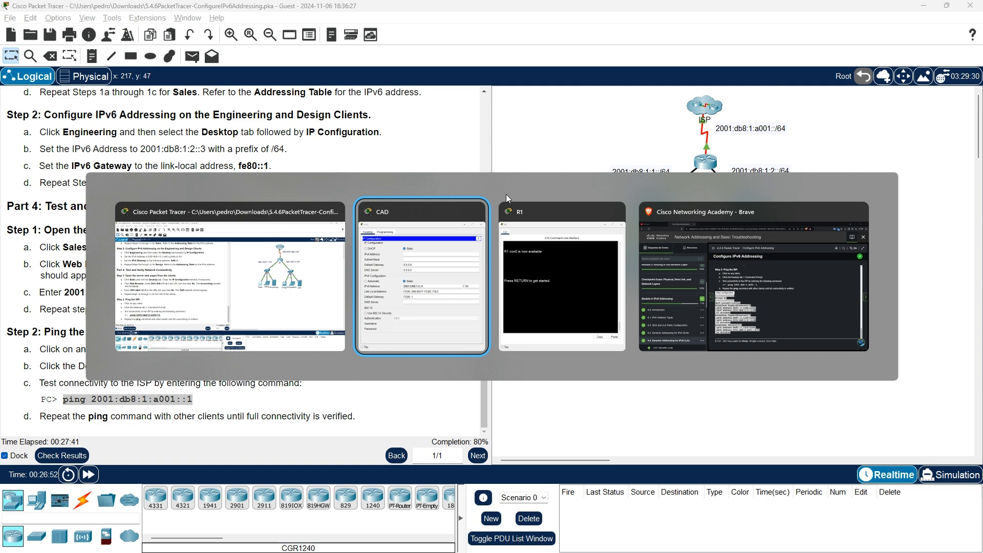
{"action": "left_click", "coordinate": [477, 209]}
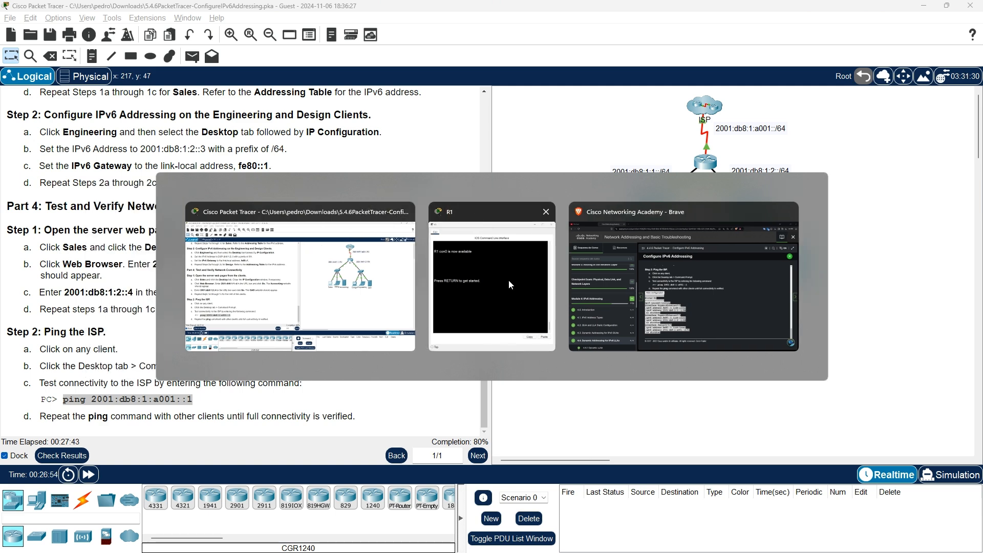
{"action": "left_click", "coordinate": [509, 285]}
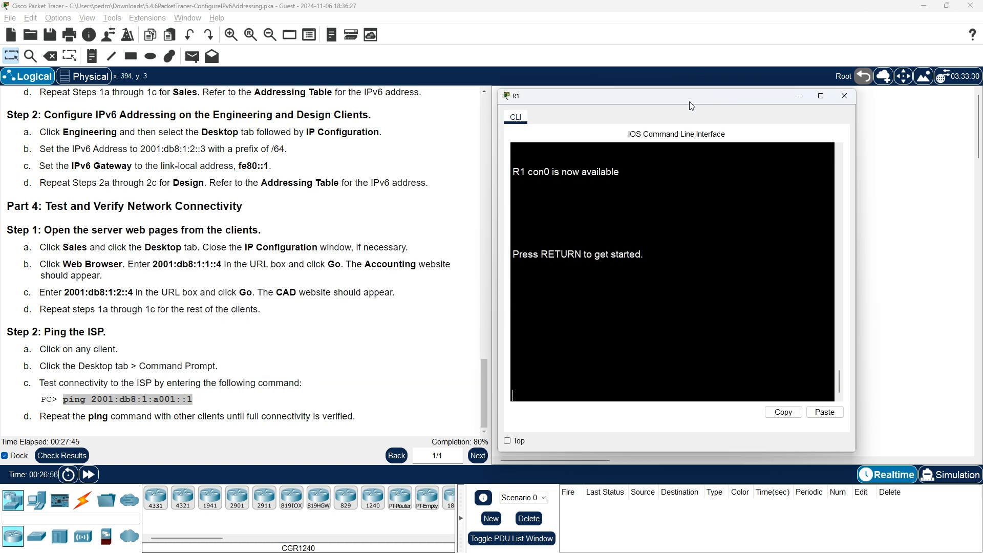
{"action": "left_click_drag", "start_coordinate": [691, 100], "coordinate": [723, 64]}
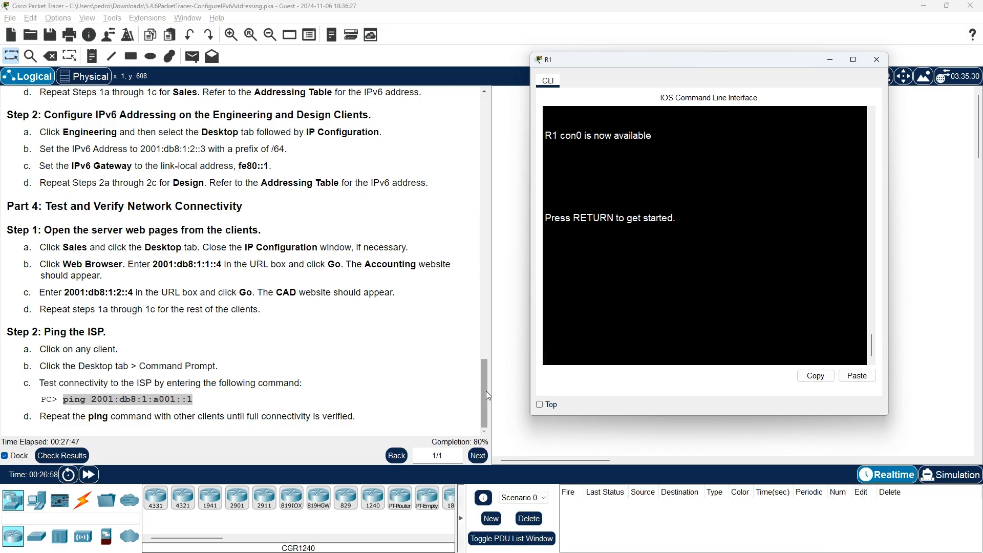
{"action": "left_click_drag", "start_coordinate": [485, 391], "coordinate": [445, 120]}
{"action": "key", "text": "alt+Tab"}
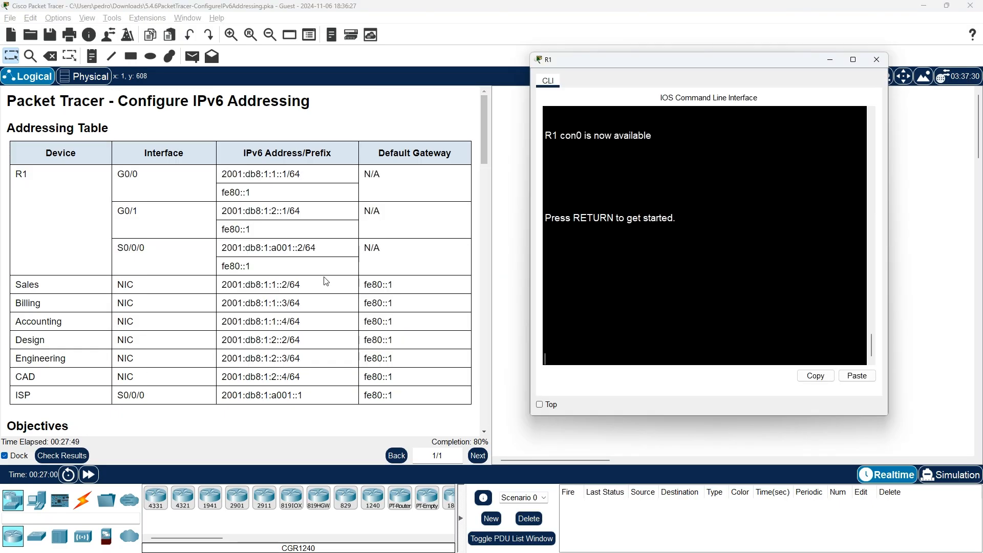
- Start an R1 console session and enter privileged mode with enable
{"action": "key", "text": "Return"}
{"action": "type", "text": "ena"}
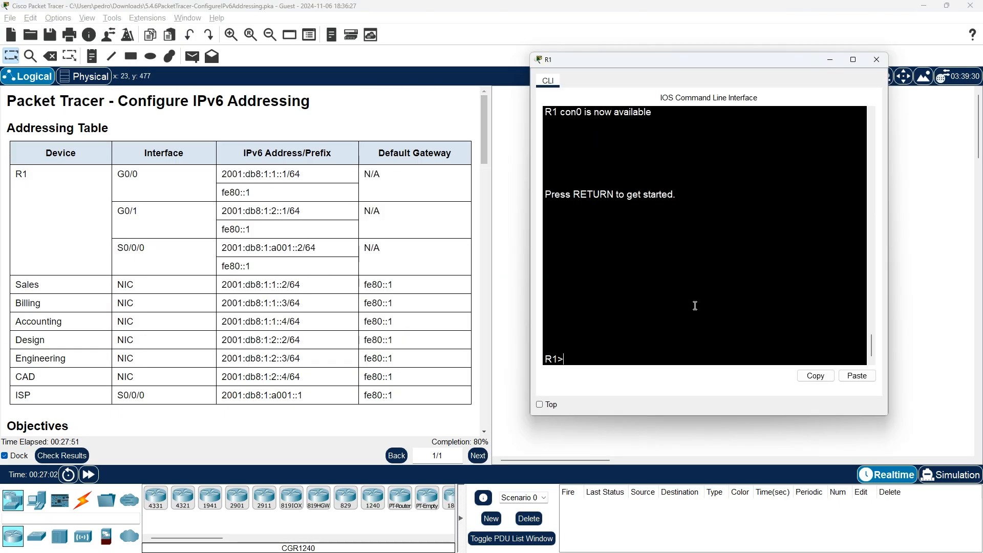
{"action": "type", "text": "ble"}
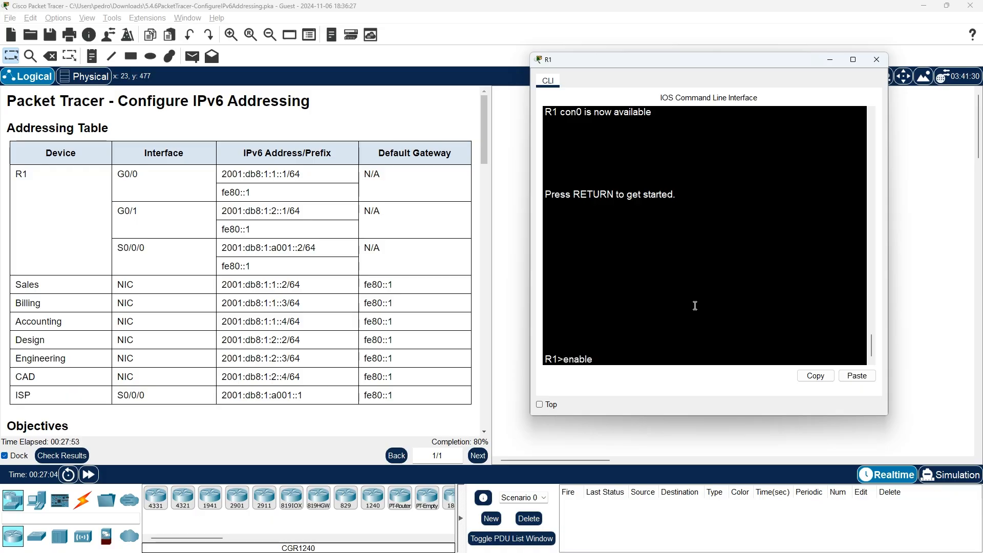
{"action": "key", "text": "Return"}
- Run show ipv6 interface brief on R1, compare the interface addresses with the Addressing Table, and close the router's window
{"action": "type", "text": "sh"}
{"action": "key", "text": "Tab"}
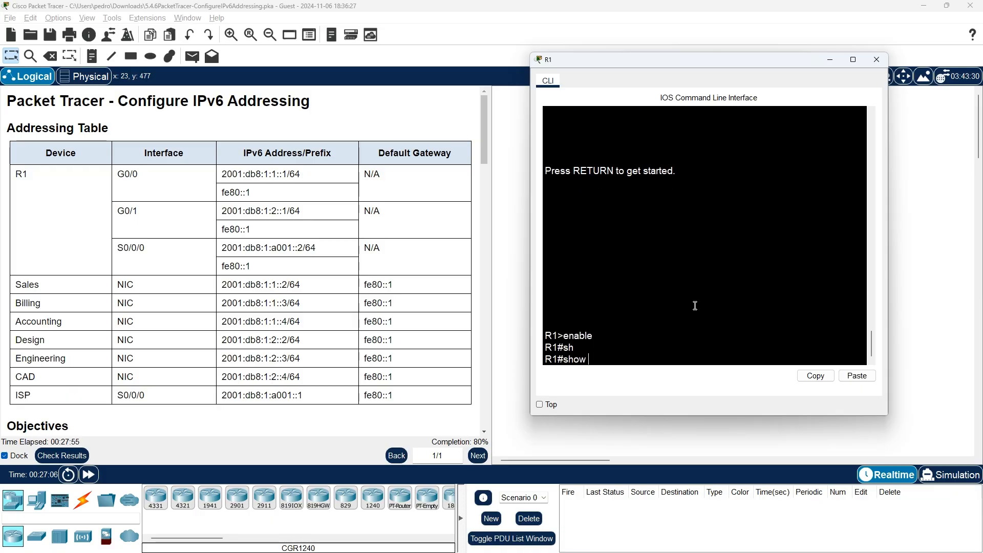
{"action": "type", "text": "ipv6 "}
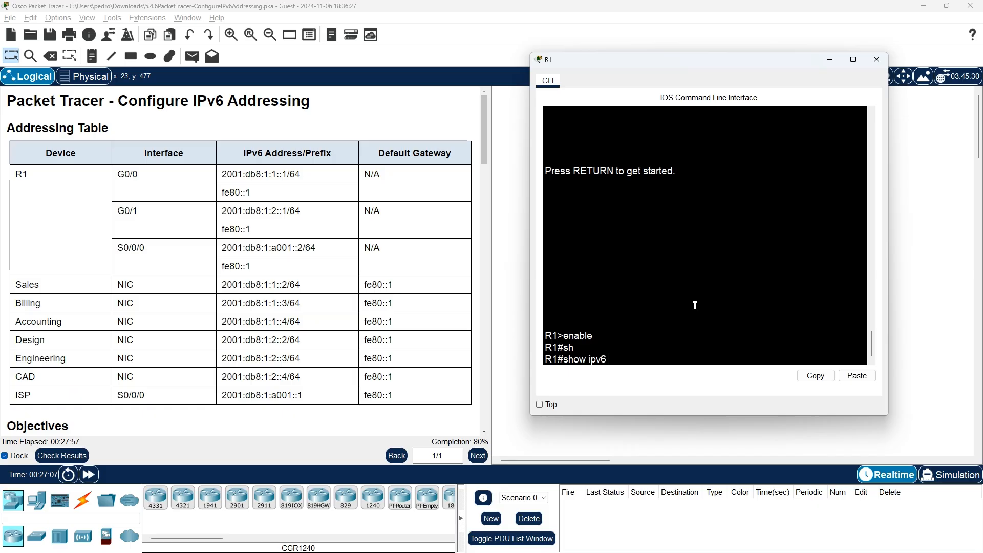
{"action": "type", "text": " int"}
{"action": "key", "text": "Tab"}
{"action": "type", "text": "bri"}
{"action": "key", "text": "Tab"}
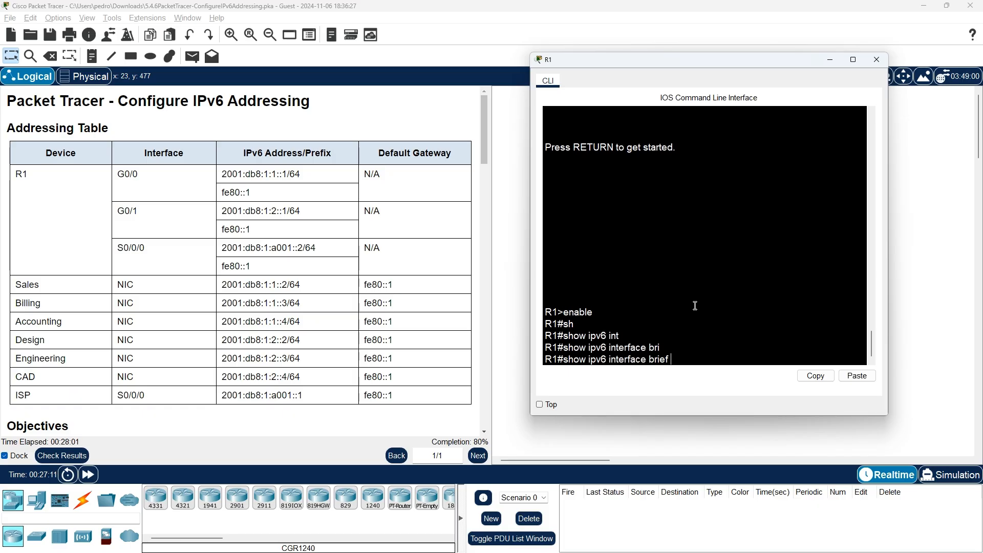
{"action": "key", "text": "Return"}
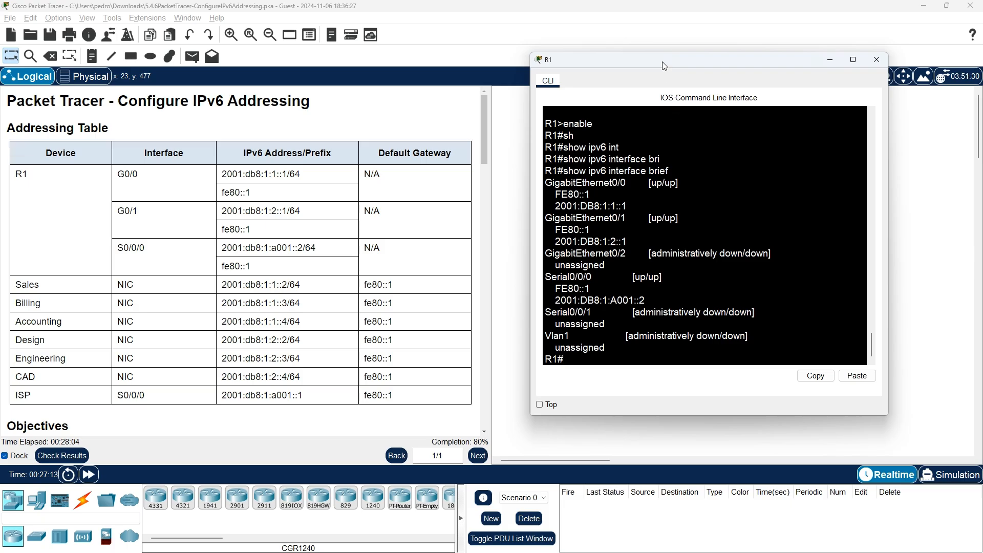
{"action": "left_click_drag", "start_coordinate": [664, 65], "coordinate": [513, 76]}
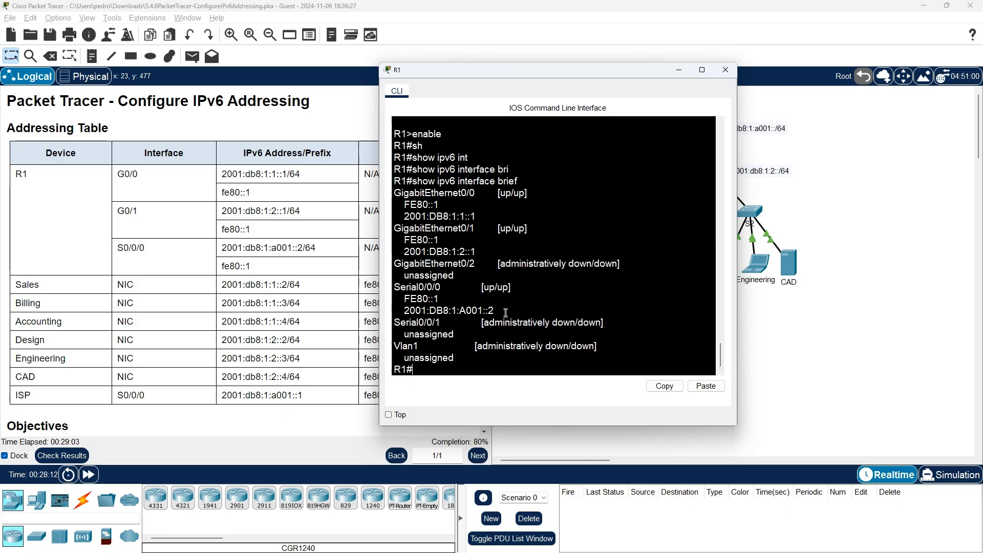
{"action": "scroll", "coordinate": [527, 310], "scroll_direction": "down", "scroll_amount": 1}
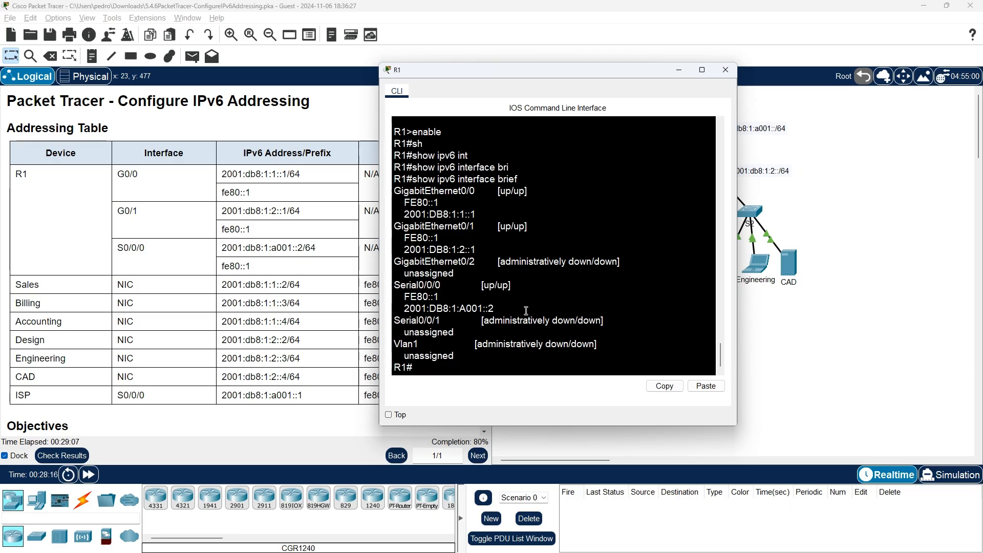
{"action": "left_click", "coordinate": [726, 71]}
- Compare the Sales and Billing clients' IP Configuration with the Addressing Table, closing each client's window
{"action": "left_click", "coordinate": [623, 272]}
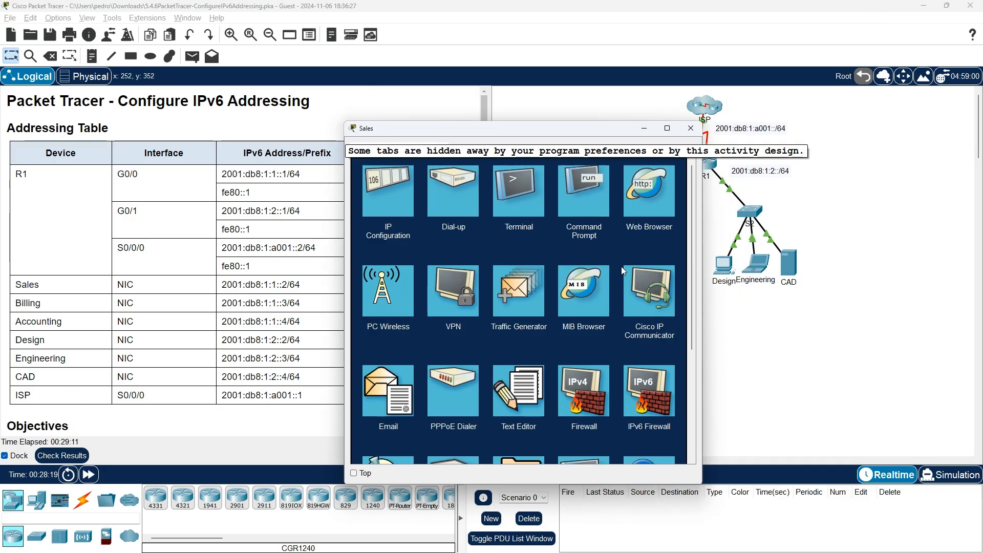
{"action": "left_click", "coordinate": [398, 187]}
{"action": "left_click_drag", "start_coordinate": [437, 131], "coordinate": [521, 89]}
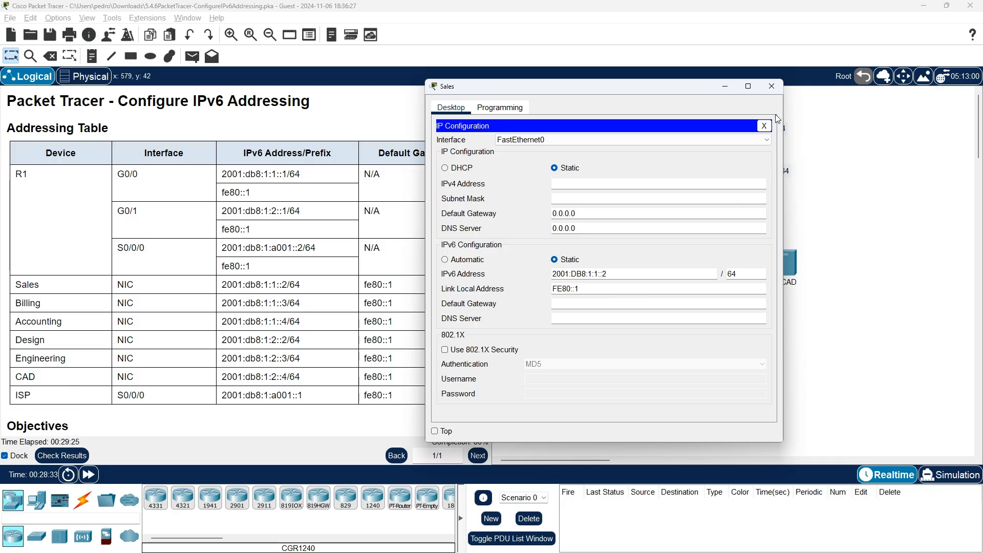
{"action": "left_click", "coordinate": [772, 86]}
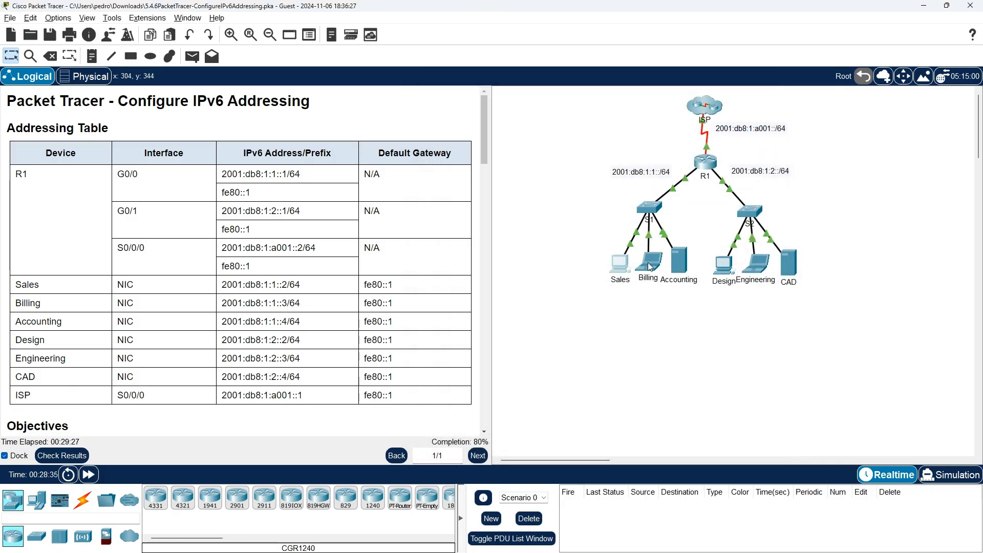
{"action": "left_click", "coordinate": [649, 266]}
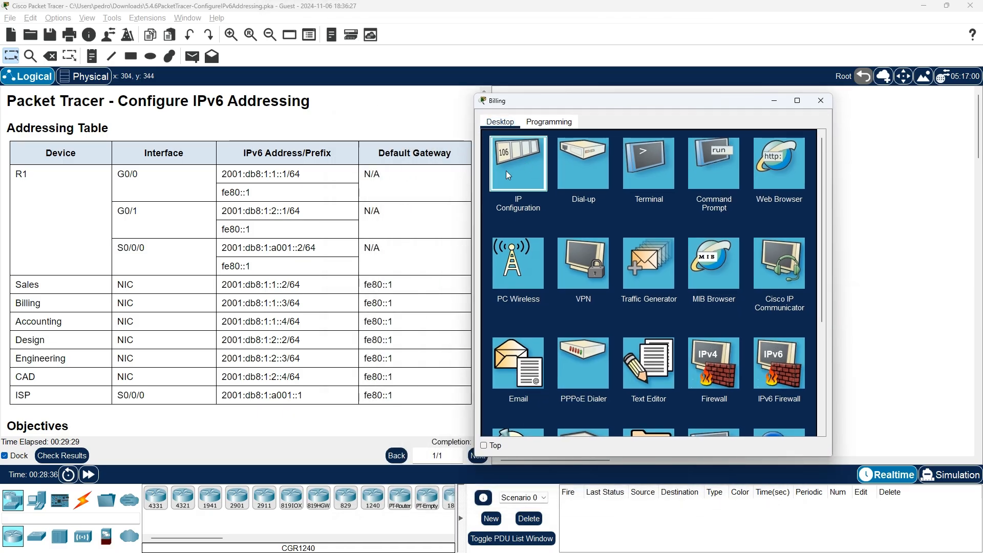
{"action": "left_click", "coordinate": [508, 175]}
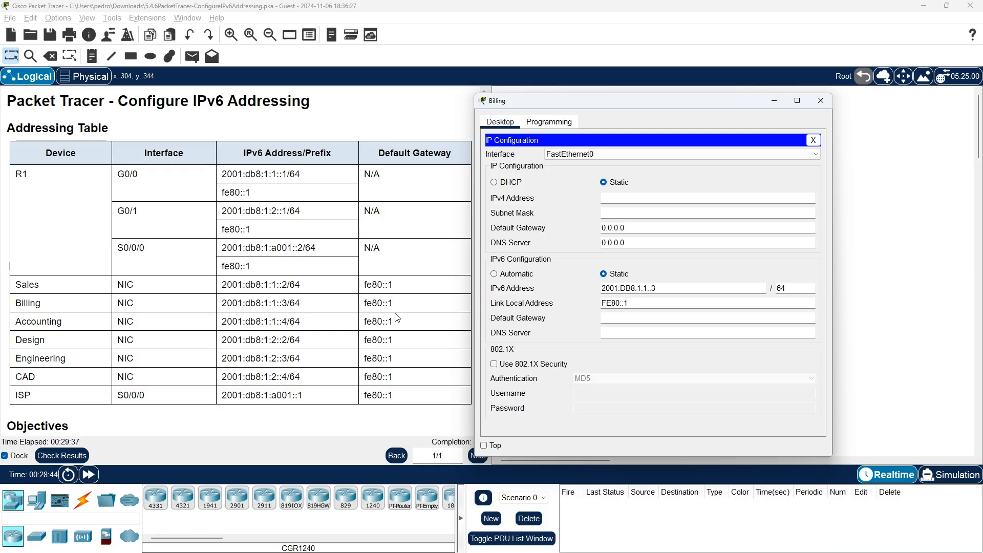
{"action": "left_click", "coordinate": [820, 105]}
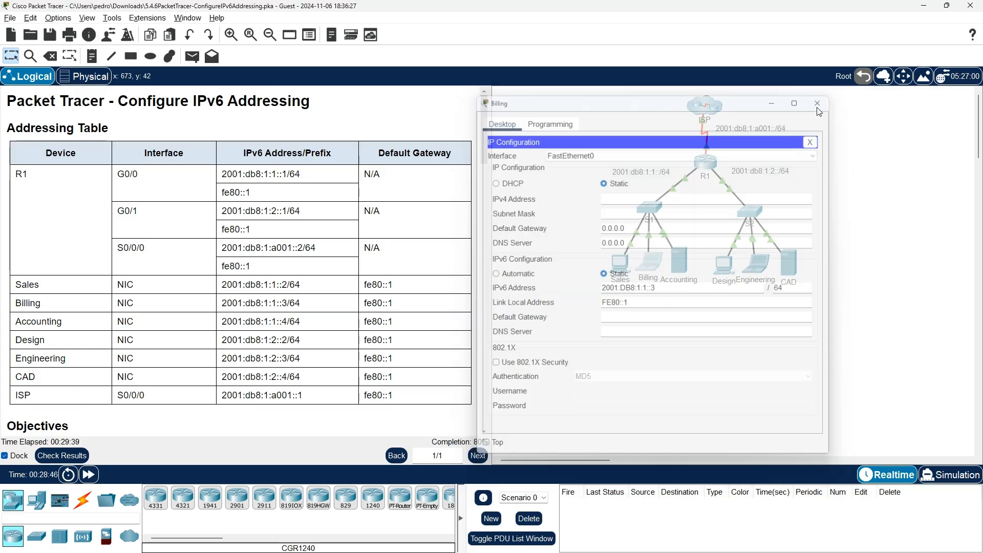
- Compare the Accounting server's IPv6 address, link-local address and gateway with the Addressing Table, and close its window
{"action": "left_click", "coordinate": [680, 260]}
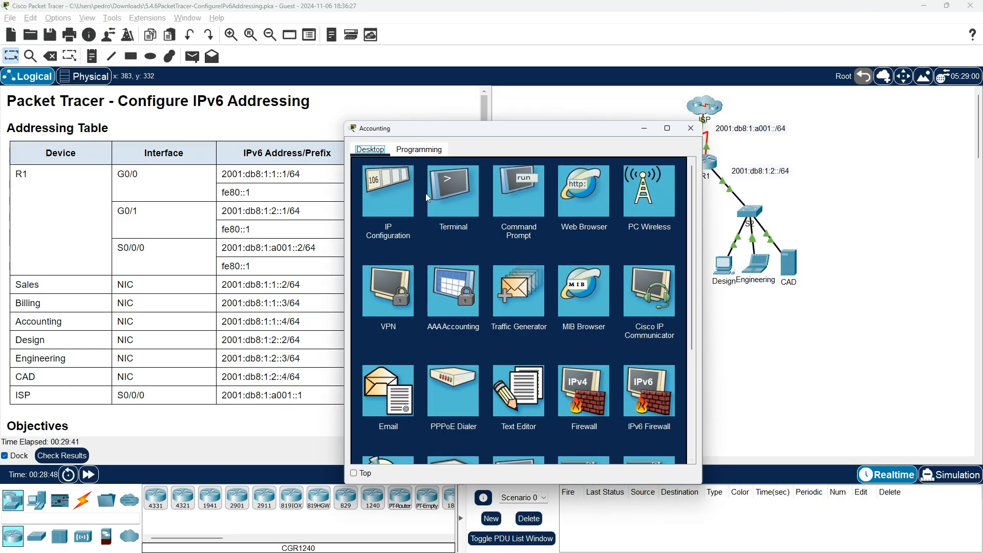
{"action": "left_click", "coordinate": [388, 191]}
{"action": "left_click_drag", "start_coordinate": [455, 130], "coordinate": [569, 92]}
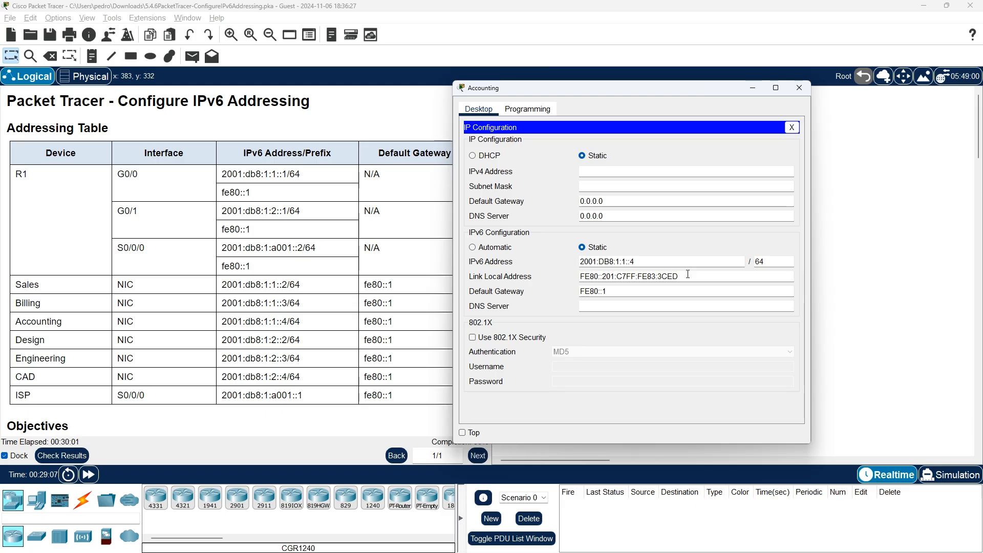
{"action": "left_click_drag", "start_coordinate": [627, 88], "coordinate": [667, 91]}
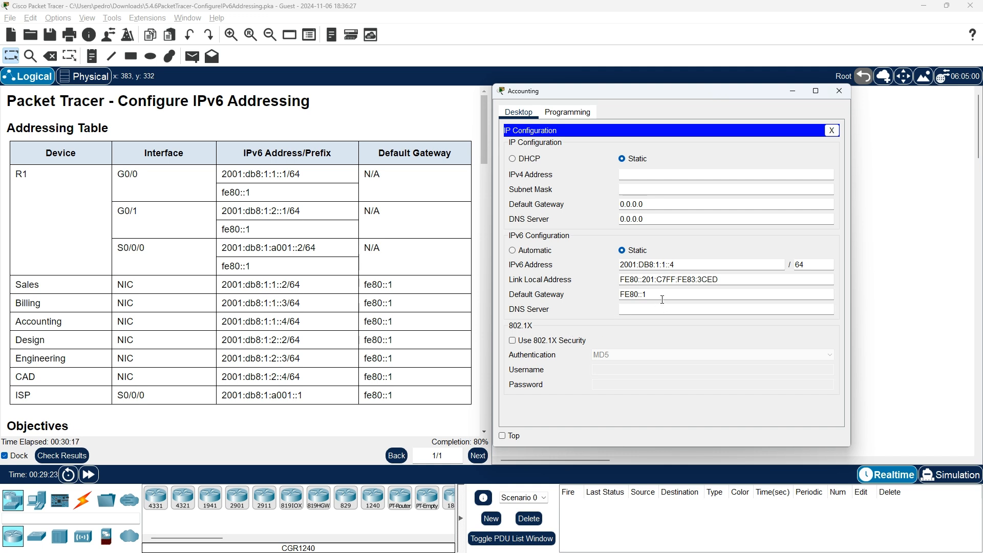
{"action": "left_click", "coordinate": [832, 131]}
{"action": "left_click", "coordinate": [841, 95]}
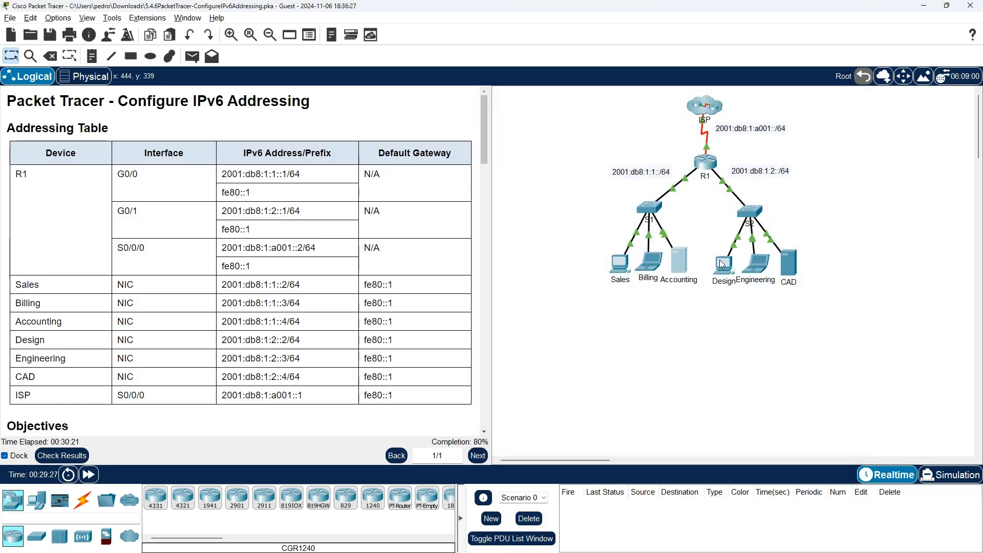
- Open the Design client's IP Configuration and place it so its IPv6 settings can be compared with the Addressing Table
{"action": "left_click", "coordinate": [722, 263]}
{"action": "left_click", "coordinate": [388, 191]}
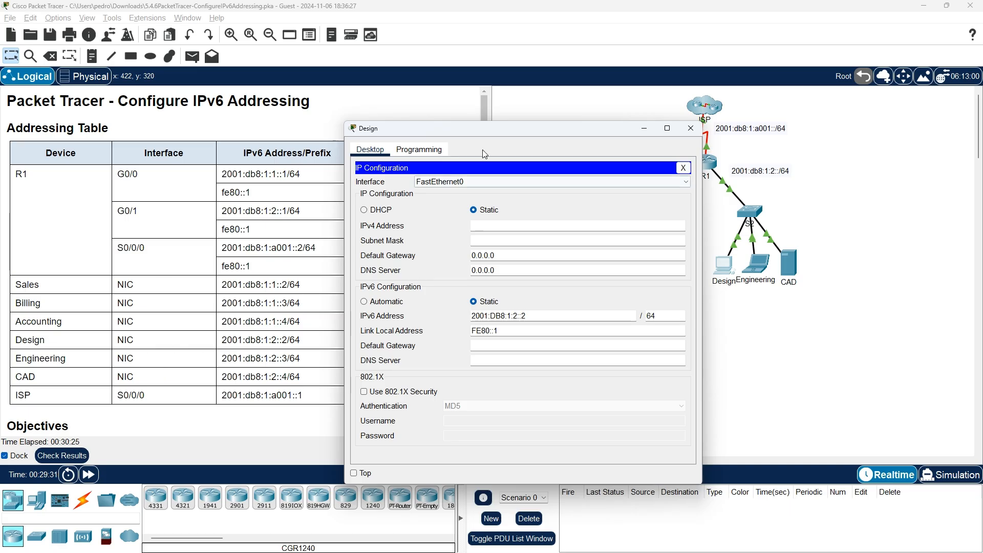
{"action": "left_click_drag", "start_coordinate": [495, 128], "coordinate": [621, 117]}
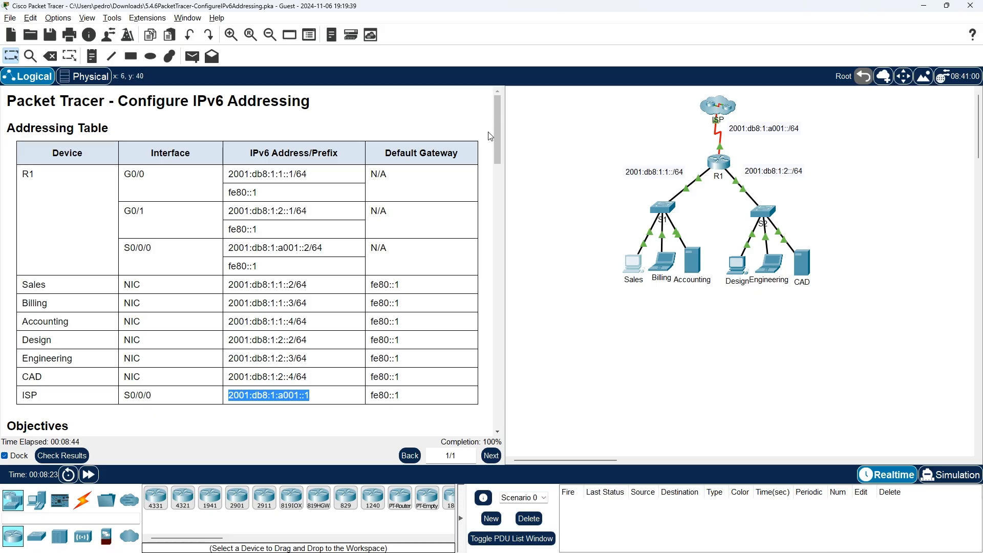
- Check the Sales and Billing clients' IPv6 address, link-local address and gateway against the Part 3 client instructions, closing each client's window
{"action": "left_click_drag", "start_coordinate": [503, 143], "coordinate": [500, 366]}
{"action": "left_click", "coordinate": [633, 266]}
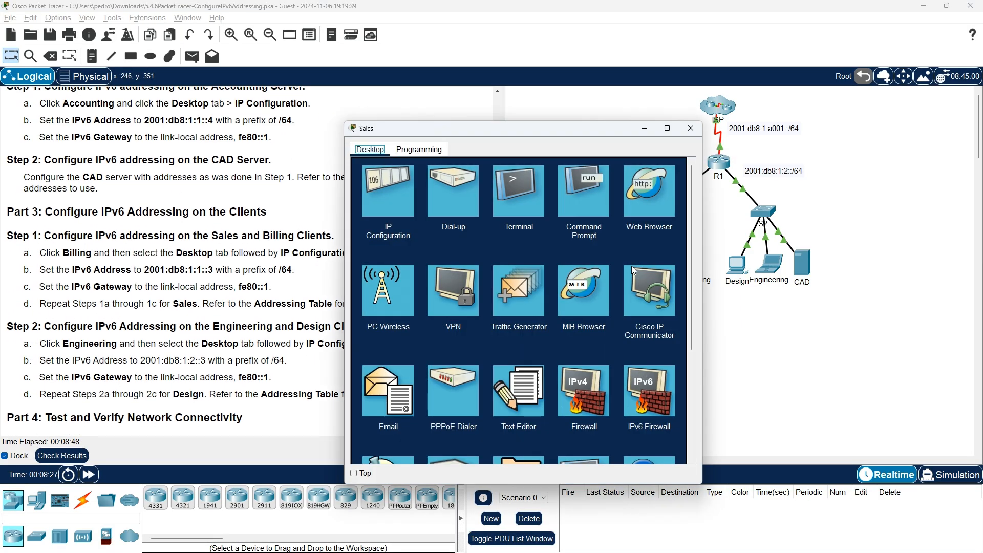
{"action": "left_click", "coordinate": [393, 204]}
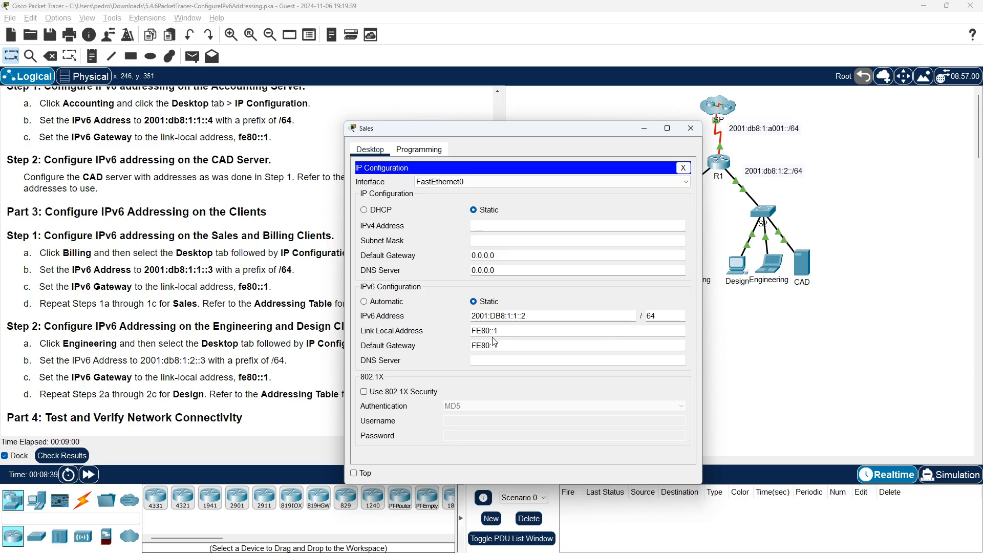
{"action": "left_click_drag", "start_coordinate": [499, 331], "coordinate": [486, 330]}
{"action": "left_click", "coordinate": [690, 128]}
{"action": "left_click", "coordinate": [661, 264]}
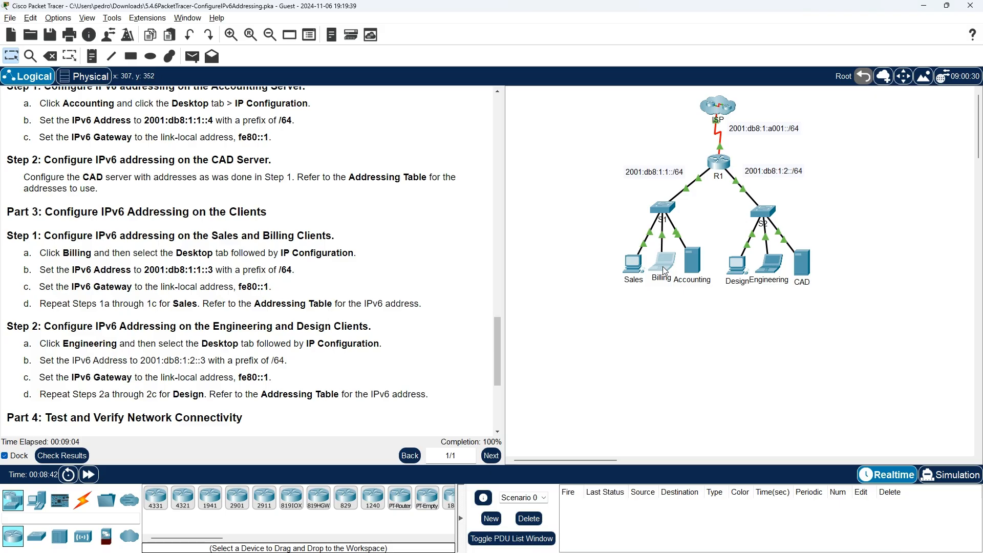
{"action": "left_click", "coordinate": [397, 202]}
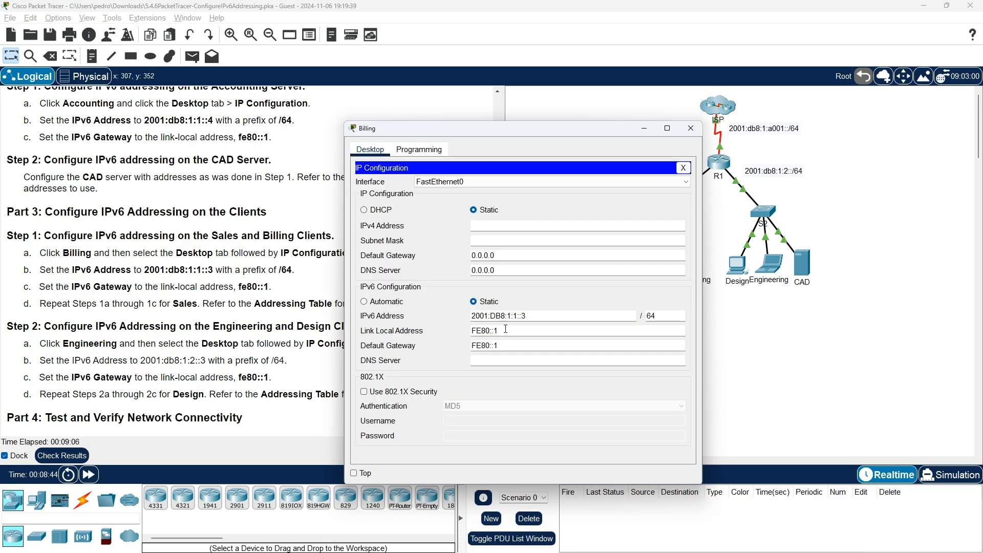
{"action": "left_click", "coordinate": [691, 128]}
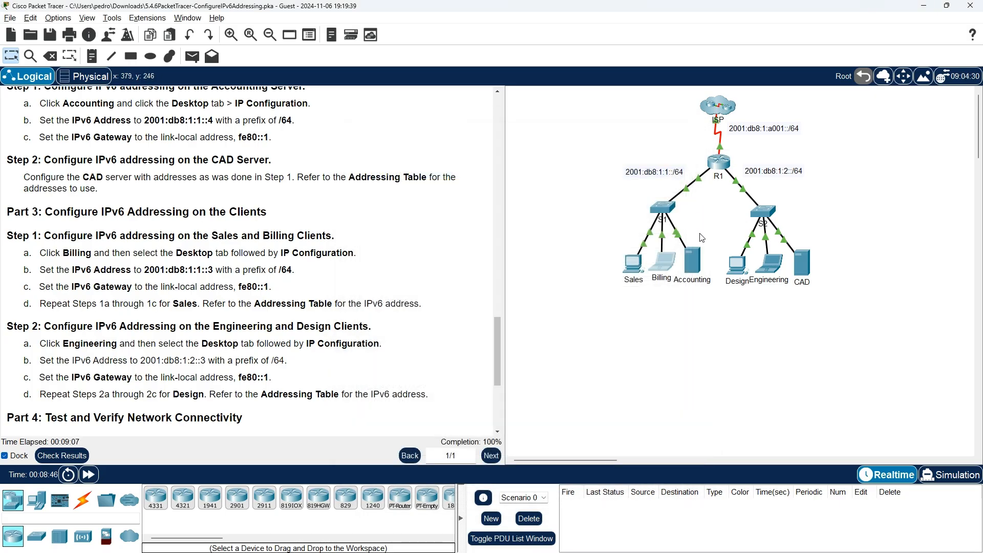
- Check the Design and Engineering clients' IPv6 address, link-local address and gateway in IP Configuration, closing each client's window
{"action": "left_click", "coordinate": [737, 264]}
{"action": "left_click", "coordinate": [374, 189]}
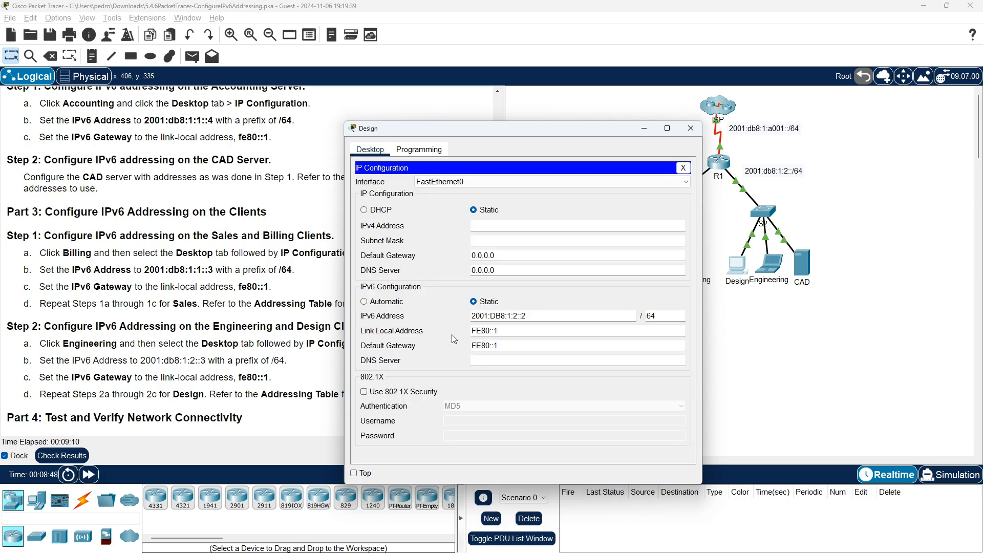
{"action": "left_click", "coordinate": [691, 128]}
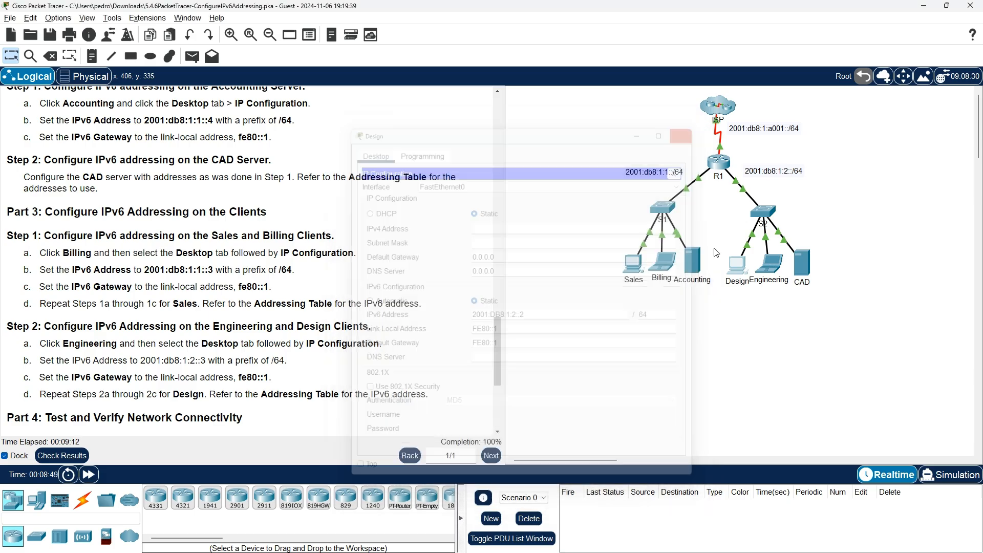
{"action": "left_click", "coordinate": [779, 271]}
{"action": "left_click", "coordinate": [384, 205]}
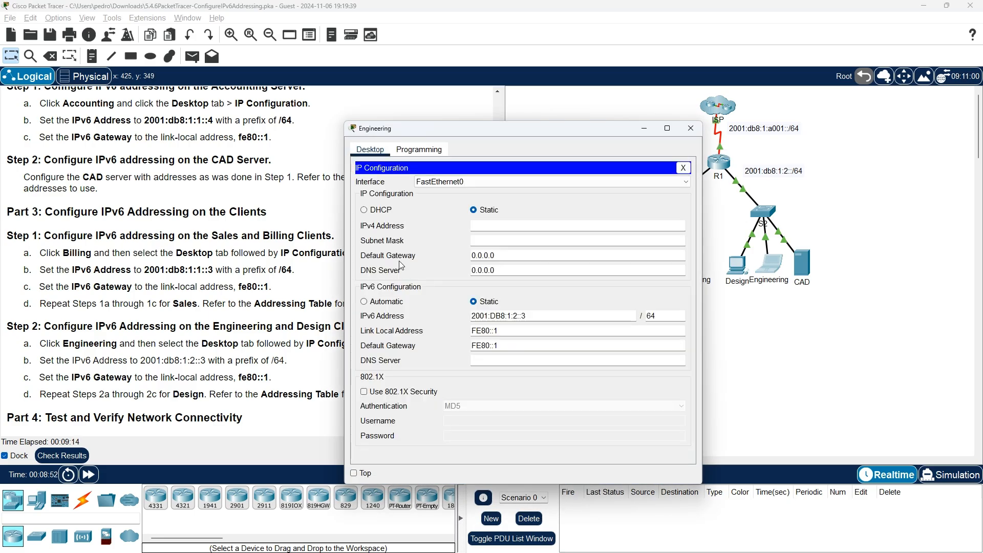
{"action": "left_click", "coordinate": [690, 128]}
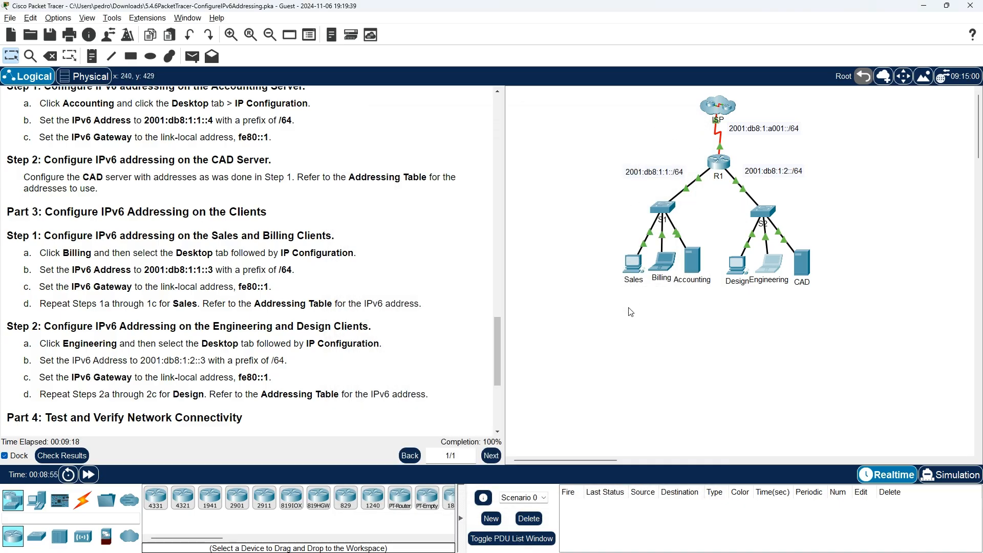
- Ping the ISP at 2001:db8:1:a001::1 from the Sales client's Command Prompt, and close the prompt
{"action": "left_click", "coordinate": [639, 275]}
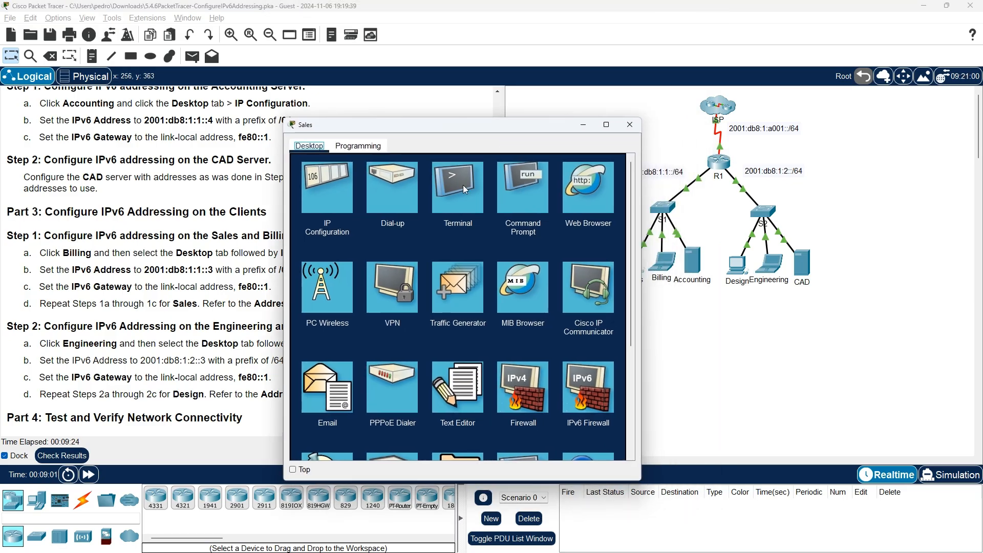
{"action": "left_click", "coordinate": [526, 200]}
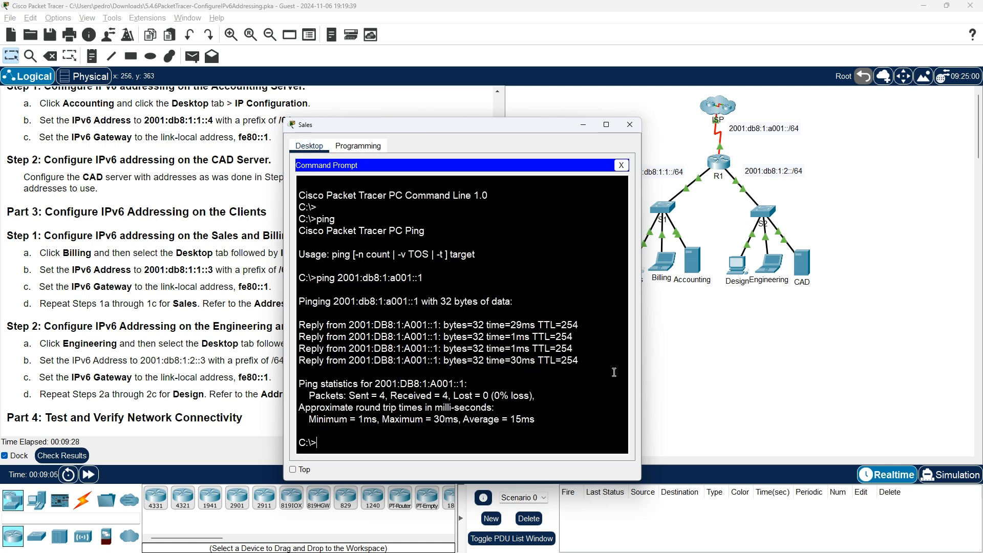
{"action": "key", "text": "Up"}
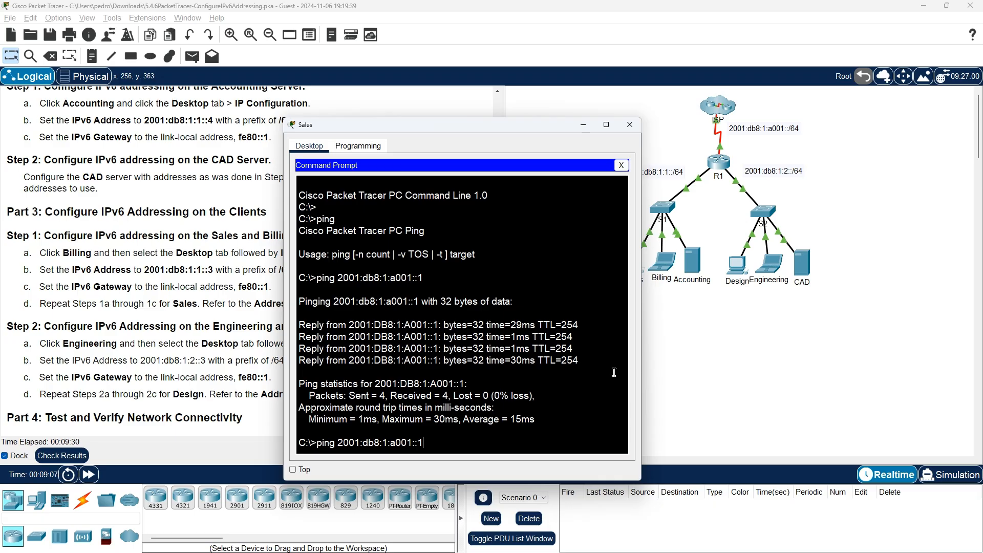
{"action": "key", "text": "Return"}
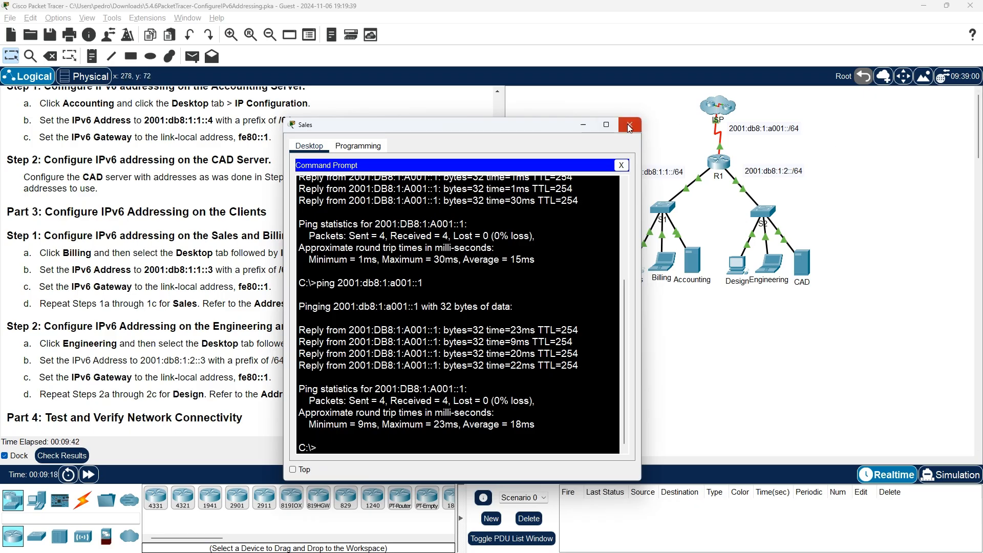
{"action": "left_click", "coordinate": [621, 165]}
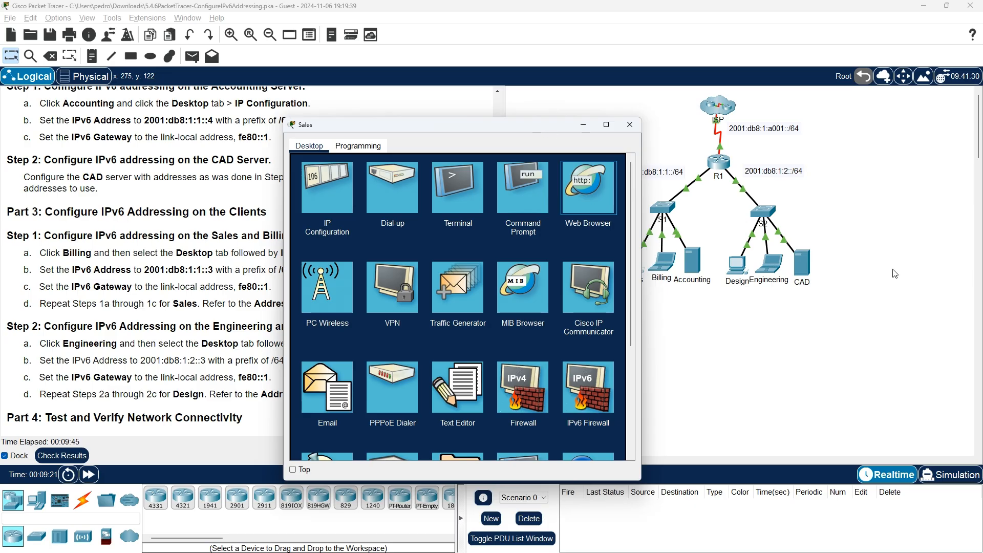
- Load the CAD server's page in the Sales client's Web Browser, using the address 2001:db8:1:2::4 copied from the Addressing Table
{"action": "left_click_drag", "start_coordinate": [528, 138], "coordinate": [777, 130]}
{"action": "left_click_drag", "start_coordinate": [499, 354], "coordinate": [511, 110]}
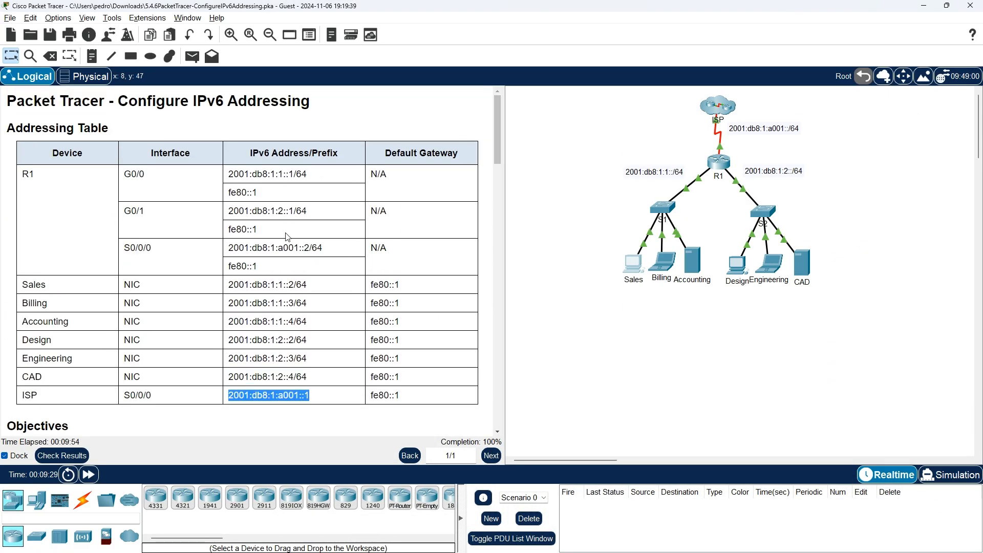
{"action": "left_click_drag", "start_coordinate": [229, 378], "coordinate": [287, 378]}
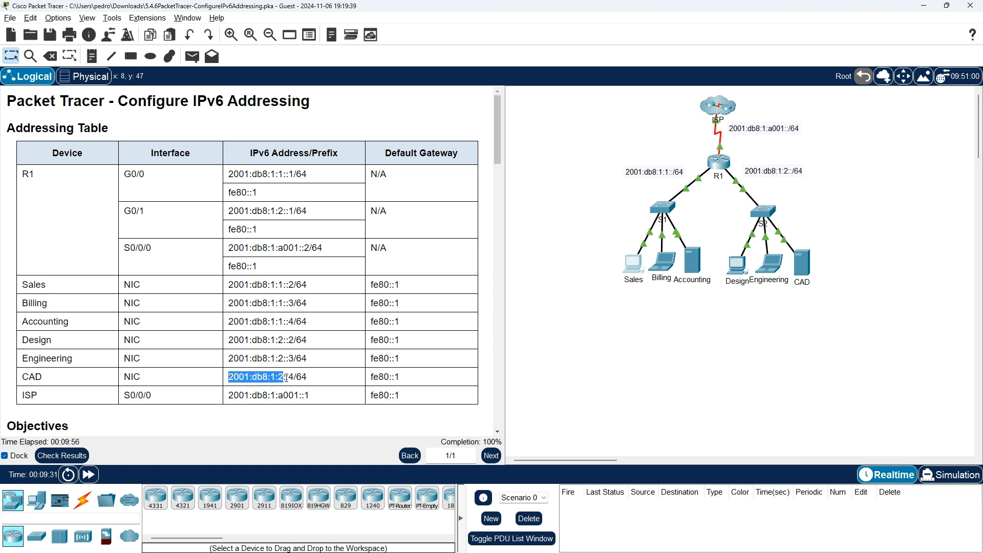
{"action": "right_click", "coordinate": [280, 378]}
{"action": "left_click", "coordinate": [298, 385]}
{"action": "key", "text": "alt+Tab"}
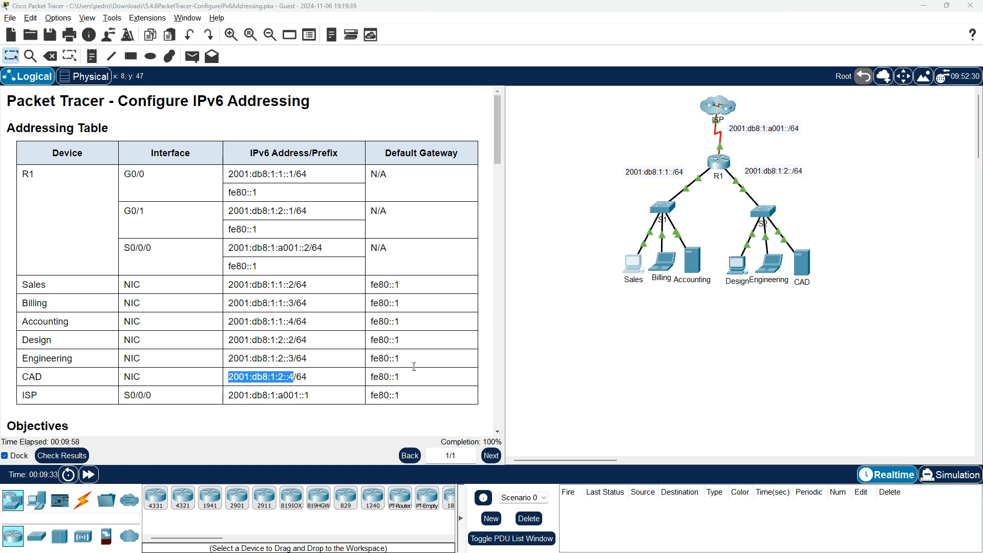
{"action": "right_click", "coordinate": [652, 171]}
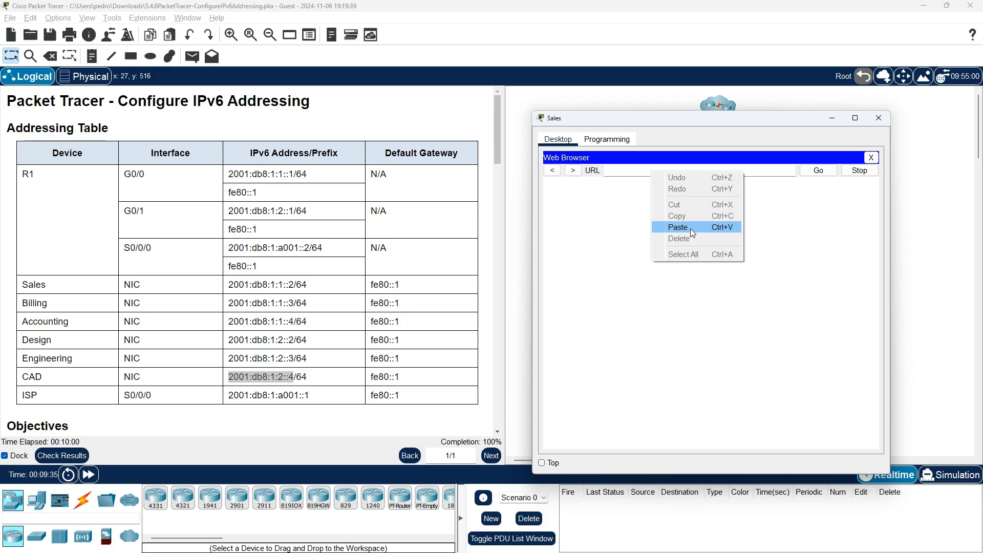
{"action": "left_click", "coordinate": [669, 225]}
{"action": "left_click", "coordinate": [820, 170]}
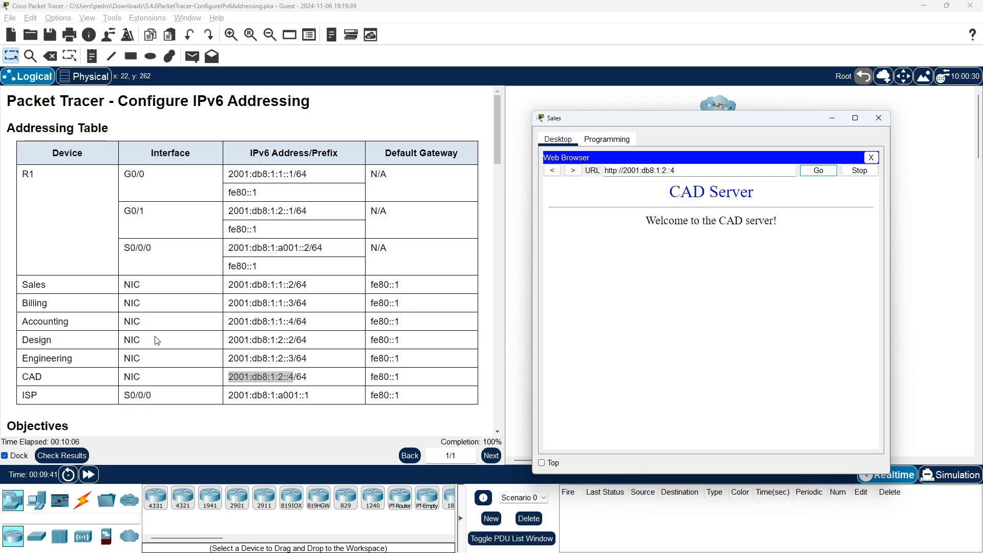
- Load the Accounting server's page at 2001:db8:1:1::4, copied from the Addressing Table, in the Sales client's Web Browser, and close the client's window
{"action": "left_click_drag", "start_coordinate": [229, 326], "coordinate": [291, 322]}
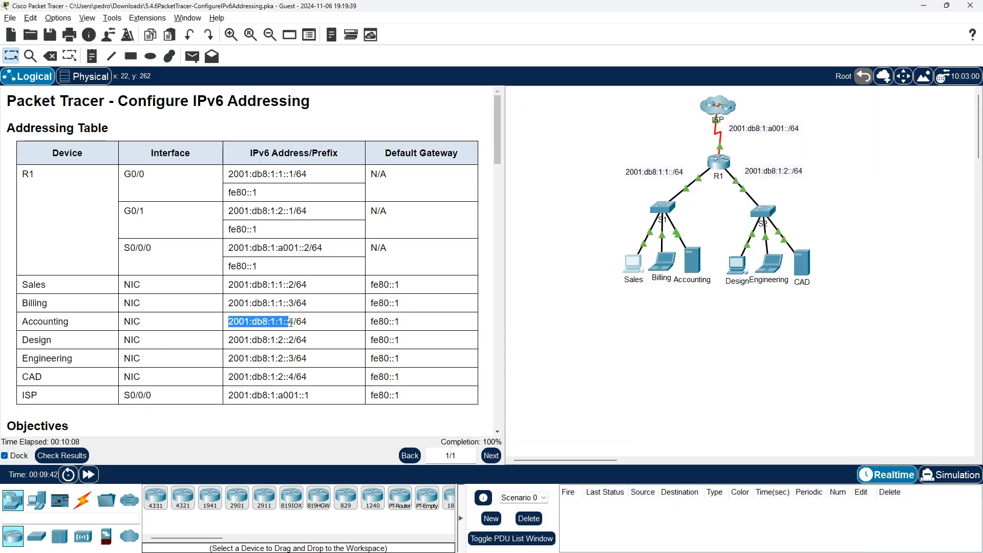
{"action": "right_click", "coordinate": [286, 324]}
{"action": "left_click", "coordinate": [296, 331]}
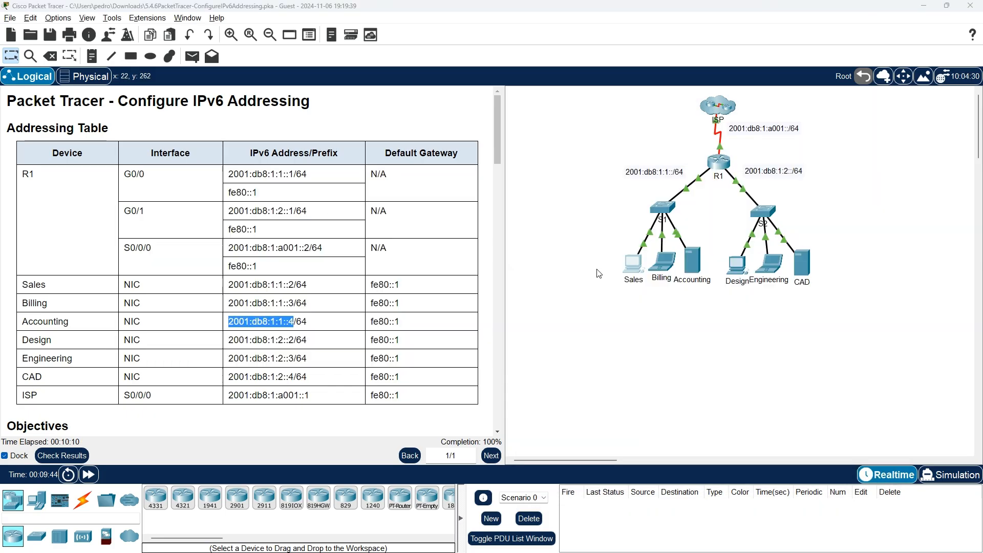
{"action": "left_click", "coordinate": [633, 264]}
{"action": "triple_click", "coordinate": [671, 171]}
{"action": "right_click", "coordinate": [685, 172]}
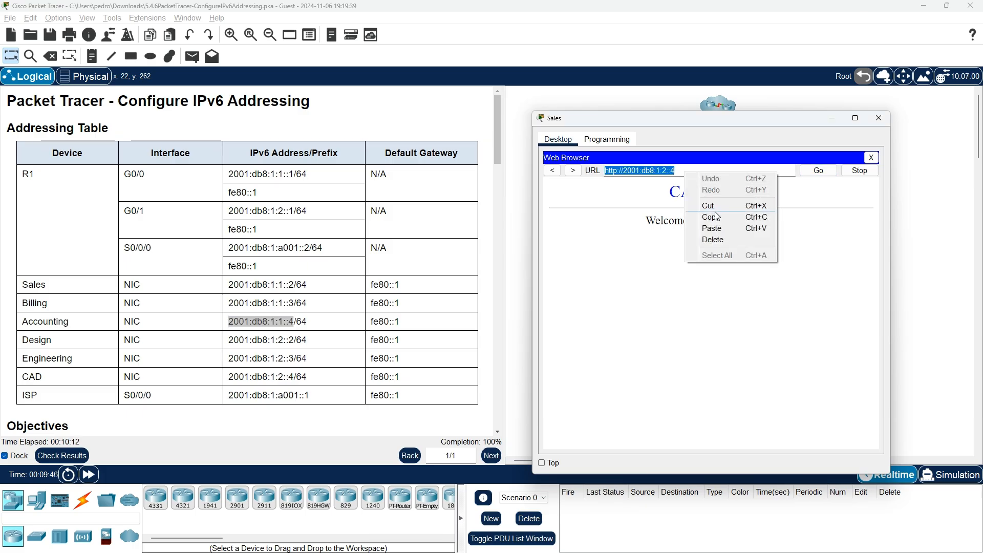
{"action": "left_click", "coordinate": [712, 228]}
{"action": "left_click", "coordinate": [818, 171]}
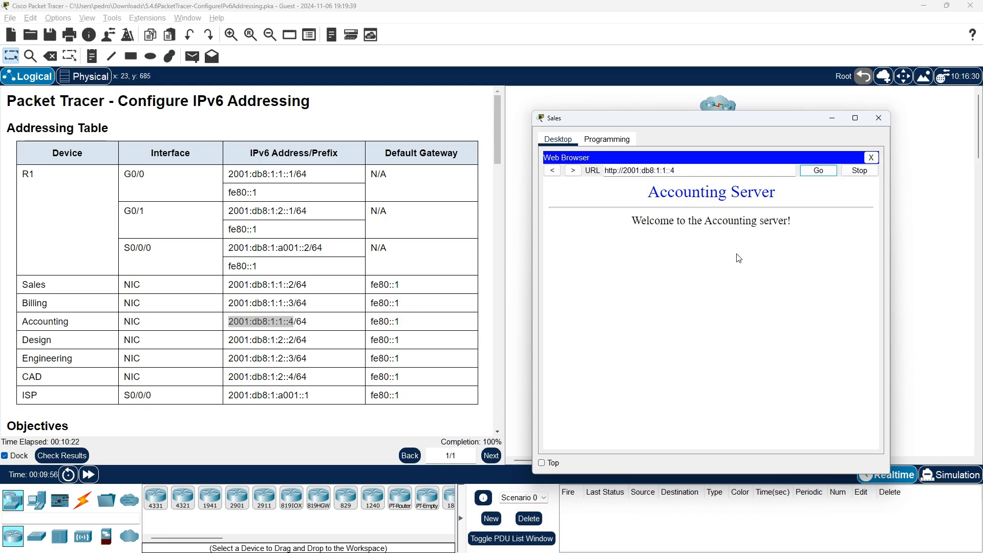
{"action": "left_click", "coordinate": [888, 120]}
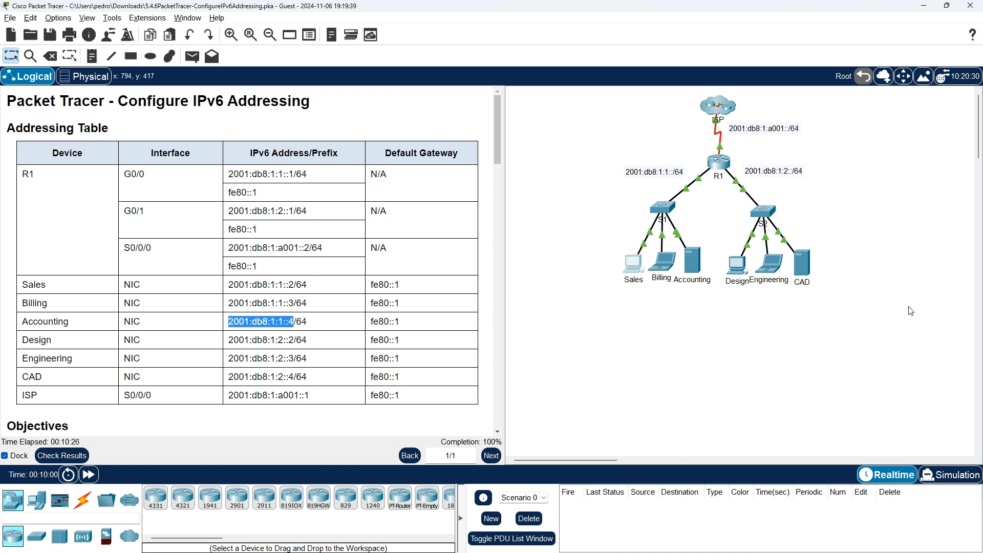